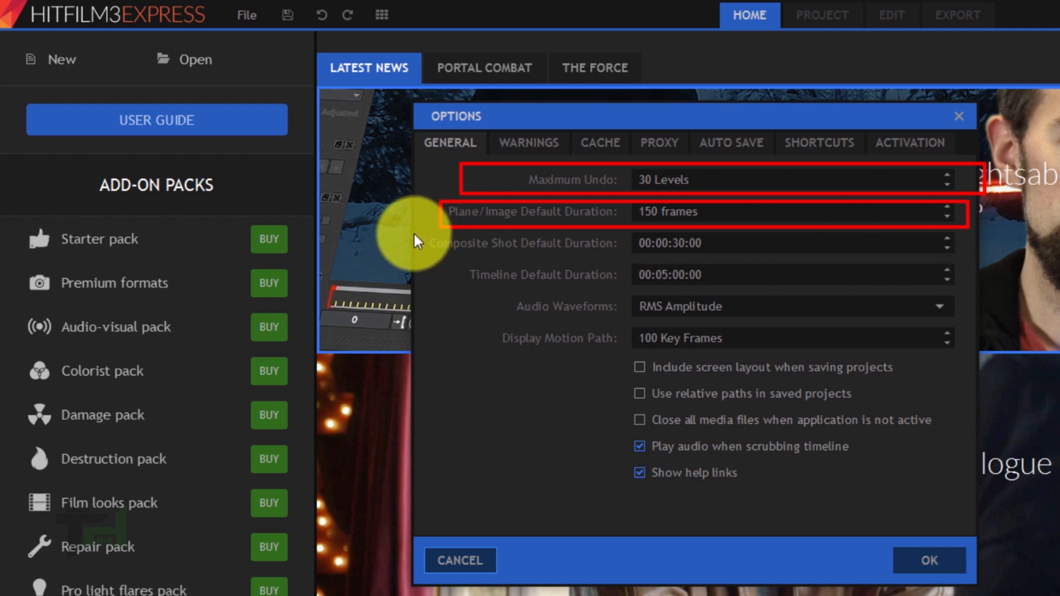
- Examine the general default durations, the warning settings and the RAM preview maximum usage in the program options
{"action": "mouse_move", "coordinate": [413, 232]}
{"action": "left_mouse_down"}
{"action": "mouse_move", "coordinate": [518, 253]}
{"action": "mouse_move", "coordinate": [978, 415]}
{"action": "left_mouse_up"}
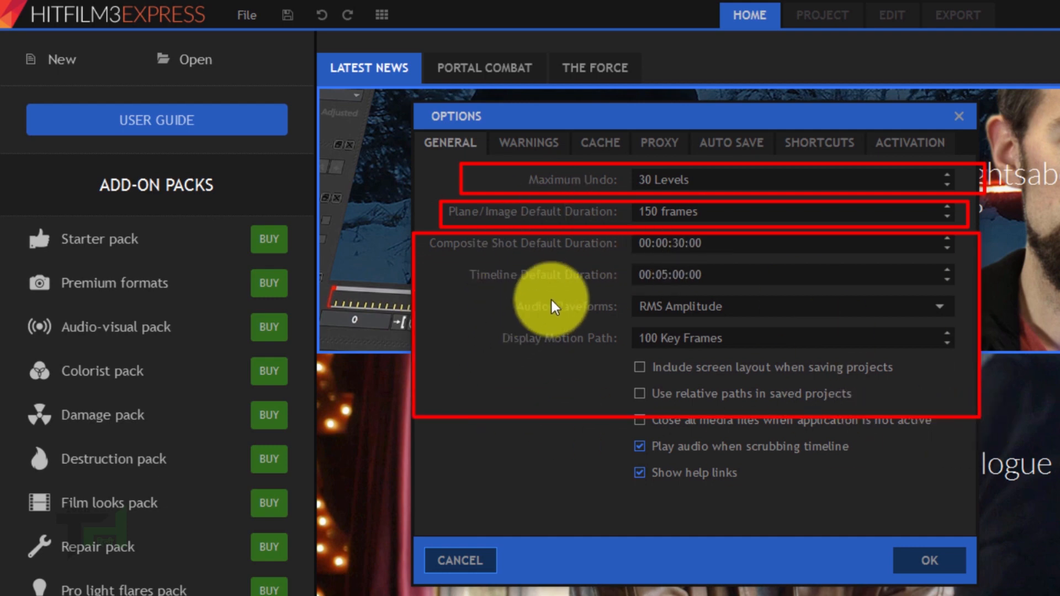
{"action": "key", "text": "Escape"}
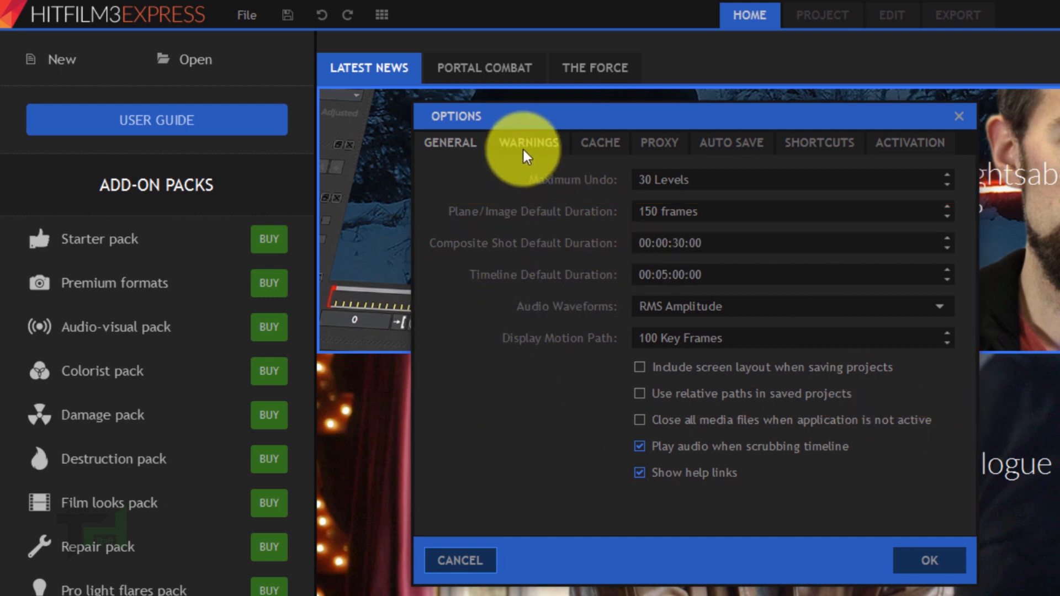
{"action": "left_click", "coordinate": [523, 147]}
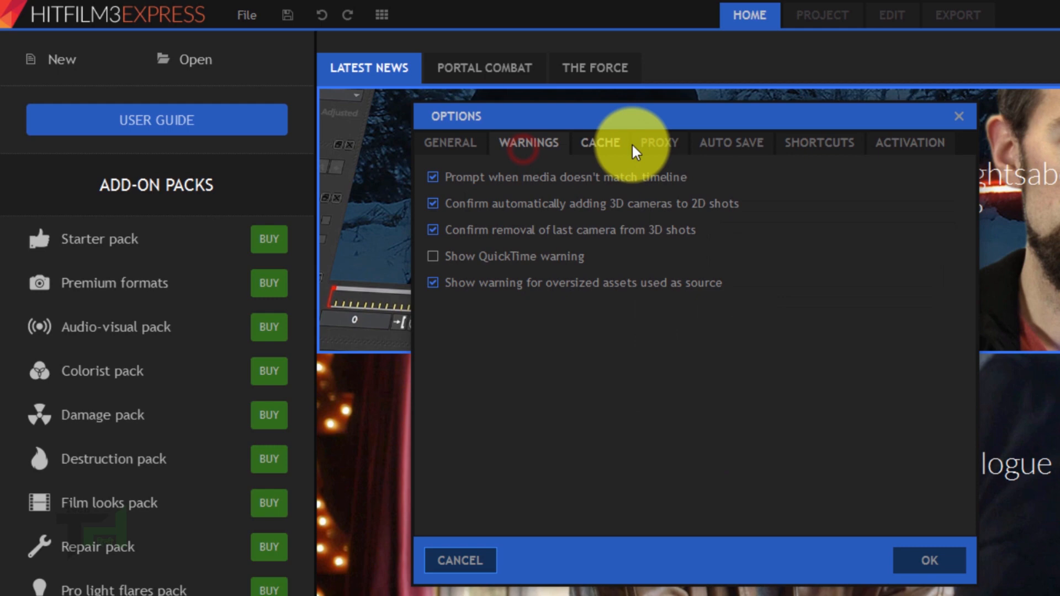
{"action": "left_click", "coordinate": [604, 144]}
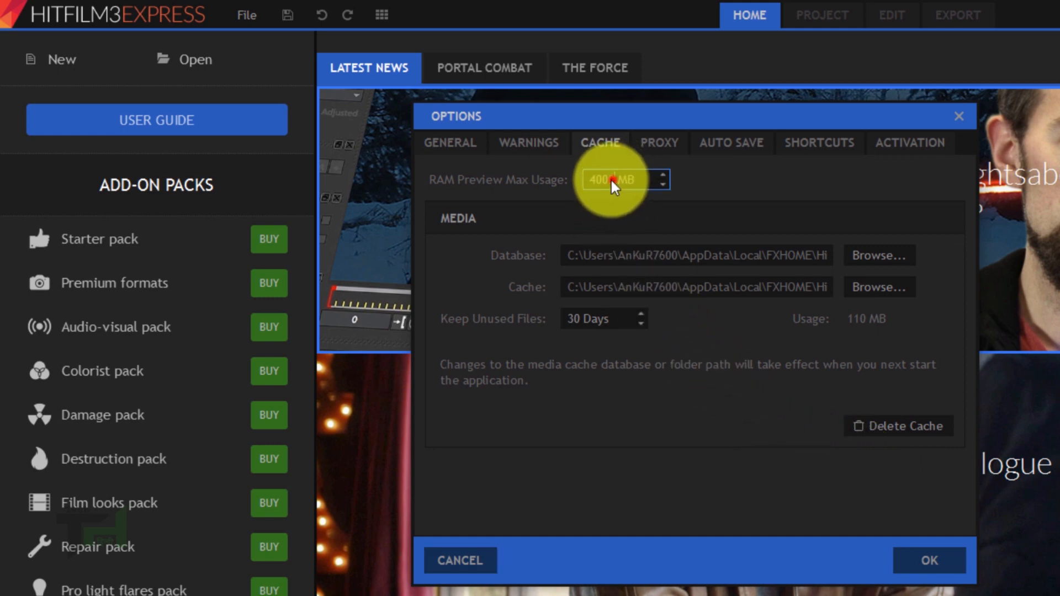
{"action": "left_click_drag", "start_coordinate": [611, 180], "coordinate": [583, 181]}
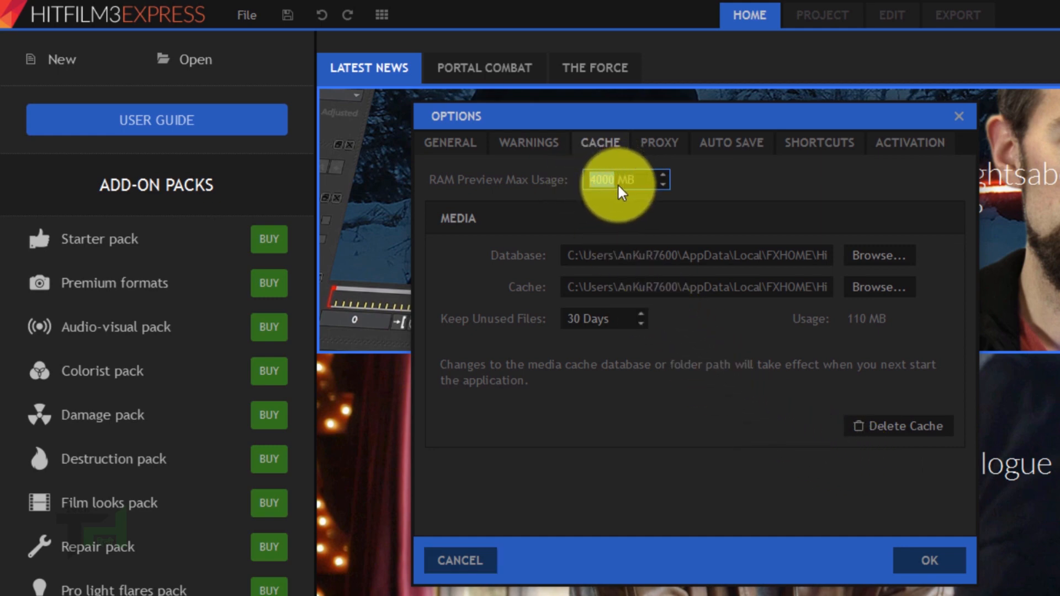
{"action": "left_click", "coordinate": [606, 182]}
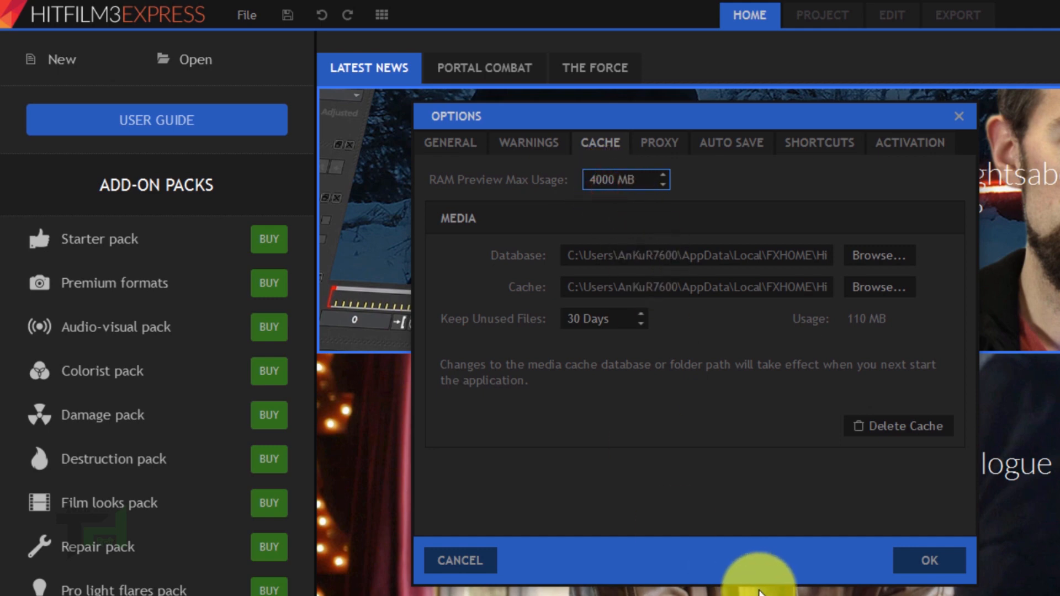
- Examine the proxy settings and the auto save frequency and project path in the program options
{"action": "left_click", "coordinate": [655, 144]}
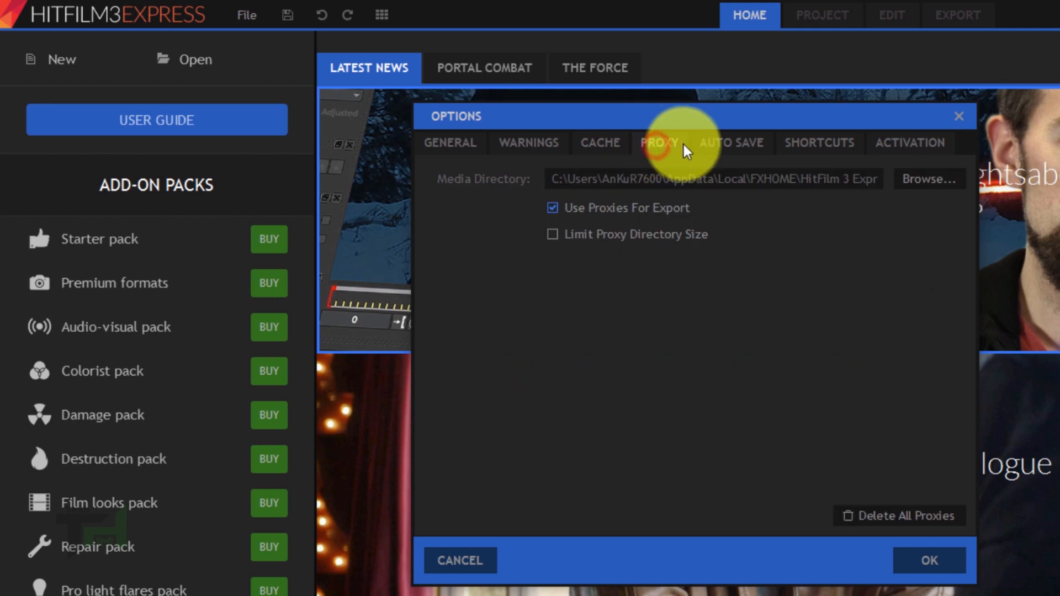
{"action": "left_click", "coordinate": [749, 136]}
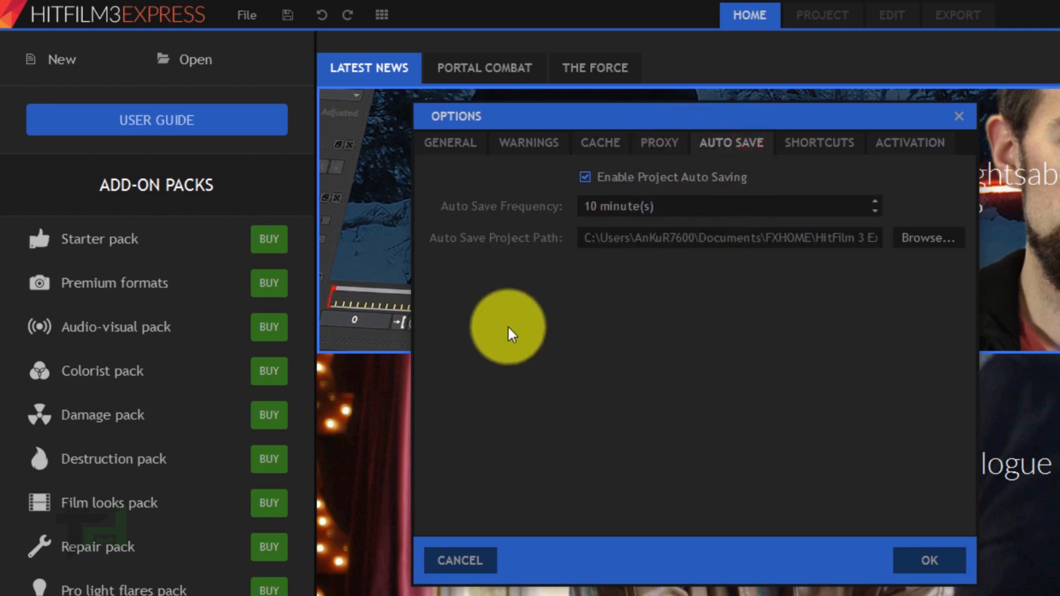
{"action": "left_click_drag", "start_coordinate": [426, 182], "coordinate": [948, 221]}
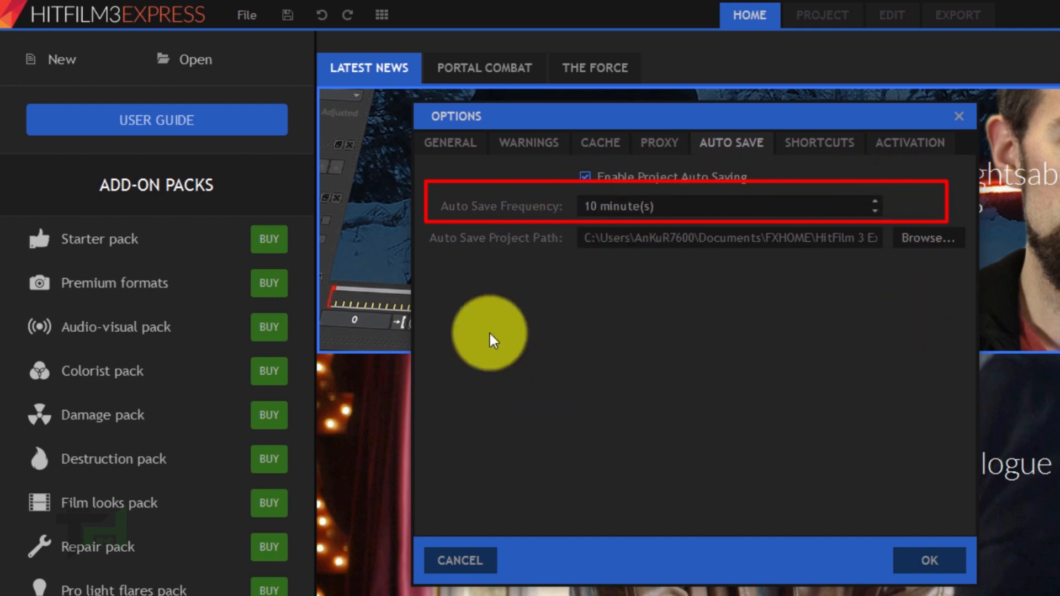
{"action": "mouse_move", "coordinate": [423, 221]}
{"action": "left_mouse_down"}
{"action": "mouse_move", "coordinate": [489, 237]}
{"action": "mouse_move", "coordinate": [982, 281]}
{"action": "mouse_move", "coordinate": [934, 290]}
{"action": "left_mouse_up"}
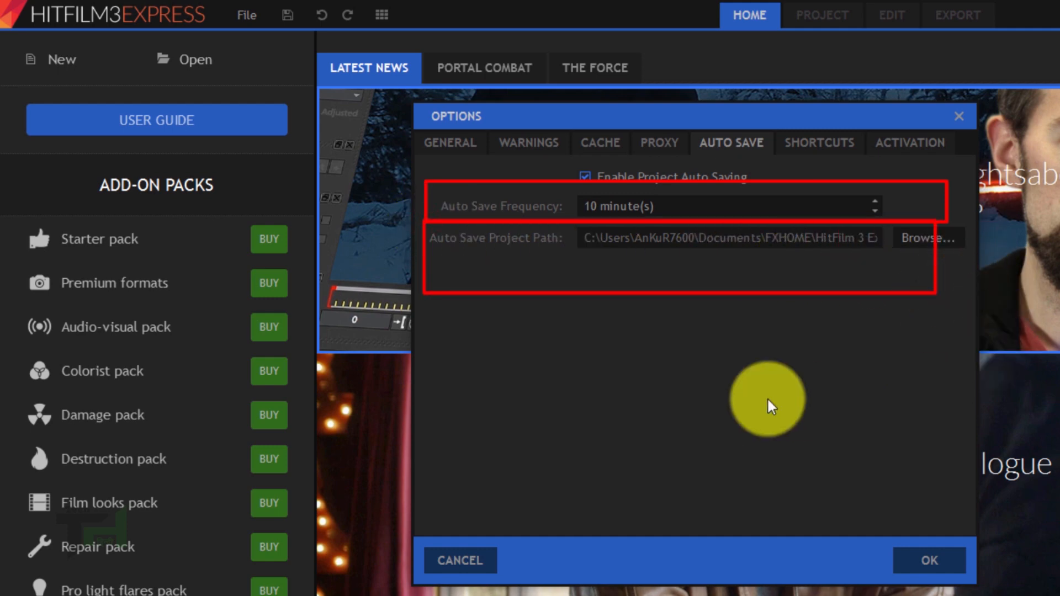
{"action": "key", "text": "Escape"}
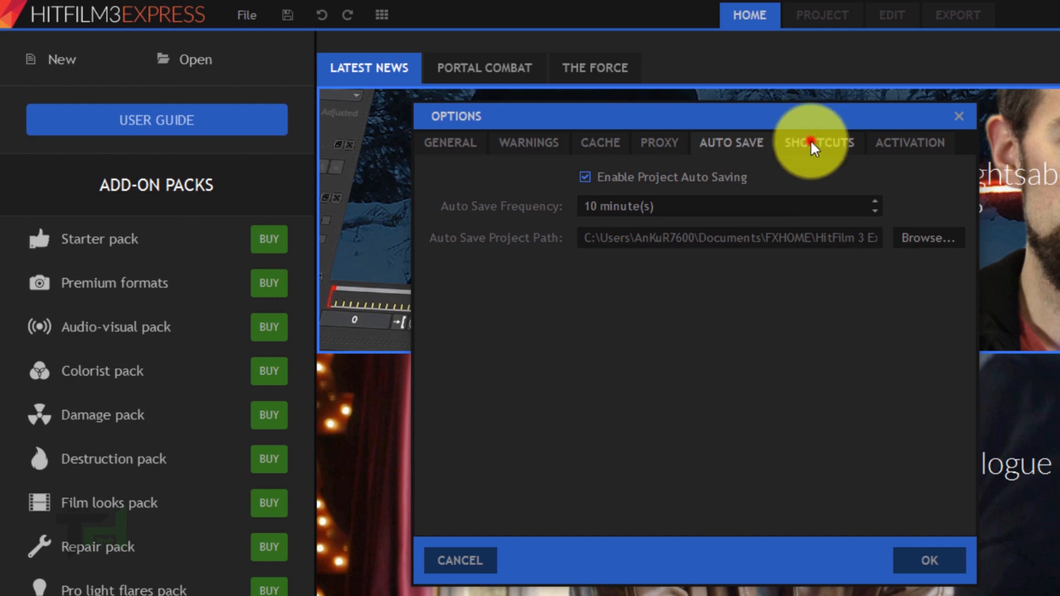
- Examine the general and common timeline keyboard shortcuts and the activation details, and close the program options by accepting them
{"action": "left_click", "coordinate": [807, 144]}
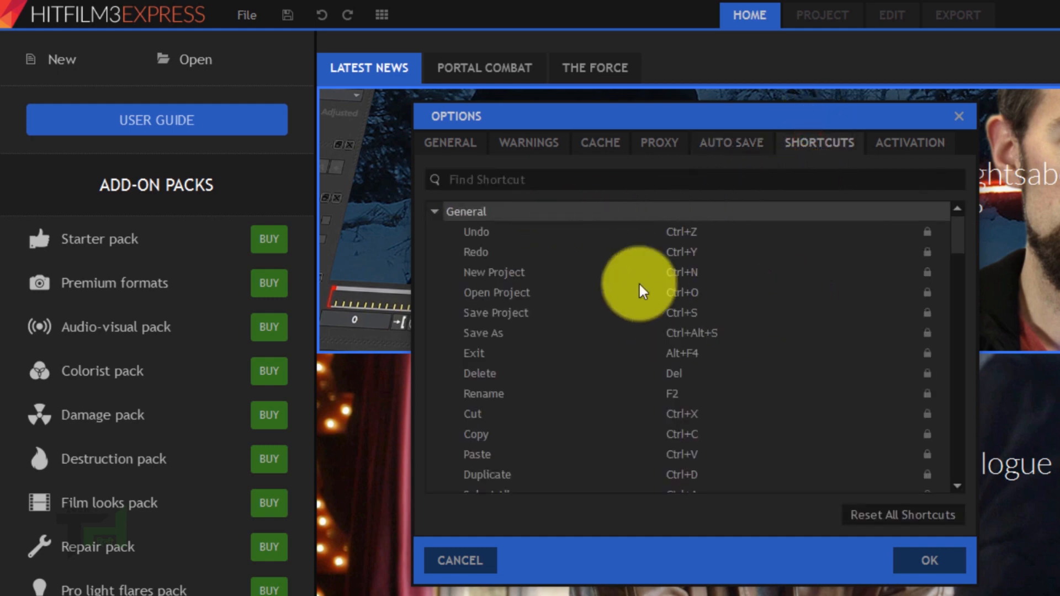
{"action": "scroll", "coordinate": [524, 243], "scroll_direction": "down", "scroll_amount": 8}
{"action": "mouse_move", "coordinate": [439, 214]}
{"action": "left_mouse_down"}
{"action": "mouse_move", "coordinate": [750, 386]}
{"action": "mouse_move", "coordinate": [942, 475]}
{"action": "mouse_move", "coordinate": [955, 493]}
{"action": "left_mouse_up"}
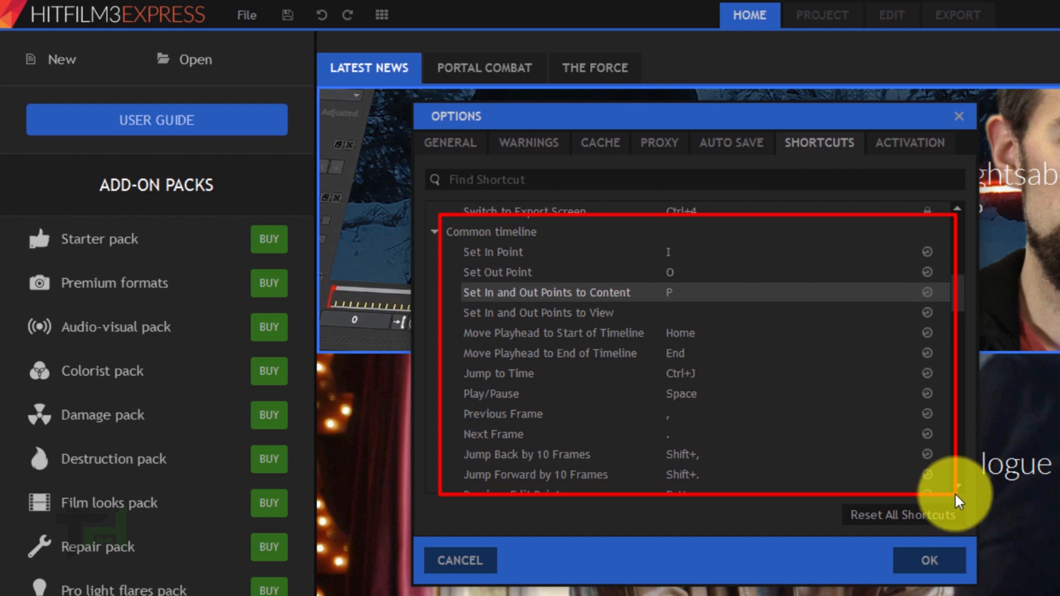
{"action": "key", "text": "Escape"}
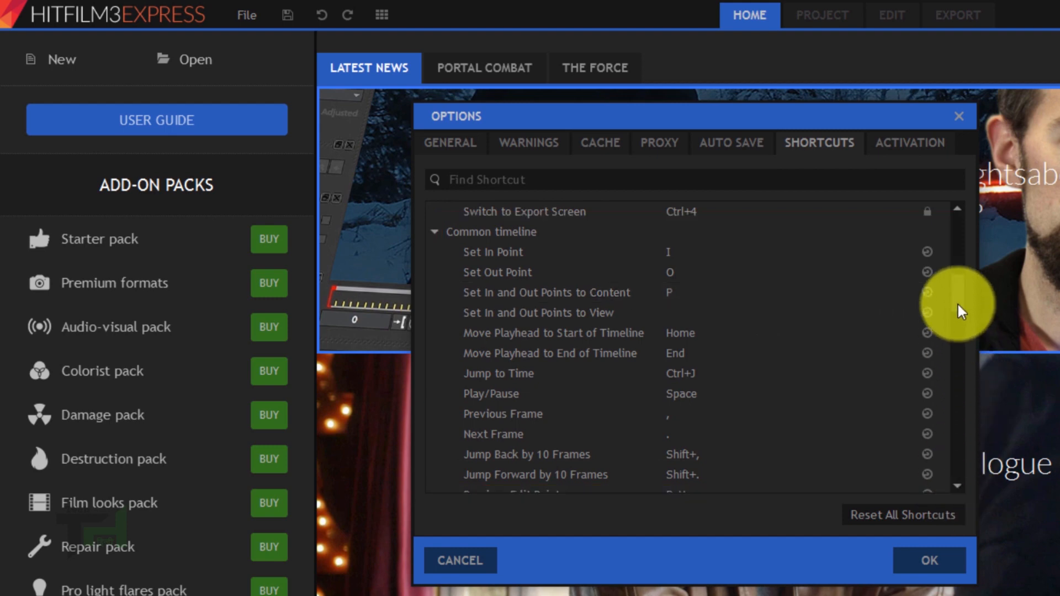
{"action": "left_click_drag", "start_coordinate": [956, 302], "coordinate": [961, 237]}
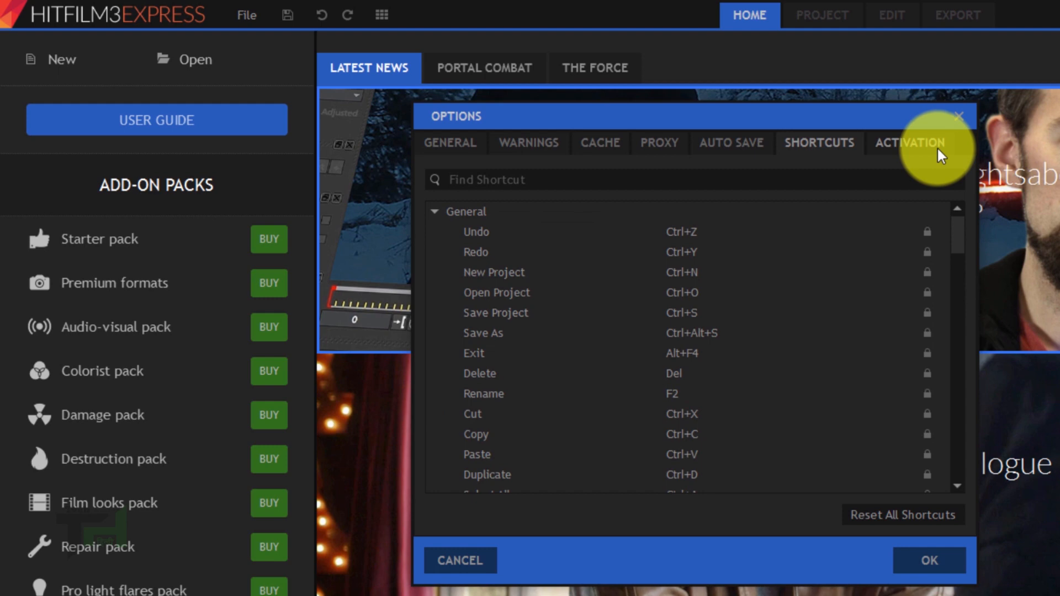
{"action": "left_click", "coordinate": [601, 313]}
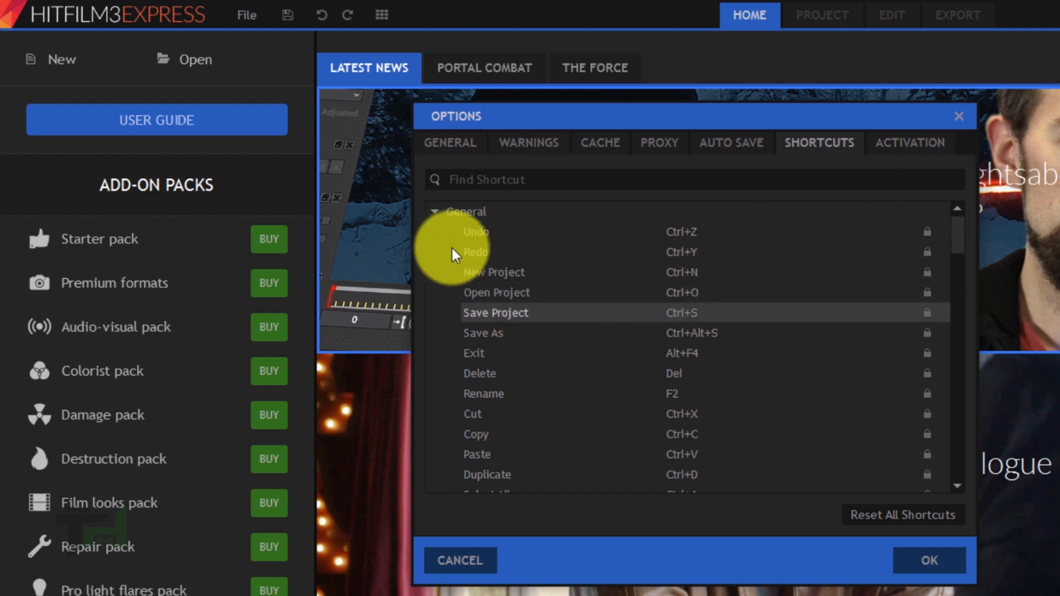
{"action": "left_click_drag", "start_coordinate": [844, 449], "coordinate": [956, 491]}
{"action": "key", "text": "Escape"}
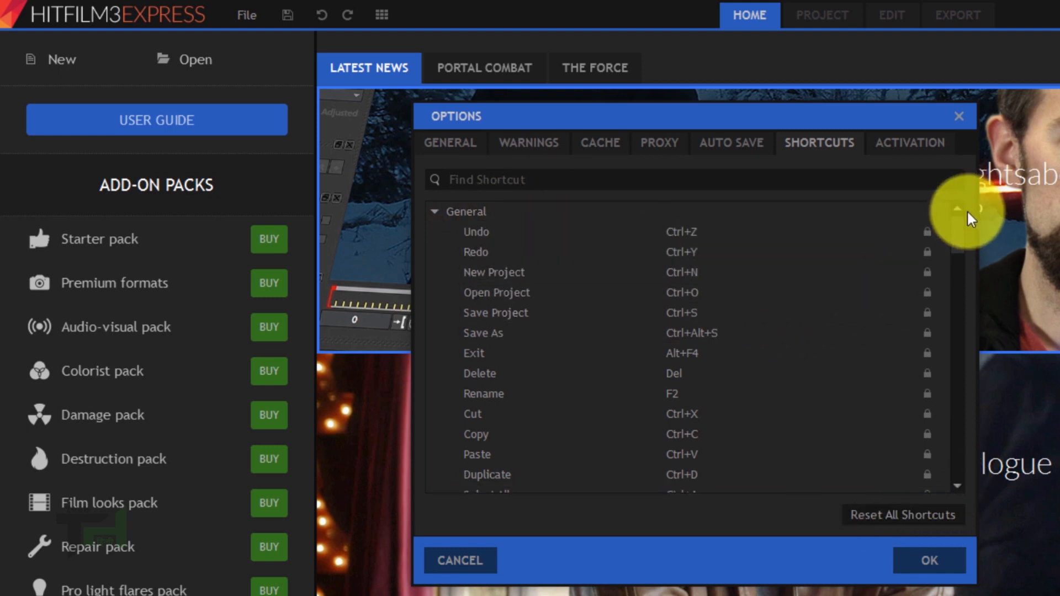
{"action": "left_click", "coordinate": [925, 142]}
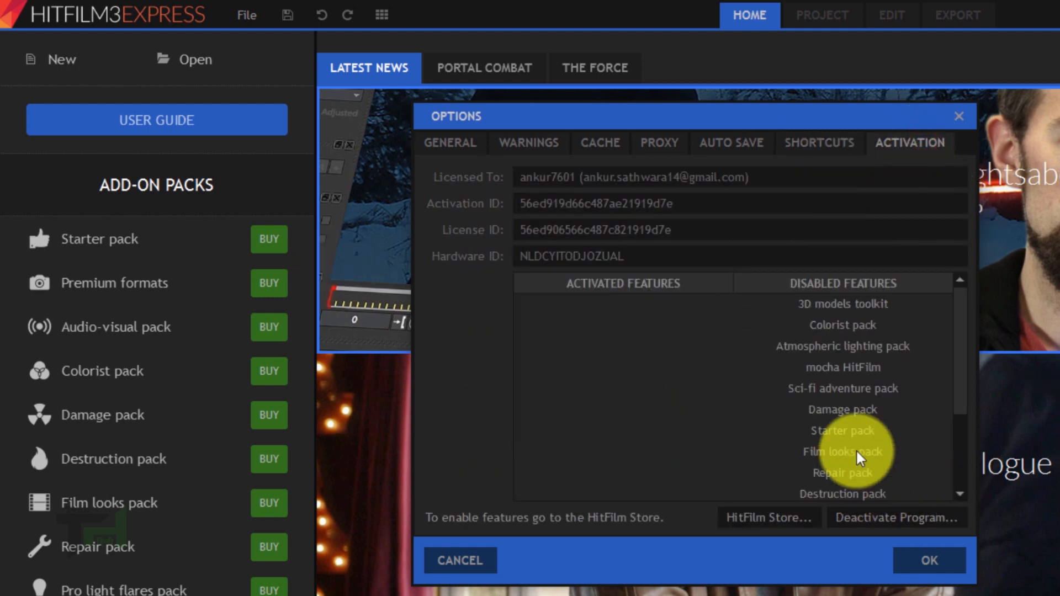
{"action": "left_click", "coordinate": [935, 560]}
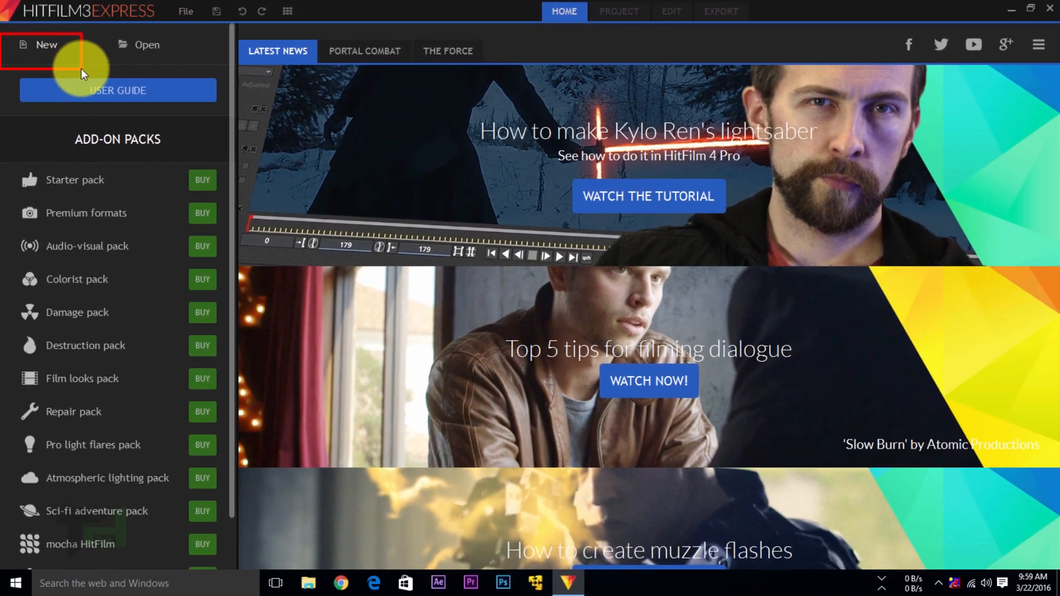
- Create a new project with the 1080p Full HD @ 30 fps template
{"action": "left_click", "coordinate": [37, 47]}
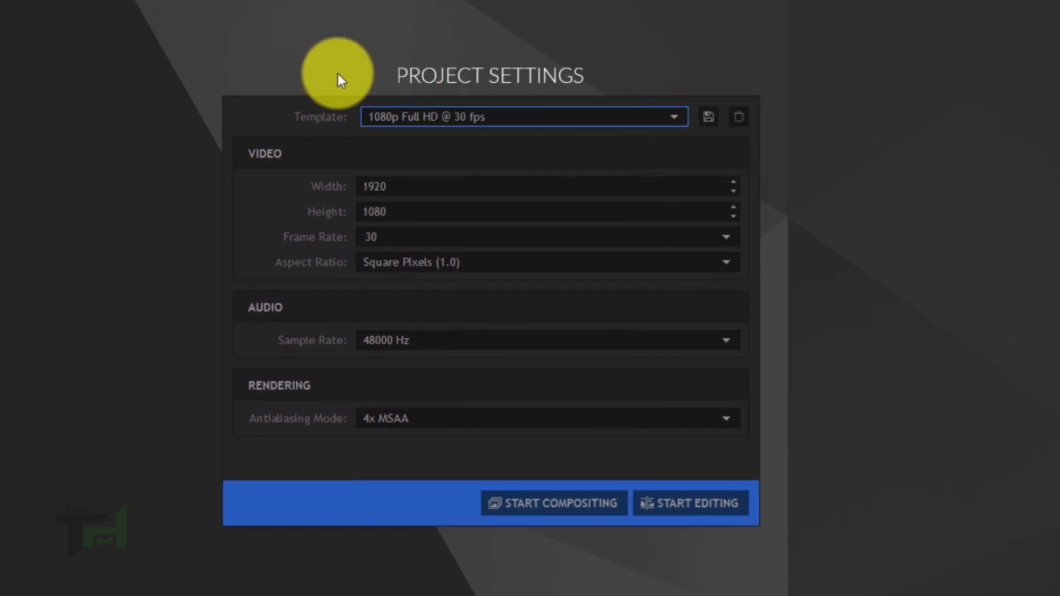
{"action": "left_click", "coordinate": [518, 115]}
{"action": "left_click", "coordinate": [518, 116]}
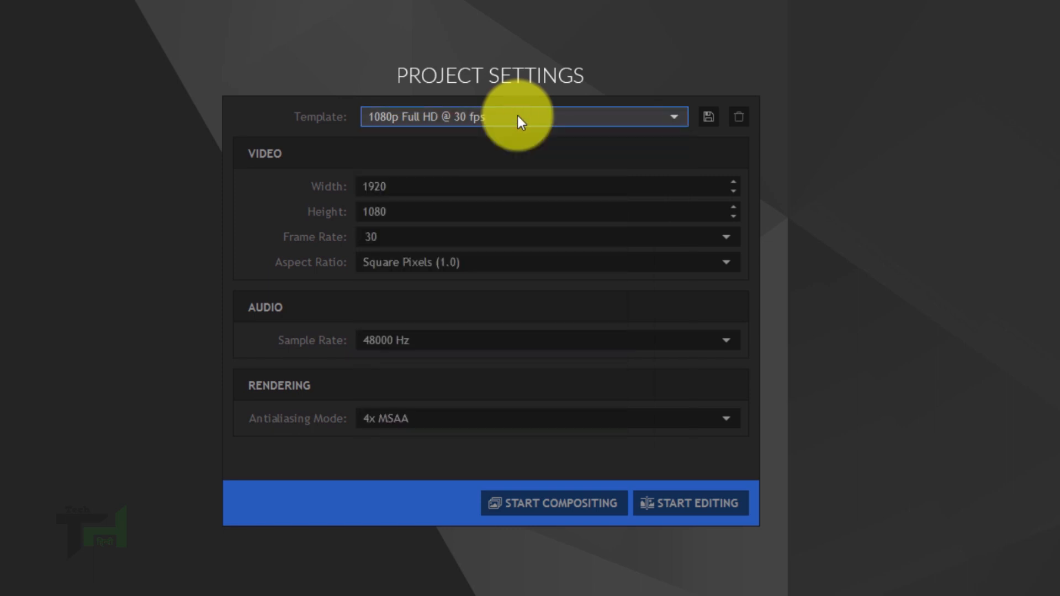
{"action": "left_click", "coordinate": [518, 116]}
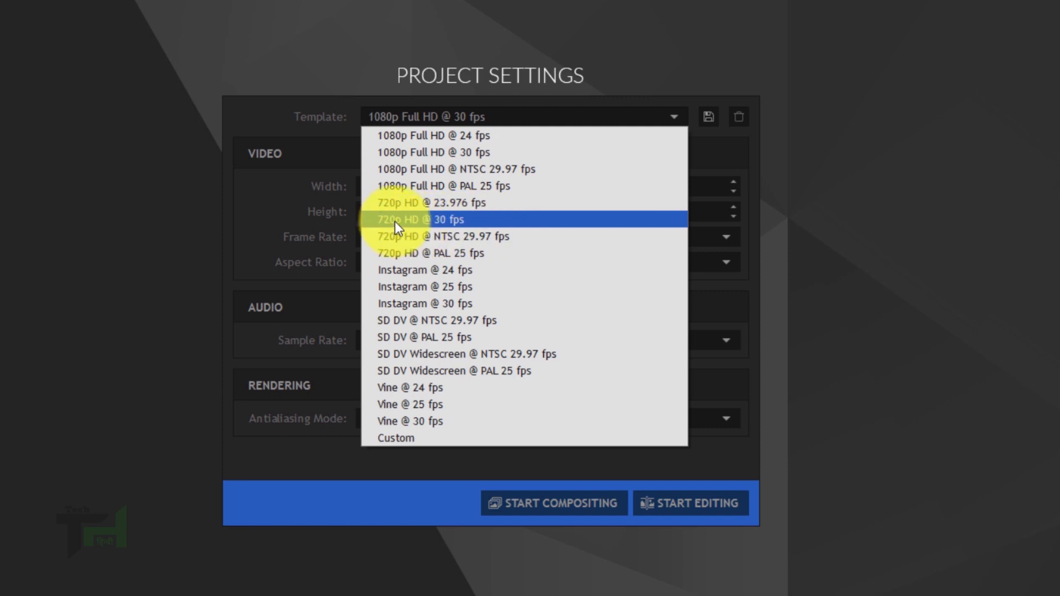
{"action": "left_click", "coordinate": [554, 120]}
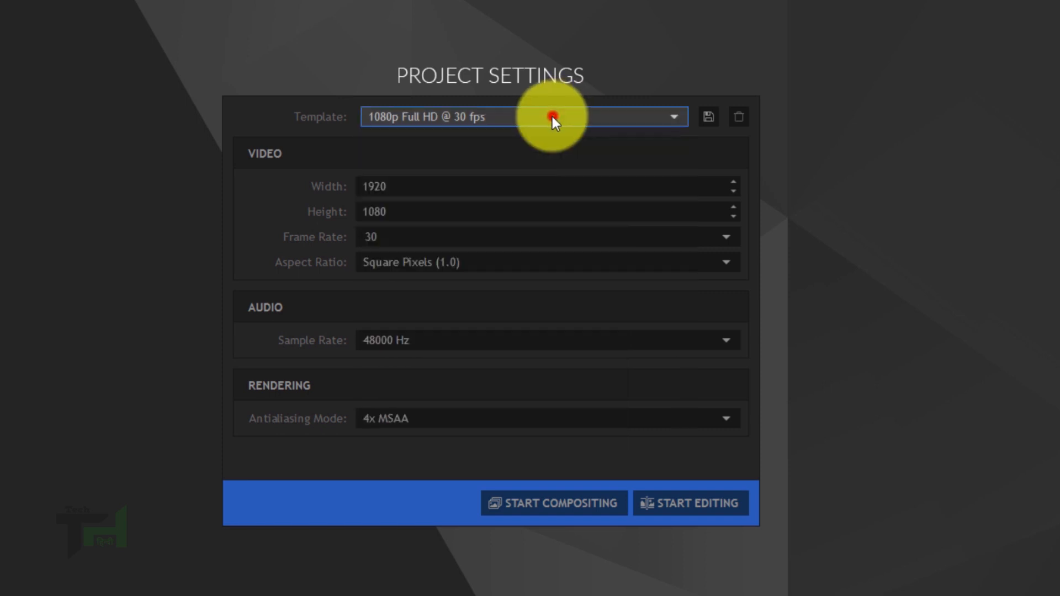
{"action": "left_click", "coordinate": [475, 121]}
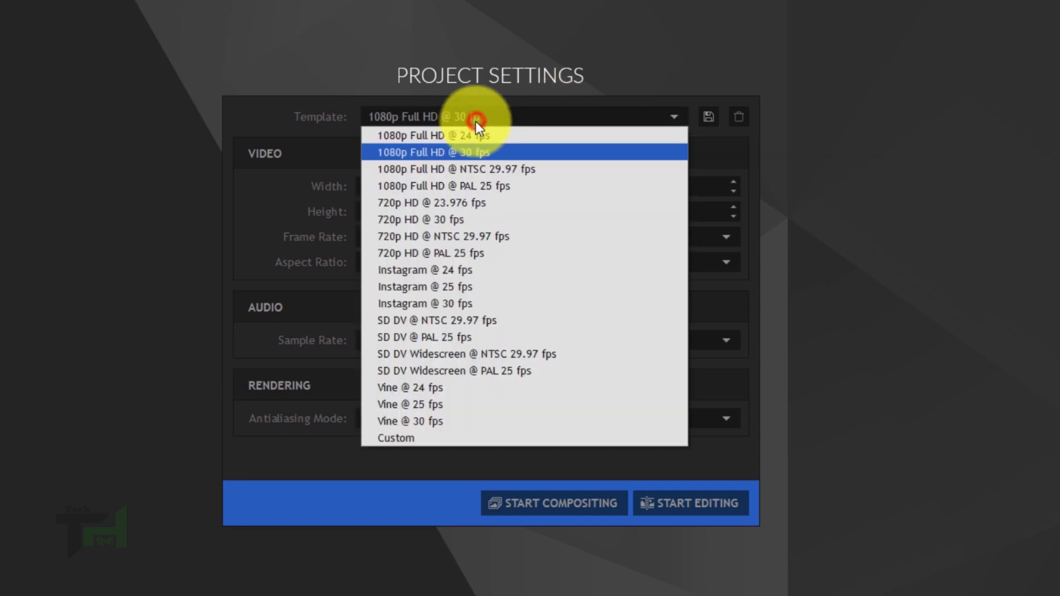
{"action": "left_click", "coordinate": [477, 154]}
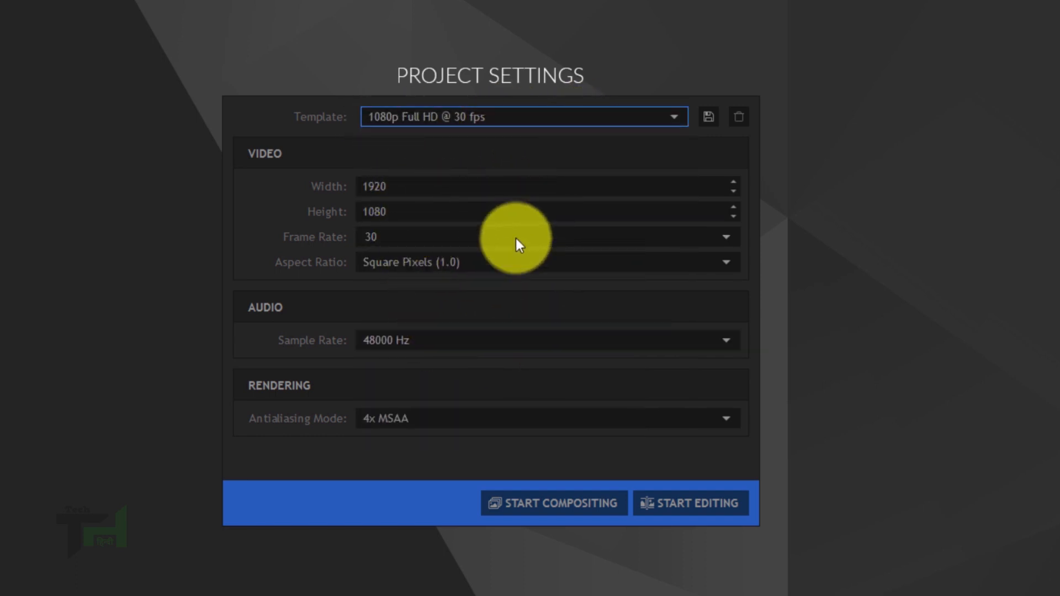
- Keep the Square Pixels (1.0) aspect ratio and 4x MSAA antialiasing mode, and start editing the new project
{"action": "left_click", "coordinate": [456, 264]}
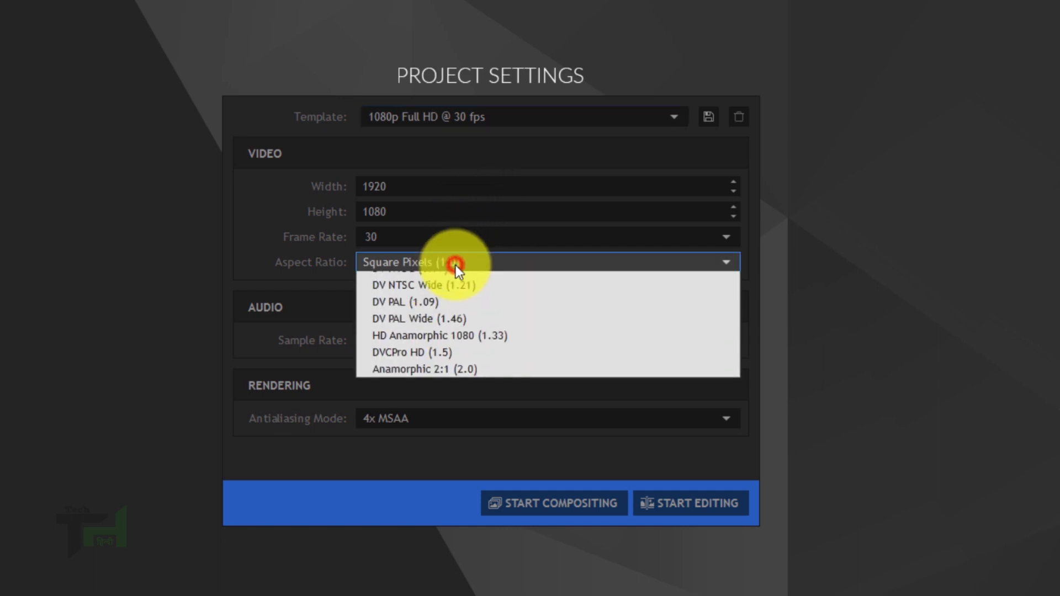
{"action": "left_click", "coordinate": [456, 264]}
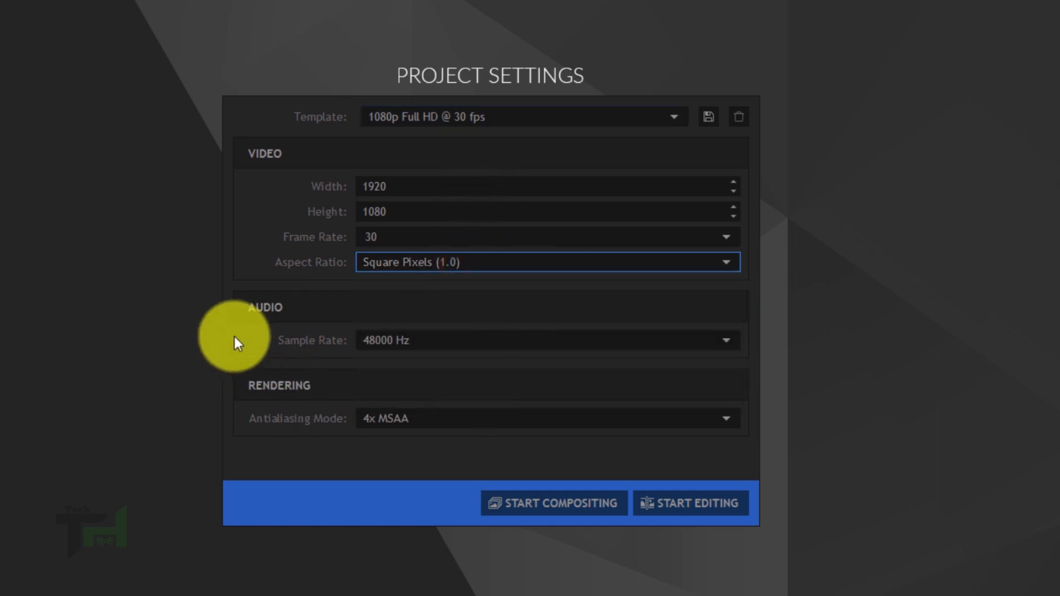
{"action": "left_click", "coordinate": [251, 291]}
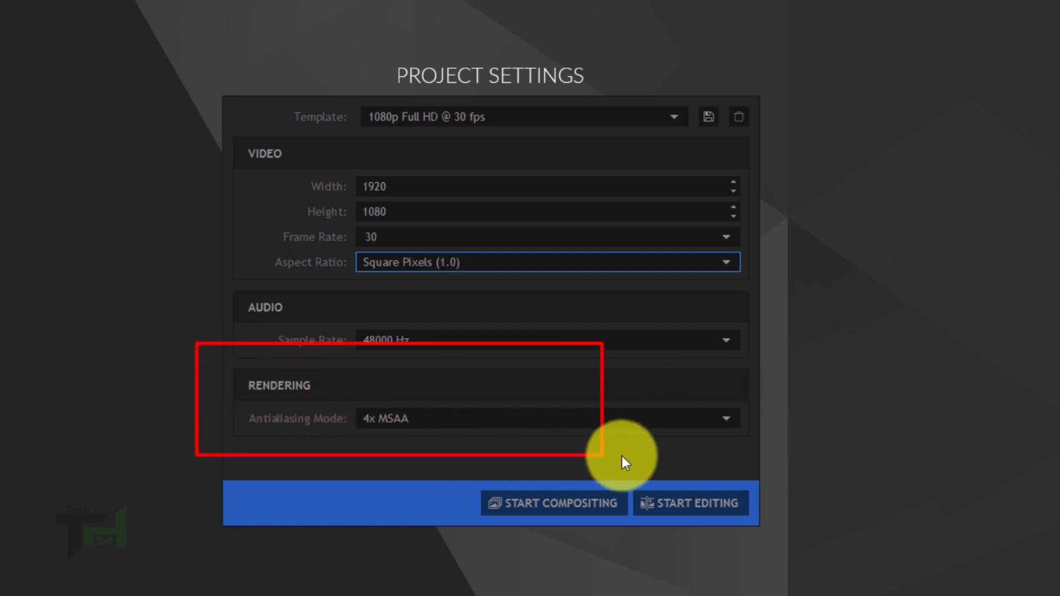
{"action": "left_click", "coordinate": [470, 424]}
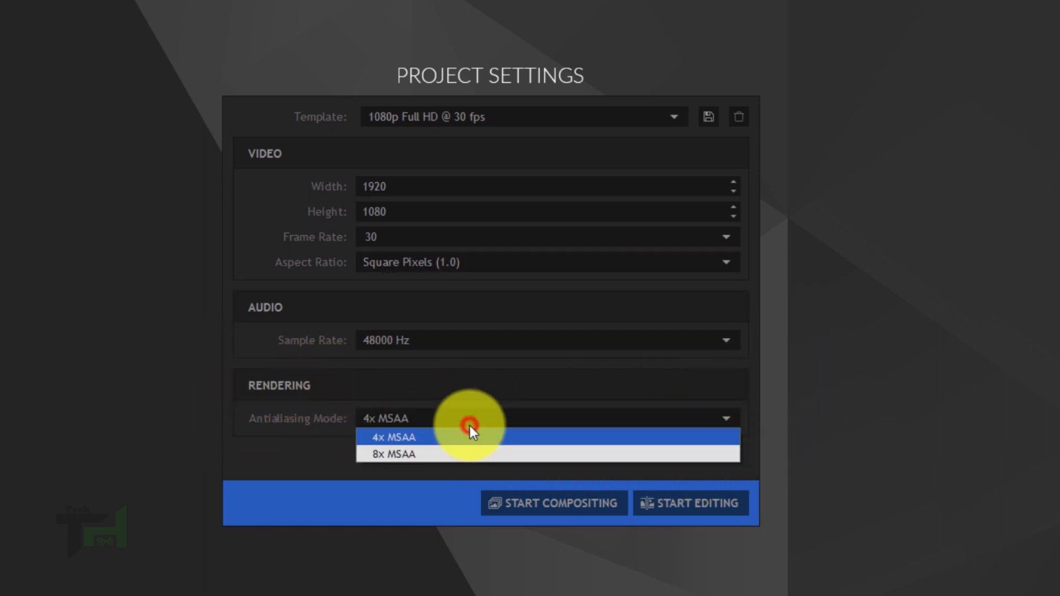
{"action": "left_click", "coordinate": [452, 428]}
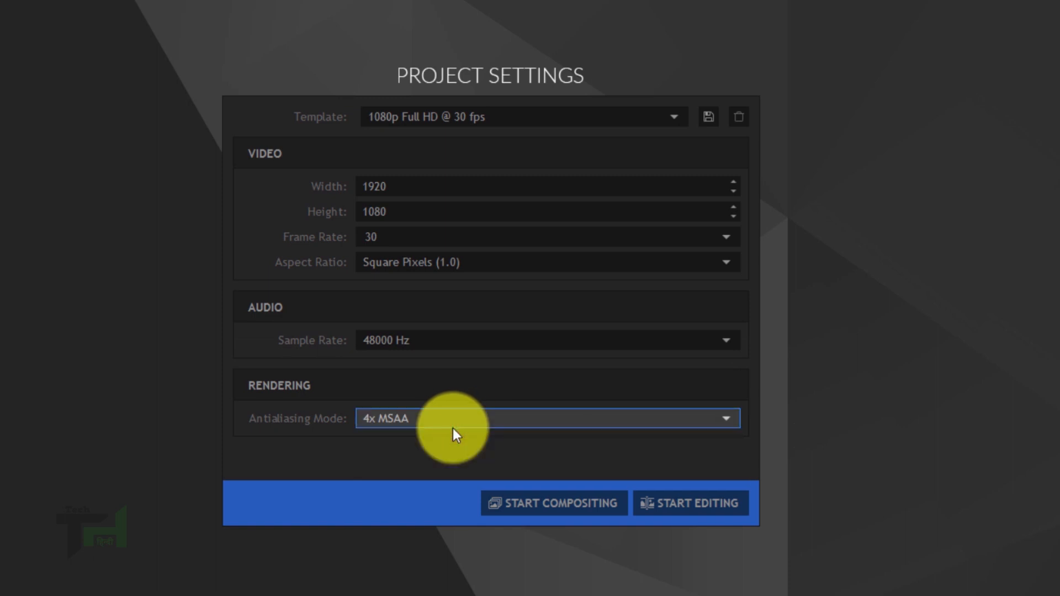
{"action": "left_click", "coordinate": [406, 425]}
{"action": "left_click", "coordinate": [406, 425]}
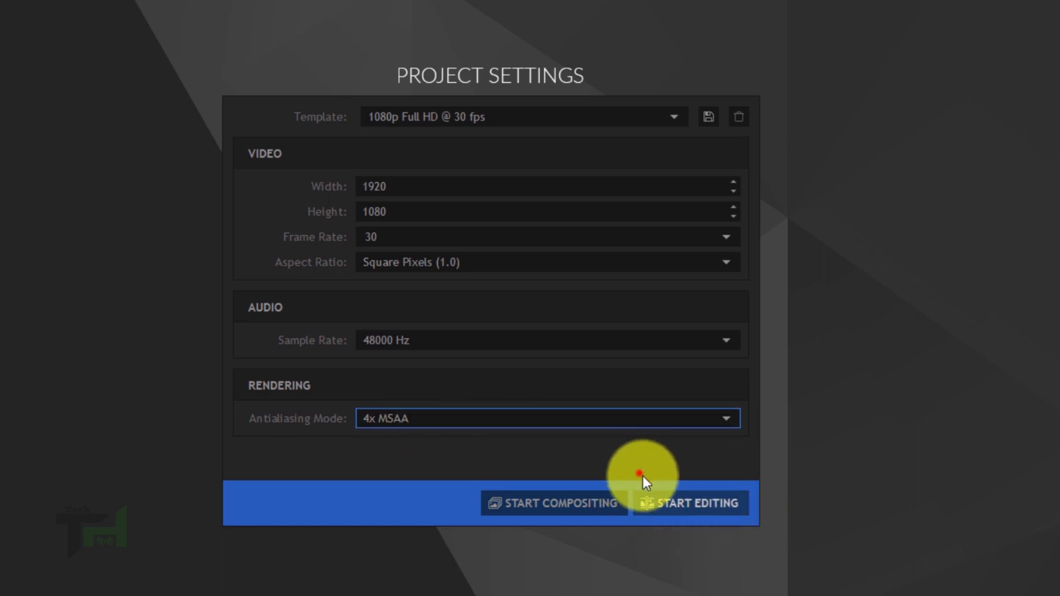
{"action": "left_click", "coordinate": [722, 504]}
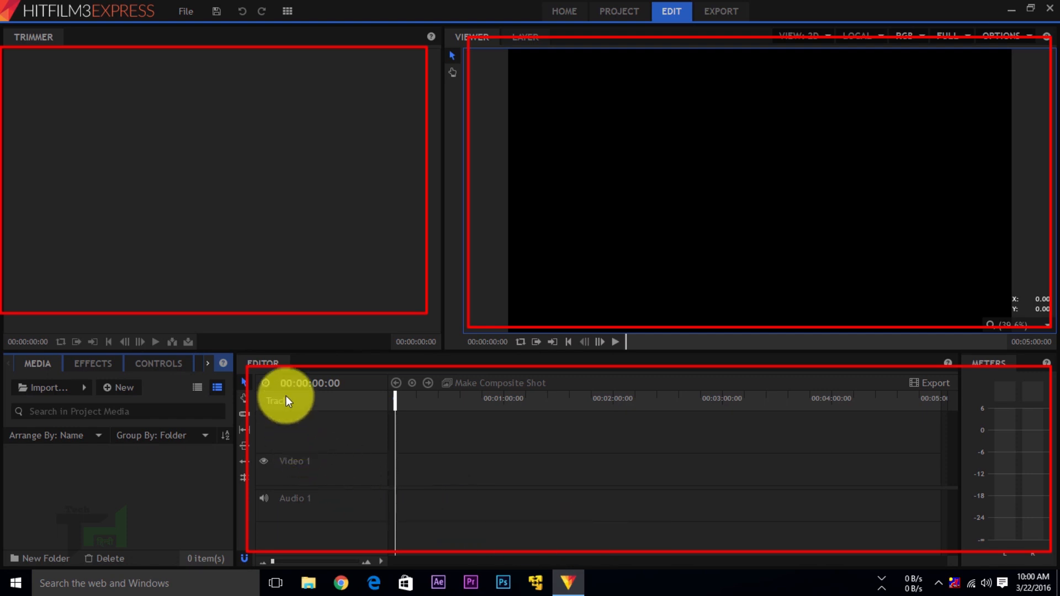
{"action": "left_click_drag", "start_coordinate": [802, 498], "coordinate": [1002, 526]}
{"action": "mouse_move", "coordinate": [350, 422]}
{"action": "left_mouse_down"}
{"action": "mouse_move", "coordinate": [614, 475]}
{"action": "mouse_move", "coordinate": [897, 506]}
{"action": "left_mouse_up"}
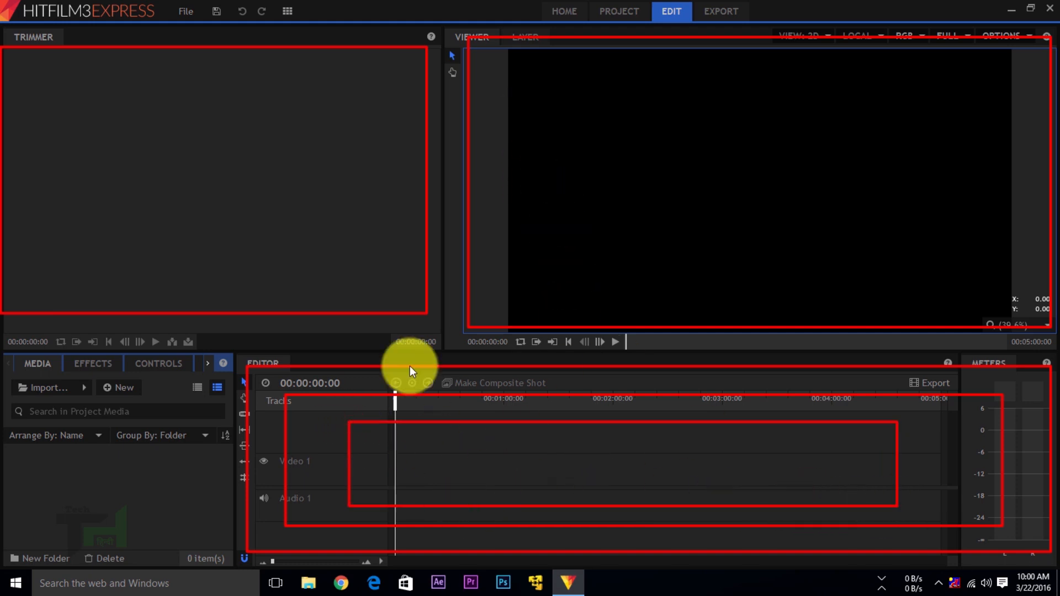
{"action": "mouse_move", "coordinate": [513, 71]}
{"action": "left_mouse_down"}
{"action": "mouse_move", "coordinate": [969, 266]}
{"action": "mouse_move", "coordinate": [1052, 313]}
{"action": "left_mouse_up"}
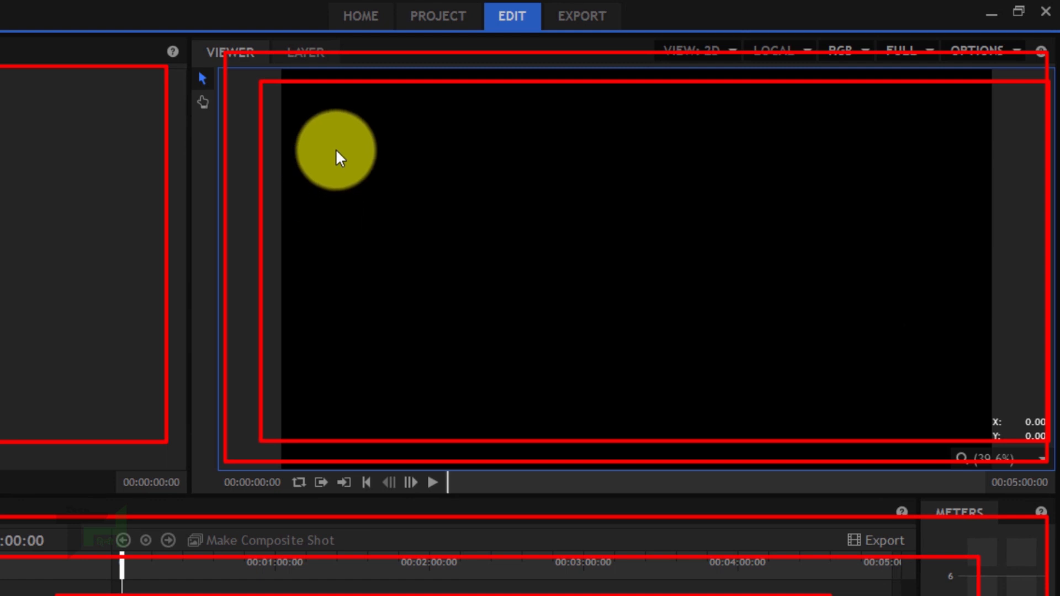
{"action": "mouse_move", "coordinate": [325, 101]}
{"action": "left_mouse_down"}
{"action": "mouse_move", "coordinate": [778, 303]}
{"action": "mouse_move", "coordinate": [982, 370]}
{"action": "left_mouse_up"}
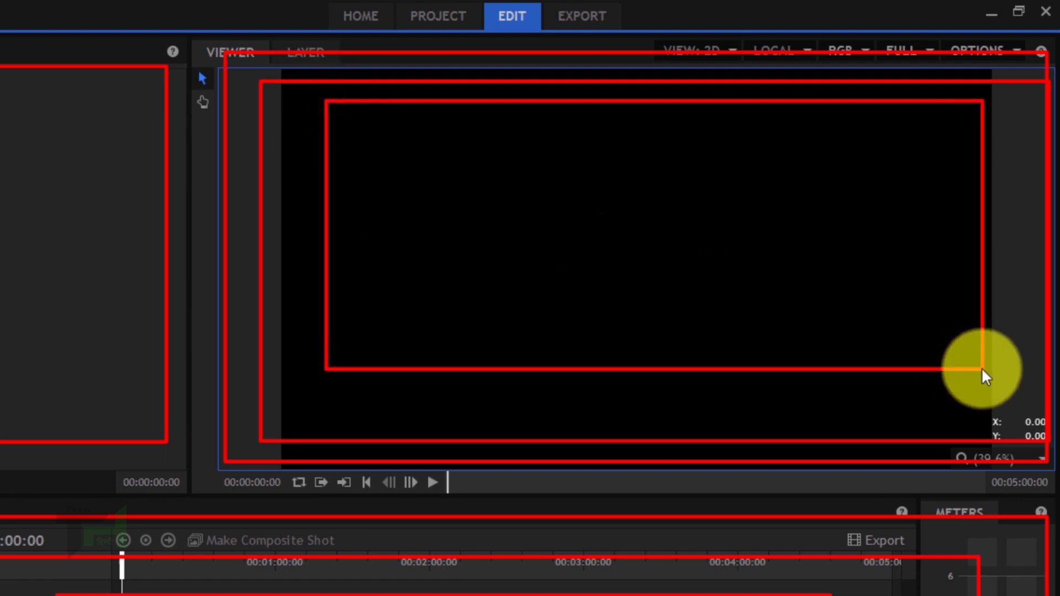
{"action": "mouse_move", "coordinate": [391, 137]}
{"action": "left_mouse_down"}
{"action": "mouse_move", "coordinate": [633, 243]}
{"action": "mouse_move", "coordinate": [913, 319]}
{"action": "left_mouse_up"}
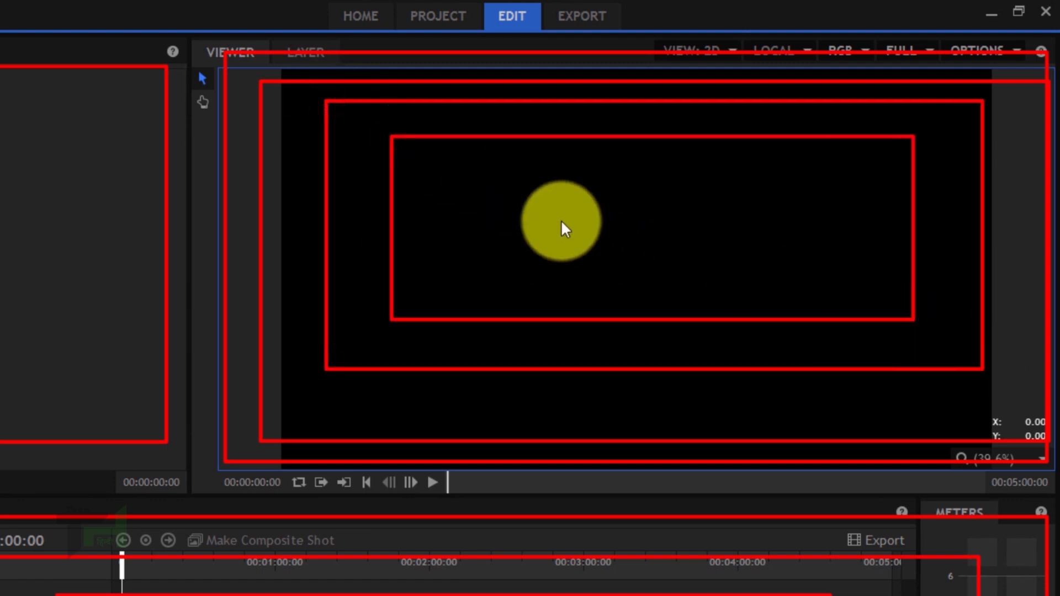
{"action": "left_click_drag", "start_coordinate": [473, 175], "coordinate": [584, 215]}
{"action": "left_click_drag", "start_coordinate": [650, 229], "coordinate": [846, 294]}
{"action": "left_click_drag", "start_coordinate": [522, 208], "coordinate": [724, 269]}
{"action": "left_click_drag", "start_coordinate": [558, 225], "coordinate": [721, 250]}
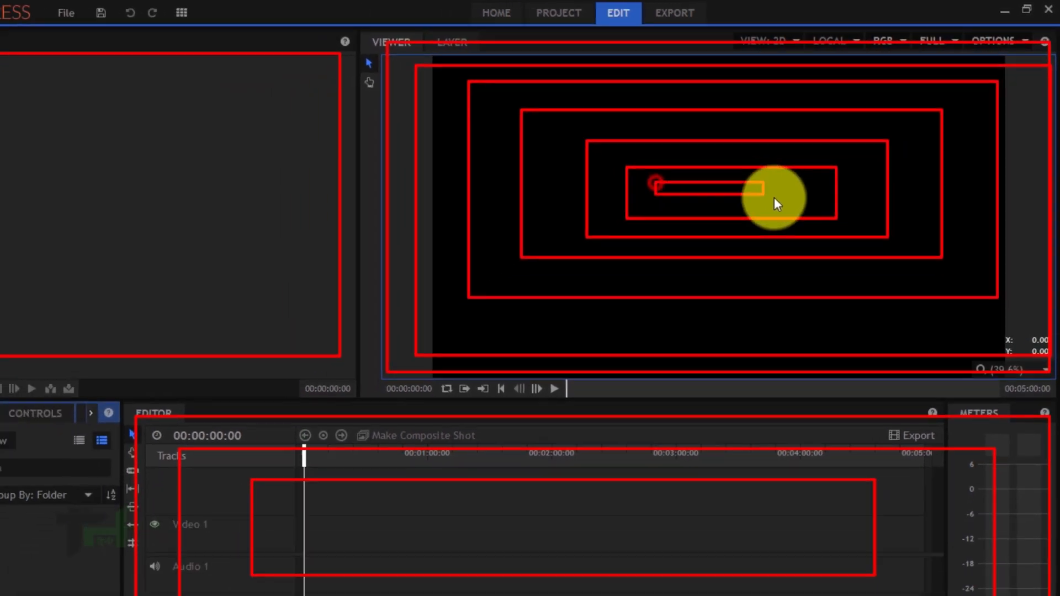
{"action": "mouse_move", "coordinate": [708, 479]}
{"action": "left_mouse_down"}
{"action": "mouse_move", "coordinate": [836, 487]}
{"action": "mouse_move", "coordinate": [814, 488]}
{"action": "left_mouse_up"}
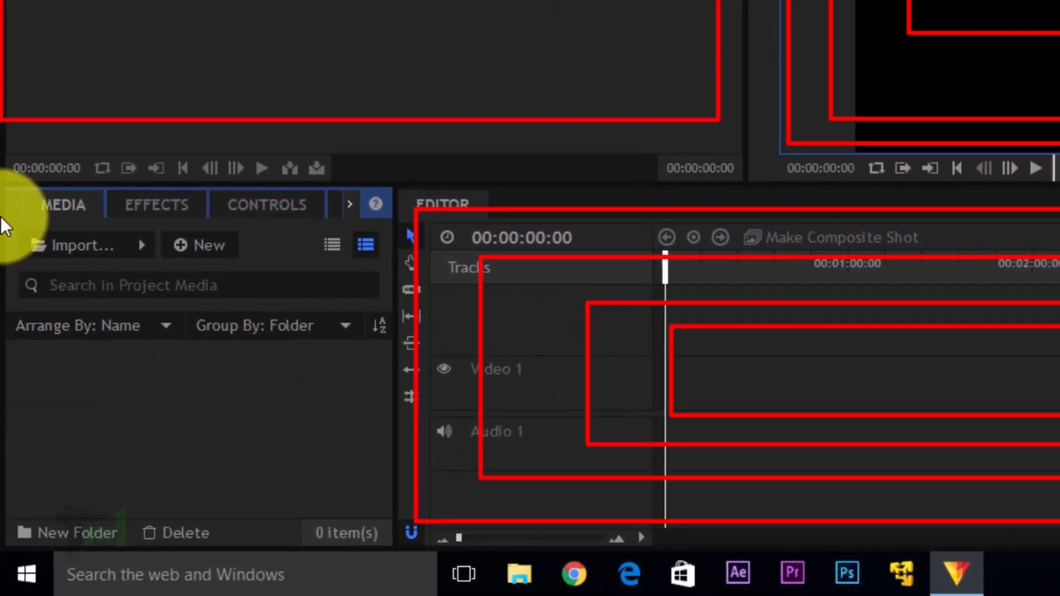
{"action": "mouse_move", "coordinate": [2, 266]}
{"action": "left_mouse_down"}
{"action": "mouse_move", "coordinate": [245, 421]}
{"action": "mouse_move", "coordinate": [318, 486]}
{"action": "mouse_move", "coordinate": [371, 470]}
{"action": "left_mouse_up"}
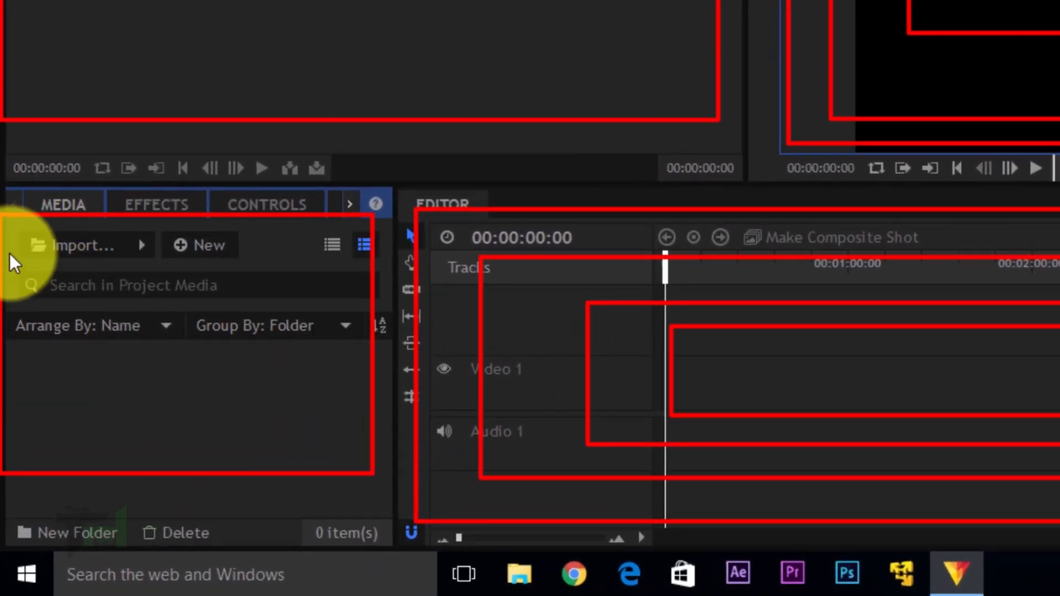
{"action": "left_click_drag", "start_coordinate": [20, 243], "coordinate": [333, 411]}
{"action": "left_click_drag", "start_coordinate": [80, 262], "coordinate": [310, 377]}
{"action": "left_click_drag", "start_coordinate": [95, 278], "coordinate": [290, 353]}
{"action": "left_click_drag", "start_coordinate": [148, 301], "coordinate": [266, 343]}
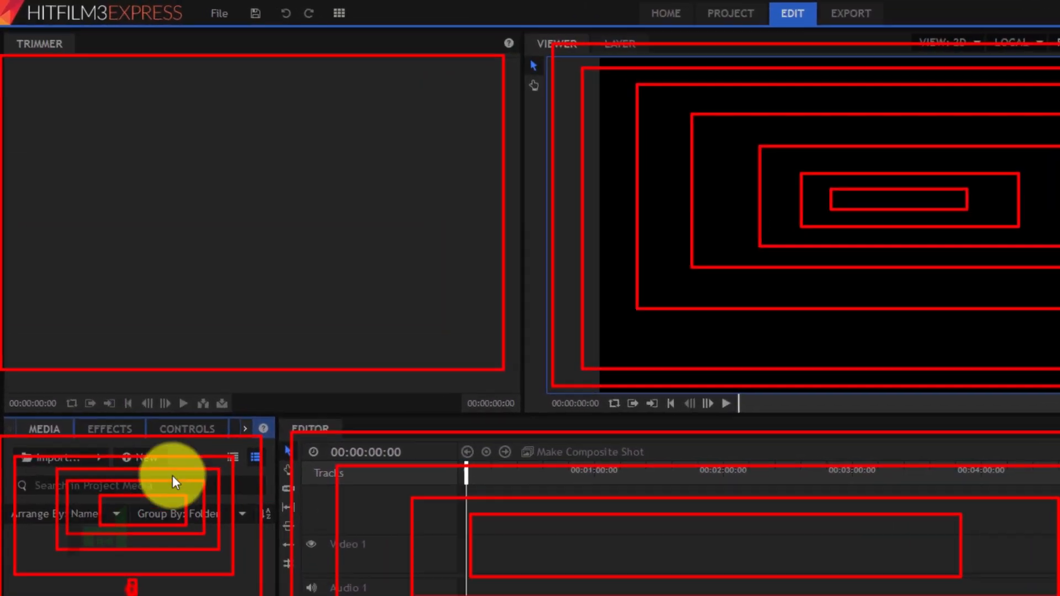
{"action": "left_click_drag", "start_coordinate": [172, 475], "coordinate": [239, 249]}
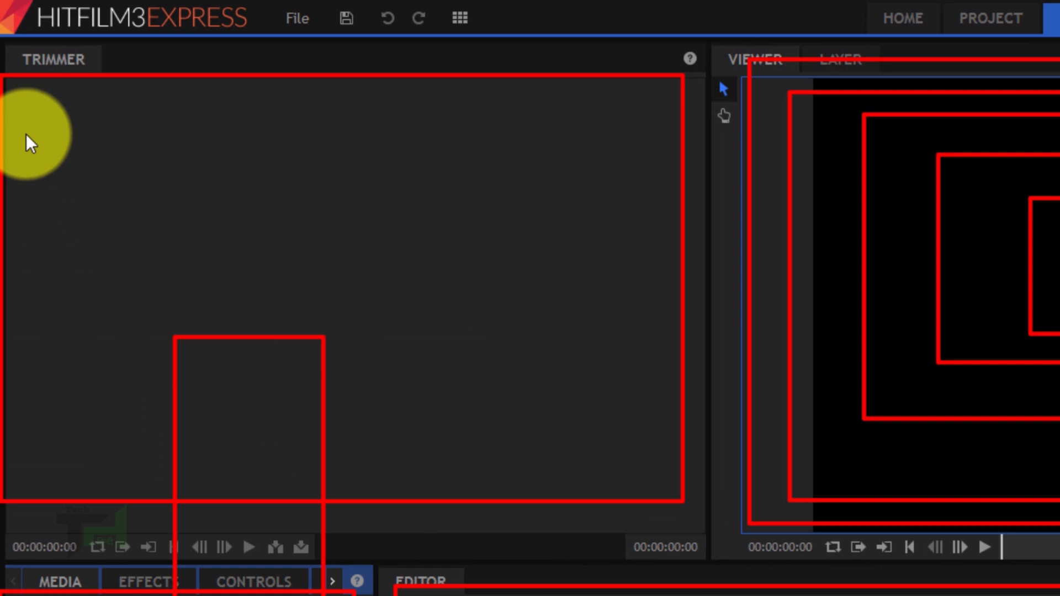
{"action": "left_click_drag", "start_coordinate": [25, 134], "coordinate": [596, 470]}
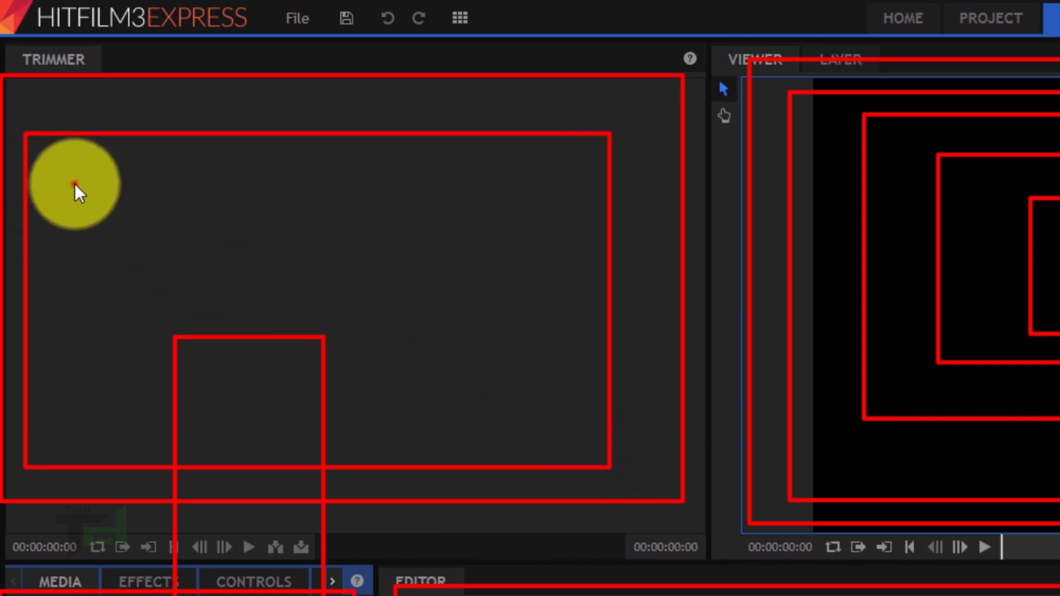
{"action": "left_click_drag", "start_coordinate": [75, 184], "coordinate": [474, 425]}
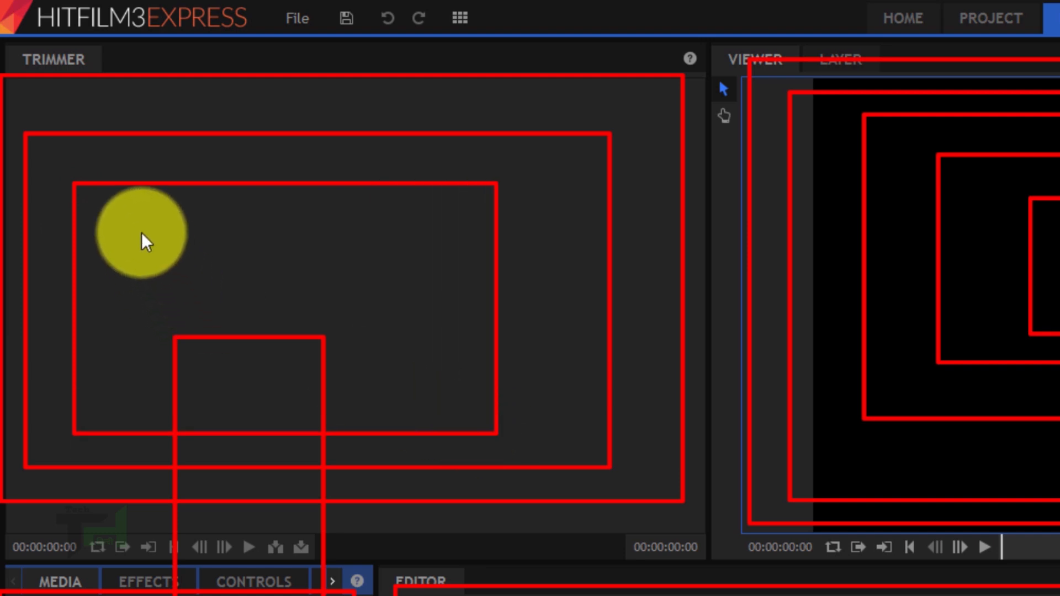
{"action": "mouse_move", "coordinate": [132, 214]}
{"action": "left_mouse_down"}
{"action": "mouse_move", "coordinate": [347, 379]}
{"action": "mouse_move", "coordinate": [419, 385]}
{"action": "left_mouse_up"}
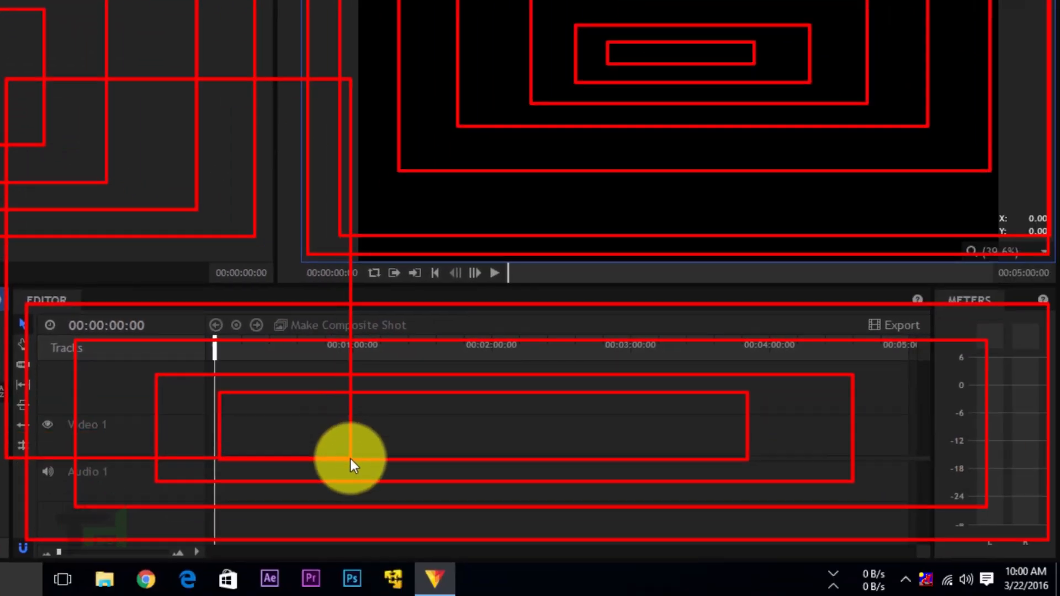
{"action": "mouse_move", "coordinate": [350, 458]}
{"action": "left_mouse_down"}
{"action": "mouse_move", "coordinate": [128, 445]}
{"action": "mouse_move", "coordinate": [158, 450]}
{"action": "left_mouse_up"}
{"action": "left_click", "coordinate": [92, 397]}
{"action": "left_click_drag", "start_coordinate": [177, 393], "coordinate": [698, 468]}
{"action": "mouse_move", "coordinate": [508, 511]}
{"action": "left_mouse_down"}
{"action": "mouse_move", "coordinate": [674, 205]}
{"action": "mouse_move", "coordinate": [715, 101]}
{"action": "left_mouse_up"}
{"action": "left_click_drag", "start_coordinate": [424, 365], "coordinate": [891, 166]}
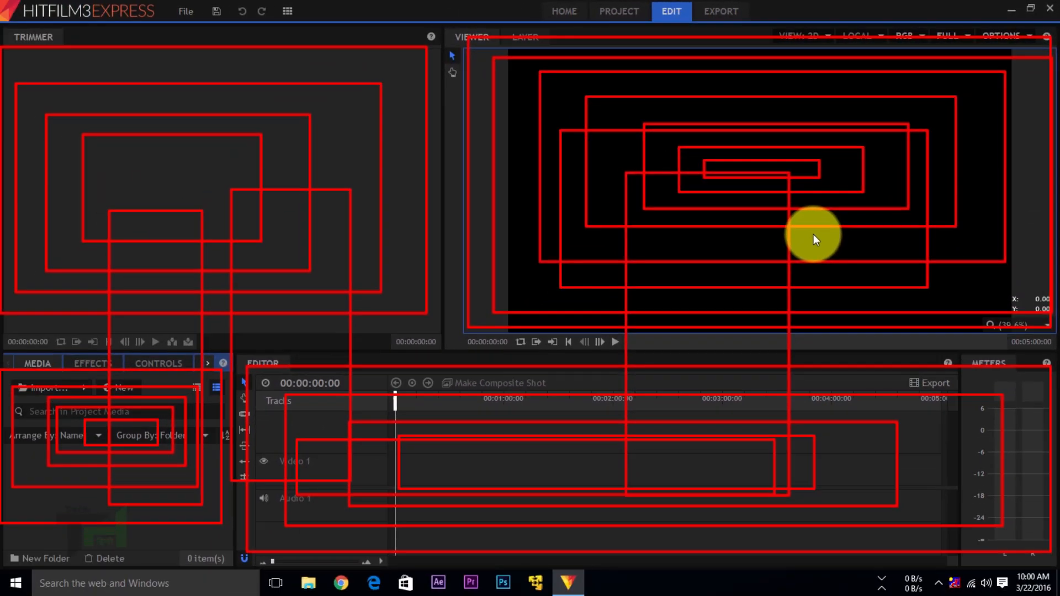
{"action": "key", "text": "Escape"}
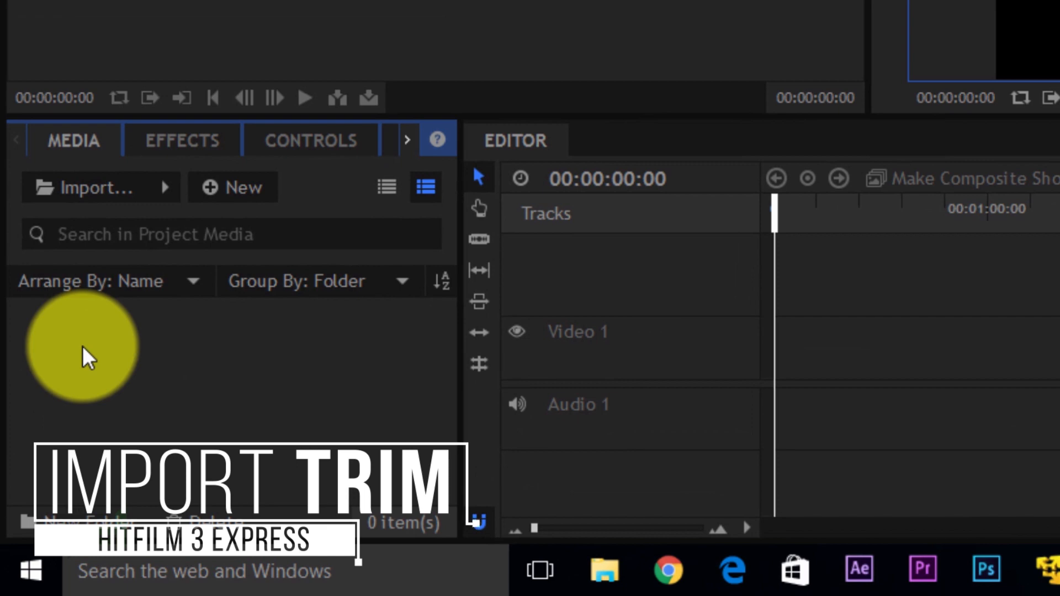
- Try importing the VID_20160308_002135.mp4 video from the 2 TB (D:) drive, starting from the empty media area
{"action": "left_click", "coordinate": [186, 411]}
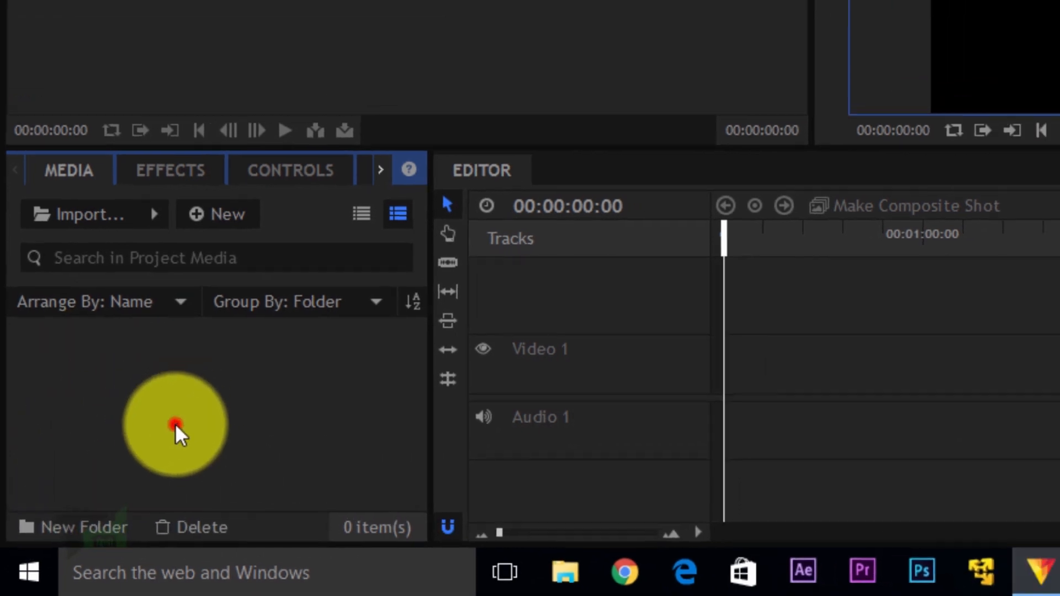
{"action": "double_click", "coordinate": [175, 424]}
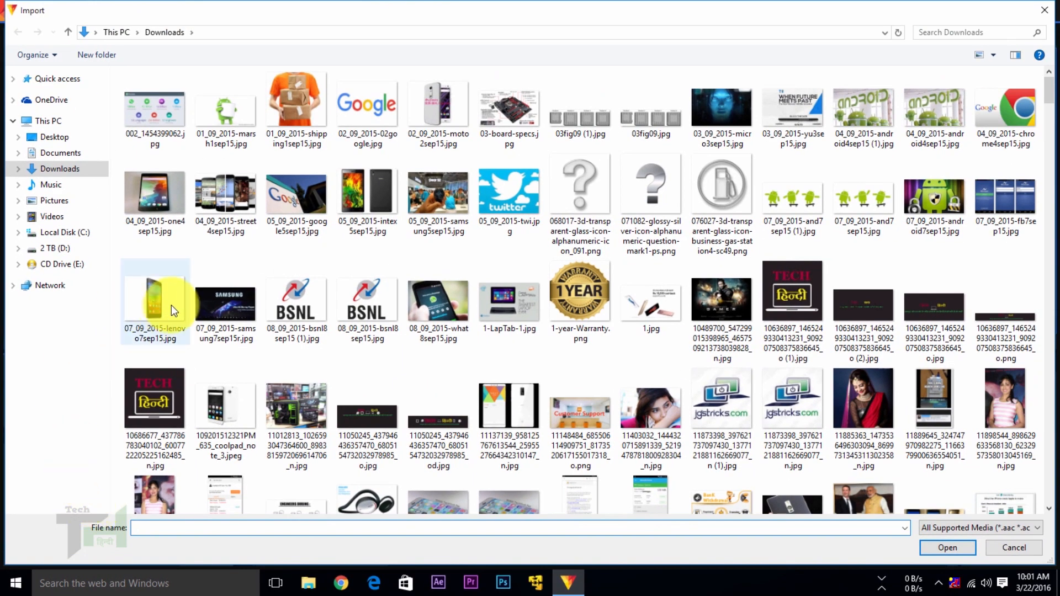
{"action": "left_click", "coordinate": [55, 249]}
{"action": "double_click", "coordinate": [298, 380]}
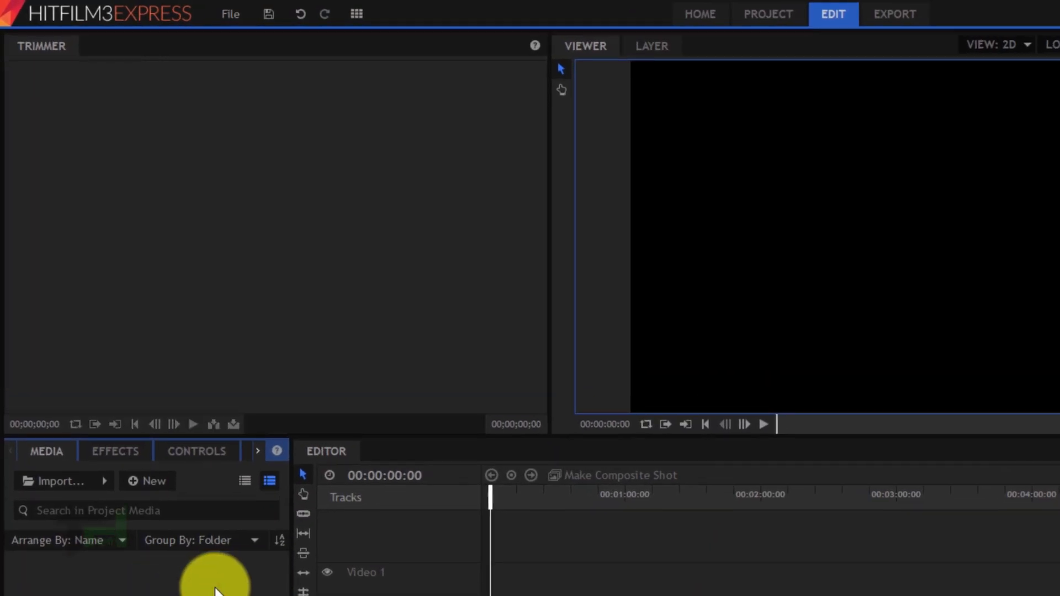
{"action": "left_click", "coordinate": [96, 447]}
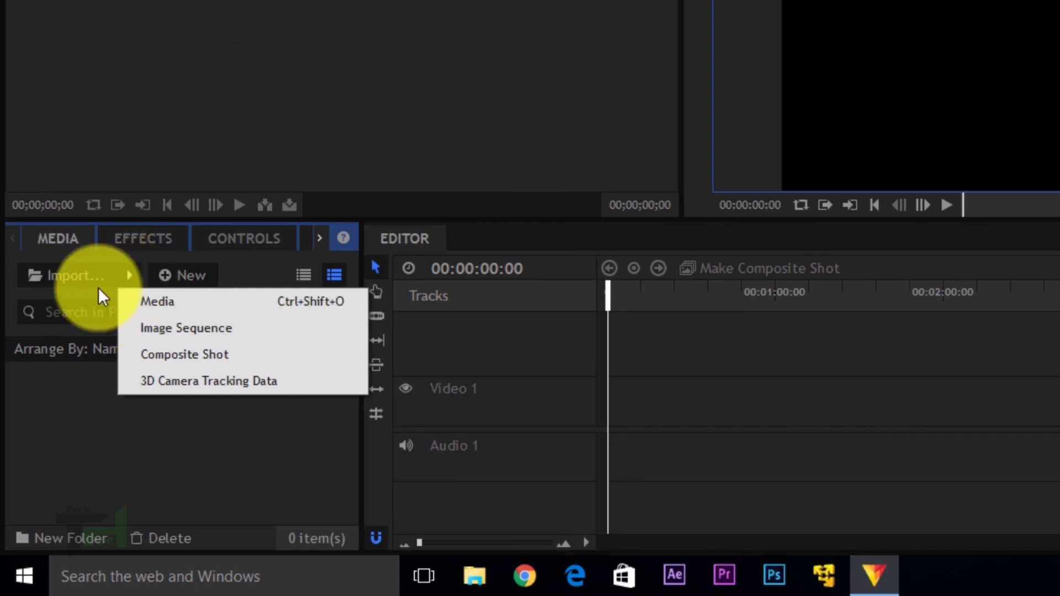
{"action": "left_click", "coordinate": [148, 307]}
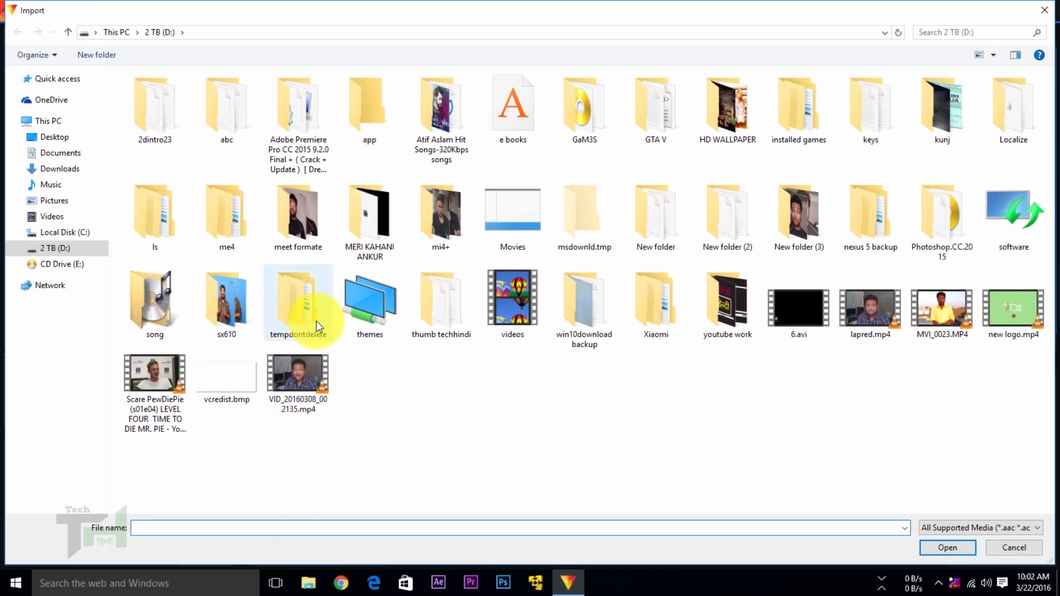
{"action": "left_click", "coordinate": [1045, 10]}
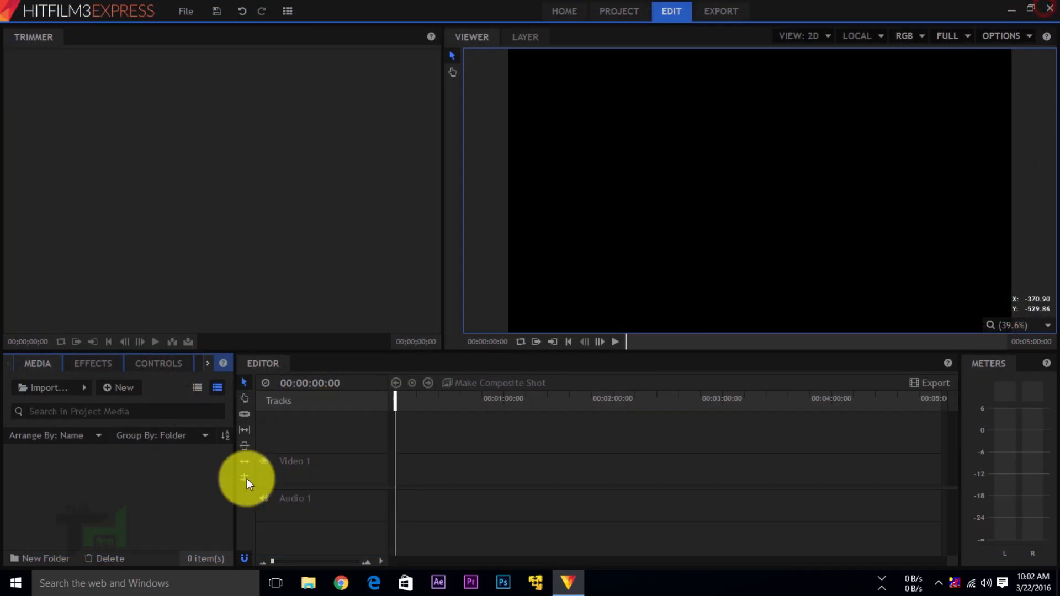
- Import VID_20160308_002135.mp4 from the 2 TB (D:) drive as media and load the clip into the trimmer
{"action": "left_click", "coordinate": [82, 386]}
{"action": "left_click", "coordinate": [105, 412]}
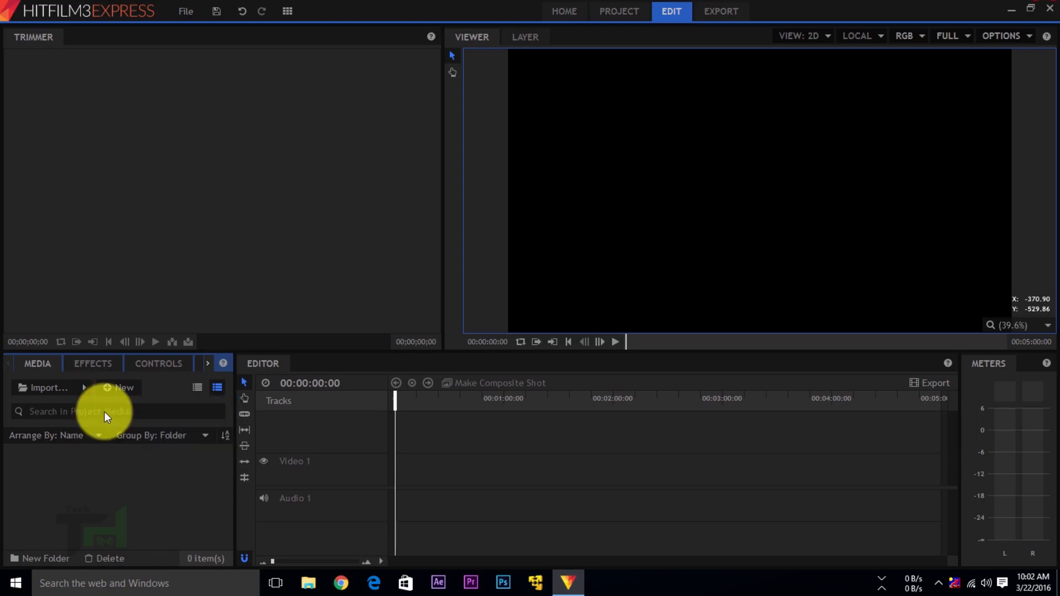
{"action": "double_click", "coordinate": [302, 386]}
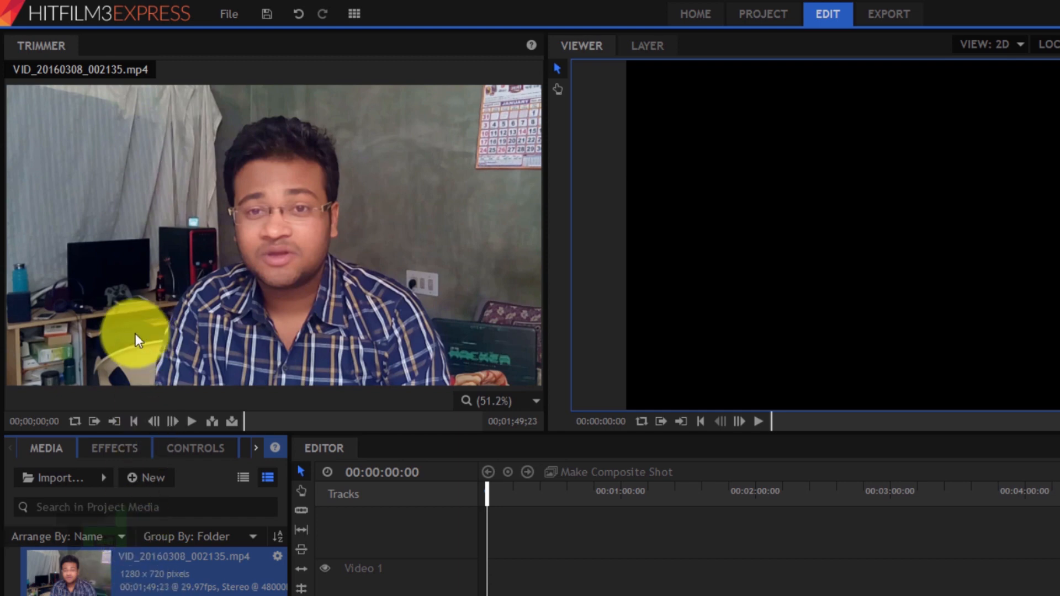
- View the clip in the trimmer at 100% and 50% zoom, and return it to Scale to Fit
{"action": "mouse_move", "coordinate": [30, 82]}
{"action": "left_mouse_down"}
{"action": "mouse_move", "coordinate": [396, 280]}
{"action": "mouse_move", "coordinate": [505, 374]}
{"action": "left_mouse_up"}
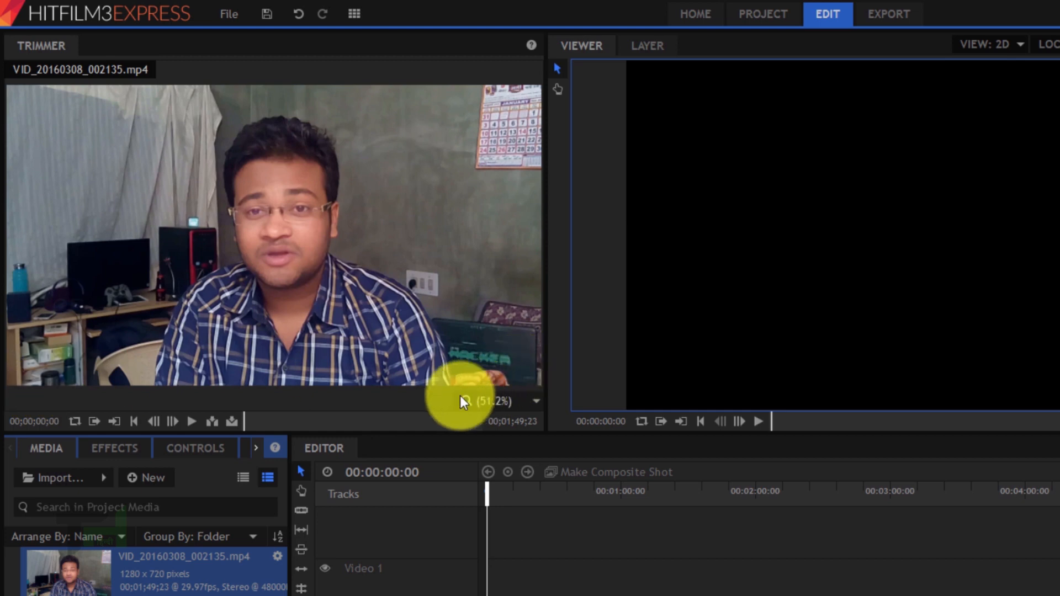
{"action": "left_click", "coordinate": [528, 403]}
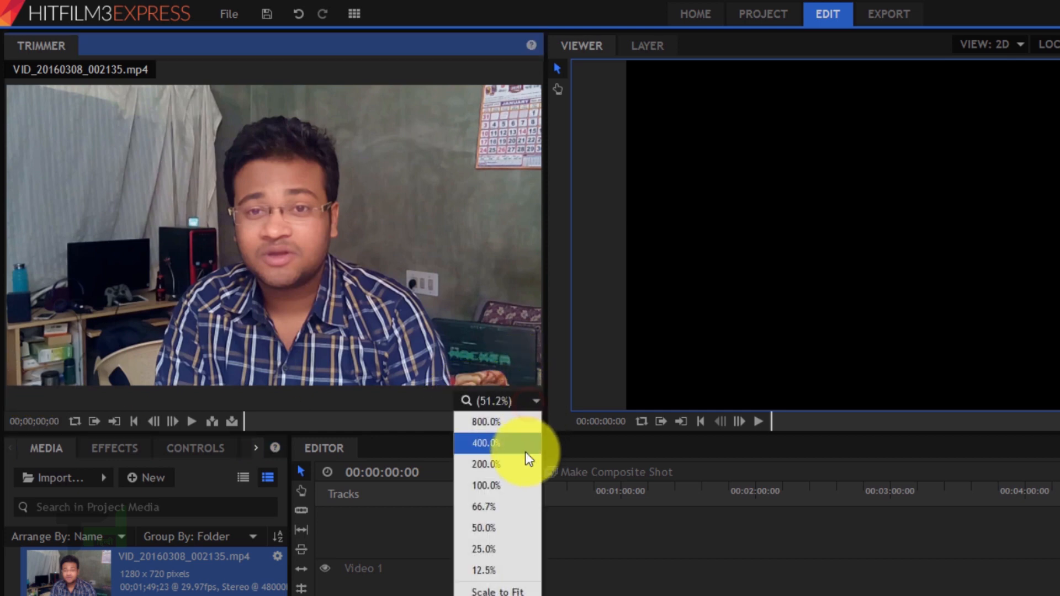
{"action": "left_click", "coordinate": [509, 485]}
{"action": "left_click", "coordinate": [522, 407]}
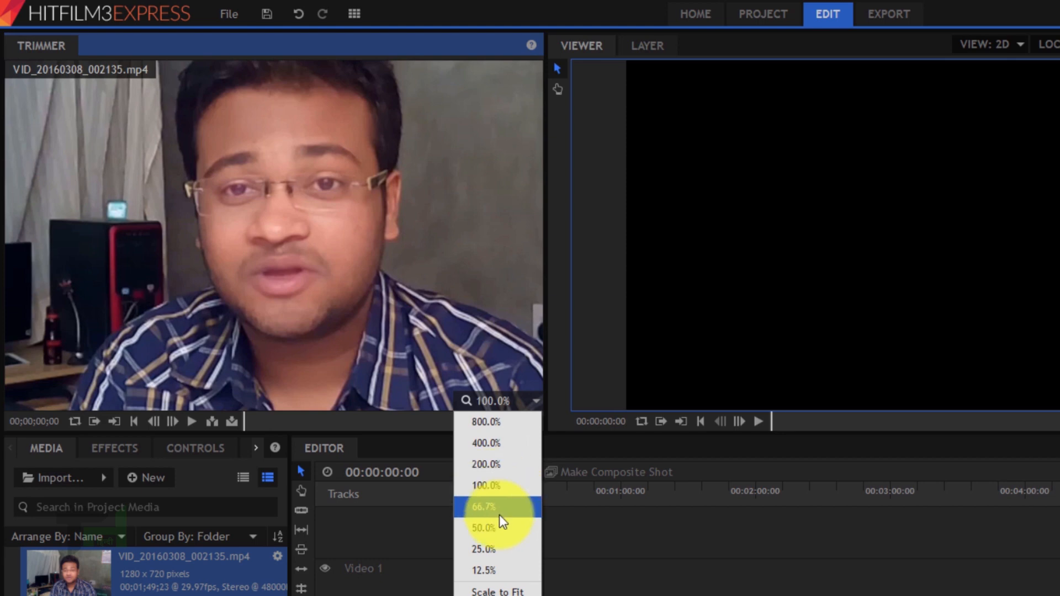
{"action": "left_click", "coordinate": [489, 529]}
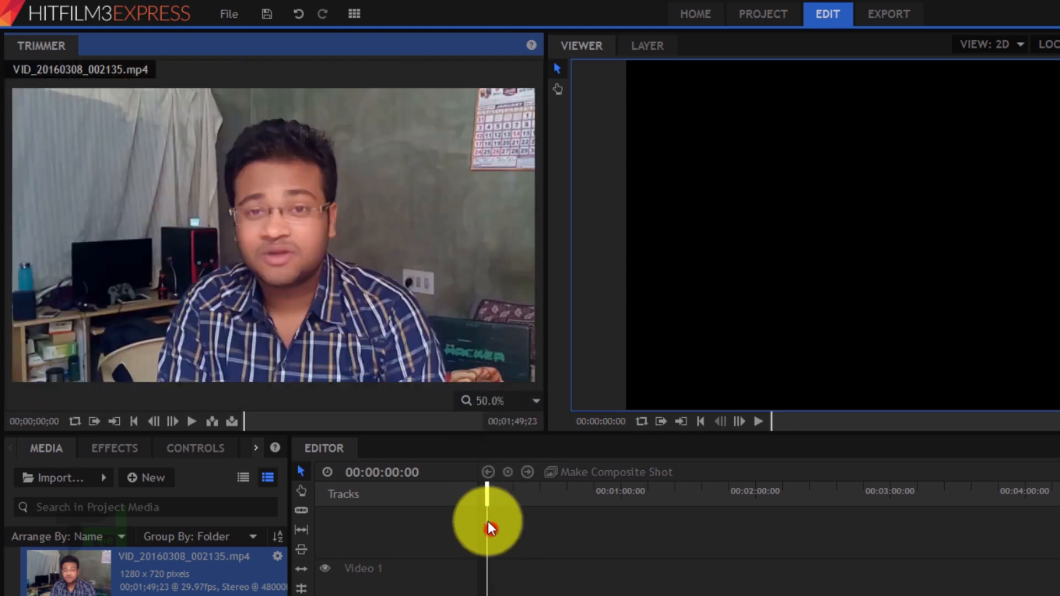
{"action": "left_click", "coordinate": [521, 405]}
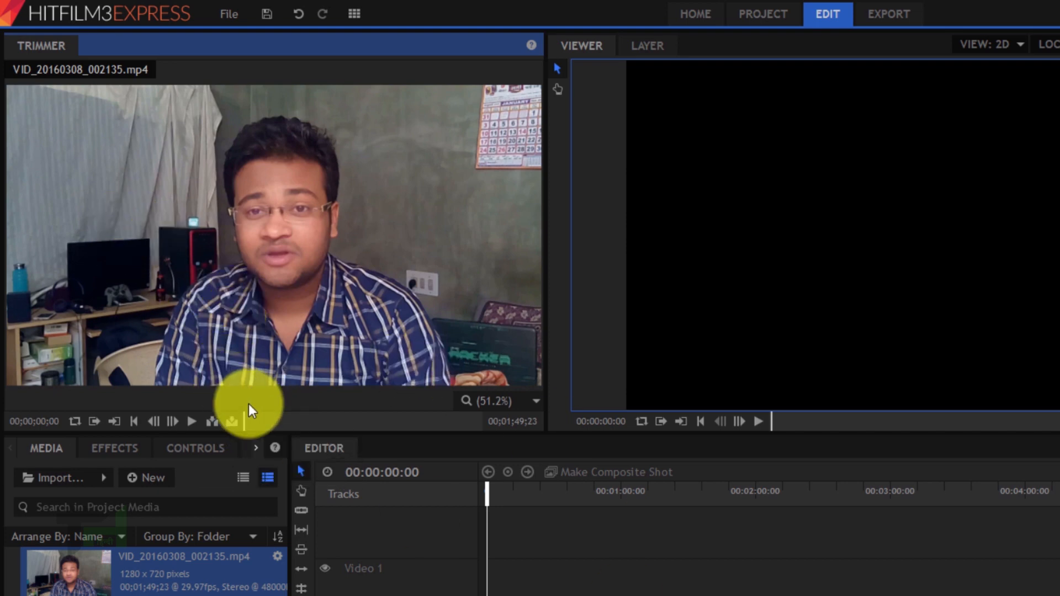
- Preview the clip in the trimmer from 00;00;15;14 and set its in point at 00;00;14;10
{"action": "left_click_drag", "start_coordinate": [243, 425], "coordinate": [276, 426]}
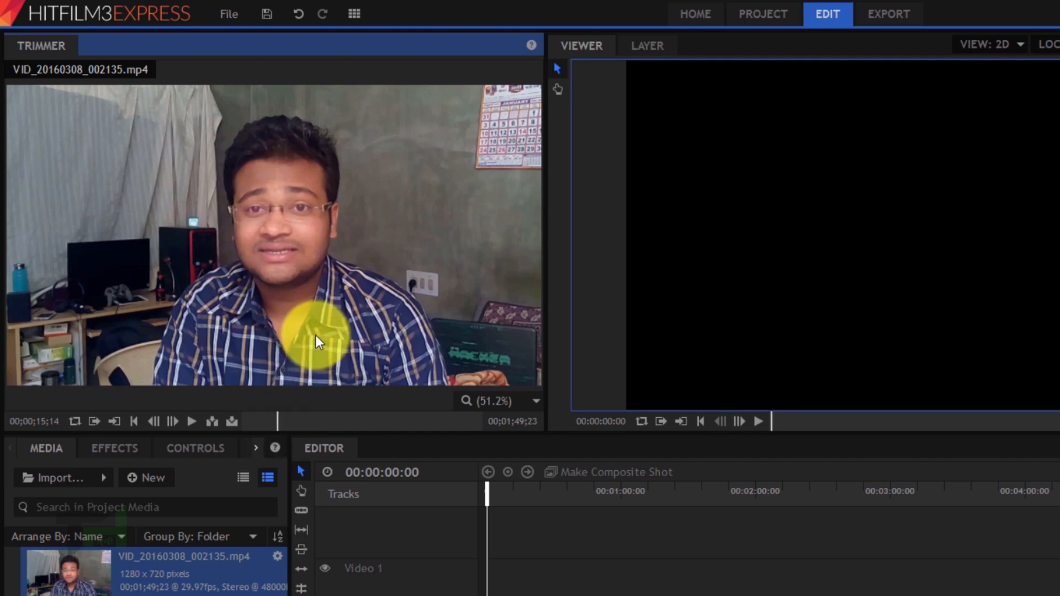
{"action": "key", "text": "space"}
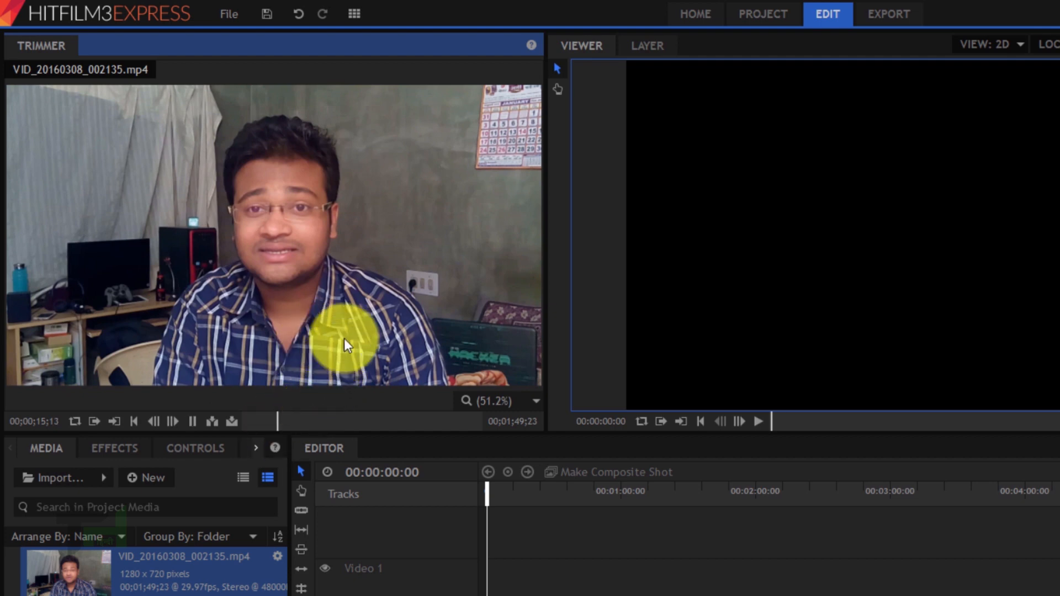
{"action": "key", "text": "space"}
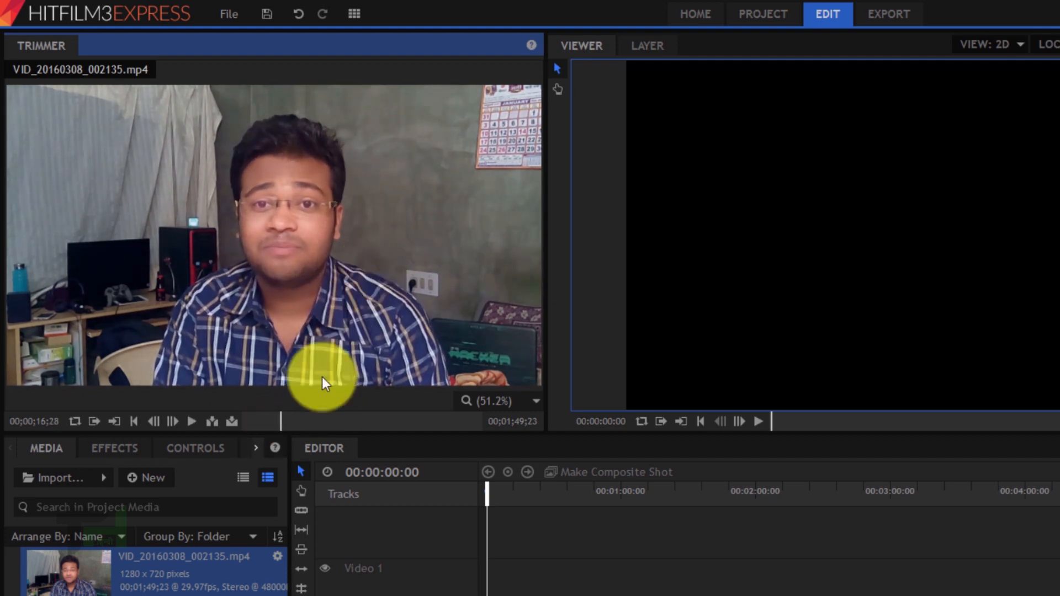
{"action": "left_click", "coordinate": [273, 415]}
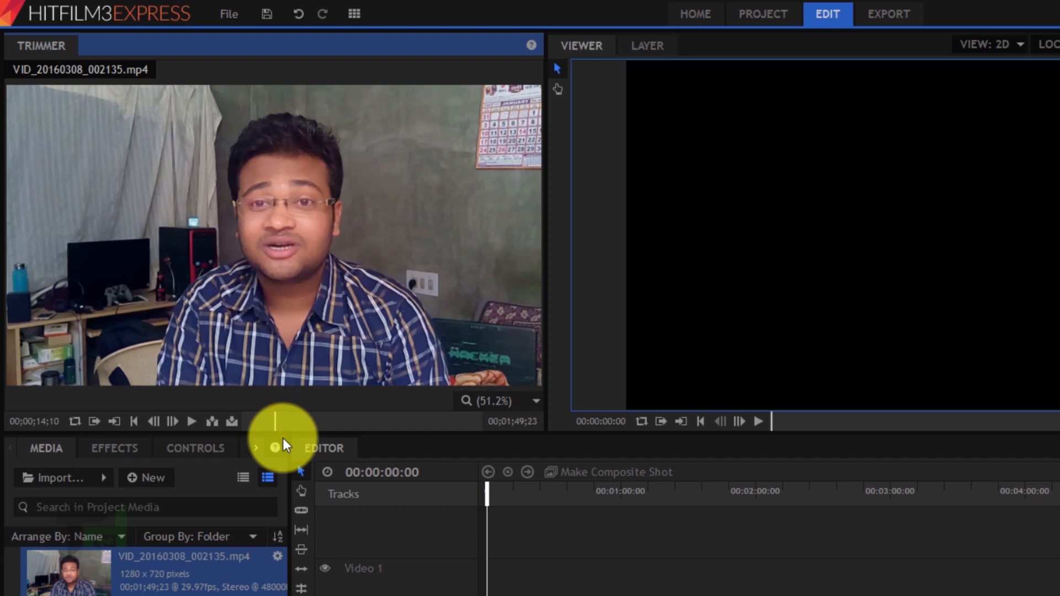
{"action": "mouse_move", "coordinate": [276, 420]}
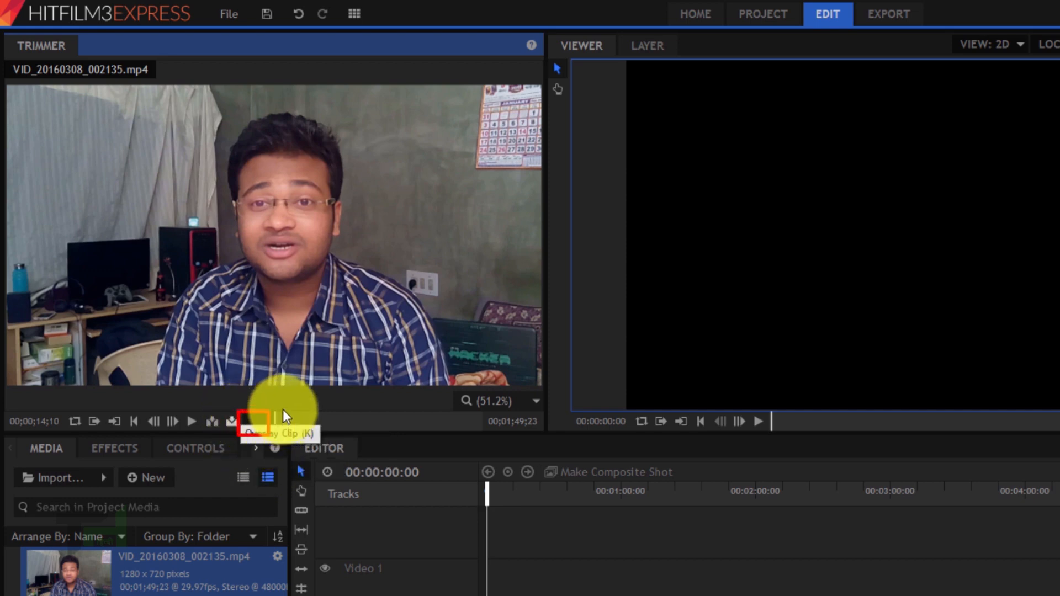
{"action": "left_click_drag", "start_coordinate": [280, 406], "coordinate": [464, 446]}
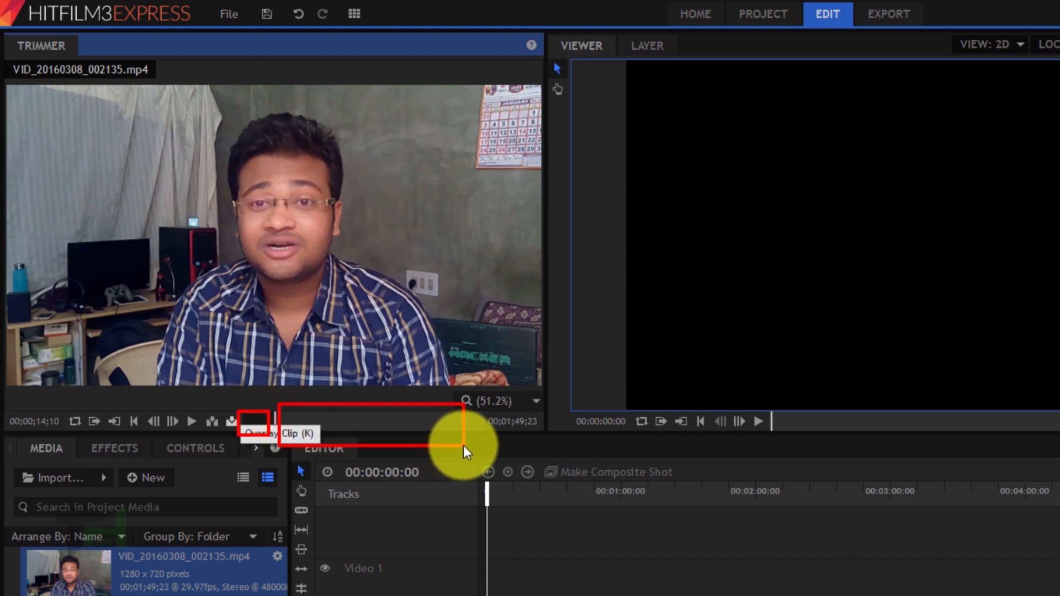
{"action": "key", "text": "Escape"}
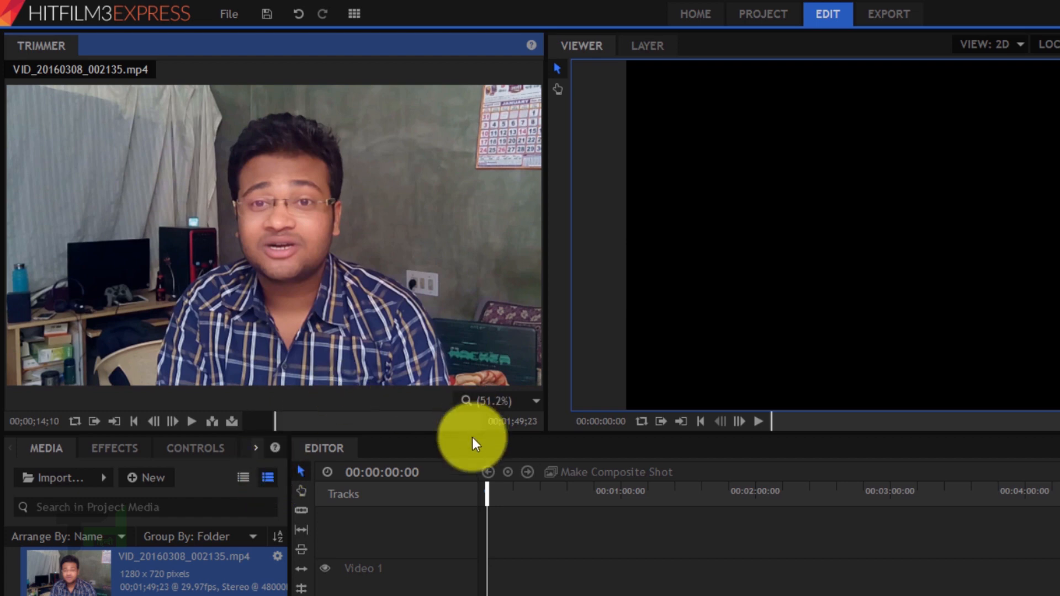
- Set the clip's out point at 00;00;51;08 in the trimmer
{"action": "left_click", "coordinate": [305, 421]}
{"action": "left_click", "coordinate": [353, 422]}
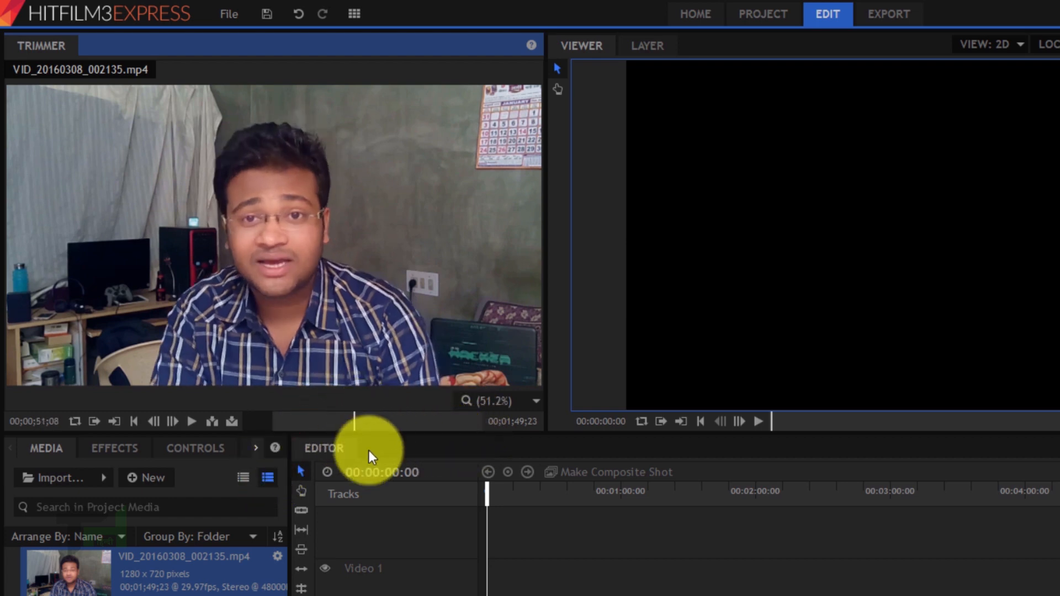
{"action": "left_click", "coordinate": [346, 410]}
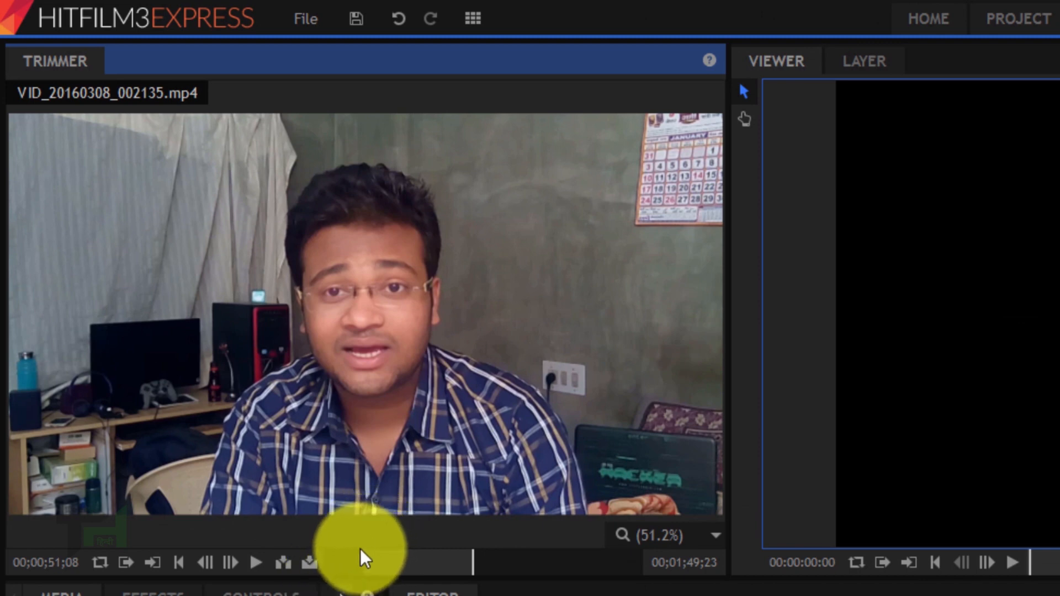
{"action": "left_click_drag", "start_coordinate": [360, 548], "coordinate": [479, 586]}
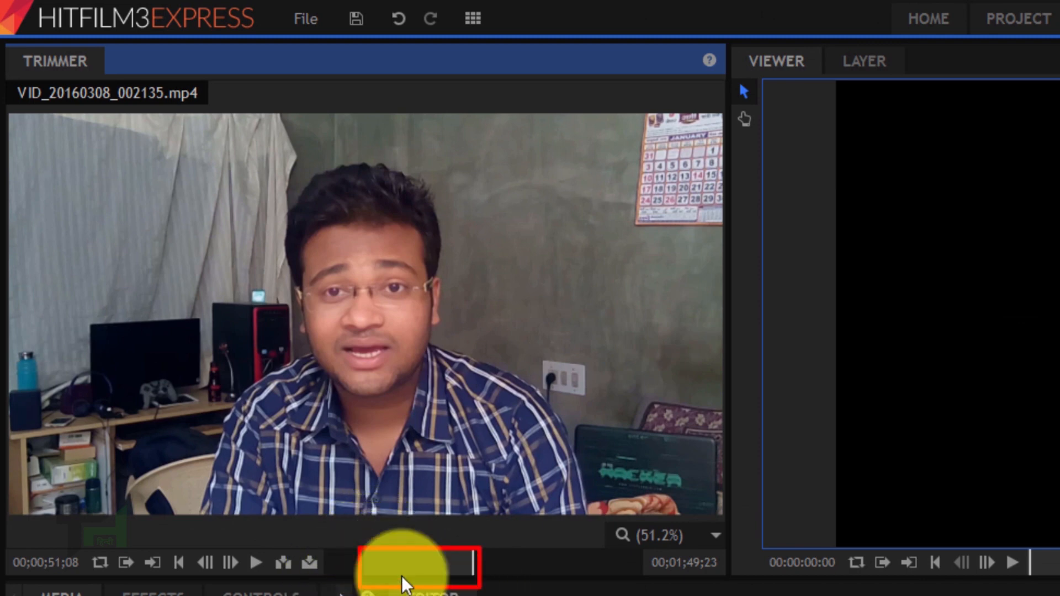
{"action": "left_click_drag", "start_coordinate": [525, 533], "coordinate": [586, 578]}
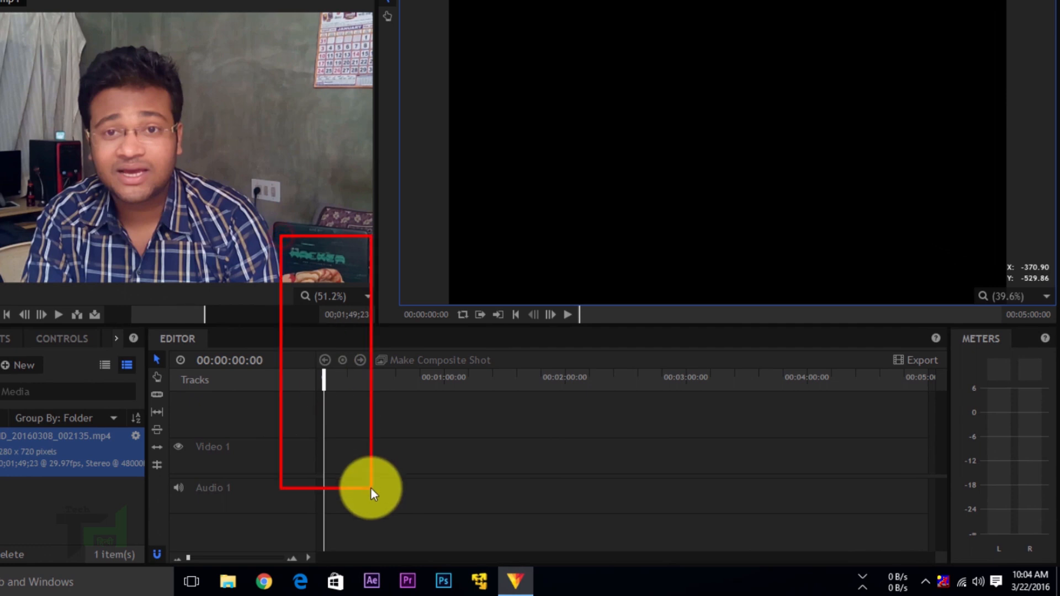
- Insert the trimmed clip onto the editor timeline and change the Editor Sequence's settings to match the clip
{"action": "left_click", "coordinate": [76, 316]}
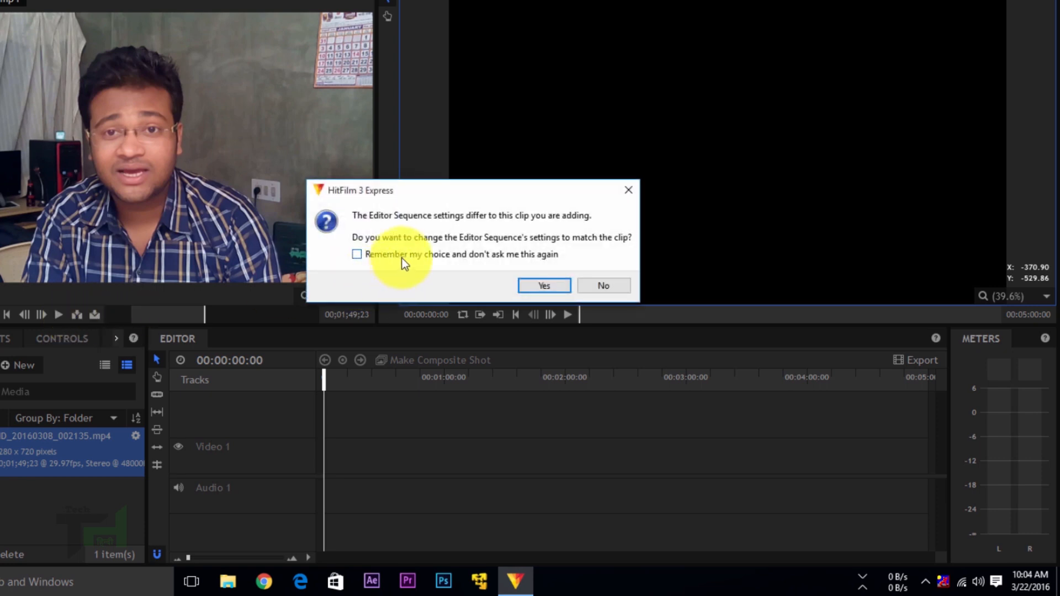
{"action": "left_click_drag", "start_coordinate": [333, 188], "coordinate": [628, 273]}
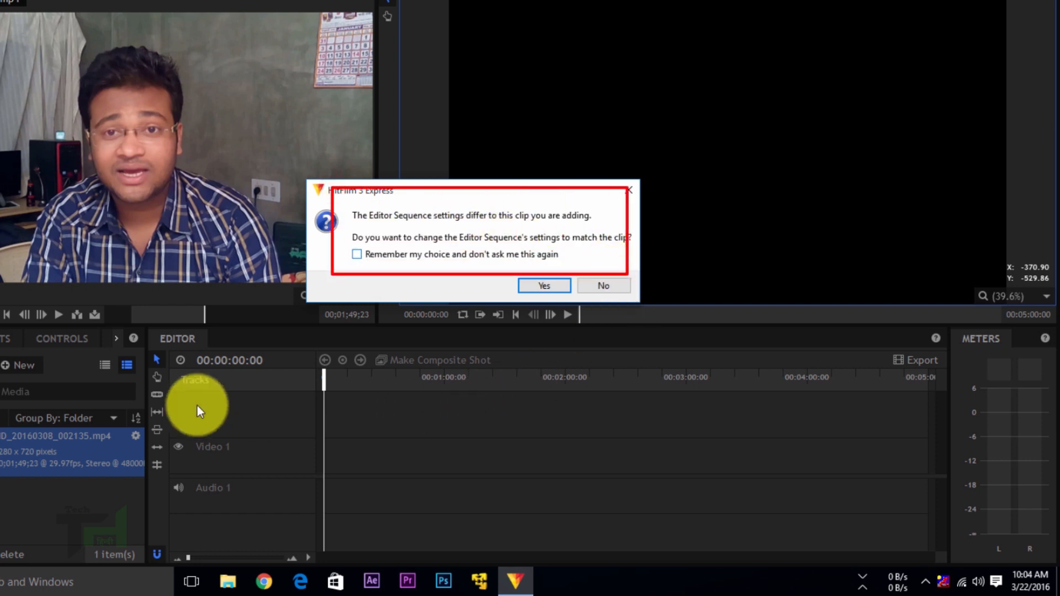
{"action": "mouse_move", "coordinate": [170, 369]}
{"action": "left_mouse_down"}
{"action": "mouse_move", "coordinate": [435, 428]}
{"action": "mouse_move", "coordinate": [988, 518]}
{"action": "left_mouse_up"}
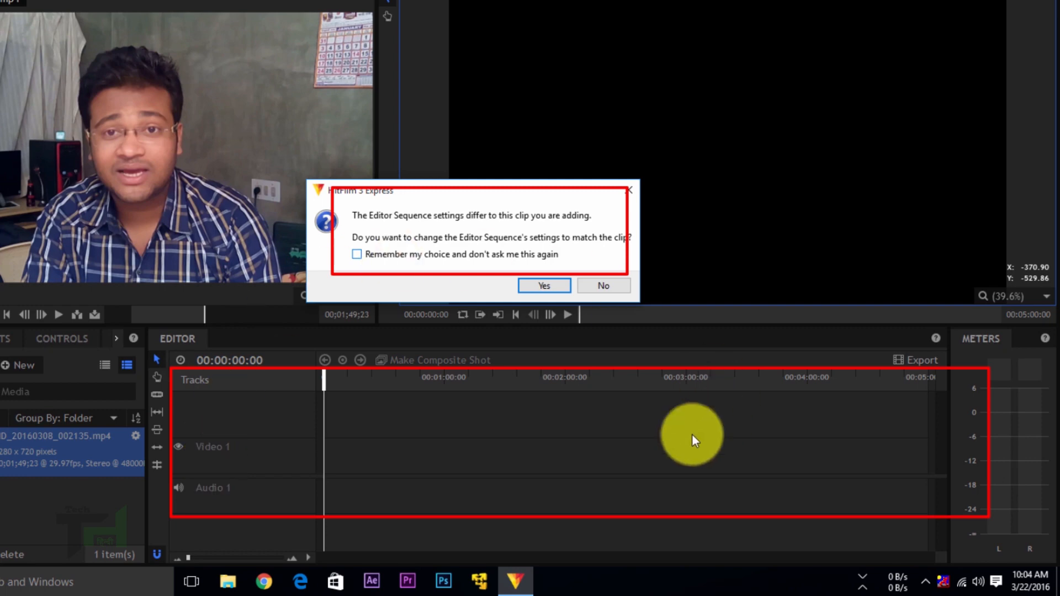
{"action": "key", "text": "Escape"}
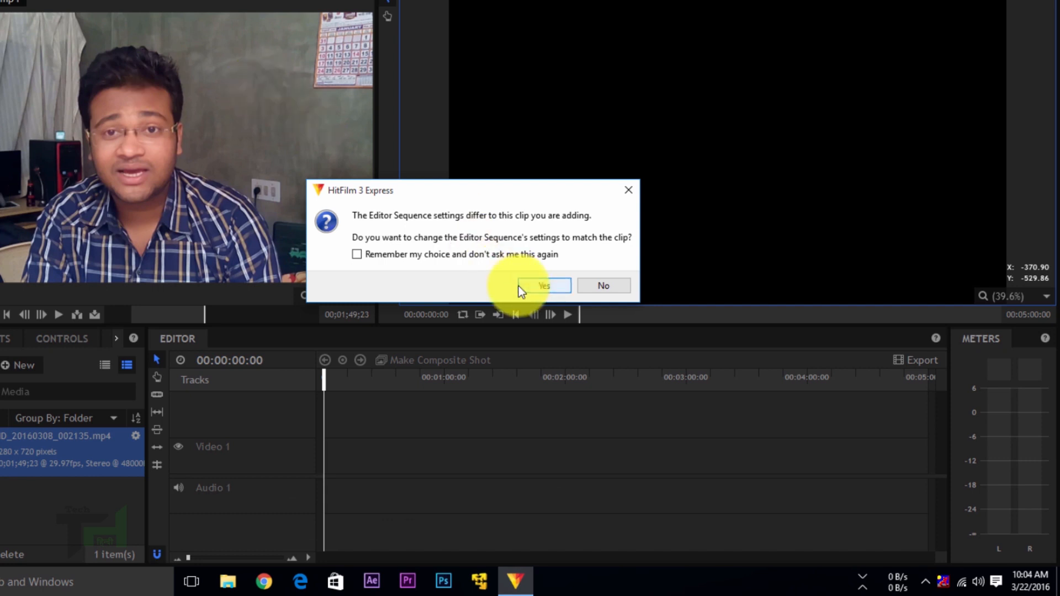
{"action": "left_click", "coordinate": [533, 288]}
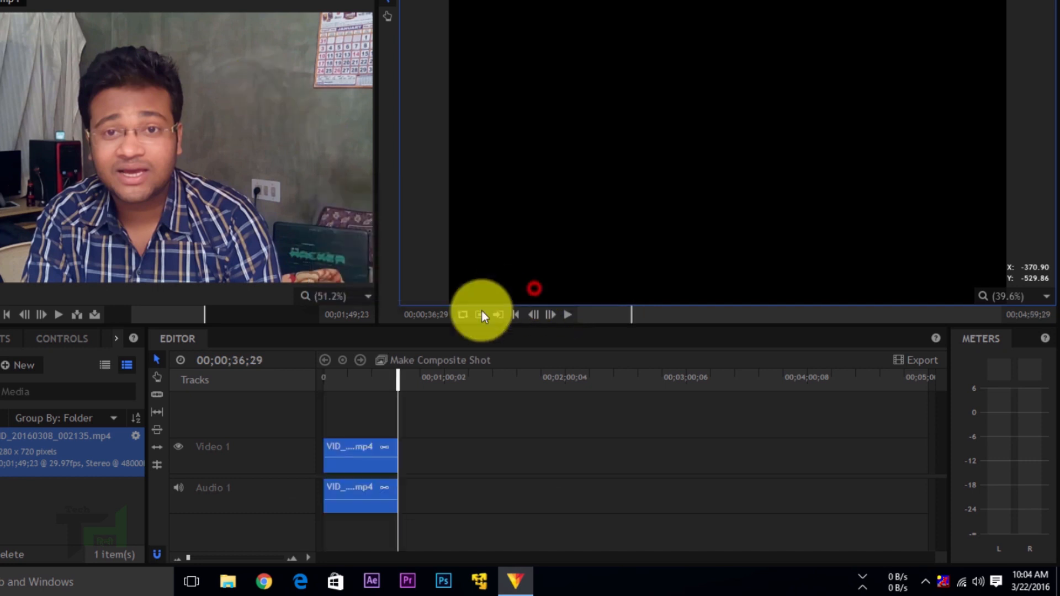
- Delete the inserted clip from the timeline and place the trimmed clip from the trimmer at the start of Video 1 and Audio 1
{"action": "left_click", "coordinate": [360, 466]}
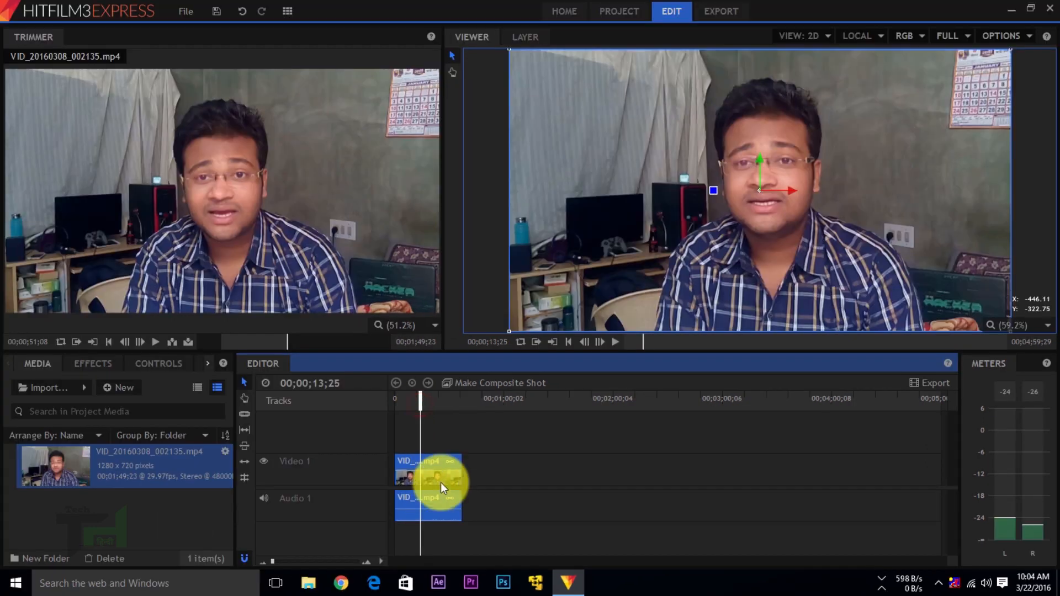
{"action": "left_click", "coordinate": [375, 454]}
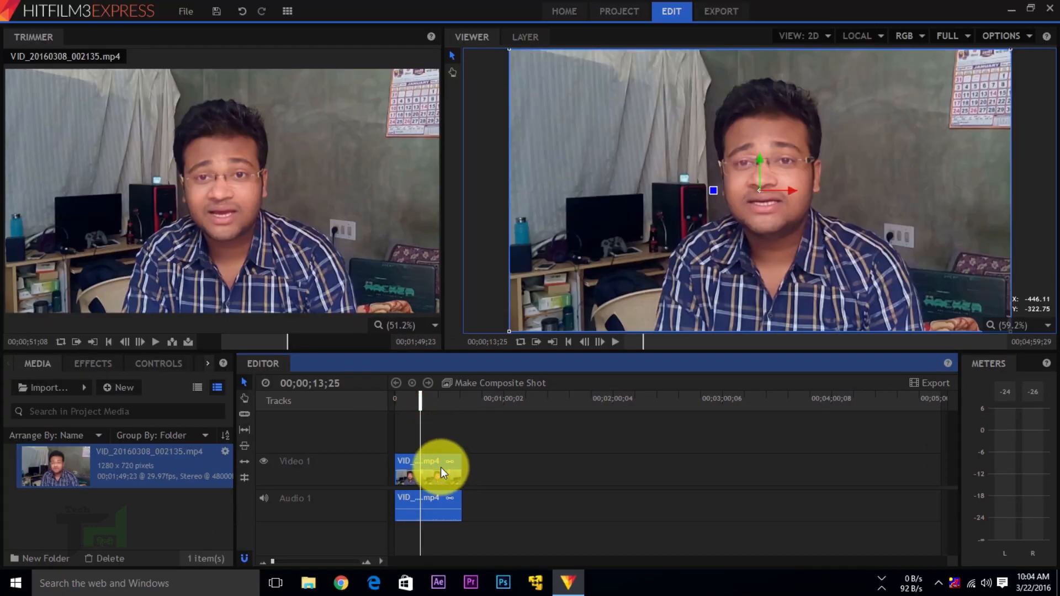
{"action": "key", "text": "Delete"}
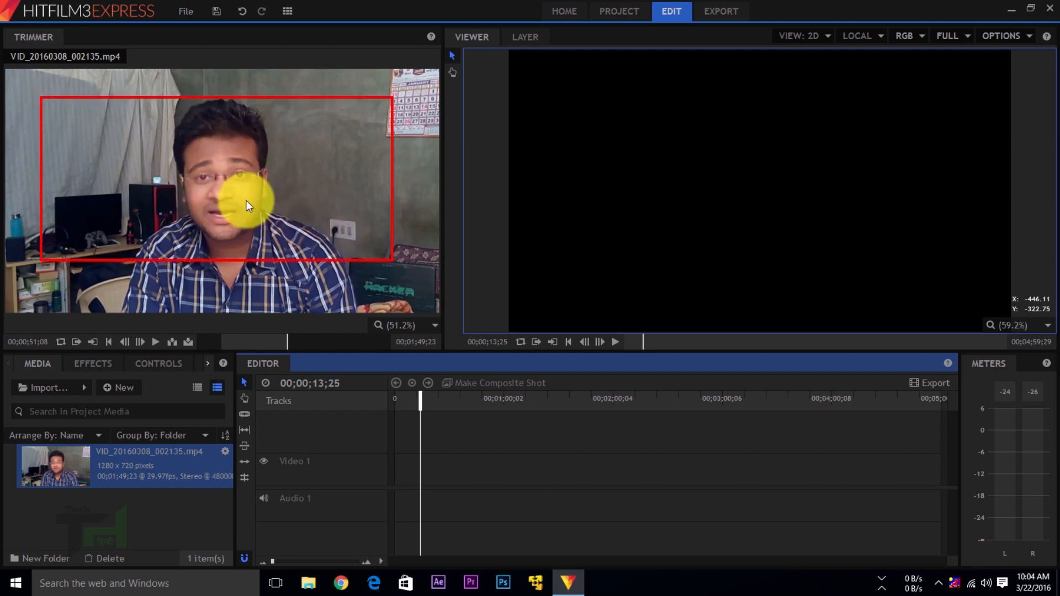
{"action": "left_click", "coordinate": [228, 184]}
{"action": "left_click_drag", "start_coordinate": [230, 189], "coordinate": [396, 476]}
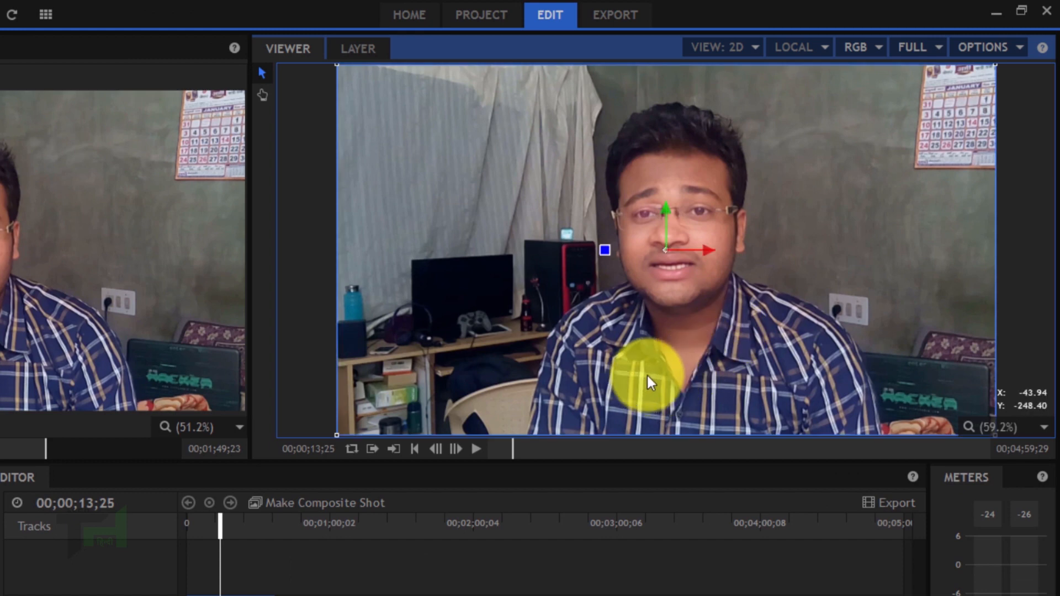
- Zoom the viewer out to 40% and move the clip around, past the frame's upper-right corner and back into the frame
{"action": "left_click_drag", "start_coordinate": [754, 389], "coordinate": [608, 383]}
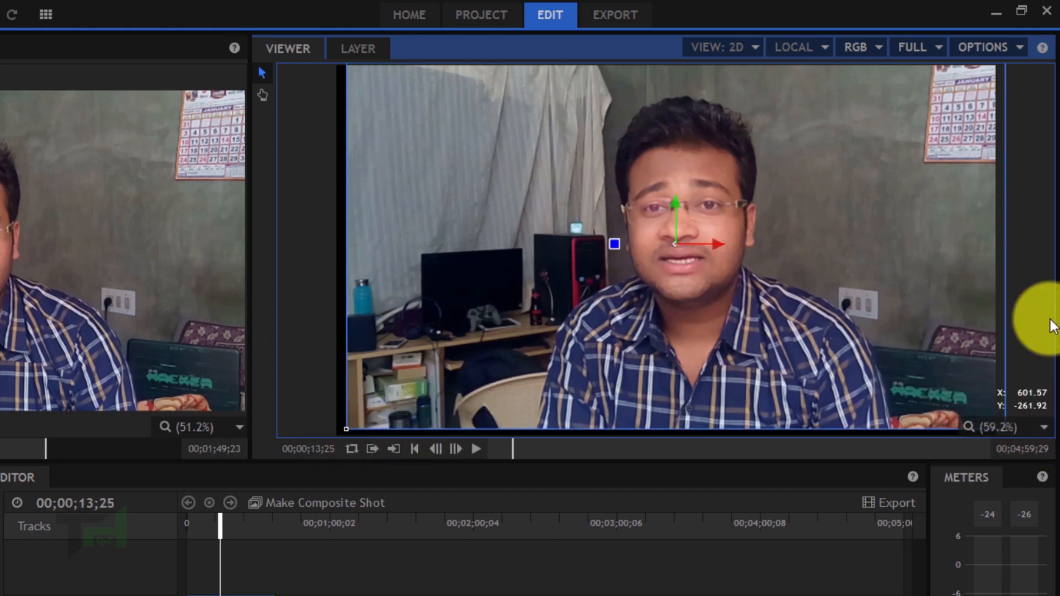
{"action": "scroll", "coordinate": [620, 389], "scroll_direction": "down", "scroll_amount": 2}
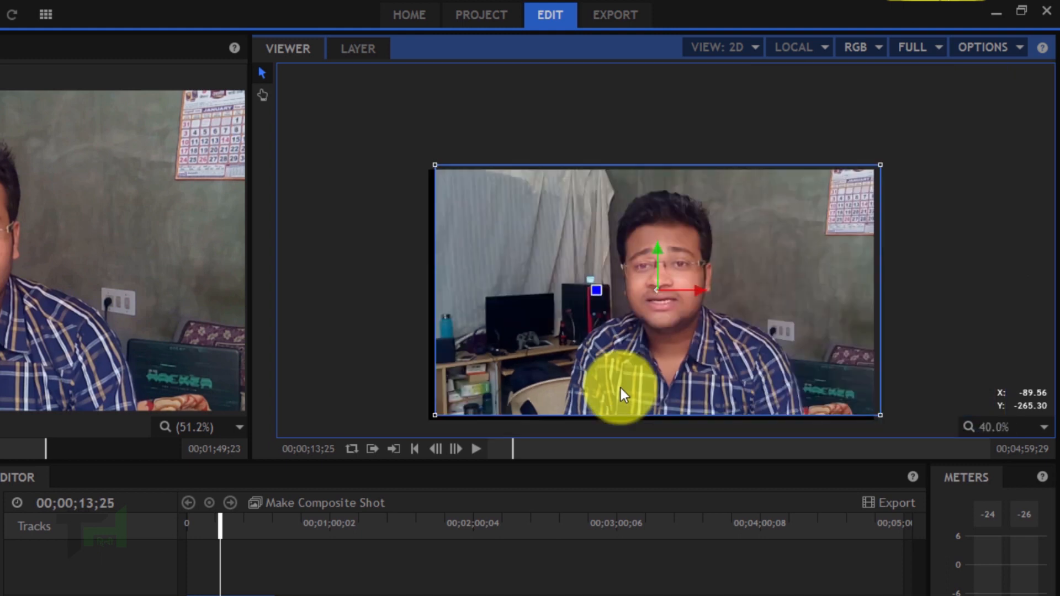
{"action": "left_click_drag", "start_coordinate": [648, 347], "coordinate": [974, 123]}
{"action": "mouse_move", "coordinate": [422, 146]}
{"action": "left_mouse_down"}
{"action": "mouse_move", "coordinate": [644, 267]}
{"action": "mouse_move", "coordinate": [906, 374]}
{"action": "mouse_move", "coordinate": [908, 426]}
{"action": "left_mouse_up"}
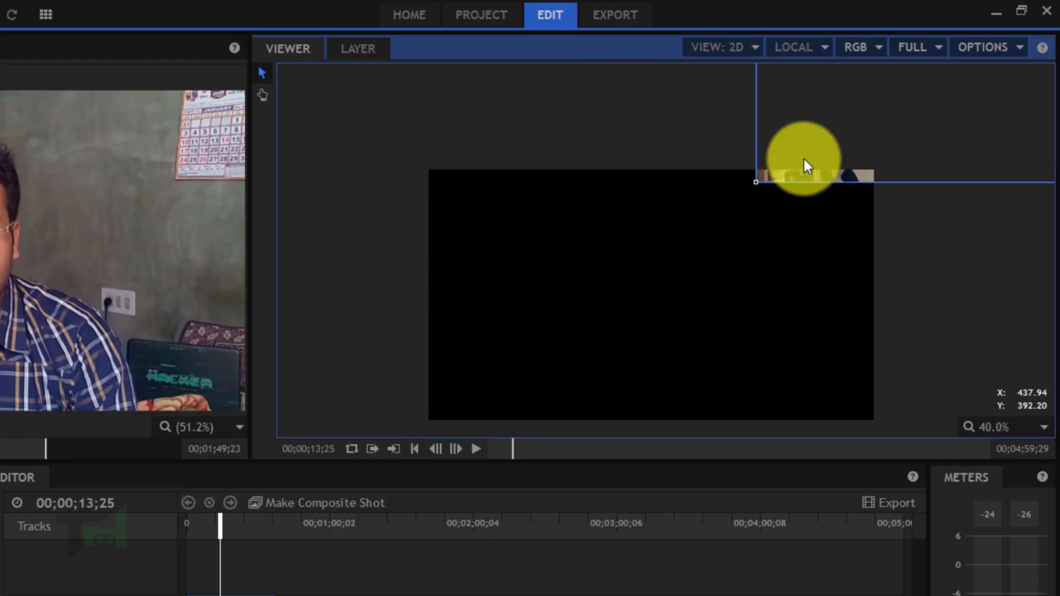
{"action": "left_click_drag", "start_coordinate": [870, 145], "coordinate": [555, 386]}
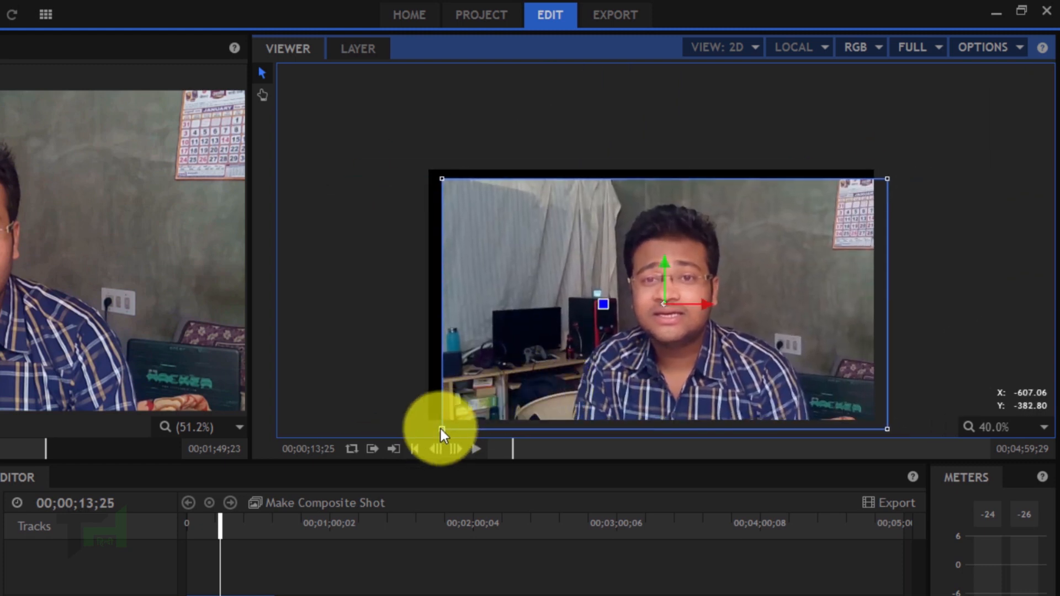
- Shrink the clip from its lower-left corner handle in the viewer, and undo the scaling and the last move
{"action": "left_click_drag", "start_coordinate": [440, 428], "coordinate": [485, 354]}
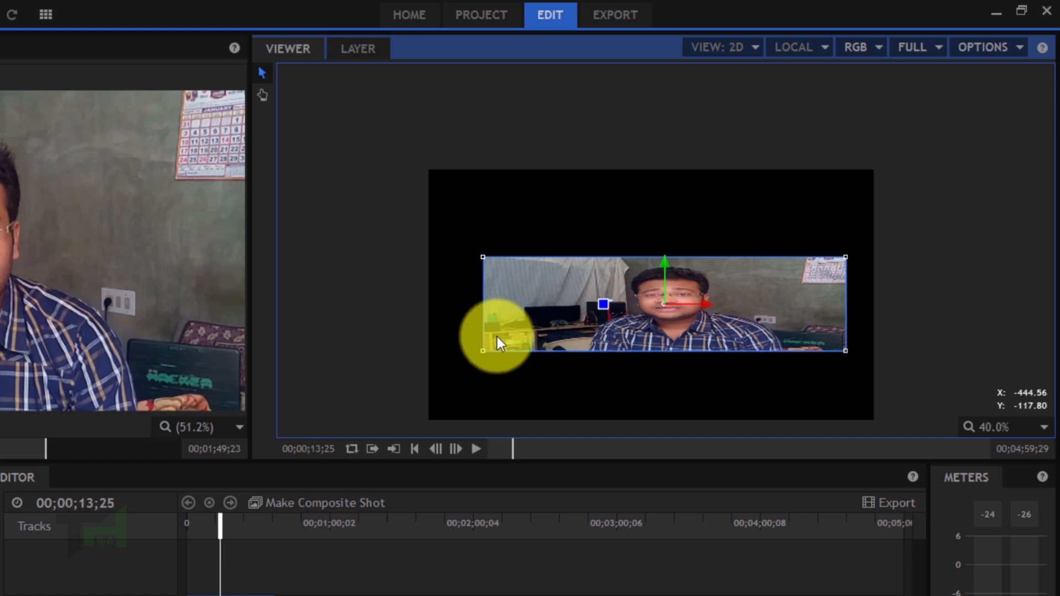
{"action": "key", "text": "ctrl+z"}
{"action": "key", "text": "ctrl+z"}
{"action": "key", "text": "ctrl+z"}
{"action": "key", "text": "ctrl+z"}
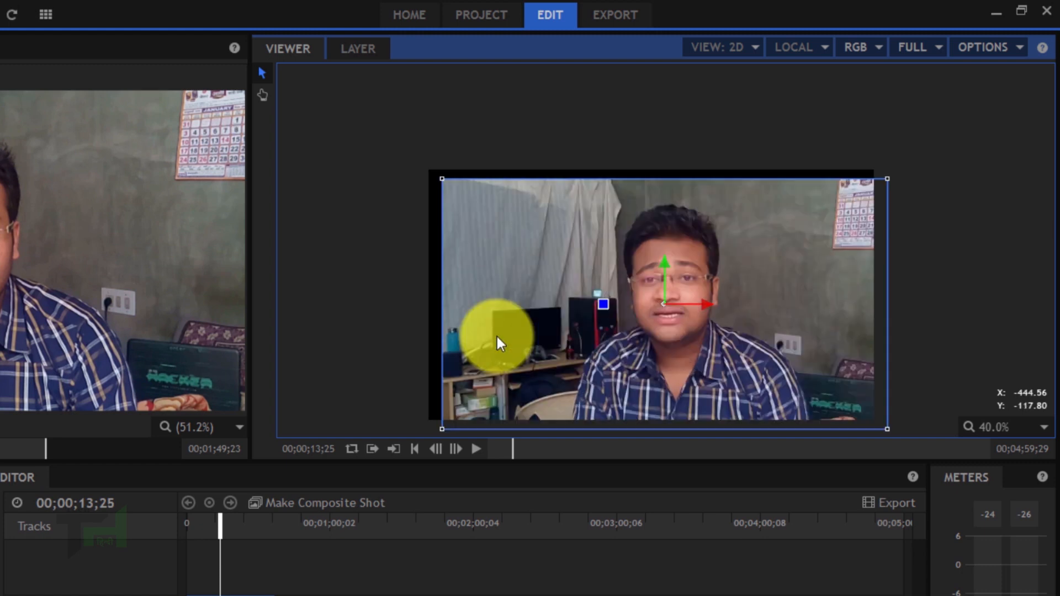
{"action": "key", "text": "ctrl+z"}
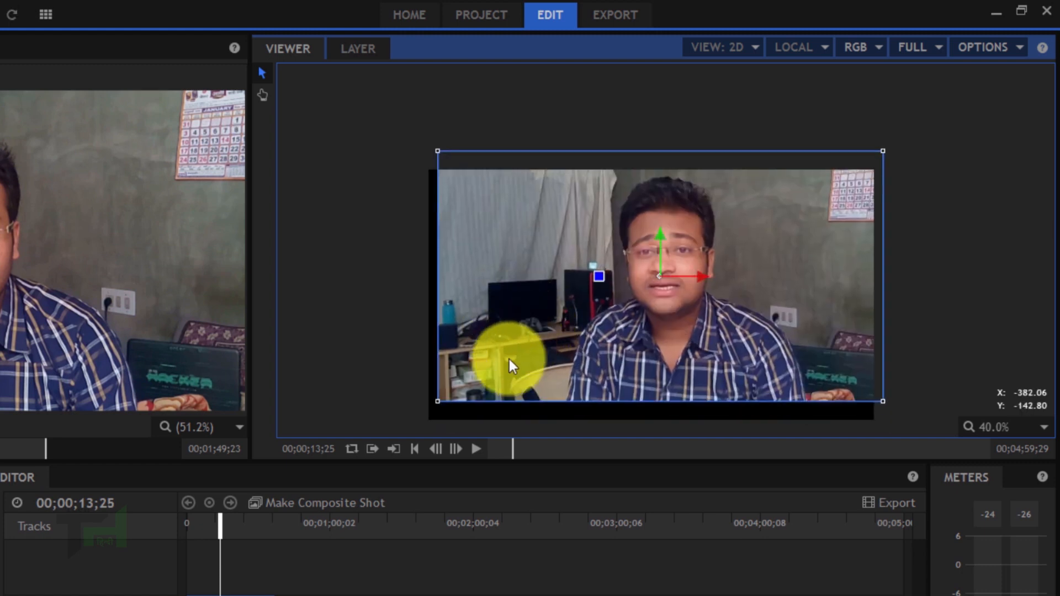
- Enlarge the clip beyond the frame from its lower-left corner handle and reposition it within the viewer frame
{"action": "left_click", "coordinate": [436, 401]}
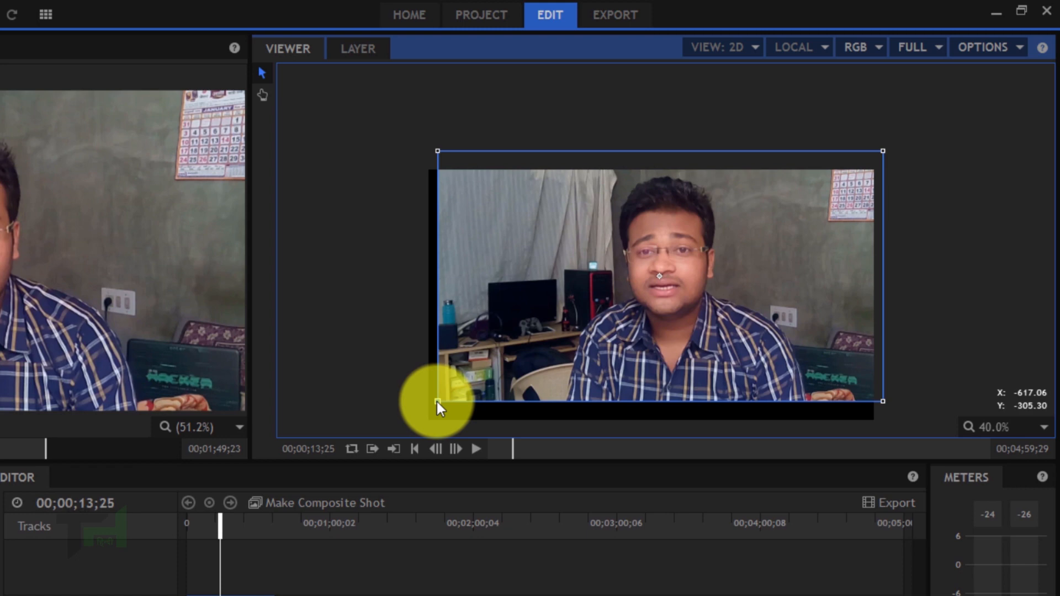
{"action": "left_click_drag", "start_coordinate": [436, 401], "coordinate": [435, 500]}
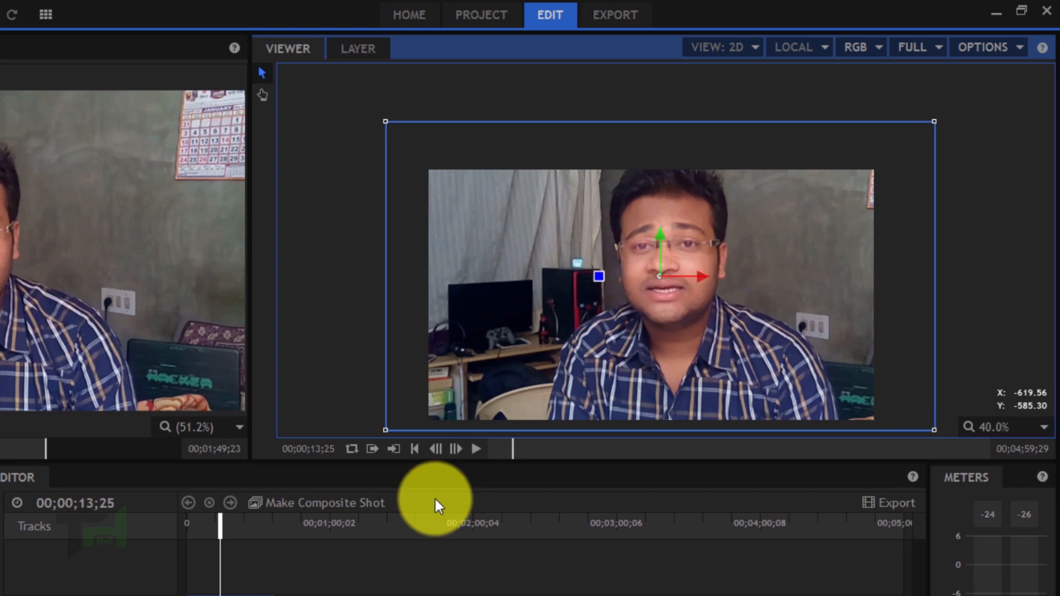
{"action": "left_click_drag", "start_coordinate": [706, 361], "coordinate": [686, 386]}
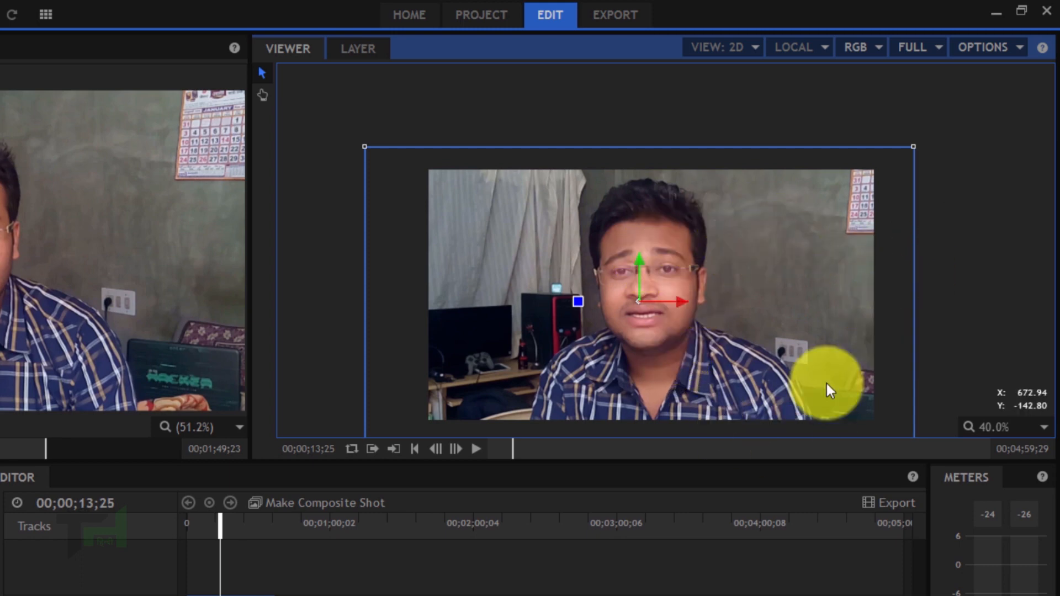
{"action": "left_click_drag", "start_coordinate": [723, 351], "coordinate": [755, 338]}
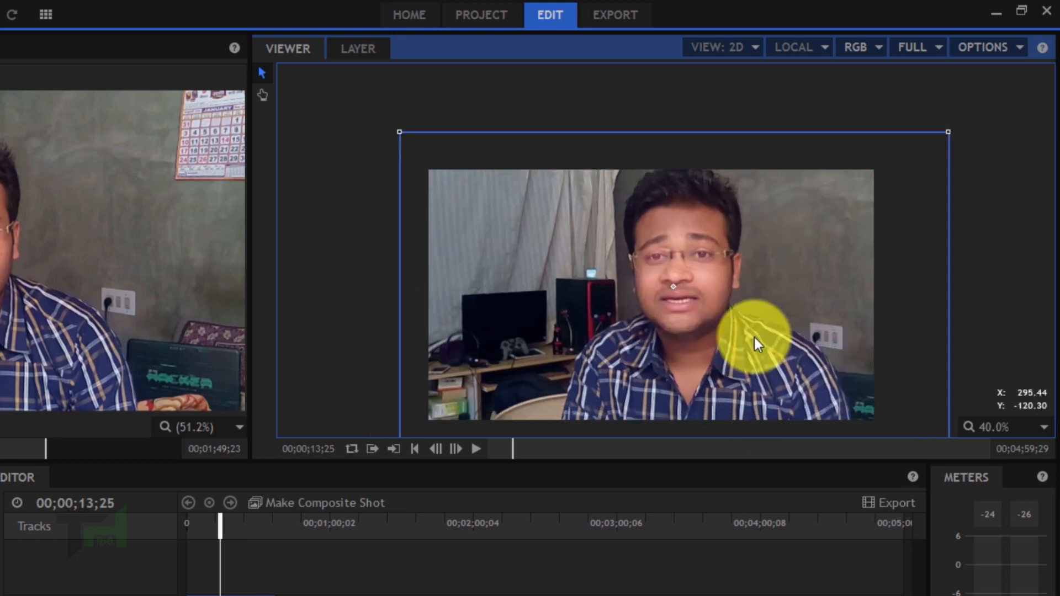
- Undo all the moves and scaling of the clip so that it fills the viewer frame exactly
{"action": "key", "text": "ctrl+z"}
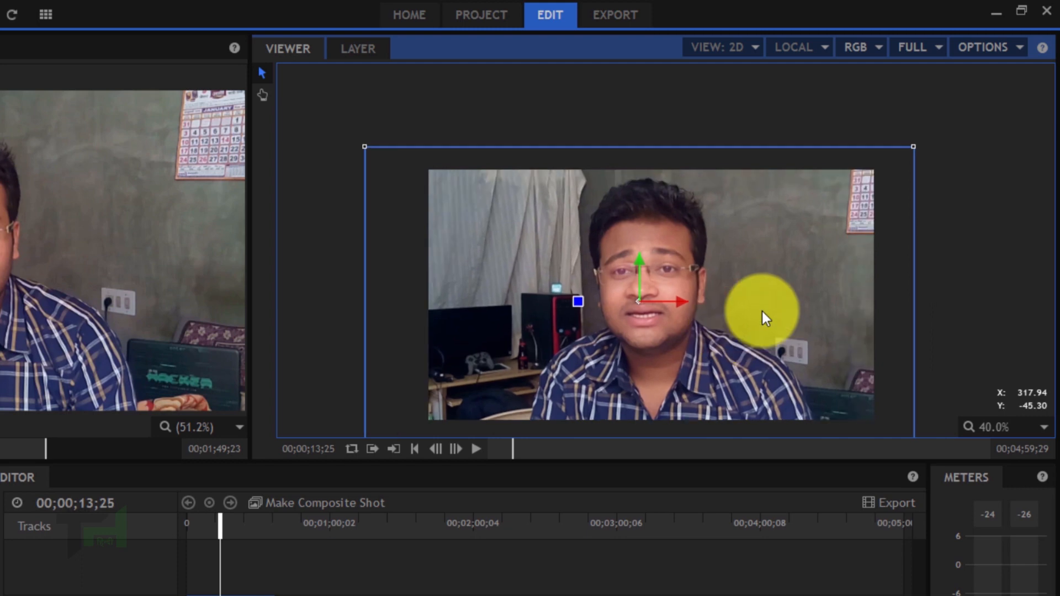
{"action": "key", "text": "ctrl+z"}
{"action": "key", "text": "ctrl+z"}
{"action": "key", "text": "ctrl+z"}
{"action": "key", "text": "ctrl+z"}
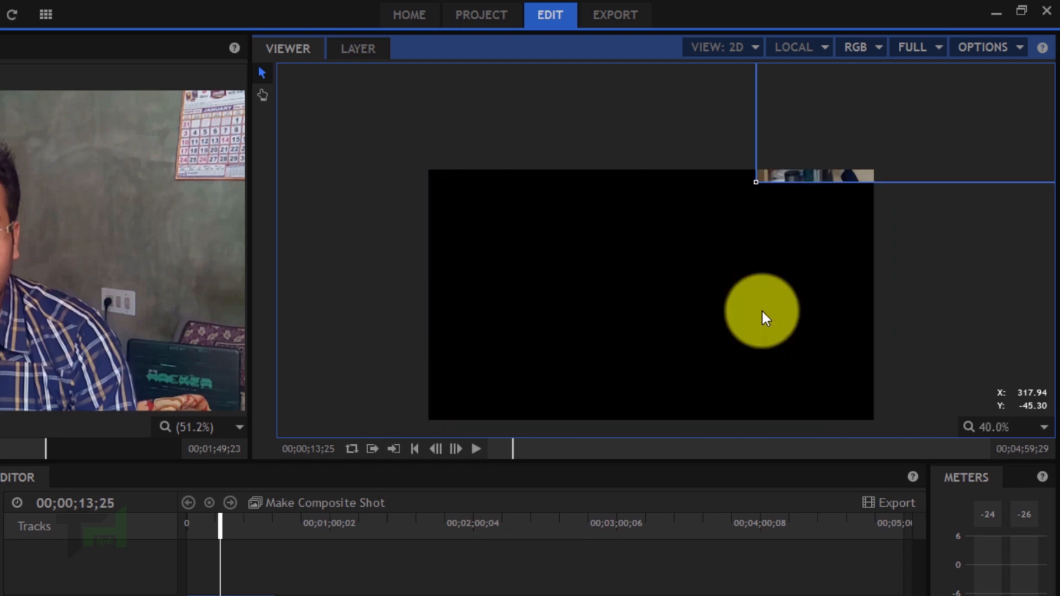
{"action": "key", "text": "ctrl+z"}
{"action": "key", "text": "ctrl+z"}
{"action": "key", "text": "ctrl+z"}
{"action": "key", "text": "ctrl+z"}
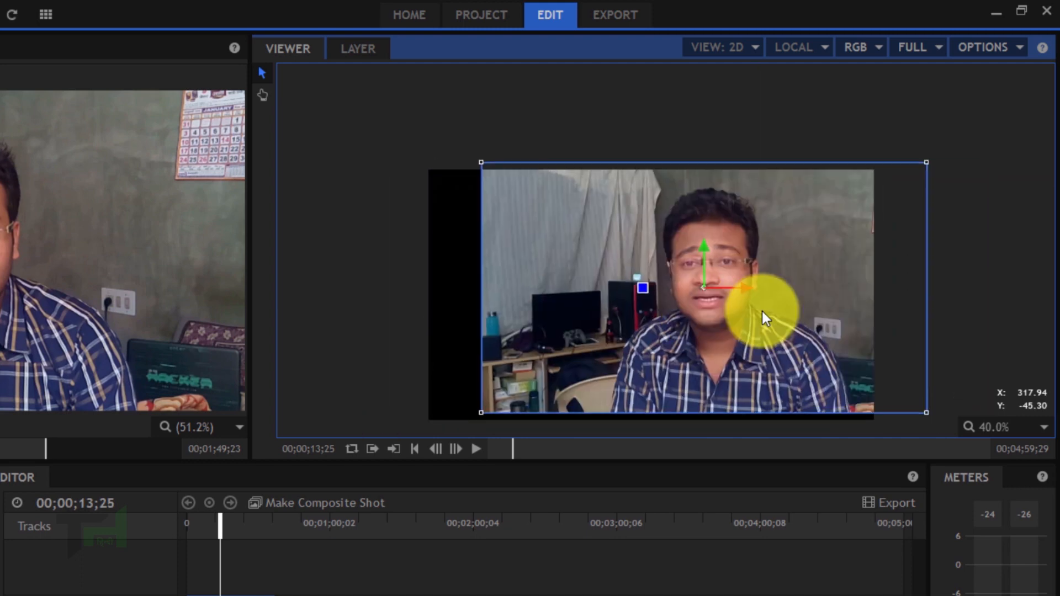
{"action": "key", "text": "ctrl+z"}
{"action": "key", "text": "ctrl+z"}
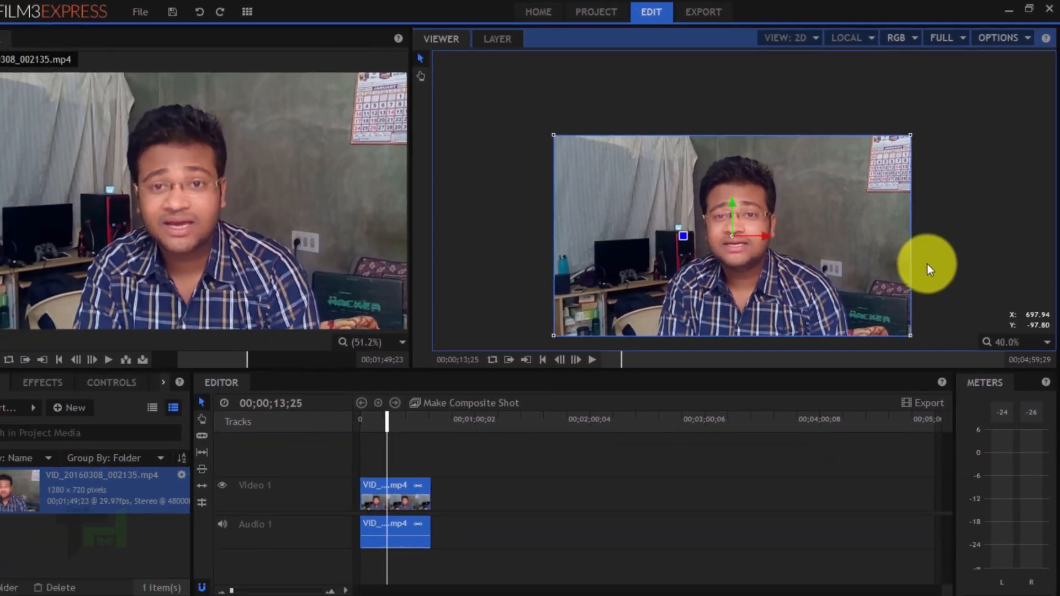
{"action": "key", "text": "ctrl+z"}
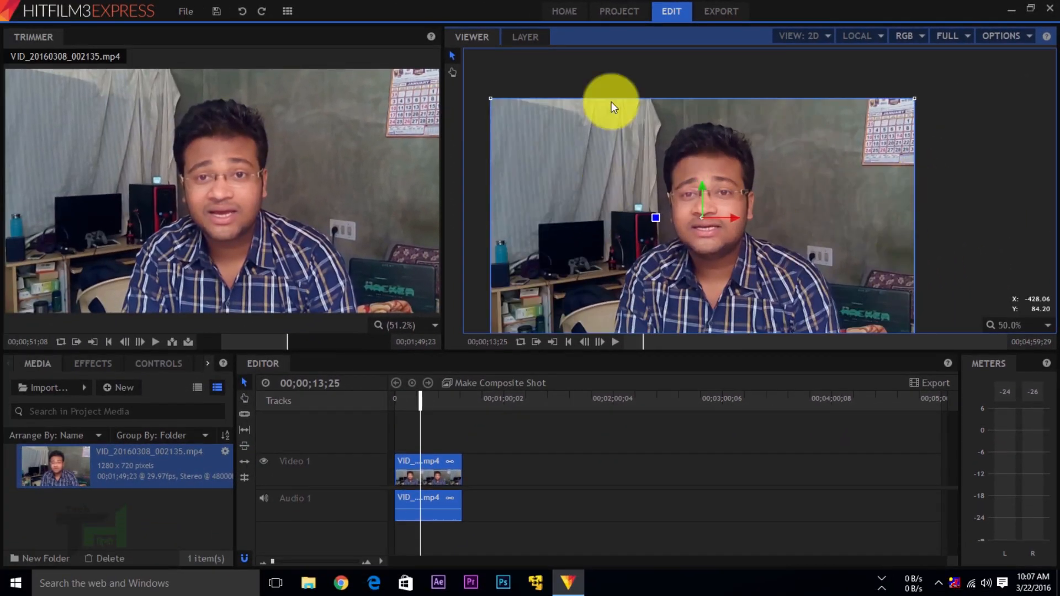
- Deselect and reselect the clip in the viewer, and set the viewer zoom to Scale to Fit
{"action": "left_click", "coordinate": [502, 63]}
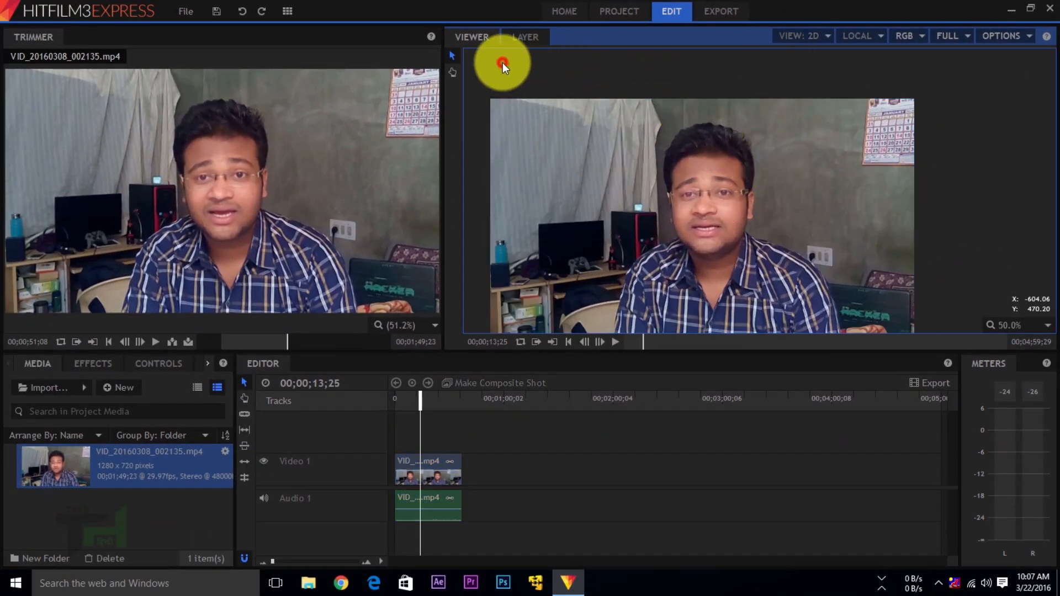
{"action": "left_click_drag", "start_coordinate": [480, 66], "coordinate": [972, 287]}
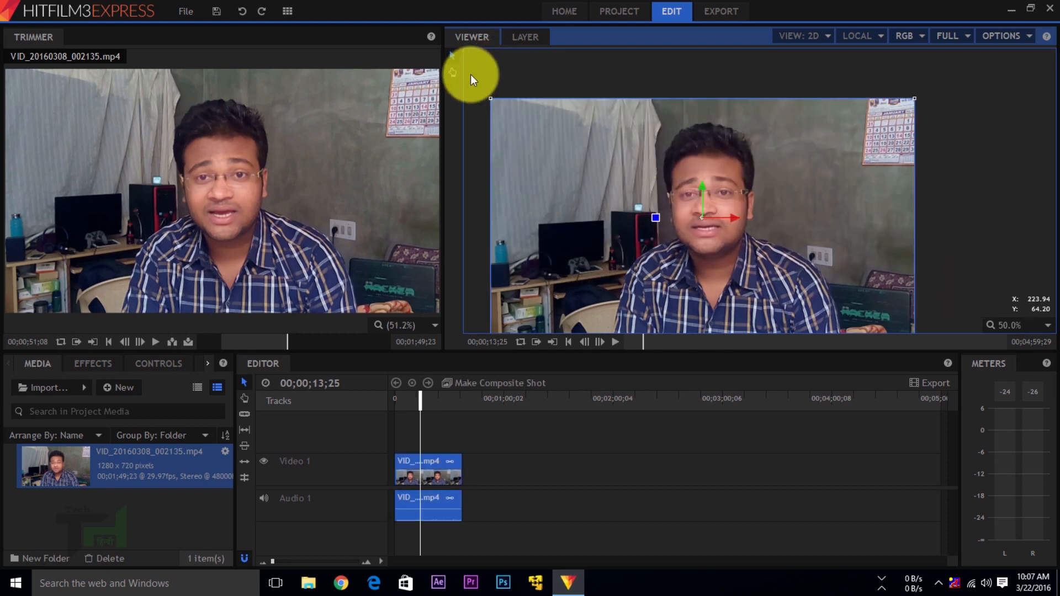
{"action": "left_click_drag", "start_coordinate": [470, 74], "coordinate": [943, 249]}
{"action": "left_click", "coordinate": [1046, 325]}
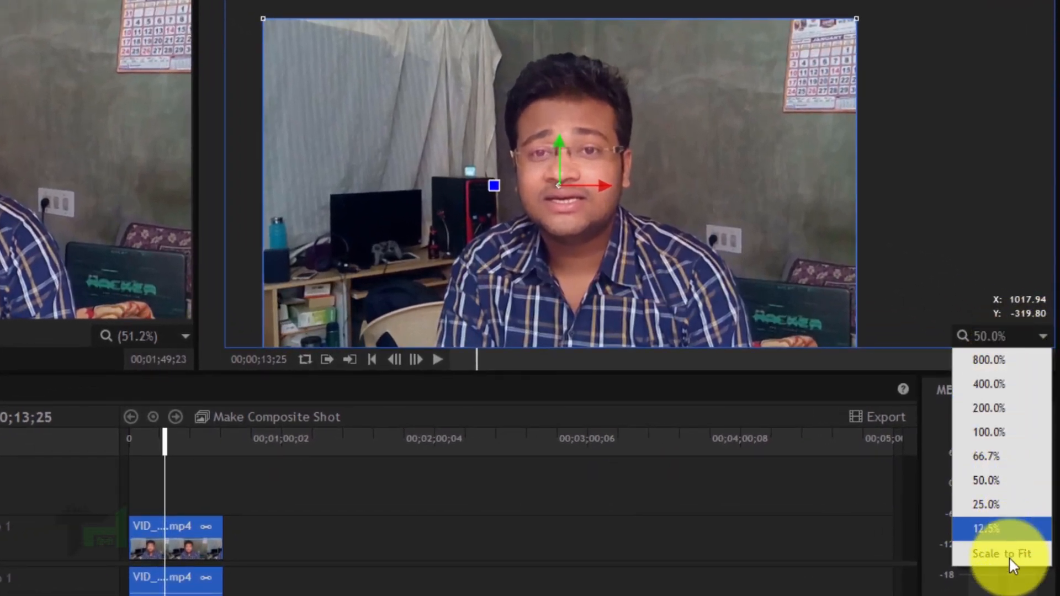
{"action": "left_click", "coordinate": [998, 555]}
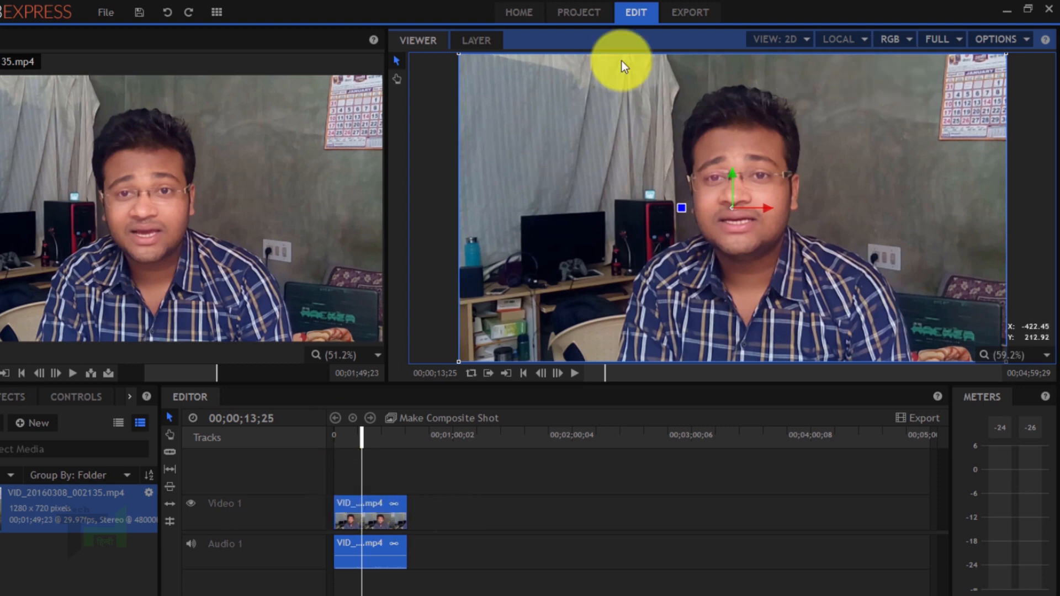
- Play the timeline clip briefly from 00;00;13;25 and set the viewer's playback quality to Half
{"action": "left_click", "coordinate": [955, 40]}
{"action": "left_click", "coordinate": [947, 41]}
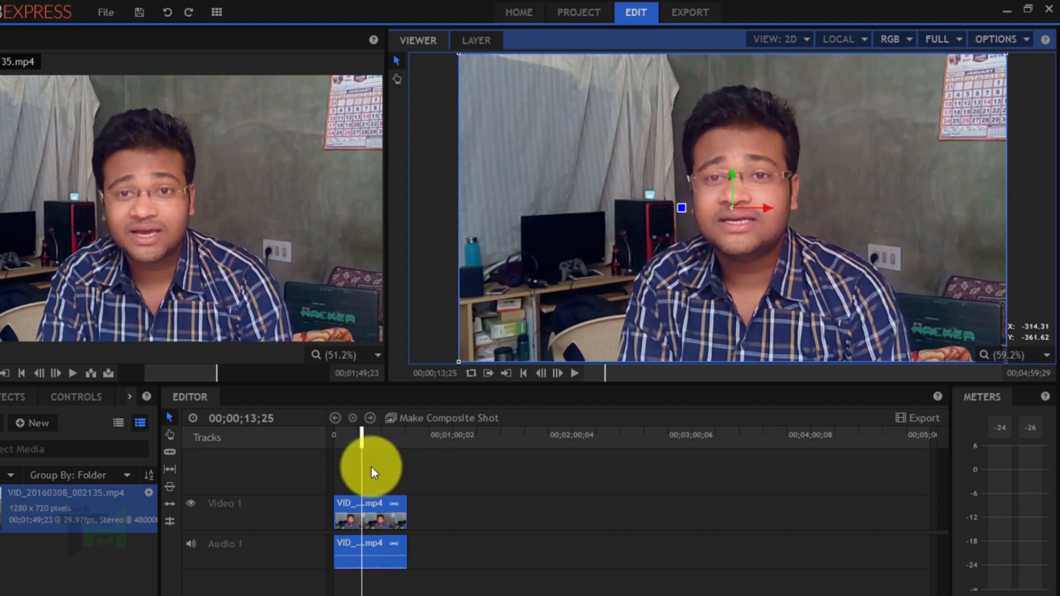
{"action": "key", "text": "space"}
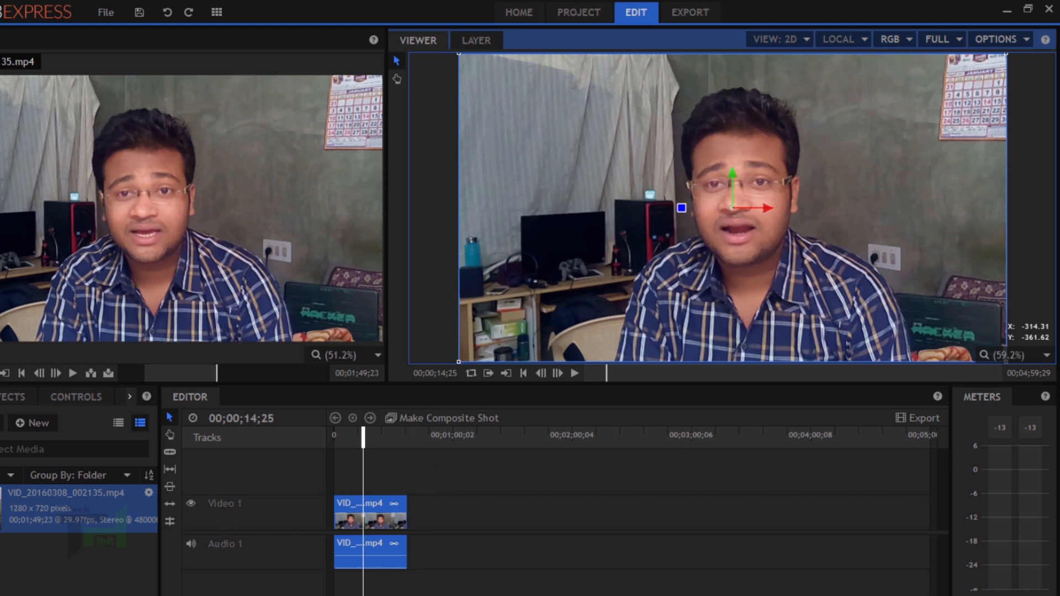
{"action": "left_click", "coordinate": [938, 595]}
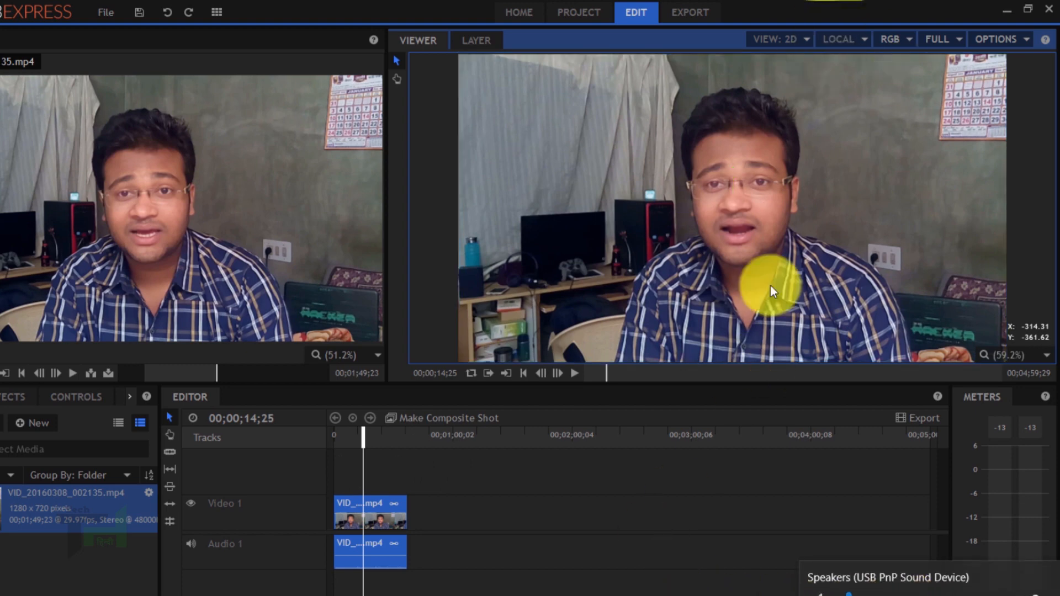
{"action": "left_click", "coordinate": [579, 3]}
{"action": "key", "text": "space"}
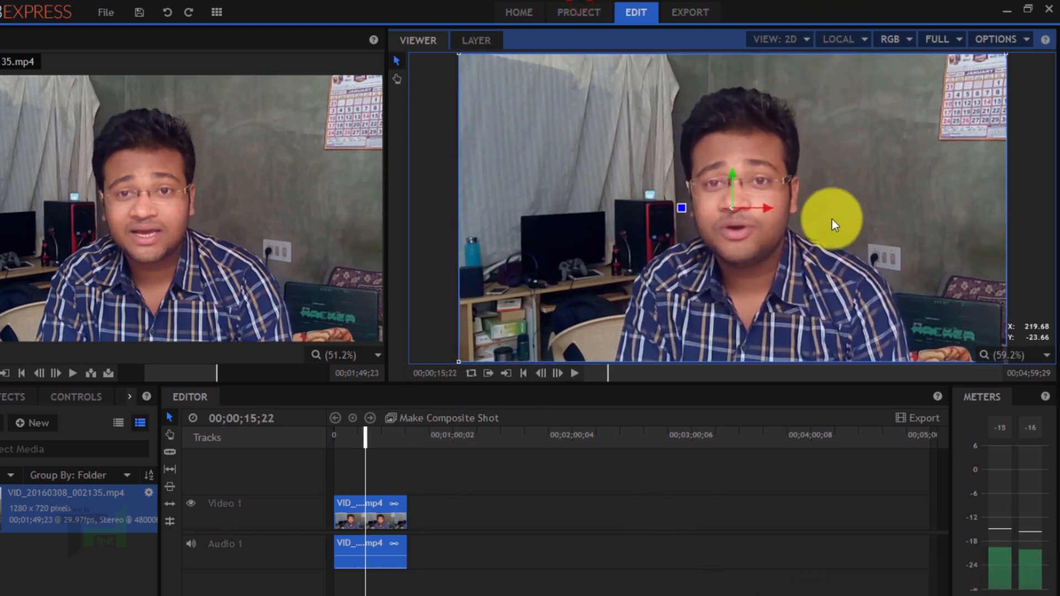
{"action": "left_click", "coordinate": [937, 37]}
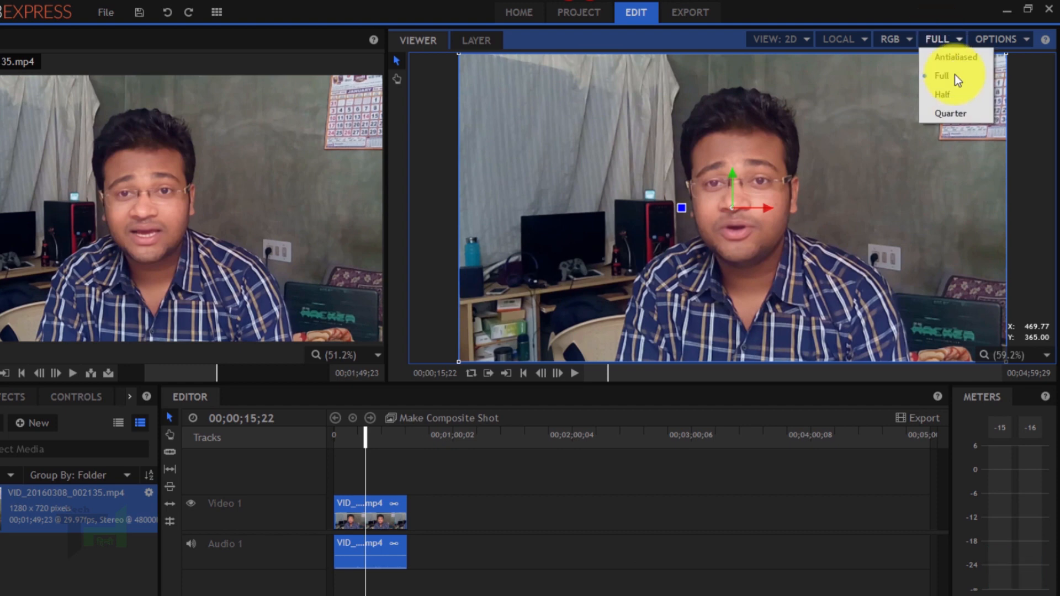
{"action": "left_click", "coordinate": [939, 100]}
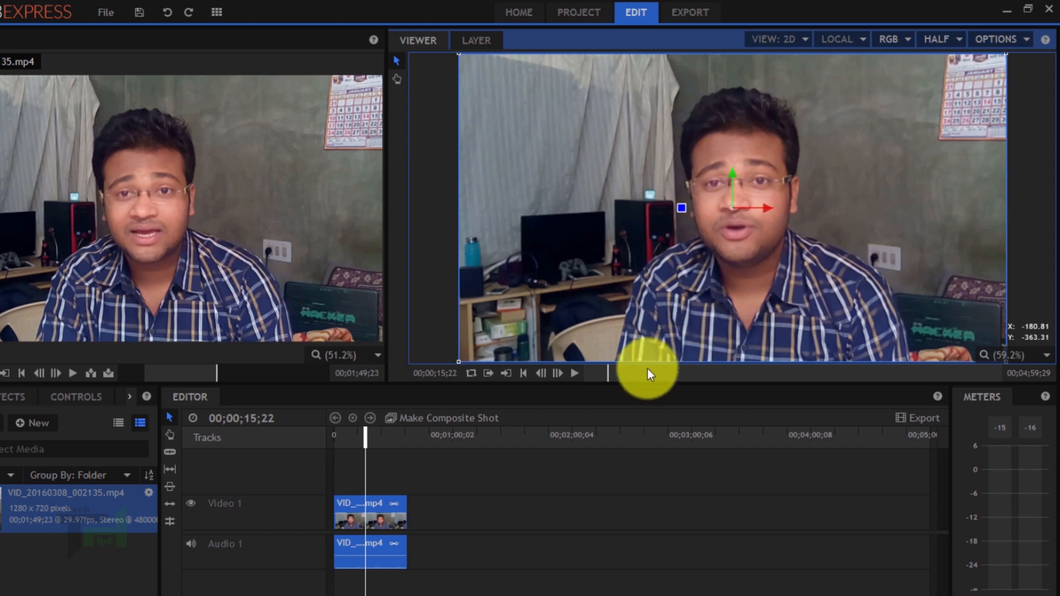
- Set the viewer's playback quality to Quarter and play the timeline clip briefly from 00;00;15;22
{"action": "left_click", "coordinate": [937, 38]}
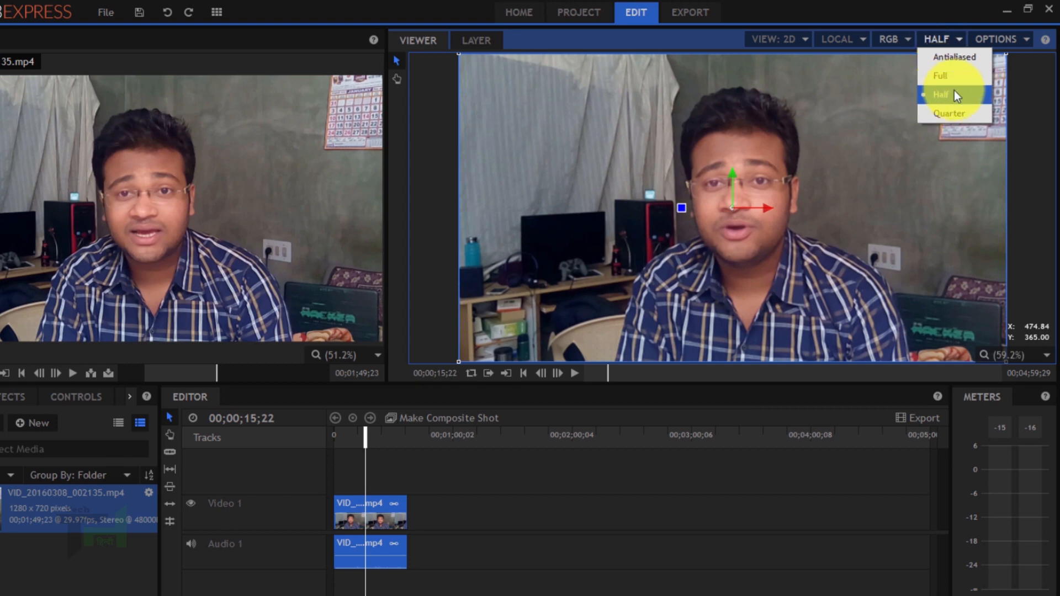
{"action": "left_click", "coordinate": [942, 116]}
{"action": "key", "text": "space"}
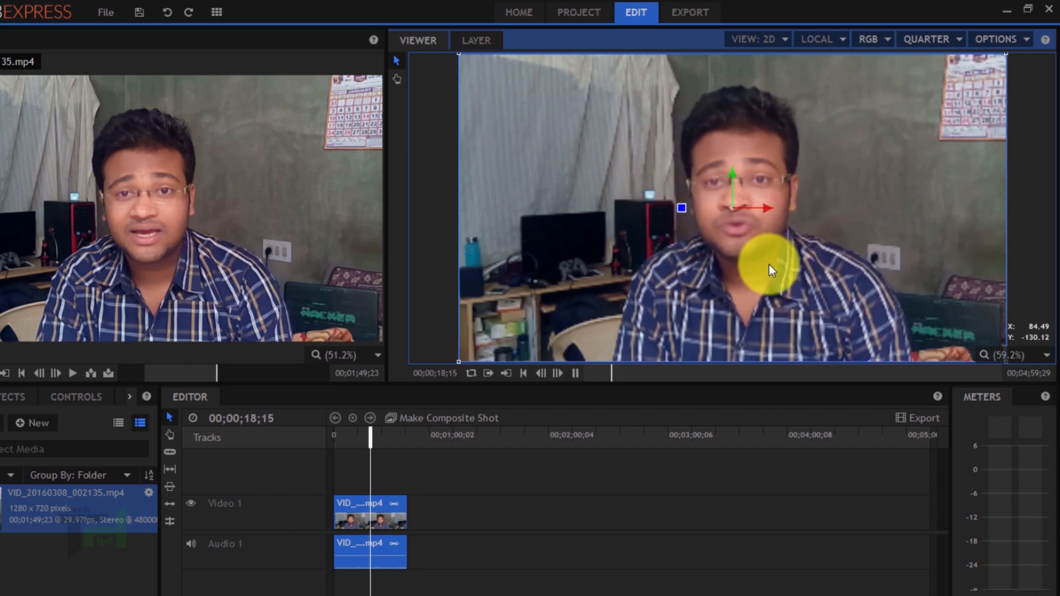
{"action": "key", "text": "ctrl+2"}
{"action": "left_click_drag", "start_coordinate": [484, 84], "coordinate": [857, 224]}
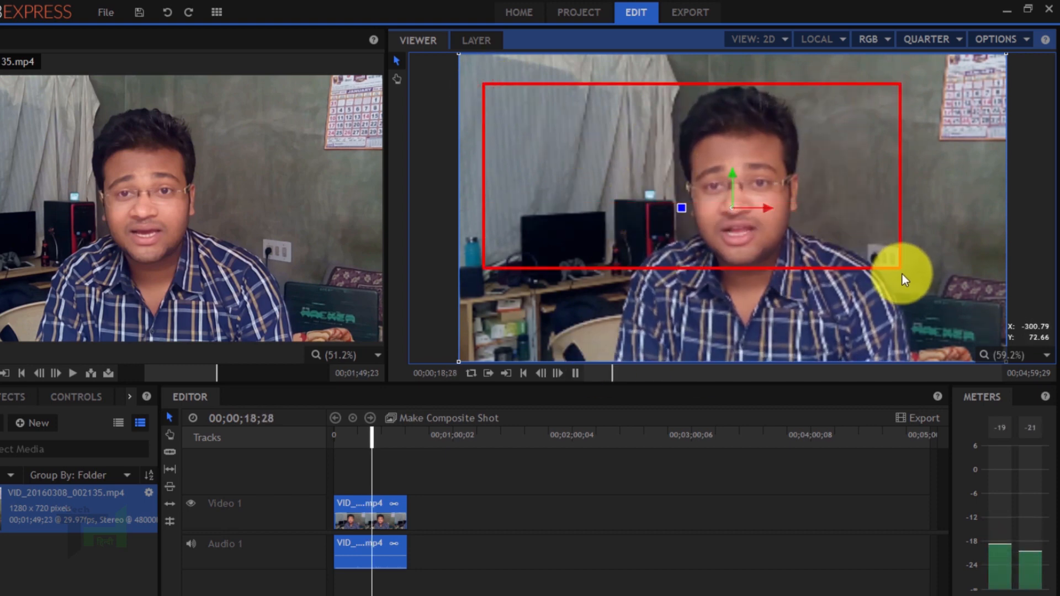
{"action": "key", "text": "Escape"}
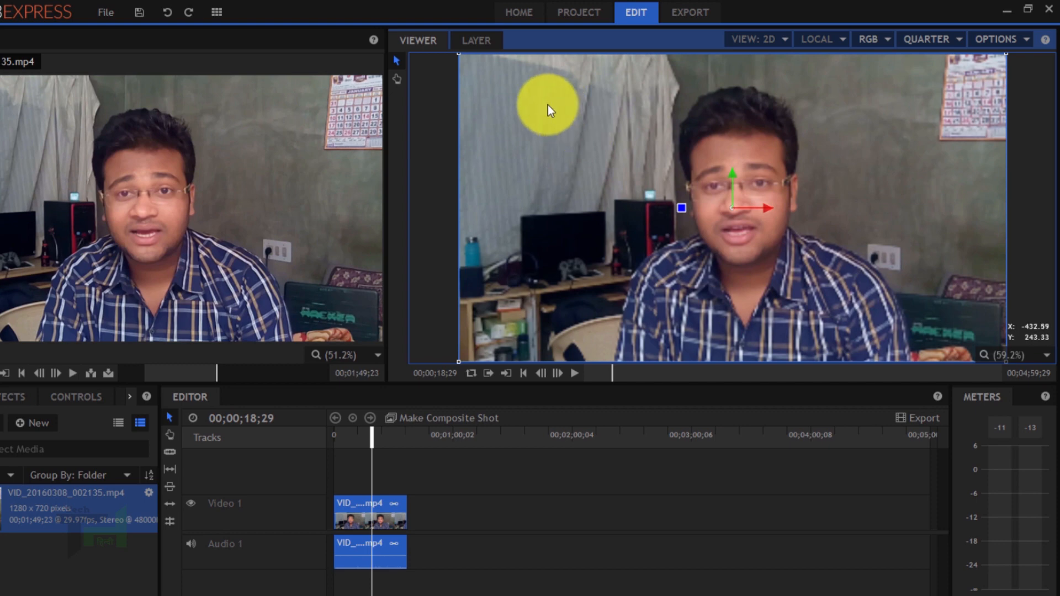
{"action": "left_click_drag", "start_coordinate": [499, 95], "coordinate": [933, 299]}
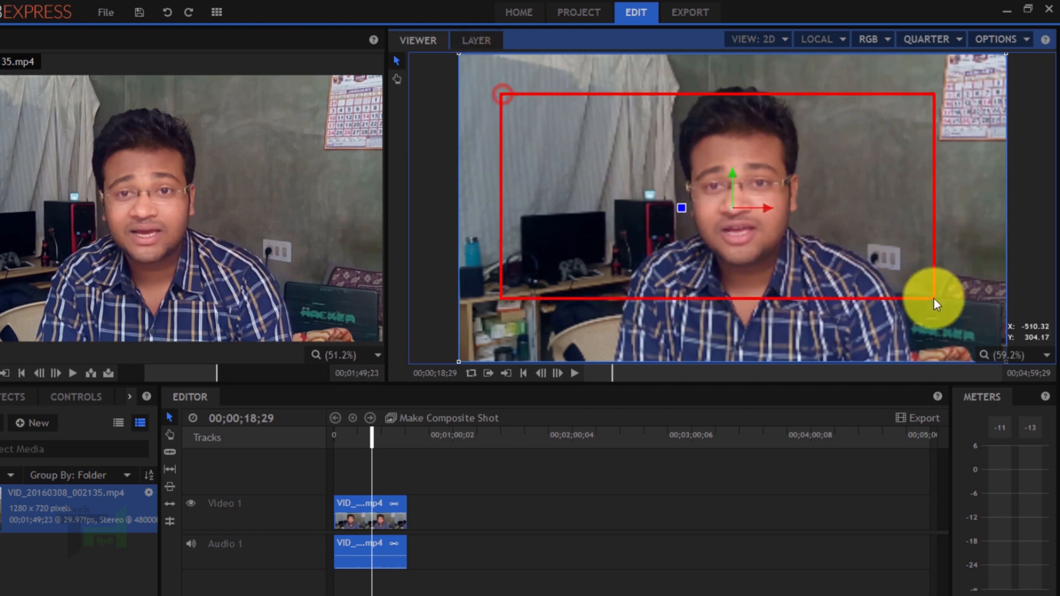
- Set the viewer's playback quality to Full and look at the viewer's extra options without choosing one
{"action": "left_click", "coordinate": [933, 39]}
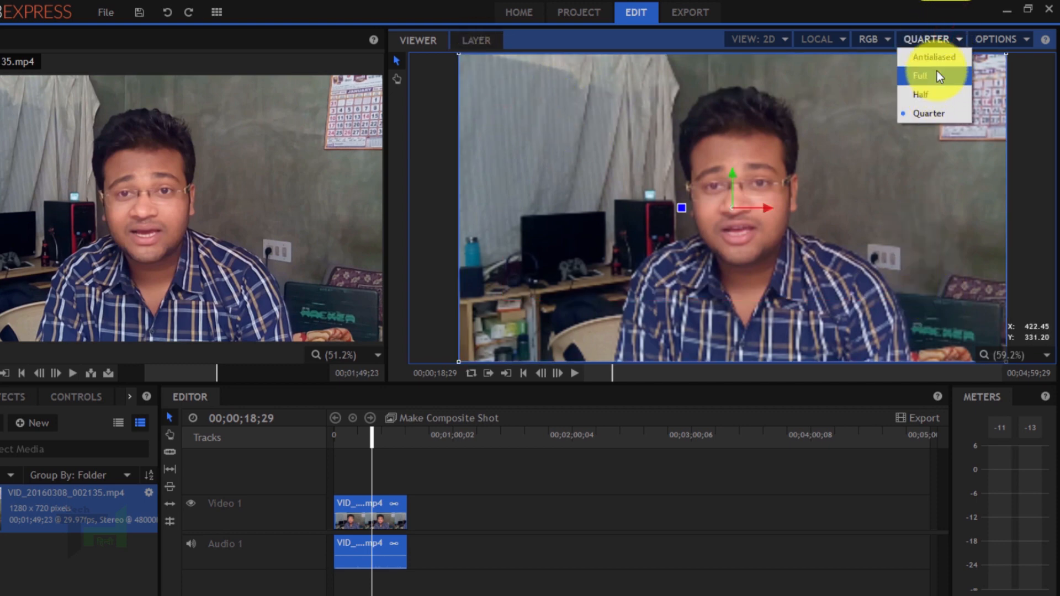
{"action": "left_click", "coordinate": [936, 76]}
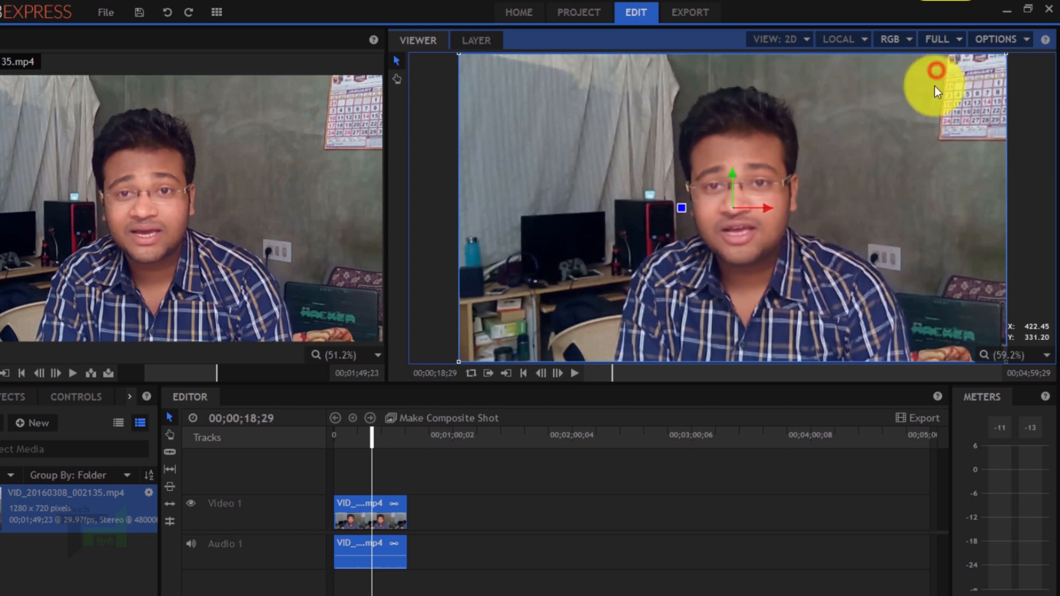
{"action": "left_click", "coordinate": [1006, 47]}
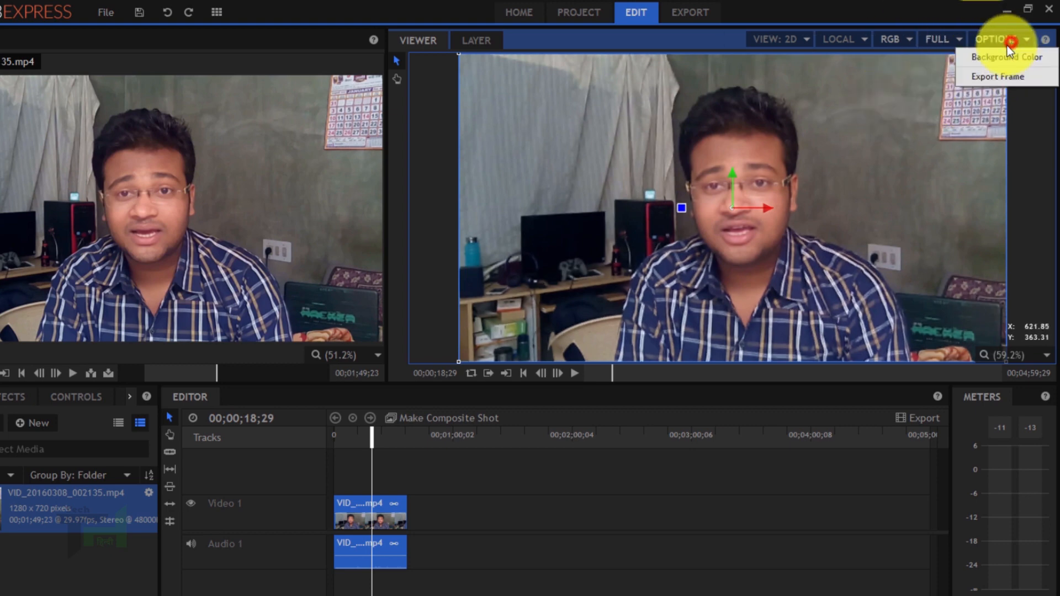
{"action": "left_click", "coordinate": [1029, 42]}
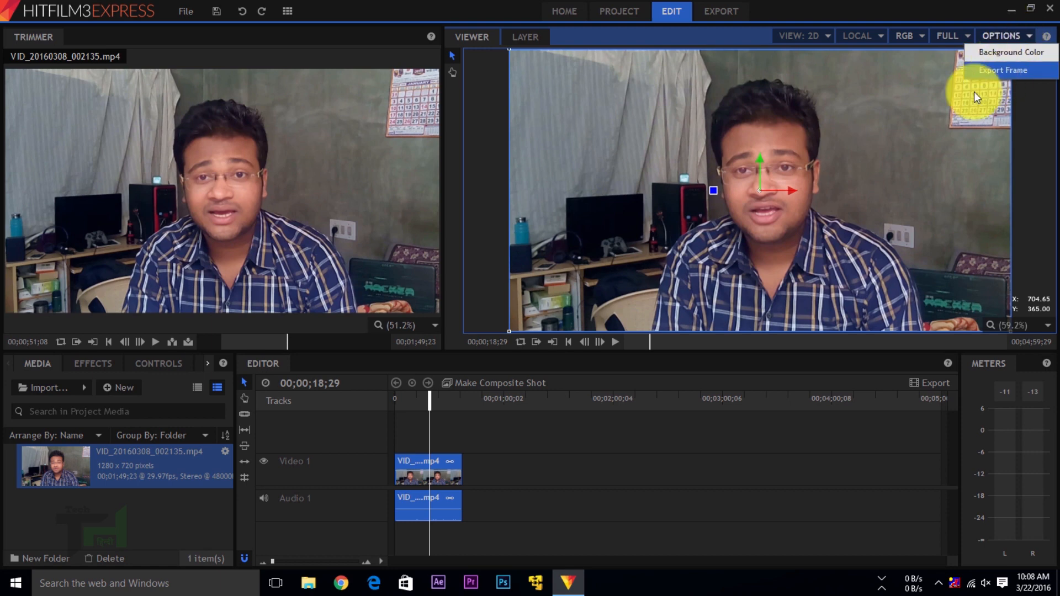
{"action": "left_click", "coordinate": [797, 3]}
- Shift the clip rightward within the viewer frame to expose the background, and undo the moves
{"action": "left_click_drag", "start_coordinate": [738, 260], "coordinate": [857, 262]}
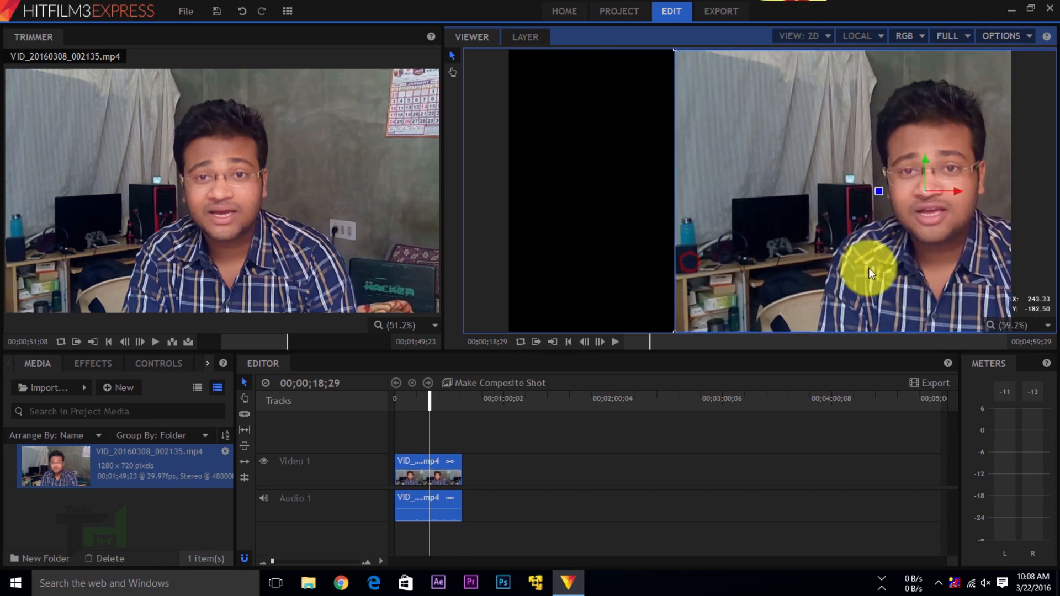
{"action": "left_click_drag", "start_coordinate": [778, 232], "coordinate": [863, 231]}
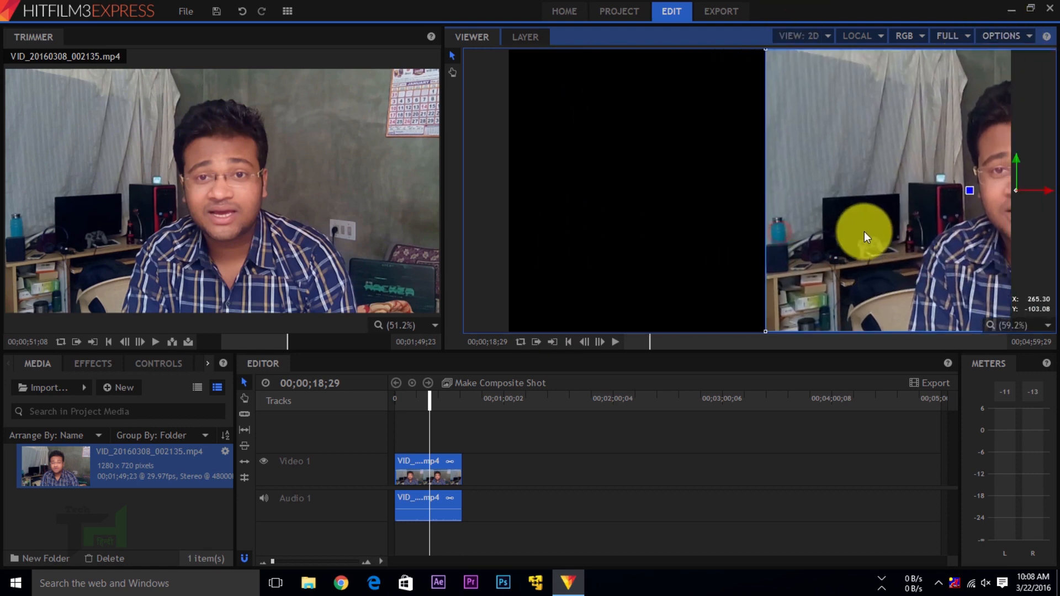
{"action": "mouse_move", "coordinate": [532, 88]}
{"action": "left_mouse_down"}
{"action": "mouse_move", "coordinate": [577, 126]}
{"action": "mouse_move", "coordinate": [678, 255]}
{"action": "left_mouse_up"}
{"action": "key", "text": "ctrl+z"}
{"action": "key", "text": "ctrl+z"}
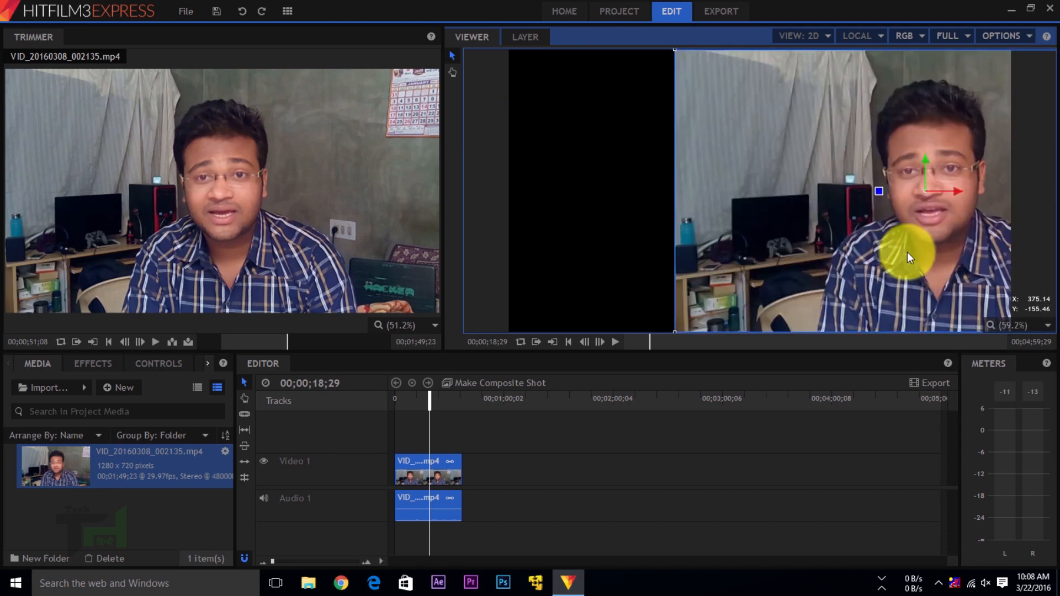
{"action": "key", "text": "ctrl+z"}
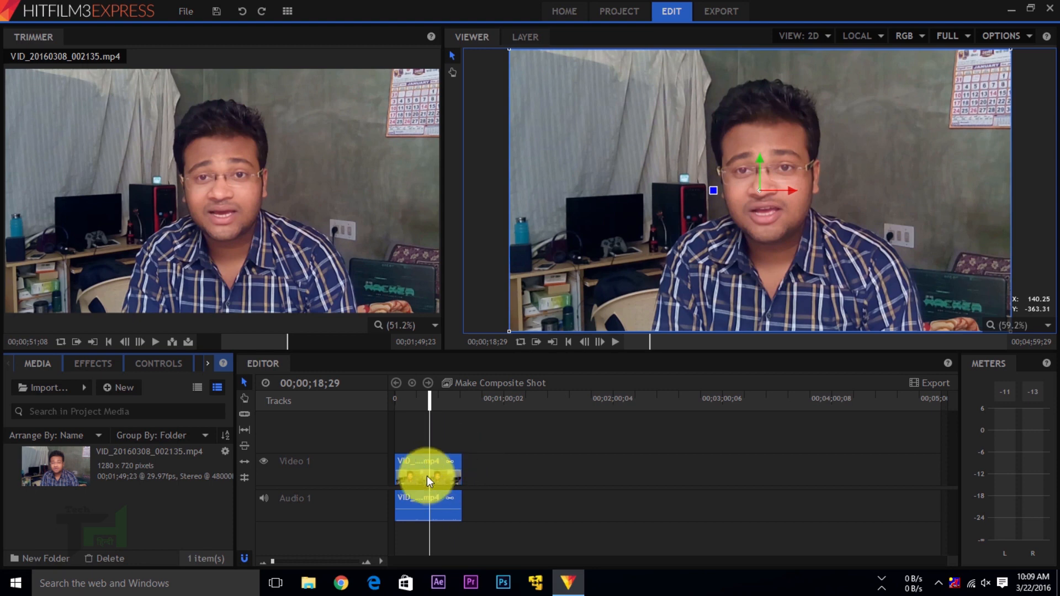
- Slice the timeline clip at 00;00;13;11 with the Slice tool
{"action": "left_click", "coordinate": [370, 561]}
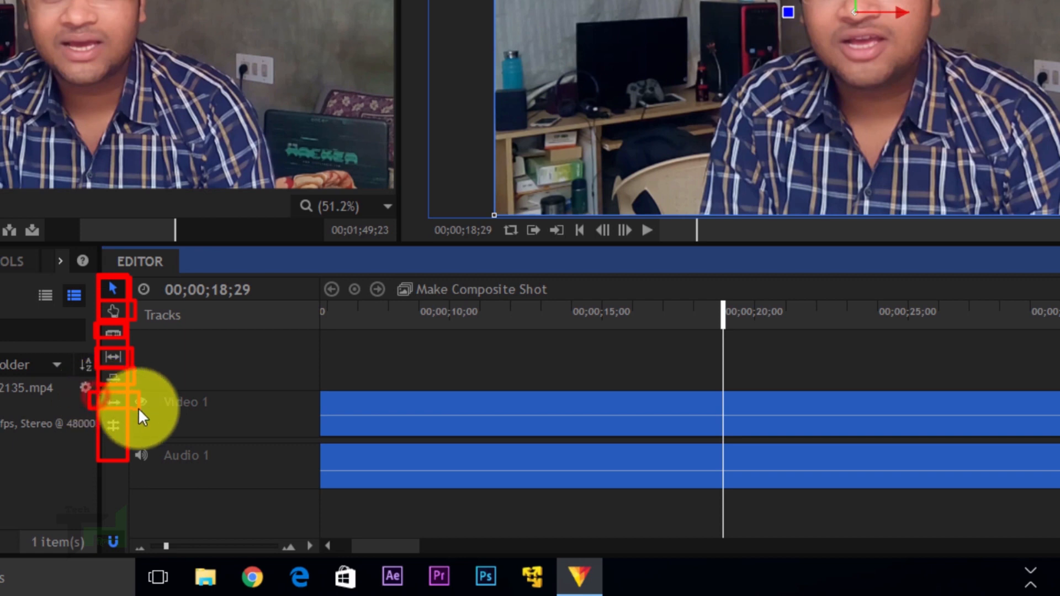
{"action": "left_click", "coordinate": [114, 289]}
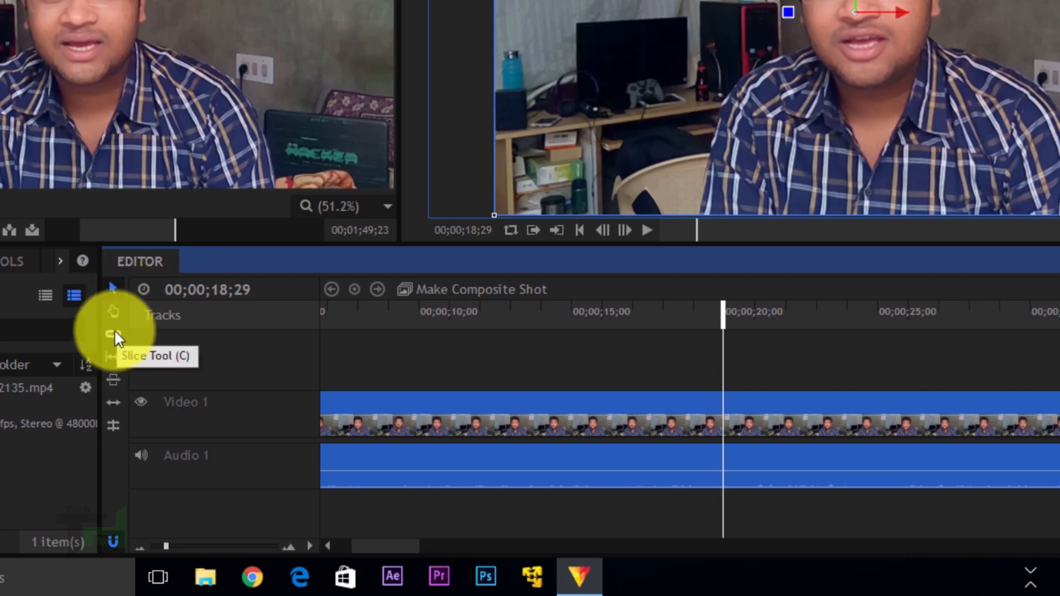
{"action": "left_click", "coordinate": [595, 320]}
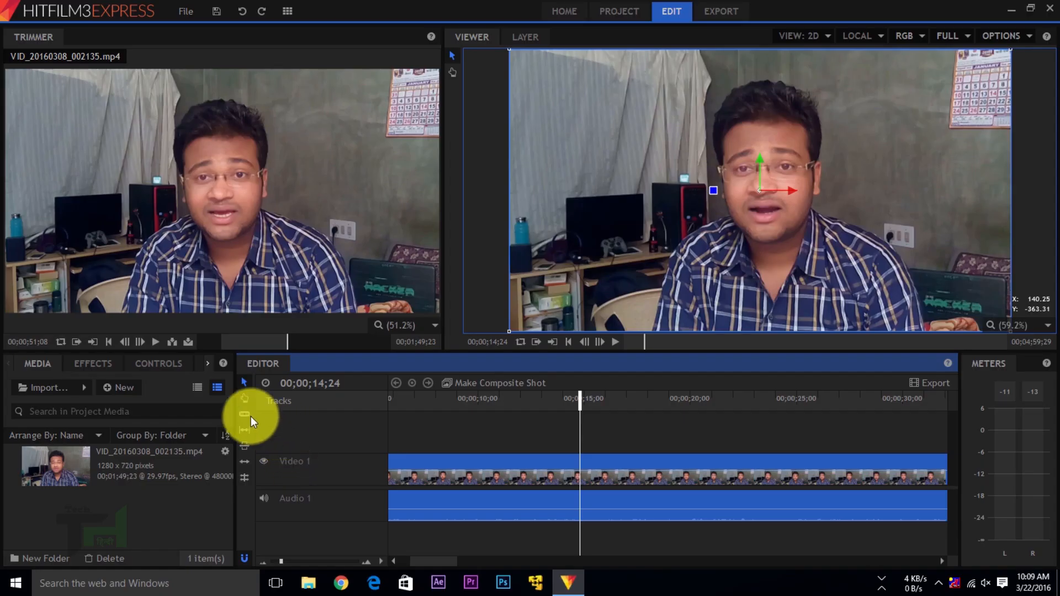
{"action": "left_click", "coordinate": [113, 334]}
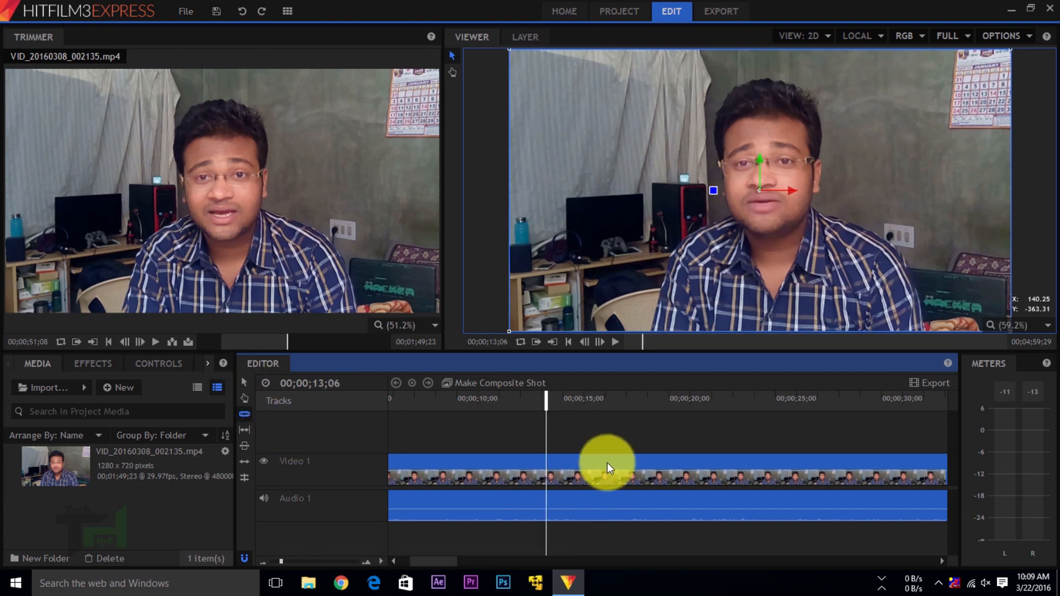
{"action": "left_click", "coordinate": [606, 400]}
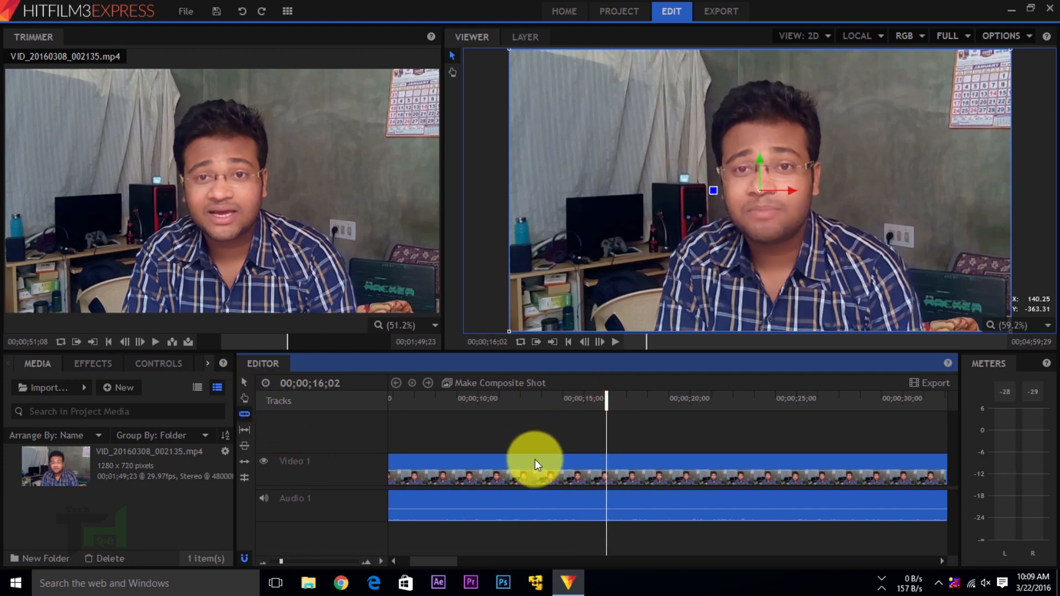
{"action": "left_click", "coordinate": [548, 400]}
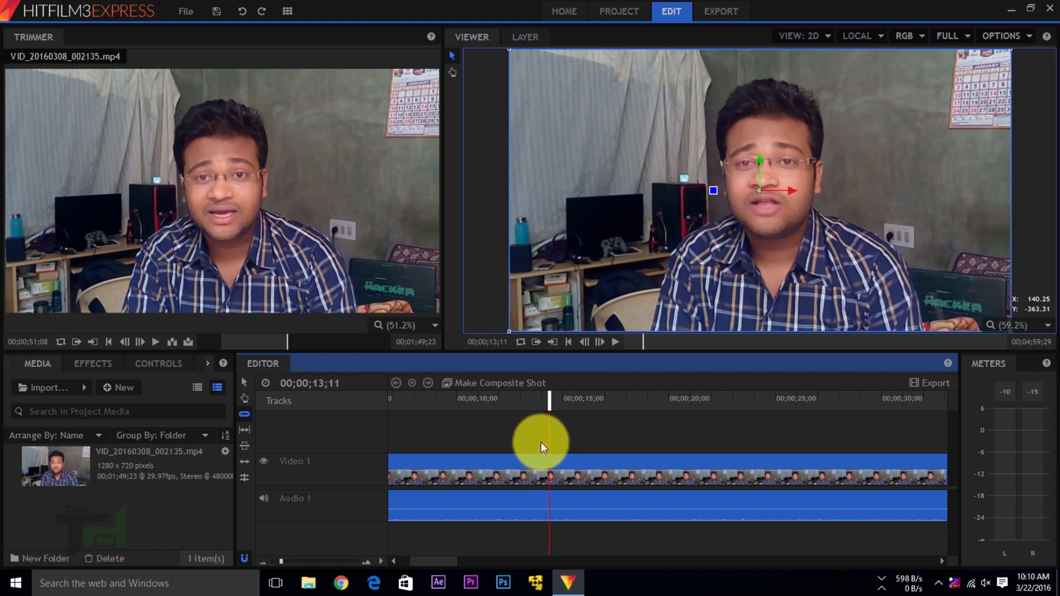
{"action": "left_click_drag", "start_coordinate": [549, 420], "coordinate": [558, 522]}
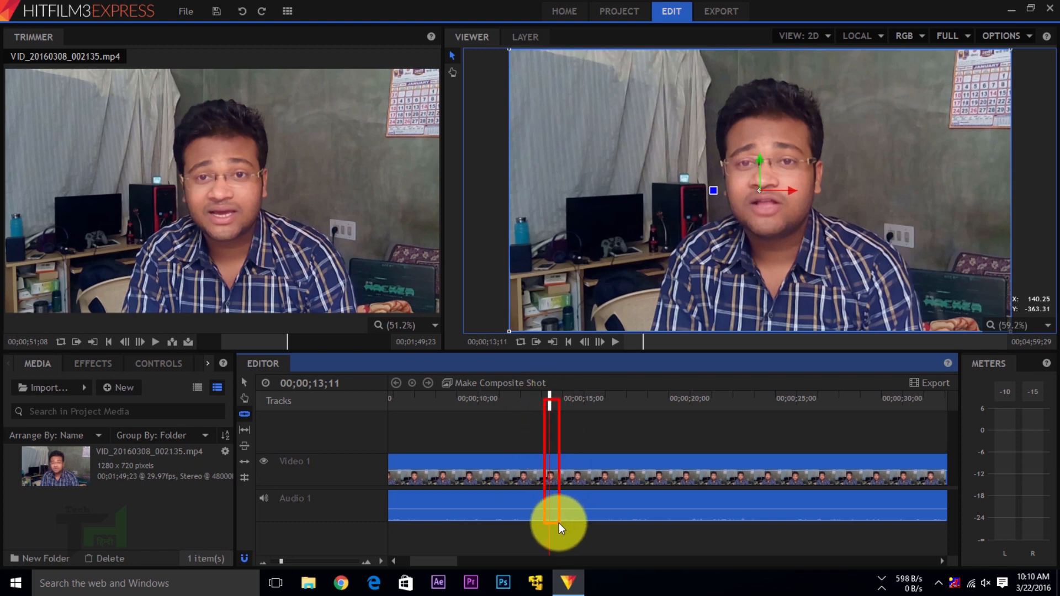
{"action": "left_click", "coordinate": [551, 462]}
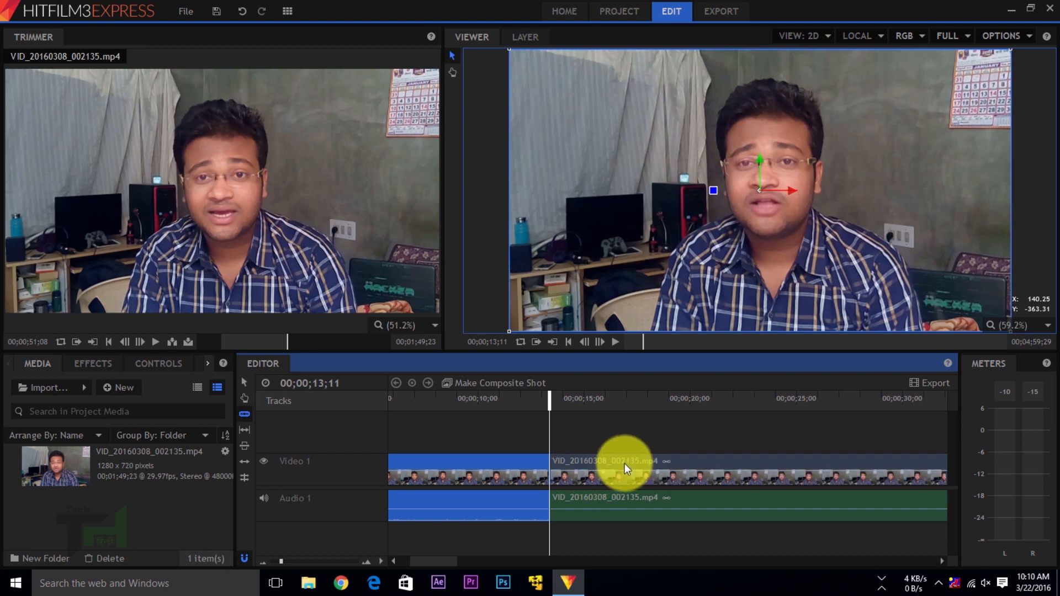
- Select the clip piece after the cut and slice it at 00;00;16;10
{"action": "left_click", "coordinate": [246, 382]}
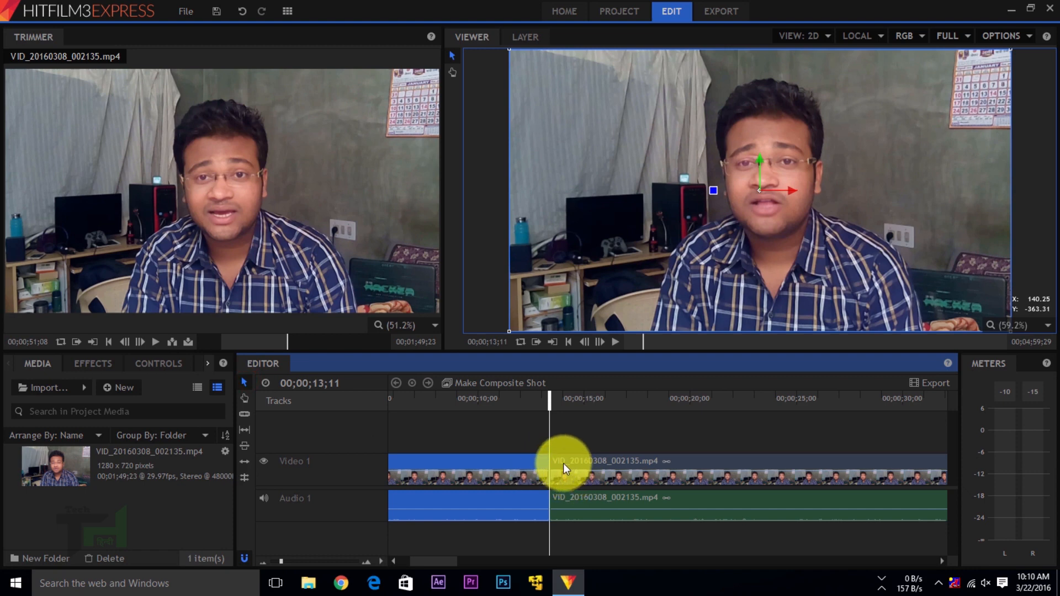
{"action": "left_click_drag", "start_coordinate": [563, 462], "coordinate": [598, 463]}
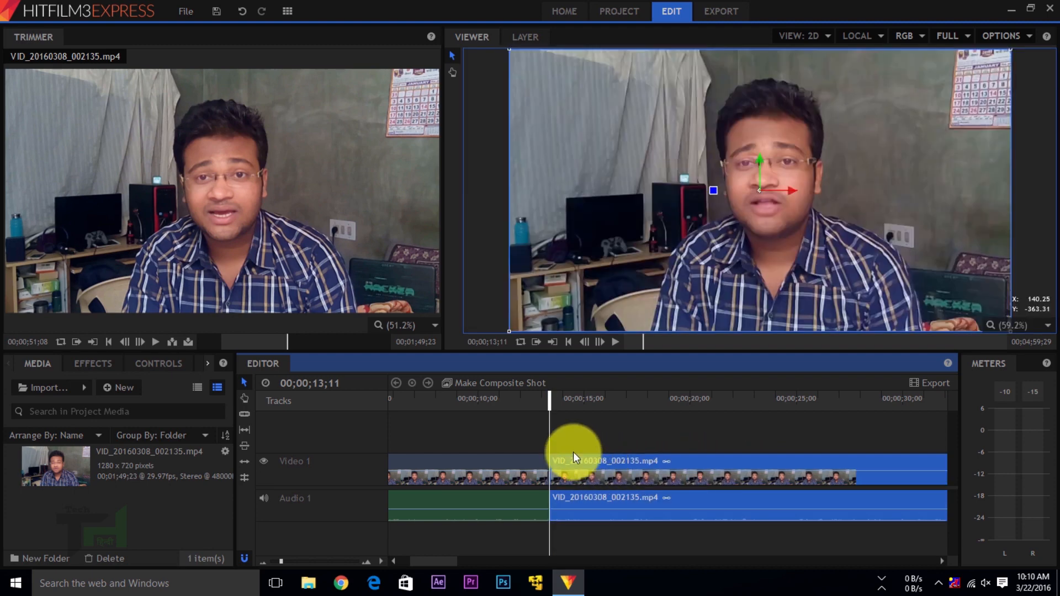
{"action": "left_click", "coordinate": [612, 406]}
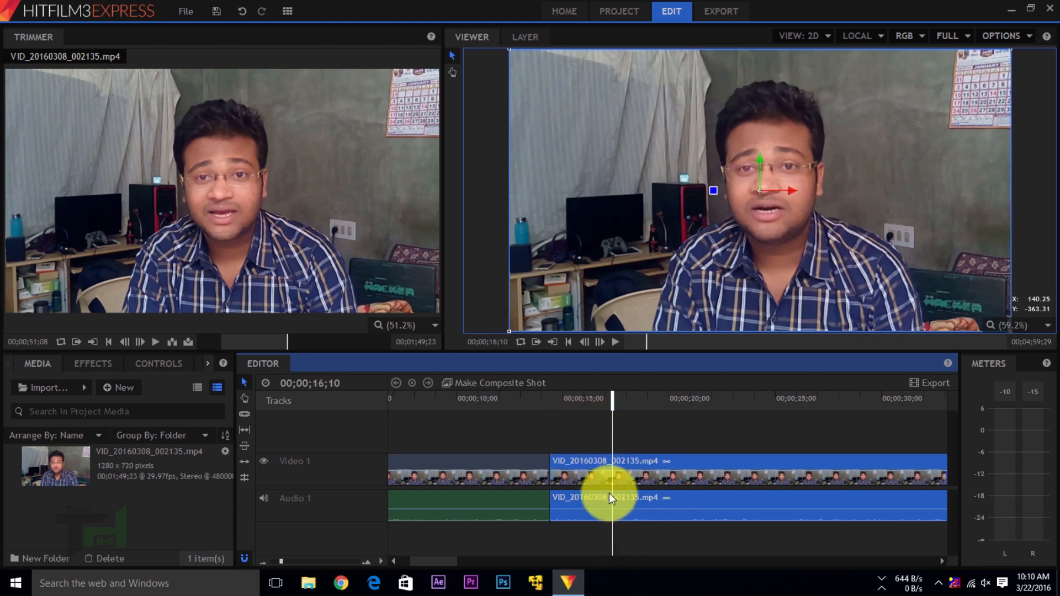
{"action": "left_click_drag", "start_coordinate": [550, 446], "coordinate": [609, 527]}
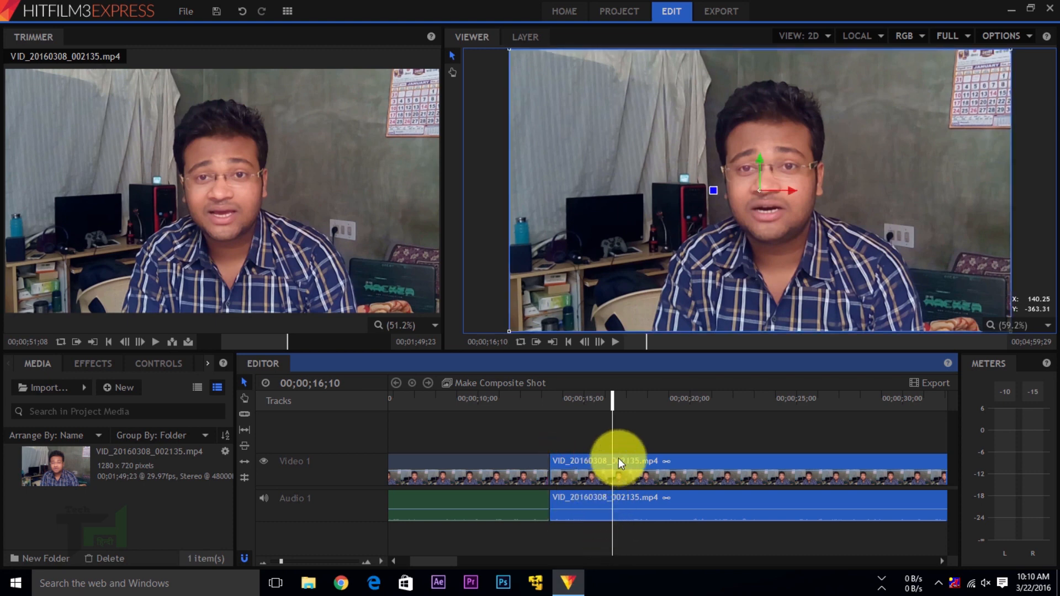
{"action": "key", "text": "c"}
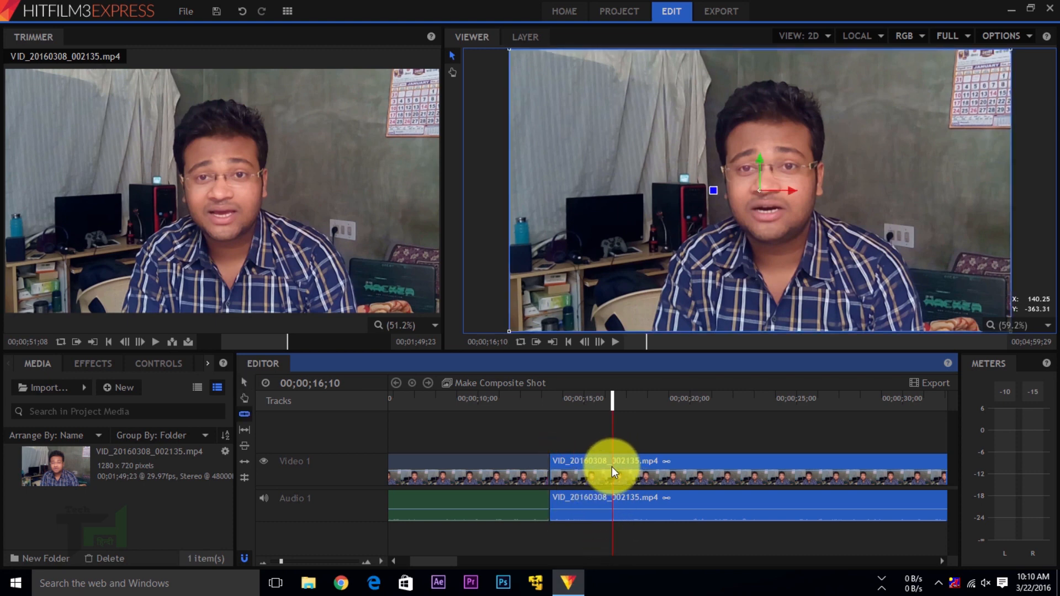
{"action": "left_click", "coordinate": [611, 466]}
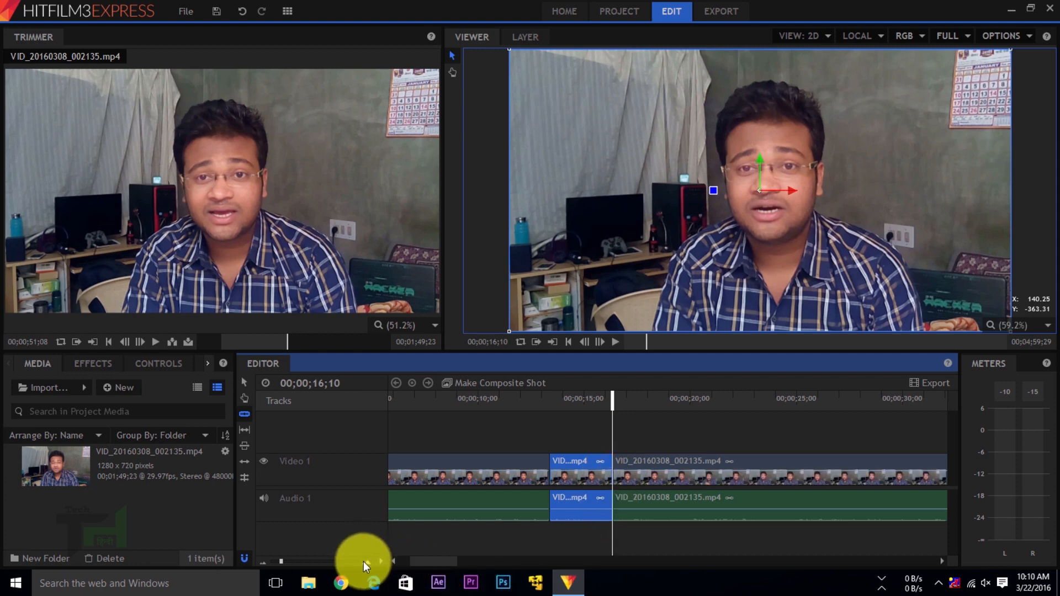
- Delete the short middle piece between the two cuts from the video and audio tracks
{"action": "left_click", "coordinate": [264, 562]}
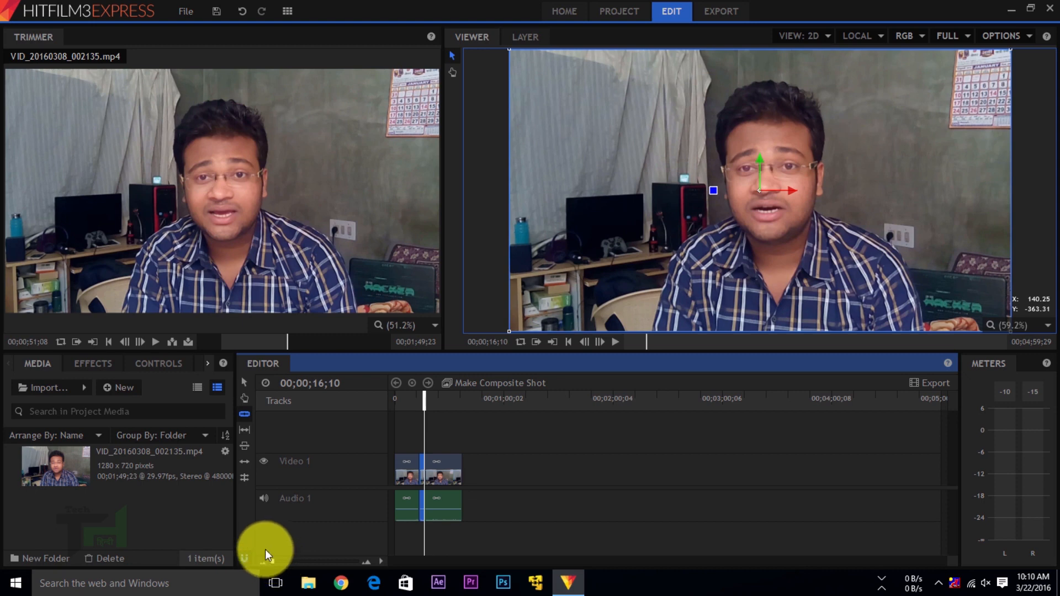
{"action": "left_click", "coordinate": [372, 561]}
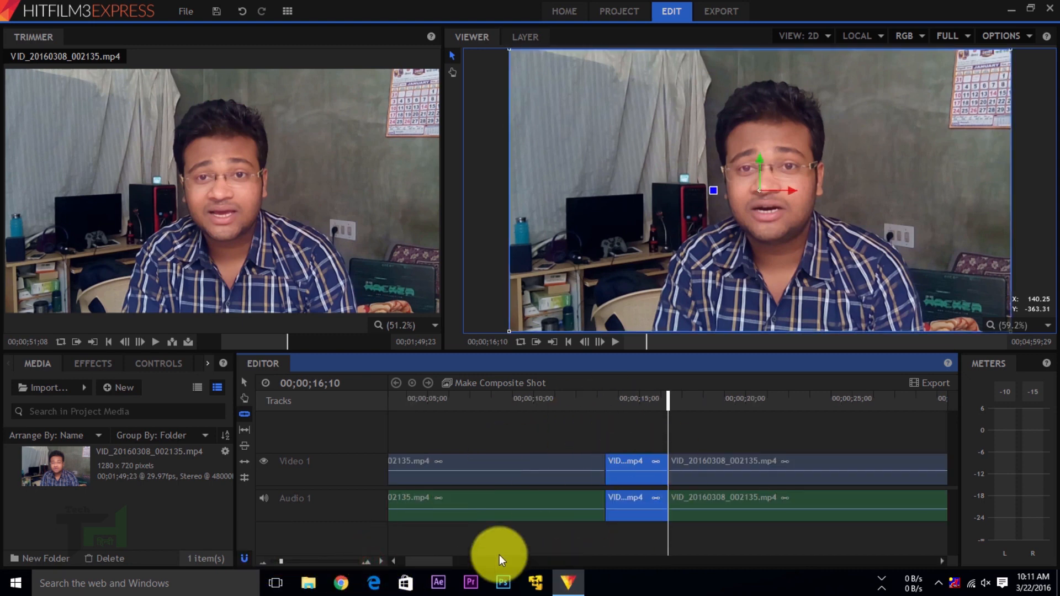
{"action": "left_click", "coordinate": [638, 519]}
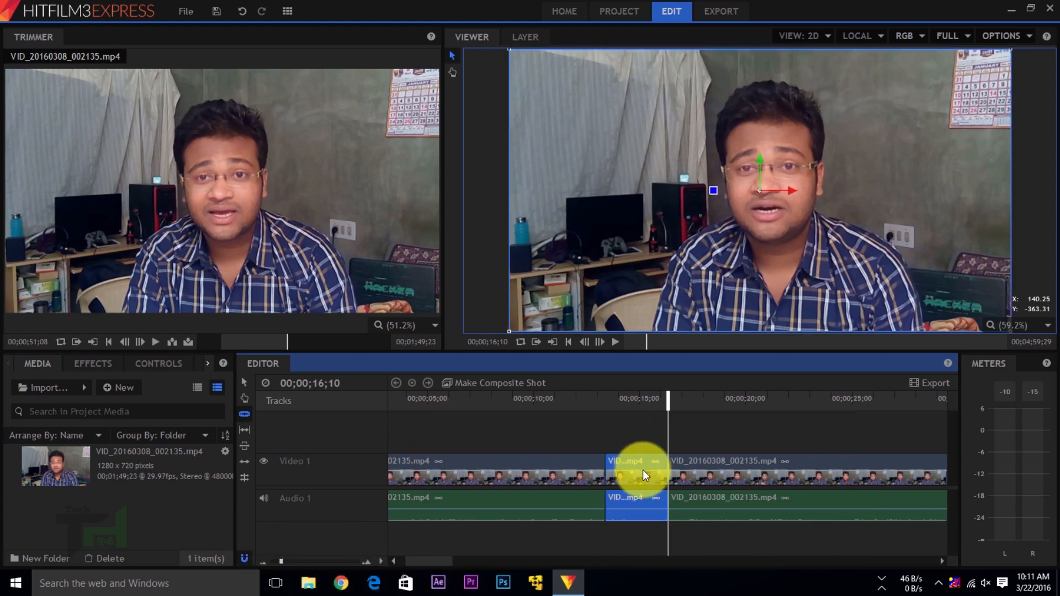
{"action": "key", "text": "v"}
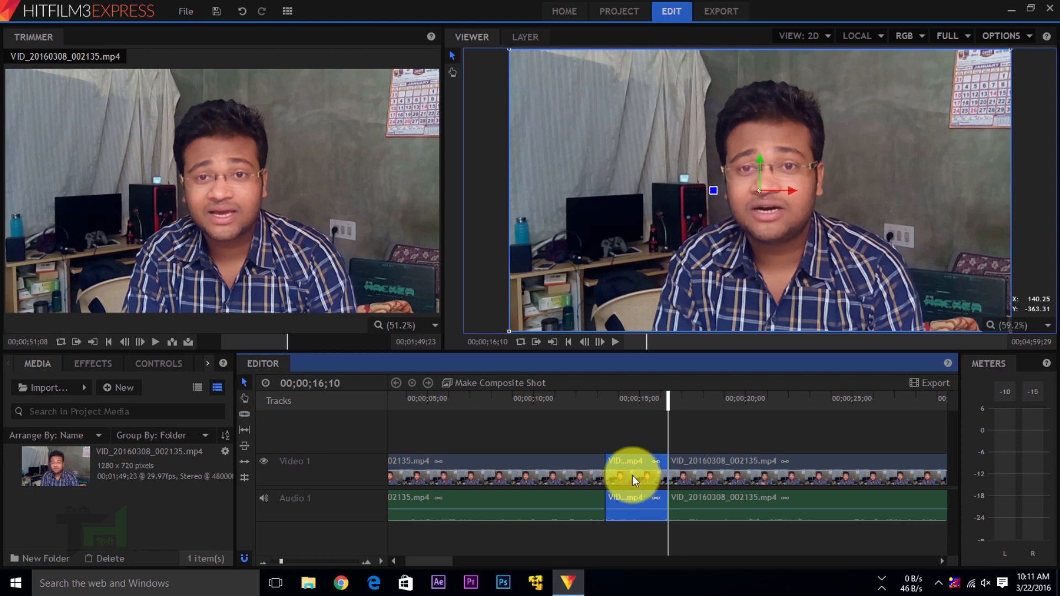
{"action": "left_click", "coordinate": [580, 459]}
{"action": "left_click", "coordinate": [624, 458]}
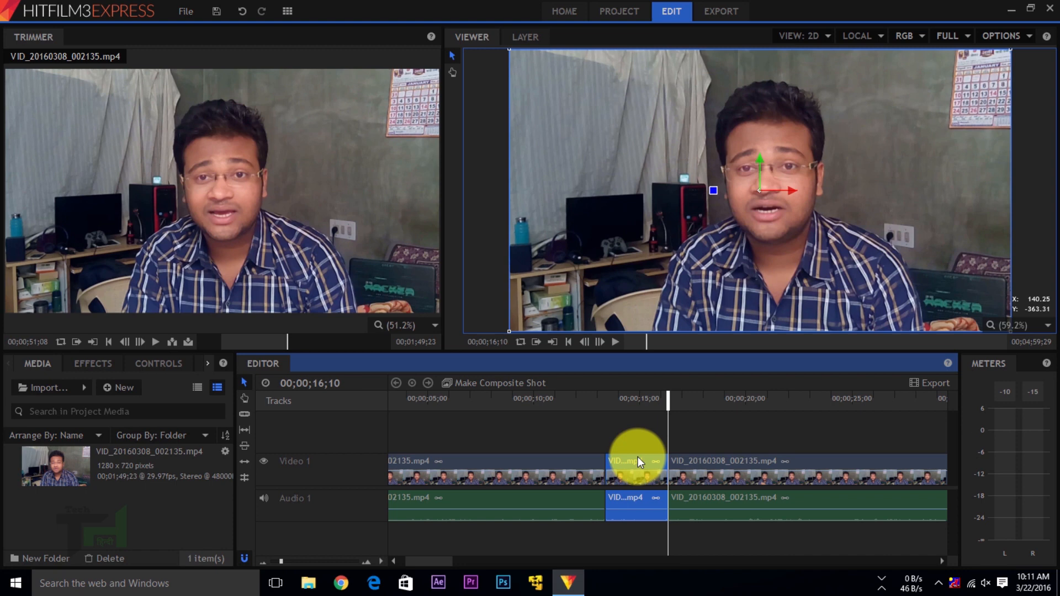
{"action": "key", "text": "Delete"}
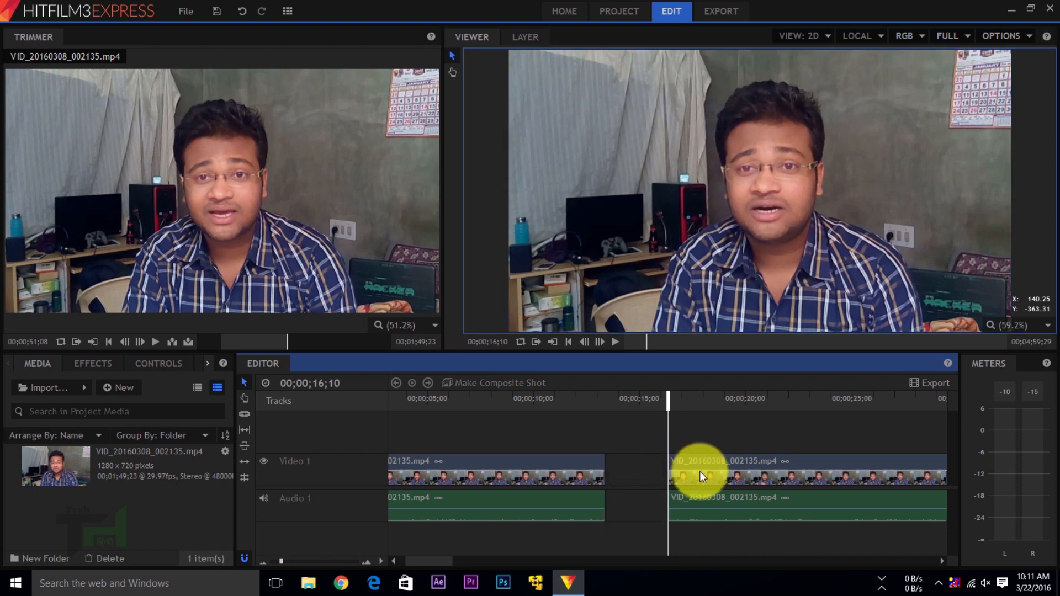
- Move the last clip piece back against the first one to close the gap, and undo the move
{"action": "left_click_drag", "start_coordinate": [750, 463], "coordinate": [629, 466]}
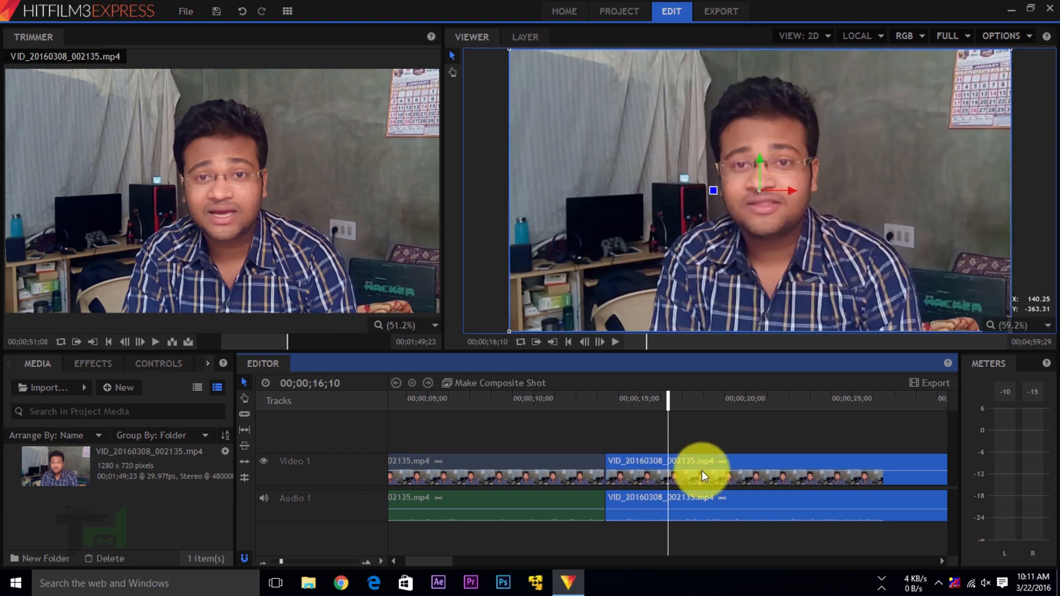
{"action": "key", "text": "ctrl+z"}
- Close the empty gap between the two clip pieces on the timeline with Ripple Delete Gap
{"action": "right_click", "coordinate": [645, 469]}
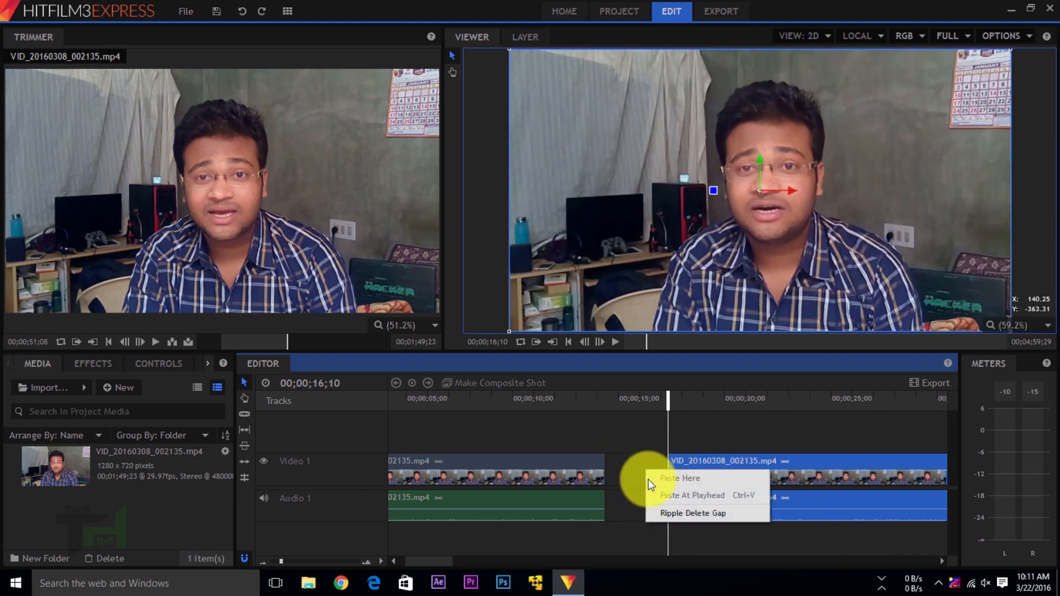
{"action": "left_click", "coordinate": [668, 512]}
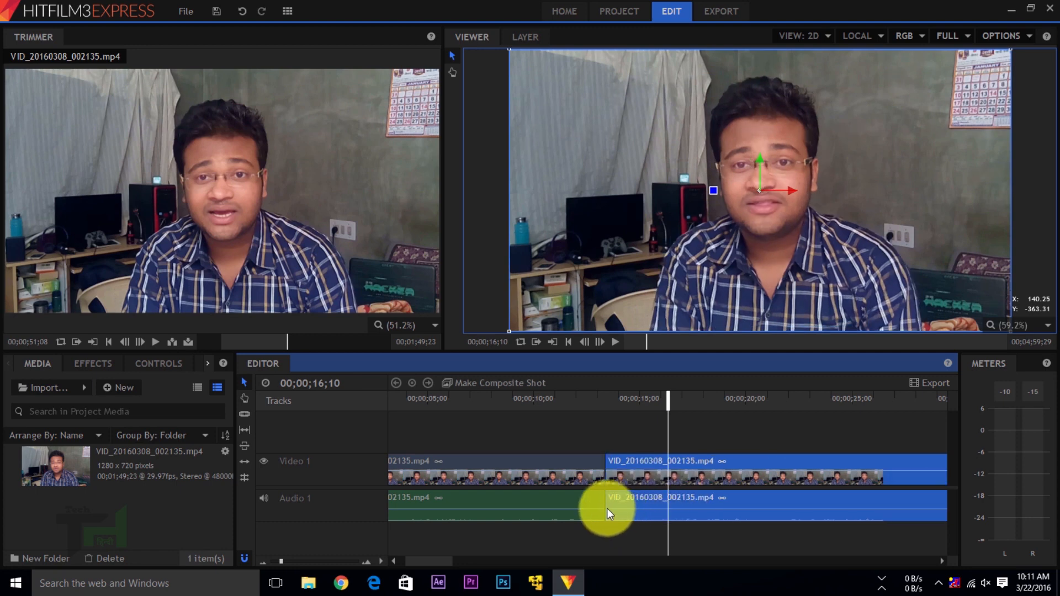
{"action": "key", "text": "ctrl+z"}
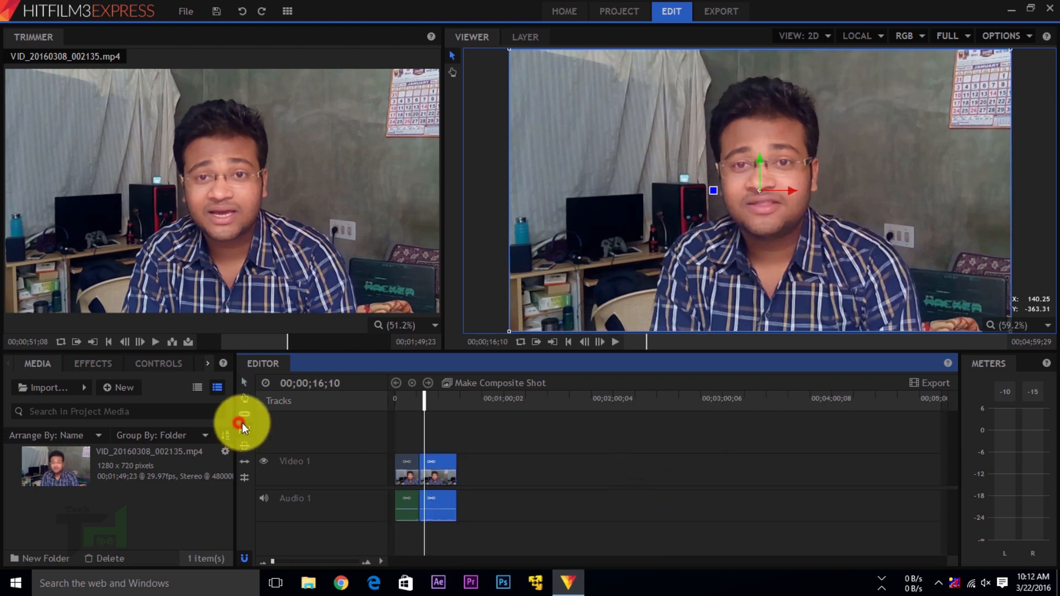
- Place the playhead at 00;00;11;19 and slip the footage inside the second clip piece back and forth with the Slip tool
{"action": "left_click", "coordinate": [255, 430]}
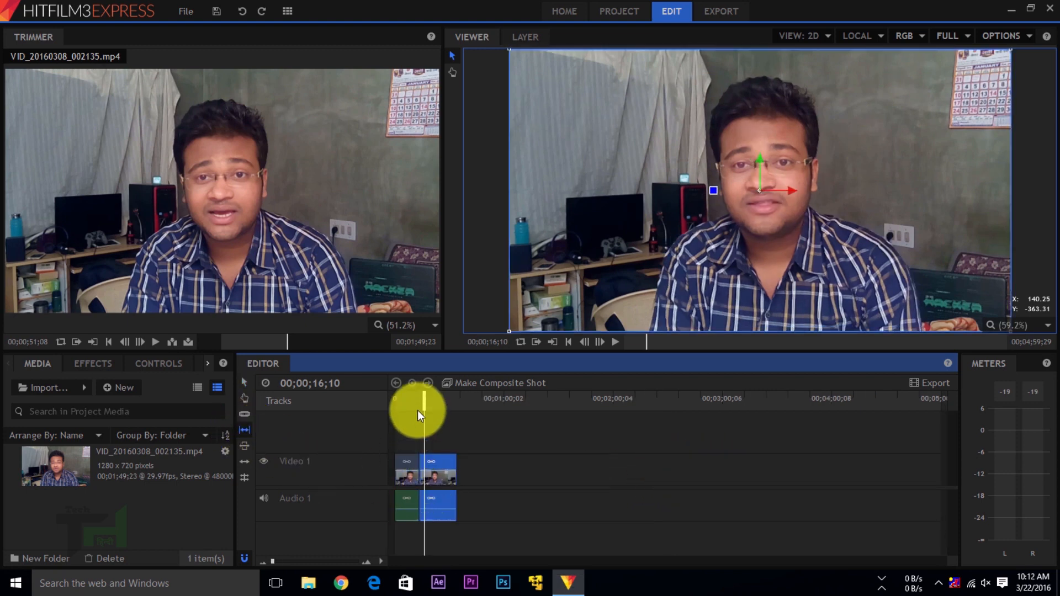
{"action": "left_click", "coordinate": [416, 406]}
{"action": "left_click", "coordinate": [406, 472]}
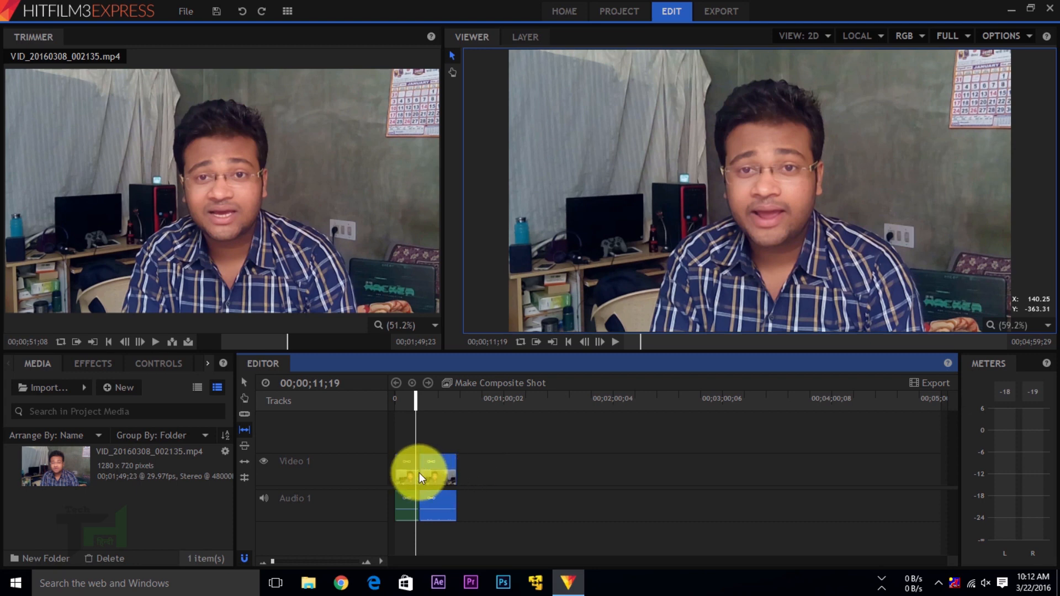
{"action": "left_click_drag", "start_coordinate": [396, 448], "coordinate": [459, 521]}
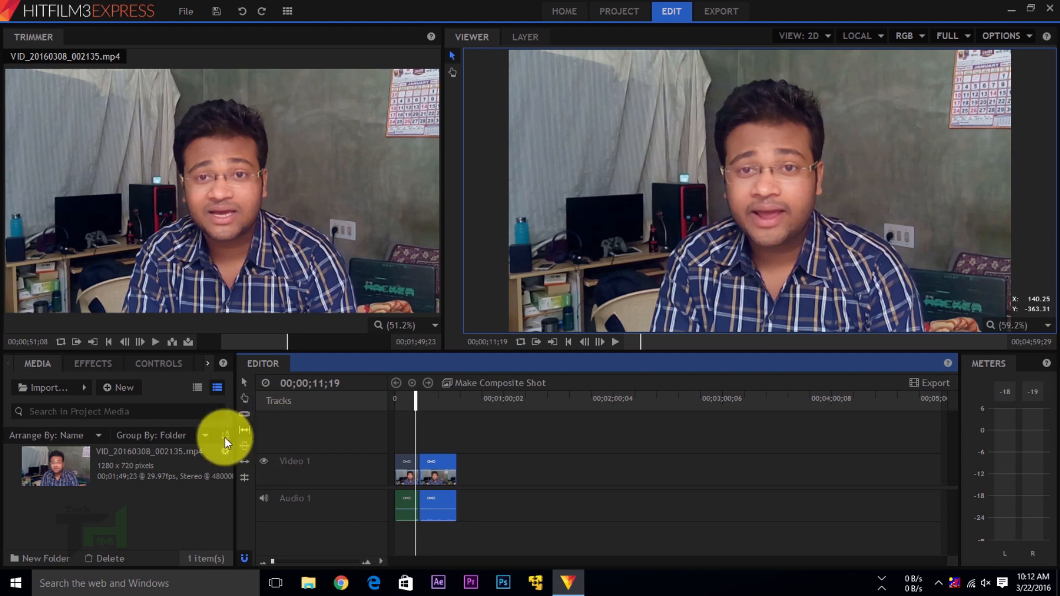
{"action": "left_click", "coordinate": [456, 468]}
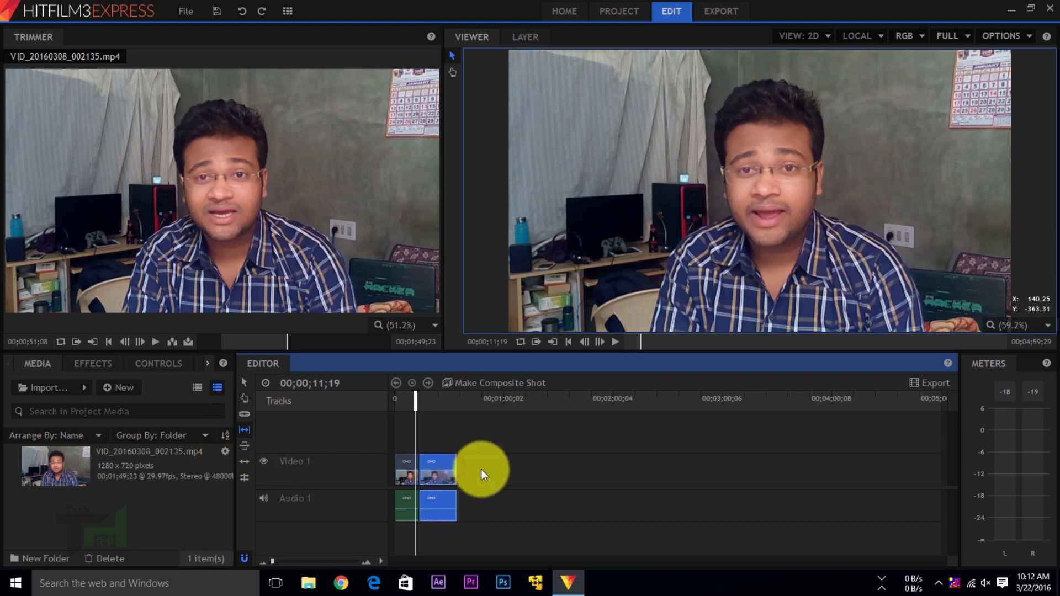
{"action": "mouse_move", "coordinate": [456, 469]}
{"action": "left_mouse_down"}
{"action": "mouse_move", "coordinate": [434, 468]}
{"action": "mouse_move", "coordinate": [449, 470]}
{"action": "left_mouse_up"}
{"action": "left_click", "coordinate": [590, 113]}
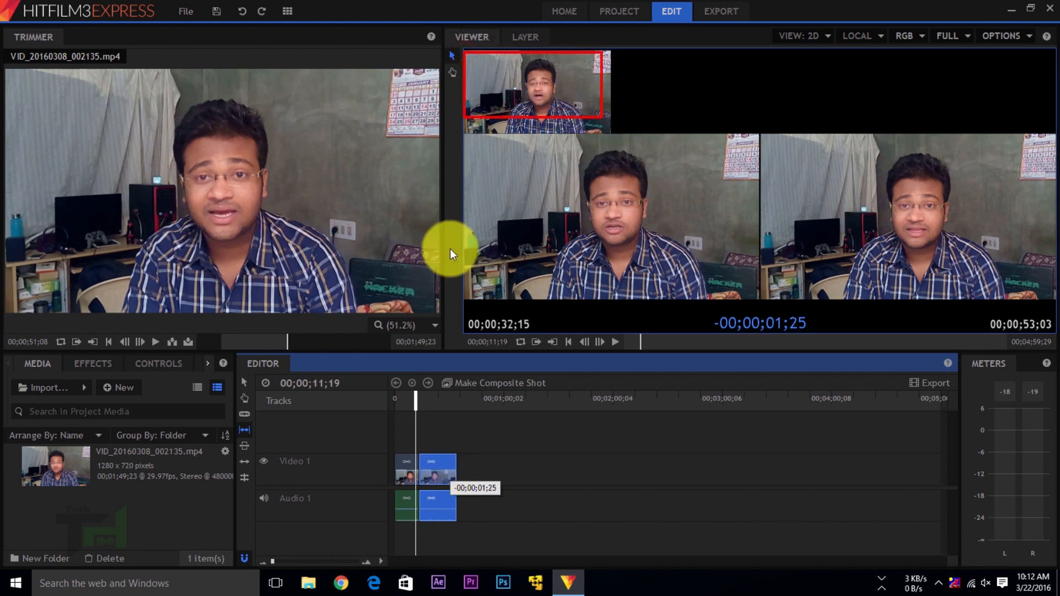
{"action": "left_click_drag", "start_coordinate": [491, 144], "coordinate": [715, 270]}
{"action": "left_click_drag", "start_coordinate": [822, 165], "coordinate": [1055, 276]}
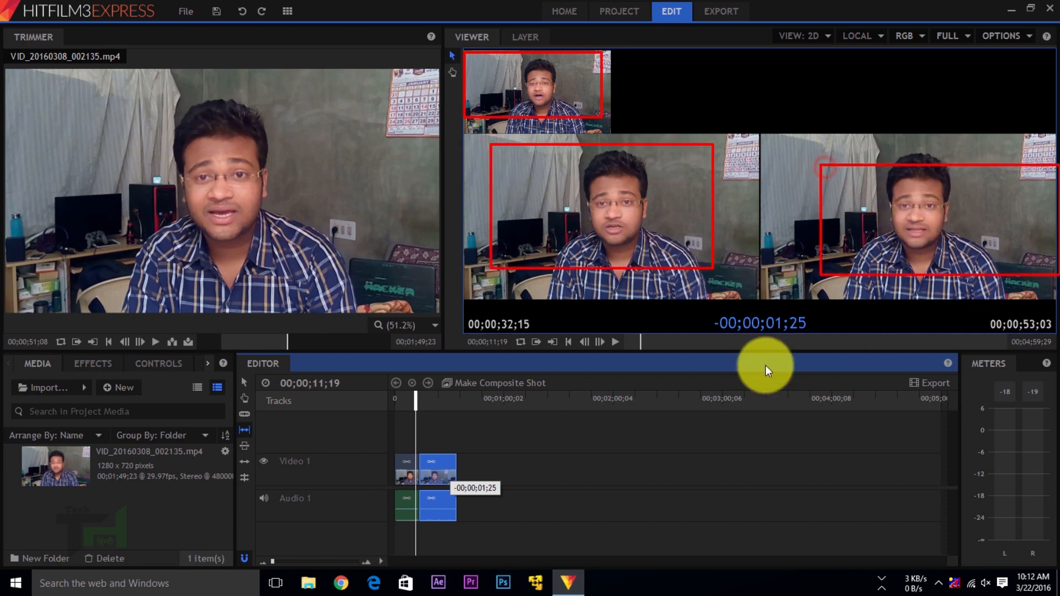
{"action": "key", "text": "Escape"}
{"action": "left_click", "coordinate": [452, 464]}
{"action": "mouse_move", "coordinate": [449, 468]}
{"action": "left_mouse_down"}
{"action": "mouse_move", "coordinate": [461, 468]}
{"action": "mouse_move", "coordinate": [403, 464]}
{"action": "mouse_move", "coordinate": [480, 466]}
{"action": "mouse_move", "coordinate": [452, 471]}
{"action": "mouse_move", "coordinate": [465, 473]}
{"action": "left_mouse_up"}
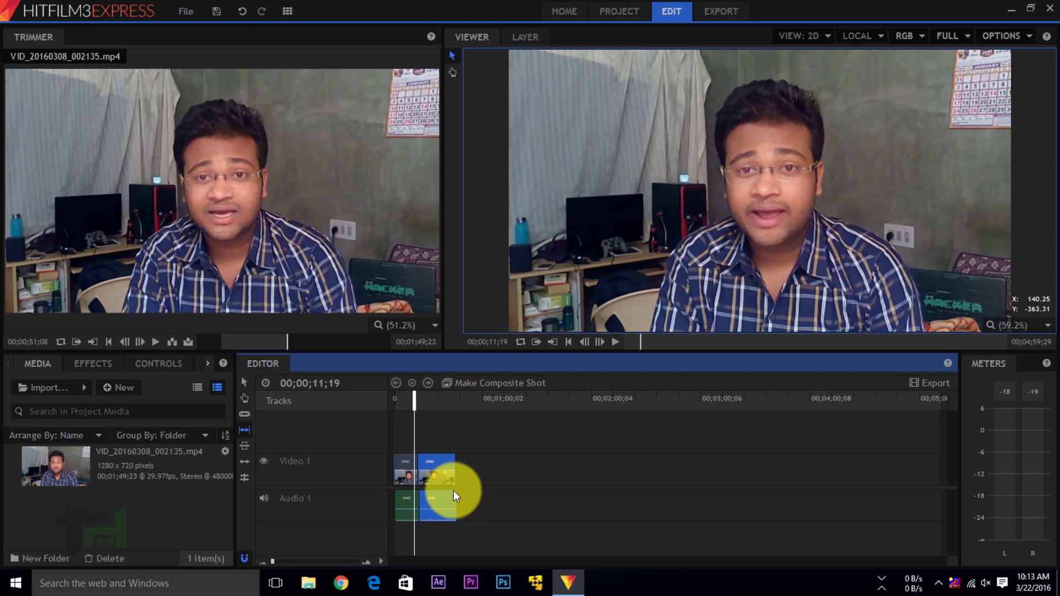
- Slide the second clip piece to a later time with the Slide tool, keeping it joined to the first piece
{"action": "left_click", "coordinate": [246, 446]}
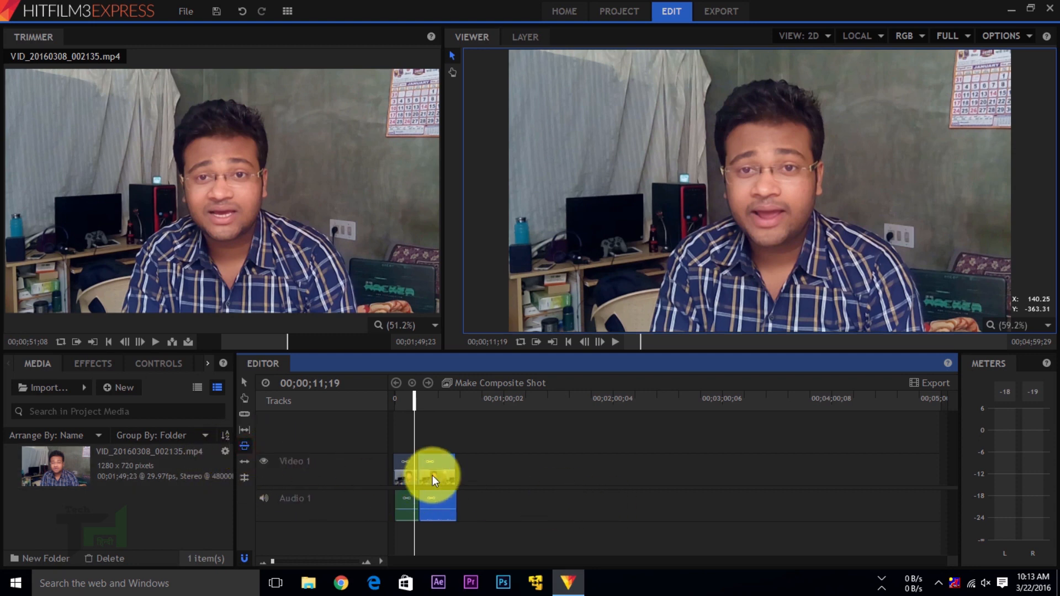
{"action": "mouse_move", "coordinate": [432, 473]}
{"action": "left_mouse_down"}
{"action": "mouse_move", "coordinate": [416, 473]}
{"action": "mouse_move", "coordinate": [516, 481]}
{"action": "mouse_move", "coordinate": [433, 482]}
{"action": "left_mouse_up"}
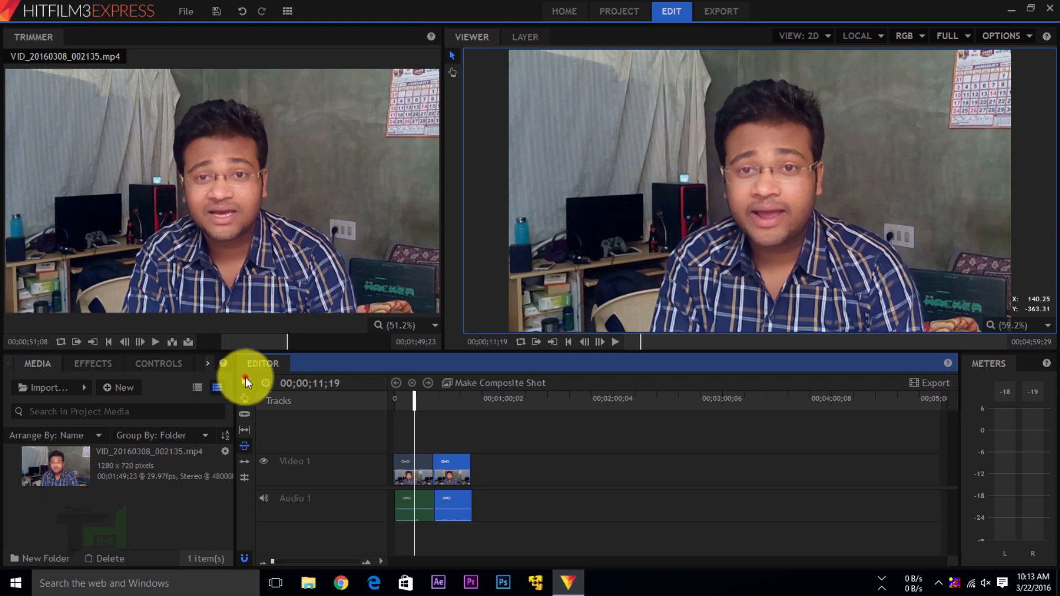
- Slice the second clip piece near its end and delete the short end piece from the video and audio tracks
{"action": "left_click", "coordinate": [244, 414]}
{"action": "left_click", "coordinate": [458, 464]}
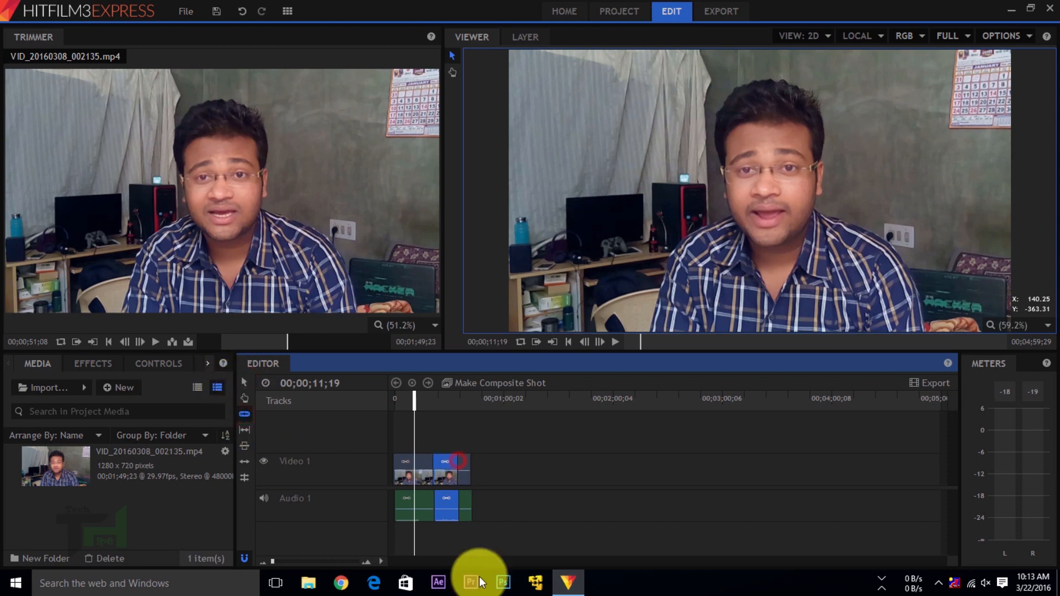
{"action": "key", "text": "v"}
{"action": "left_click", "coordinate": [462, 465]}
{"action": "key", "text": "Delete"}
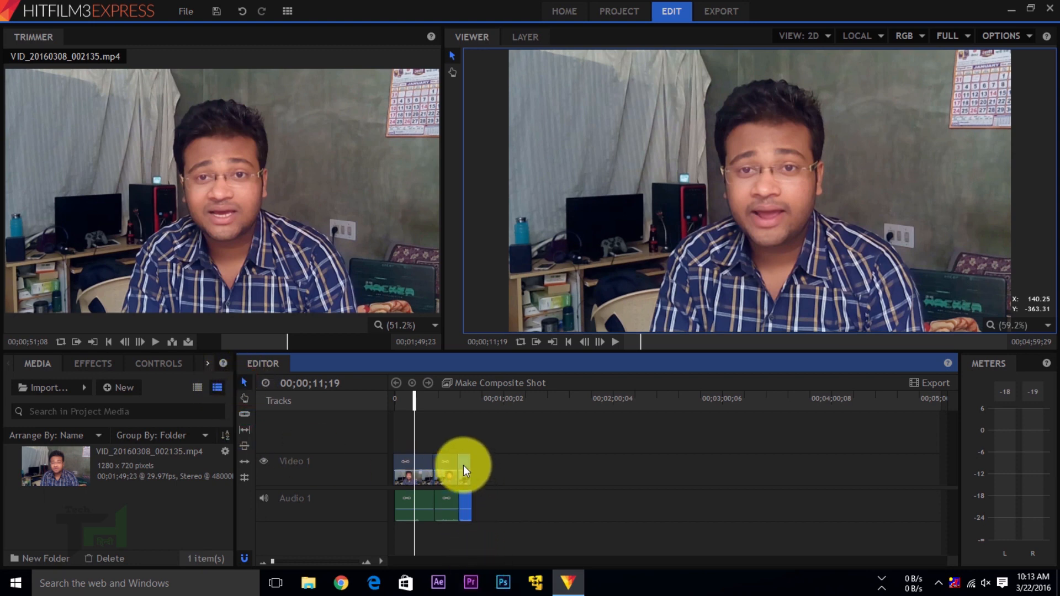
- Roll the cut between the two clip pieces to a slightly earlier point on the timeline
{"action": "left_click", "coordinate": [242, 477]}
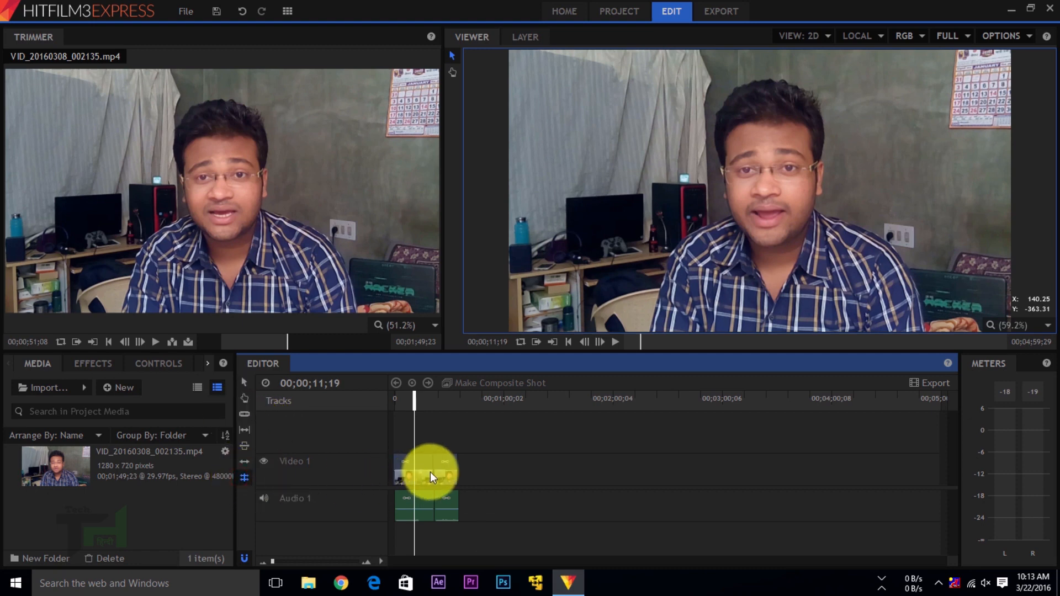
{"action": "mouse_move", "coordinate": [430, 472]}
{"action": "left_mouse_down"}
{"action": "mouse_move", "coordinate": [459, 473]}
{"action": "mouse_move", "coordinate": [410, 469]}
{"action": "mouse_move", "coordinate": [434, 470]}
{"action": "mouse_move", "coordinate": [422, 467]}
{"action": "left_mouse_up"}
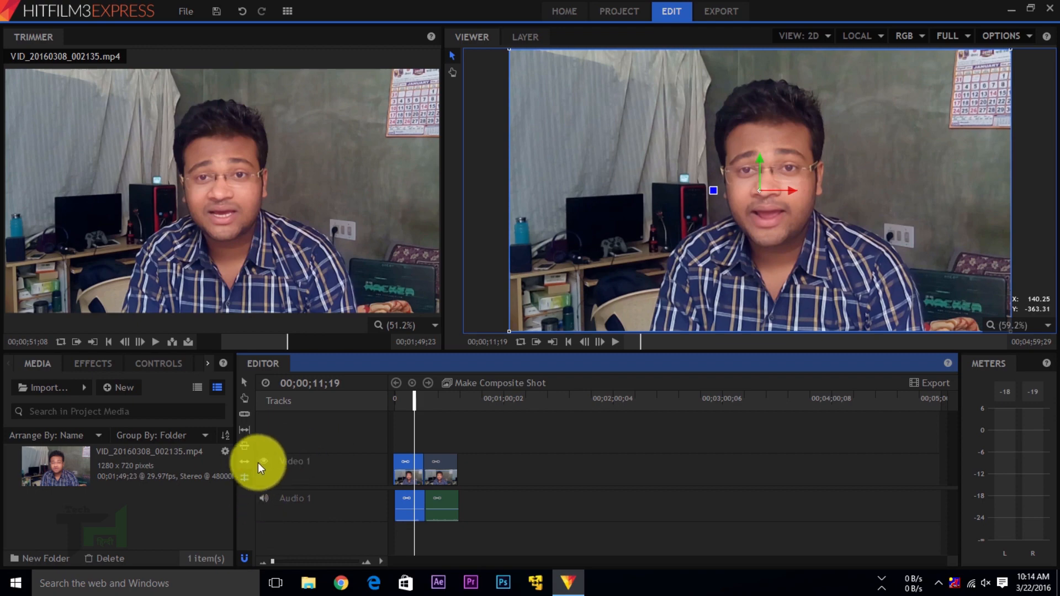
- Import the image 1-year-Warranty.png from the Downloads folder into the project media
{"action": "double_click", "coordinate": [107, 522]}
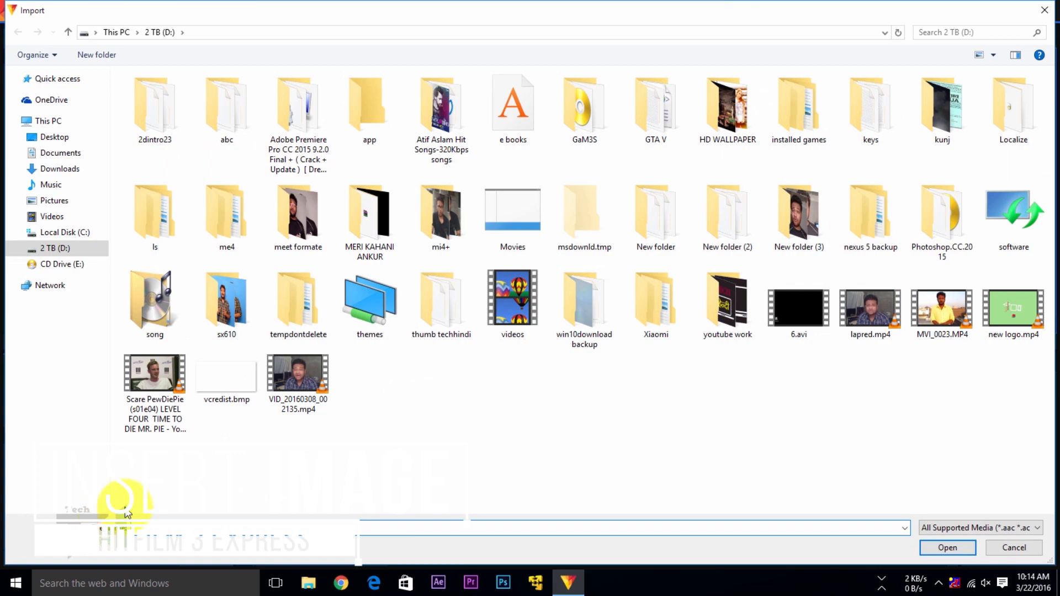
{"action": "left_click", "coordinate": [1044, 10]}
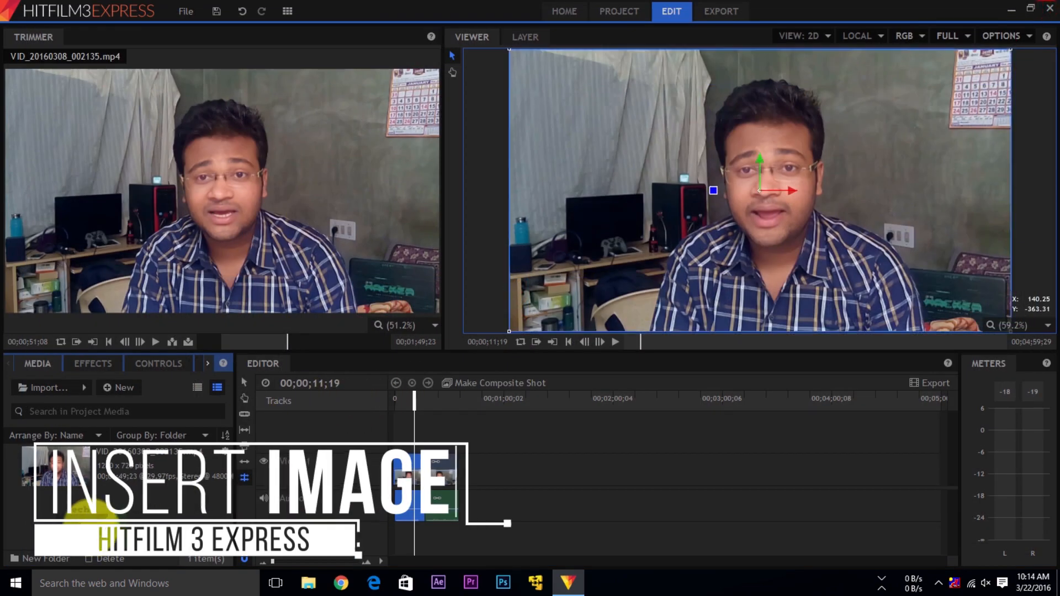
{"action": "double_click", "coordinate": [91, 530]}
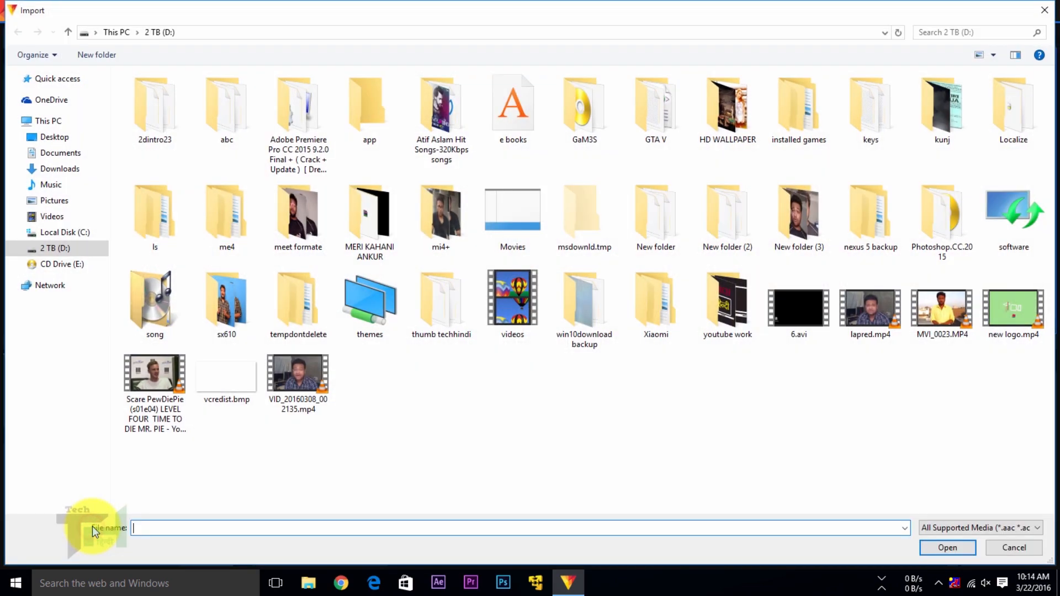
{"action": "left_click", "coordinate": [57, 168]}
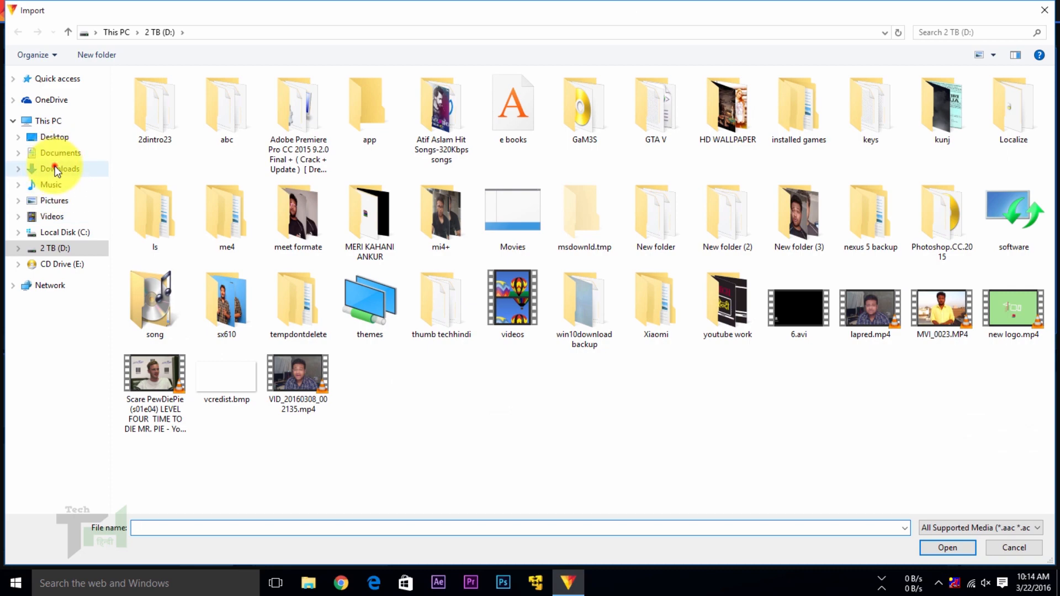
{"action": "double_click", "coordinate": [596, 304]}
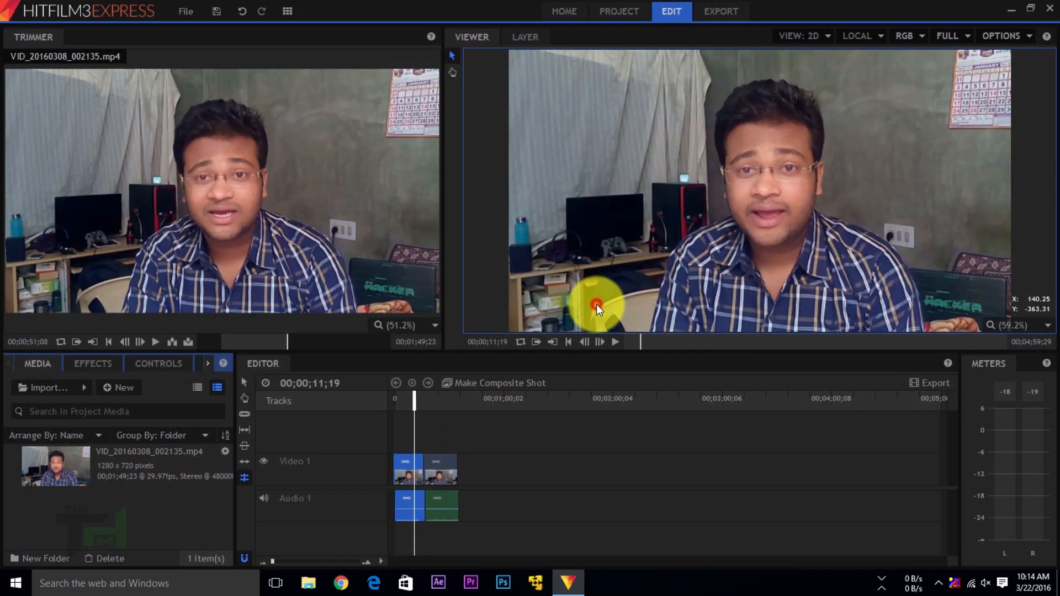
- Add 1-year-Warranty.png on a new video track above the second clip piece and place the playhead on it at 00;00;25;03
{"action": "left_click", "coordinate": [116, 466]}
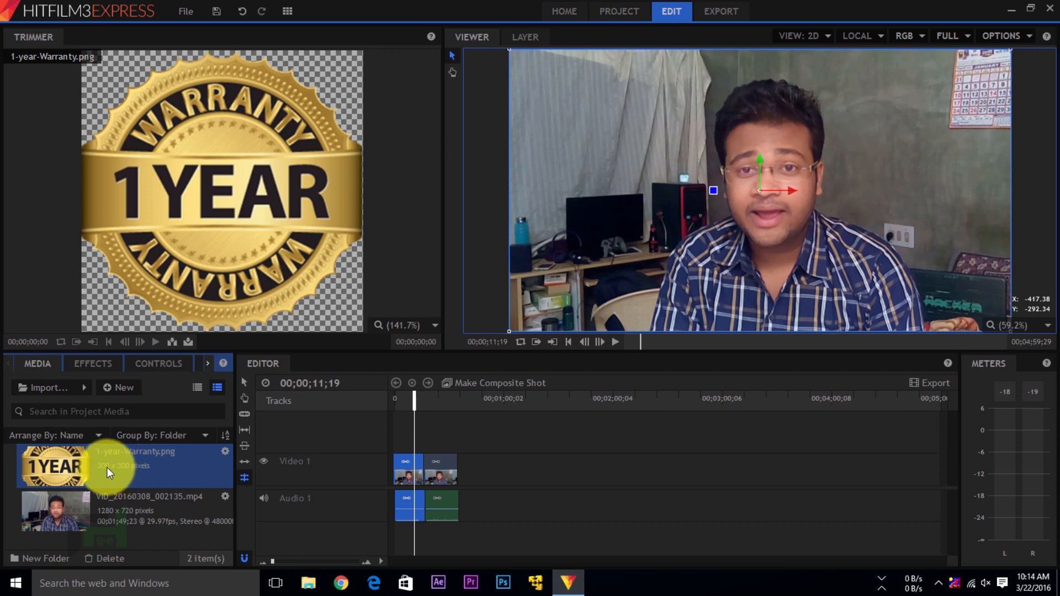
{"action": "left_click_drag", "start_coordinate": [155, 466], "coordinate": [439, 430]}
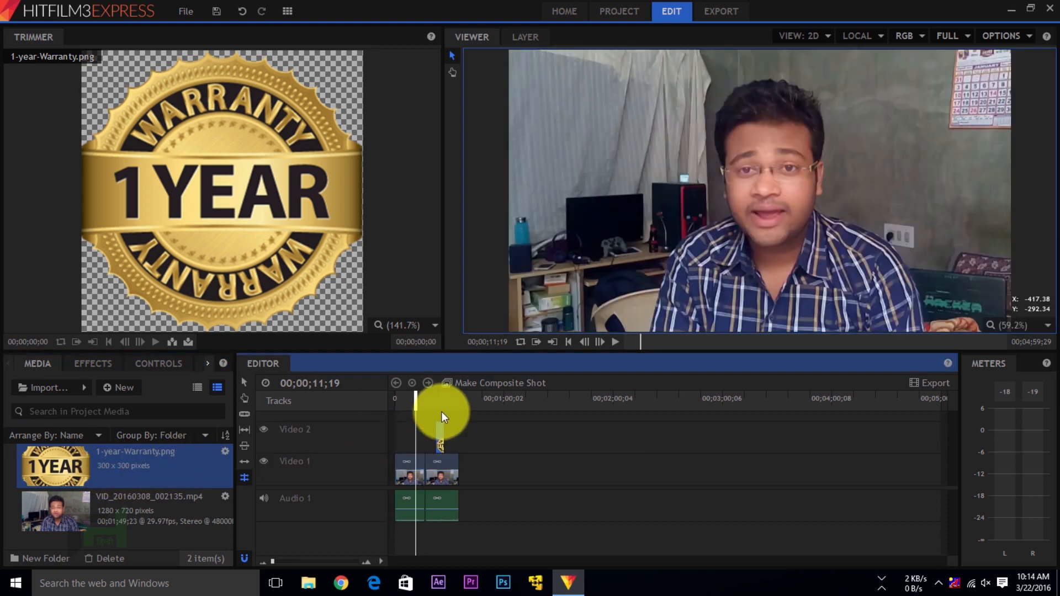
{"action": "left_click", "coordinate": [440, 411]}
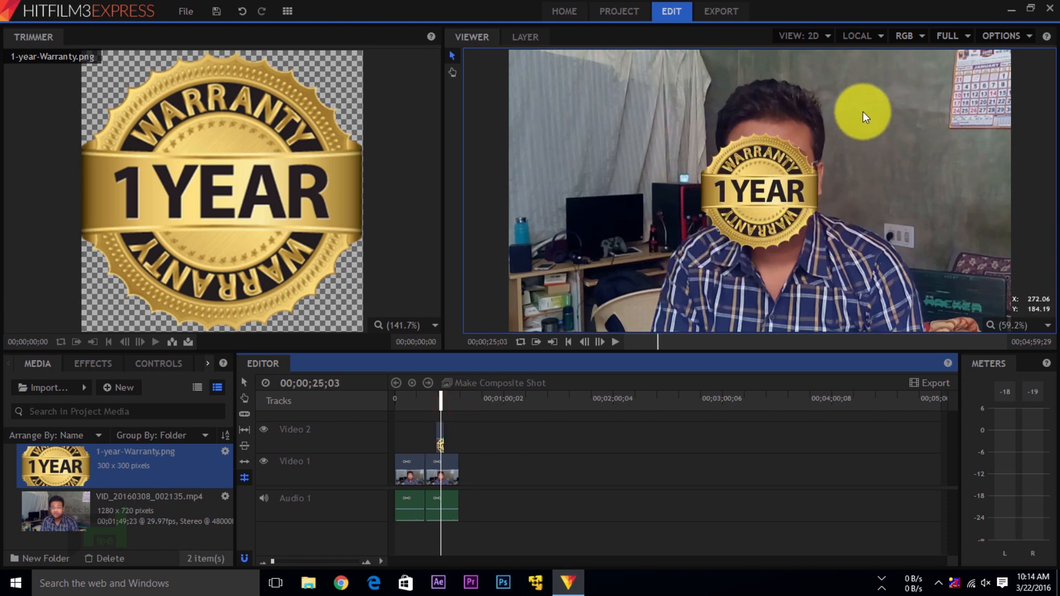
- Move the warranty image in the viewer off the face onto the empty wall beside the calendar
{"action": "left_click_drag", "start_coordinate": [860, 84], "coordinate": [969, 214]}
{"action": "left_click_drag", "start_coordinate": [533, 92], "coordinate": [687, 218]}
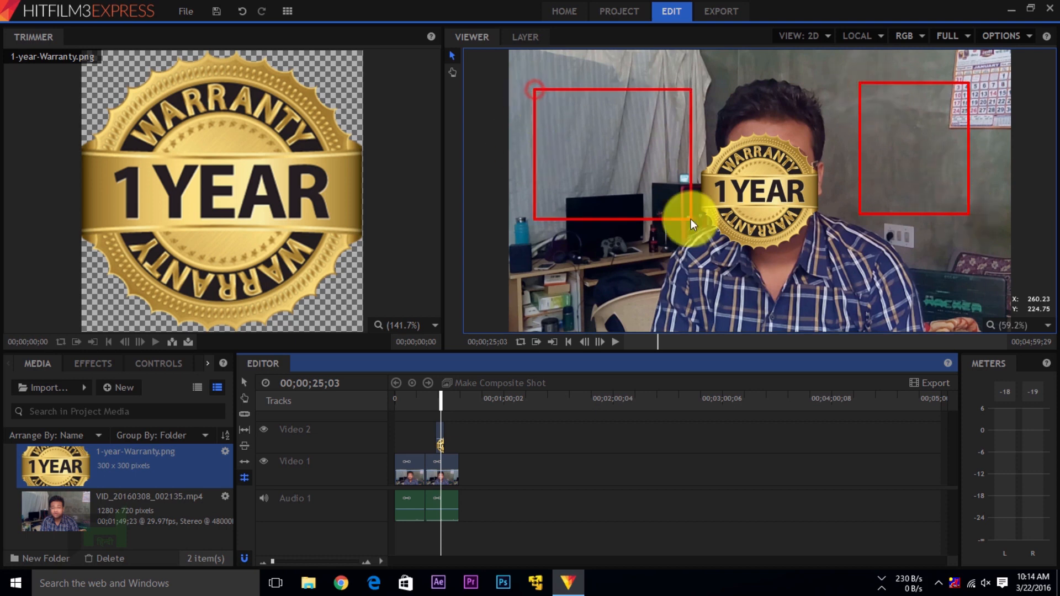
{"action": "left_click", "coordinate": [765, 212]}
{"action": "left_click_drag", "start_coordinate": [765, 212], "coordinate": [957, 193]}
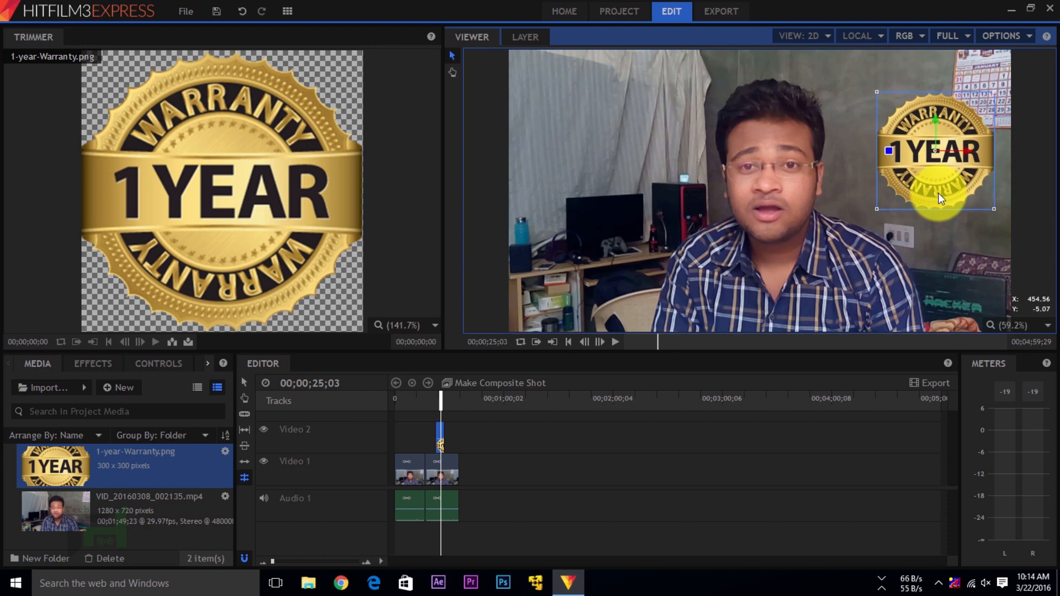
- Shorten the warranty image clip on Video 2 by trimming its end to about 00;00;24;00
{"action": "left_click", "coordinate": [433, 398]}
{"action": "key", "text": "space"}
{"action": "key", "text": "space"}
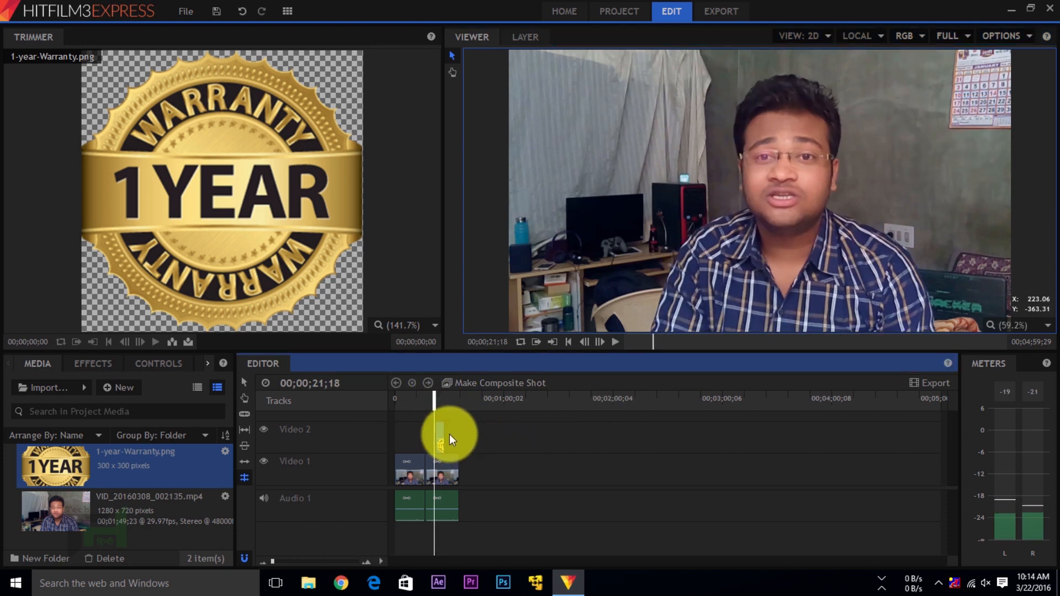
{"action": "left_click", "coordinate": [244, 382]}
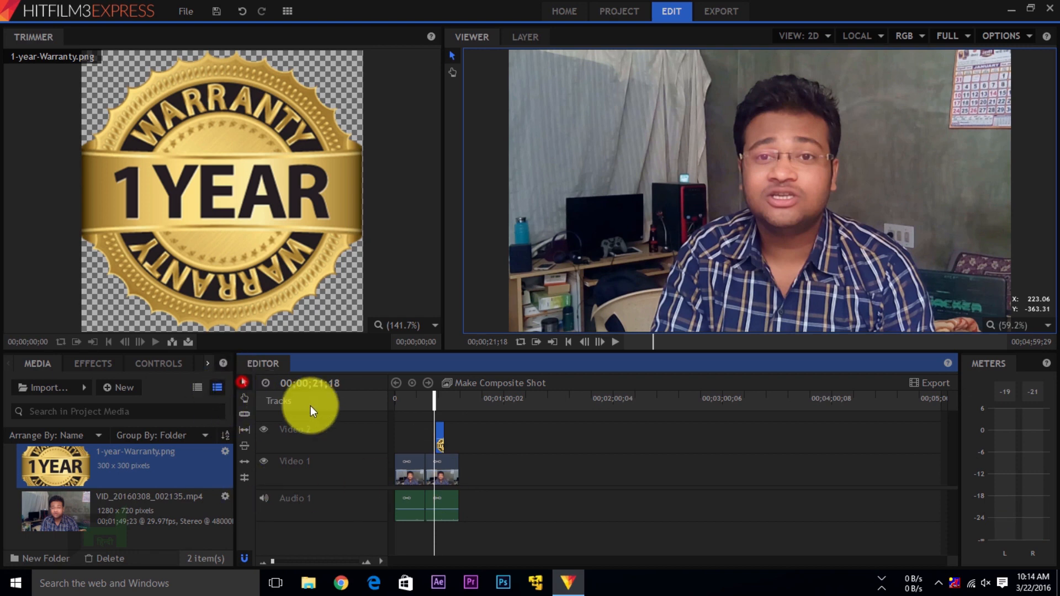
{"action": "left_click", "coordinate": [367, 560]}
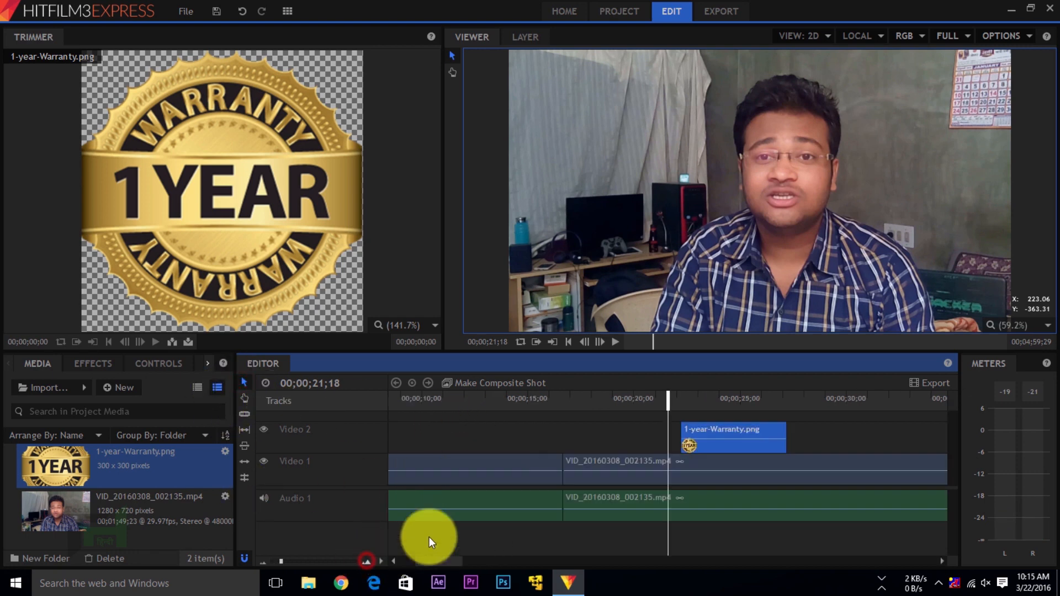
{"action": "left_click_drag", "start_coordinate": [786, 437], "coordinate": [719, 439]}
- Play back the section with the shortened warranty image, and check the image on its track at 00;00;23;01
{"action": "key", "text": "space"}
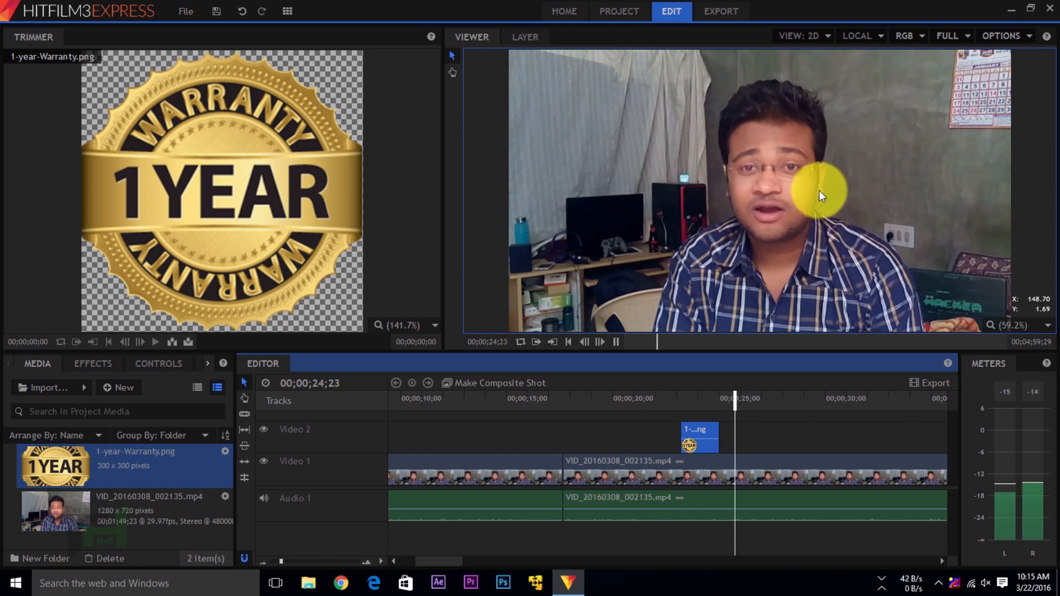
{"action": "left_click", "coordinate": [697, 406]}
{"action": "left_click", "coordinate": [707, 435]}
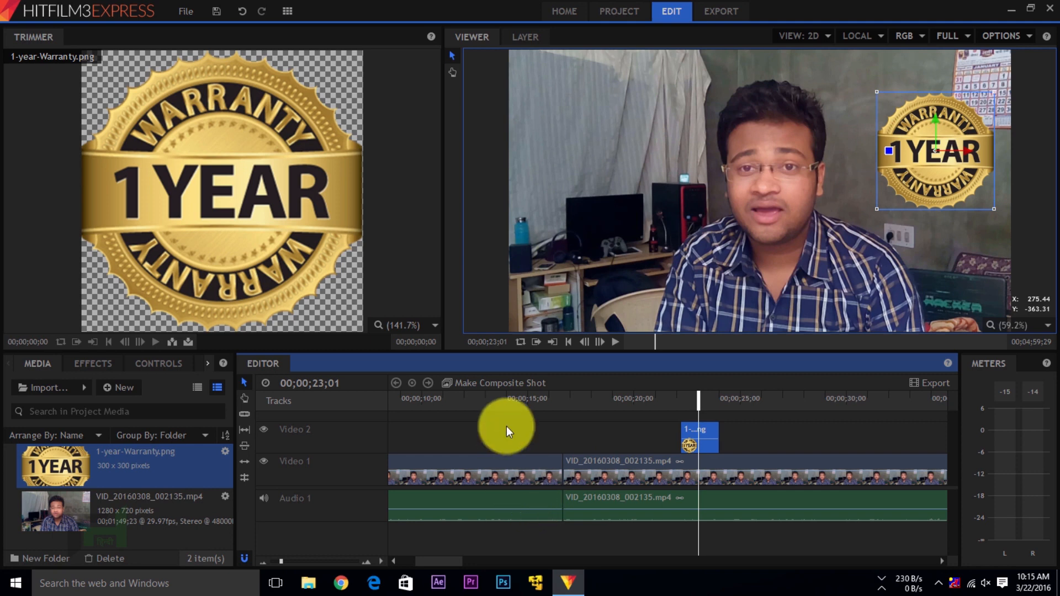
{"action": "left_click_drag", "start_coordinate": [541, 452], "coordinate": [767, 539]}
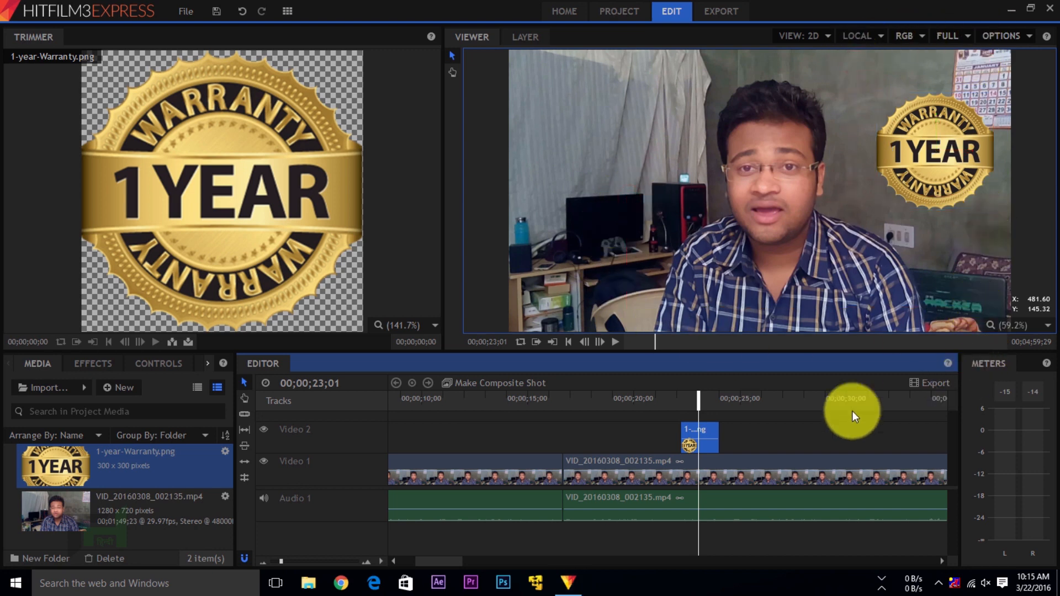
- Toggle the visibility of the Video 2 track off and back on to compare the frame with and without the image
{"action": "left_click", "coordinate": [264, 430]}
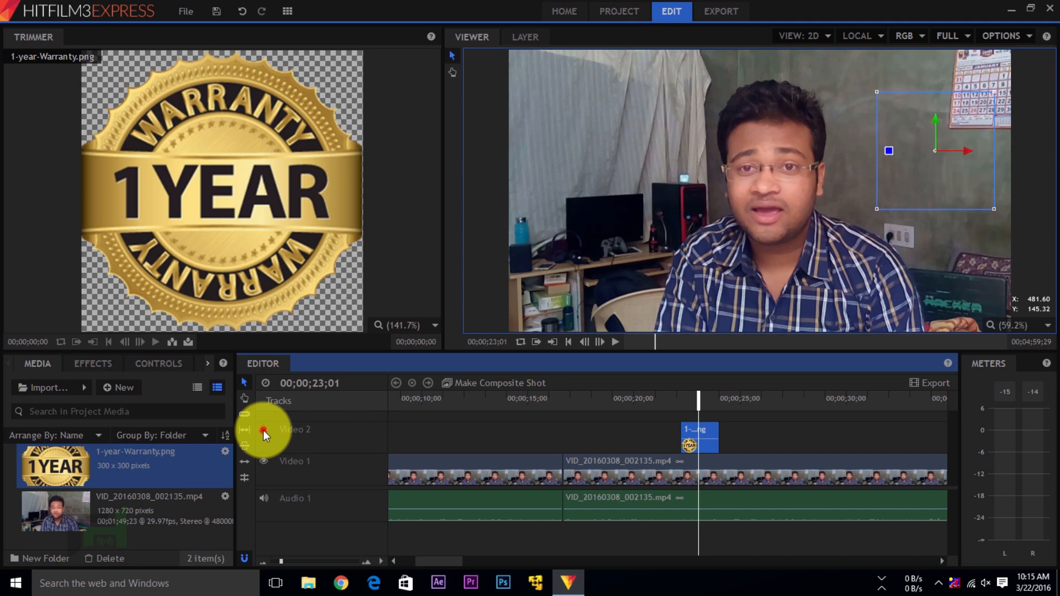
{"action": "left_click", "coordinate": [264, 430]}
{"action": "left_click", "coordinate": [264, 429]}
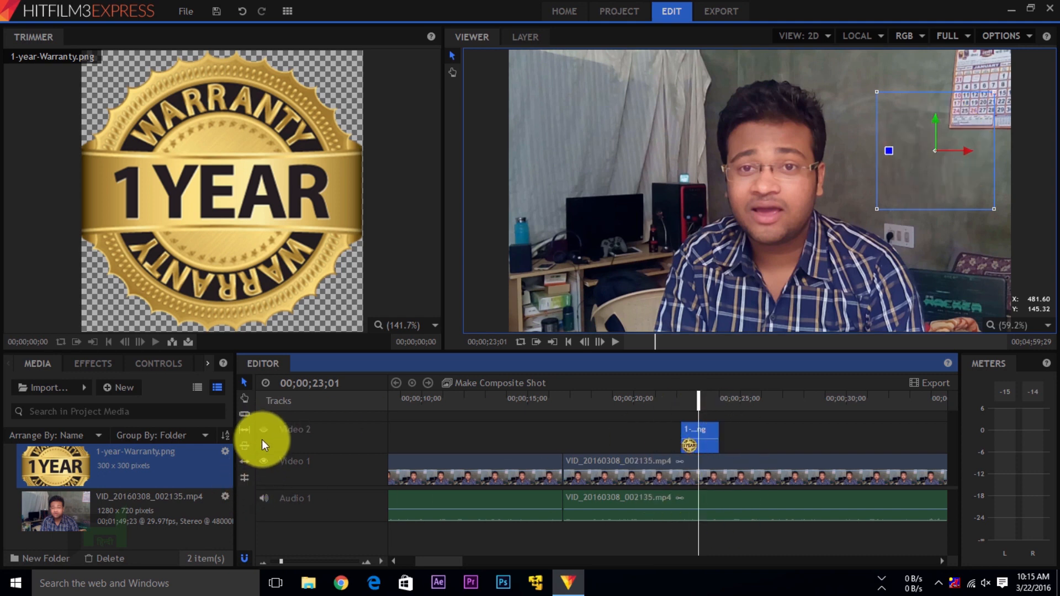
{"action": "left_click", "coordinate": [264, 429]}
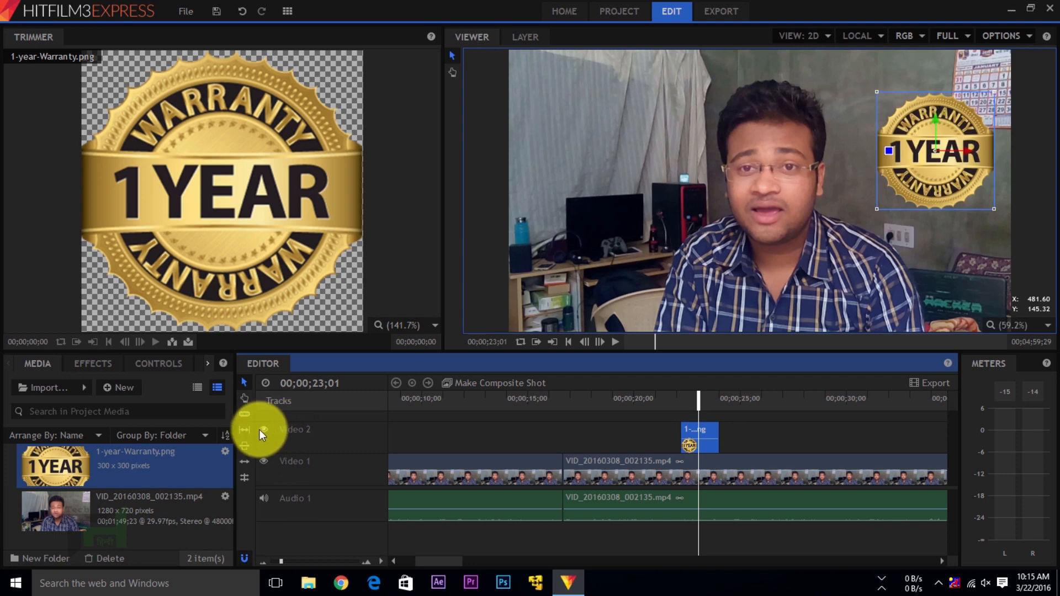
- Hide the Video 2 track and show it again to check its effect on the warranty image at 00;00;23;01
{"action": "left_click", "coordinate": [260, 429]}
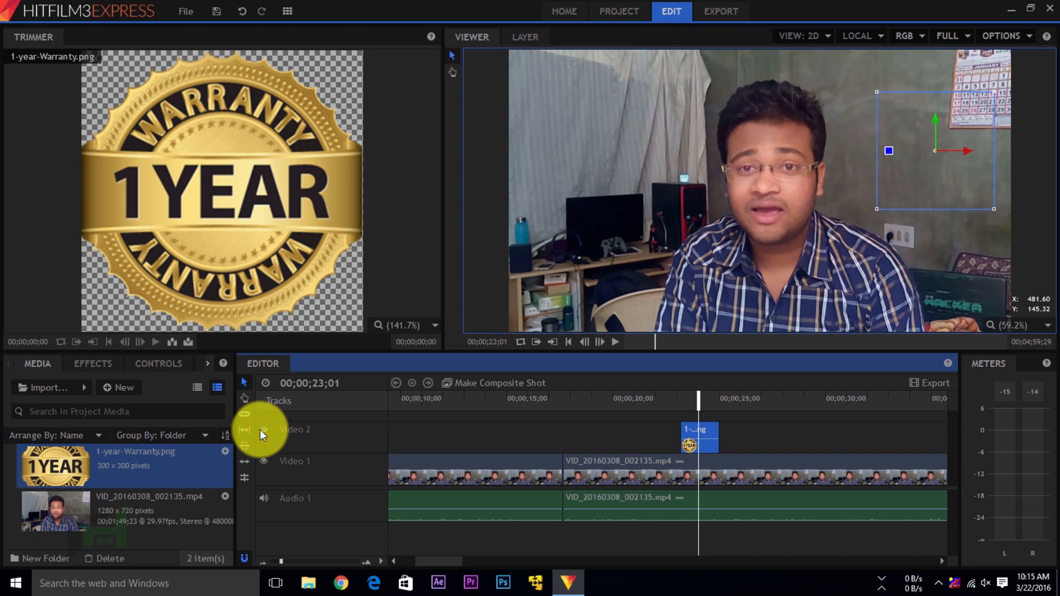
{"action": "left_click", "coordinate": [260, 430]}
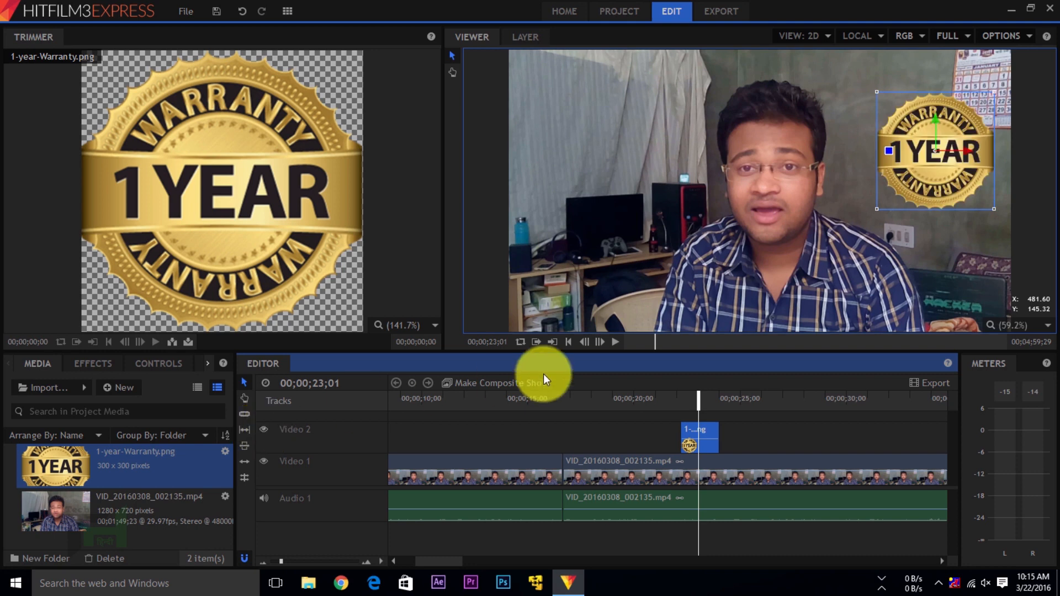
{"action": "left_click_drag", "start_coordinate": [638, 407], "coordinate": [784, 449]}
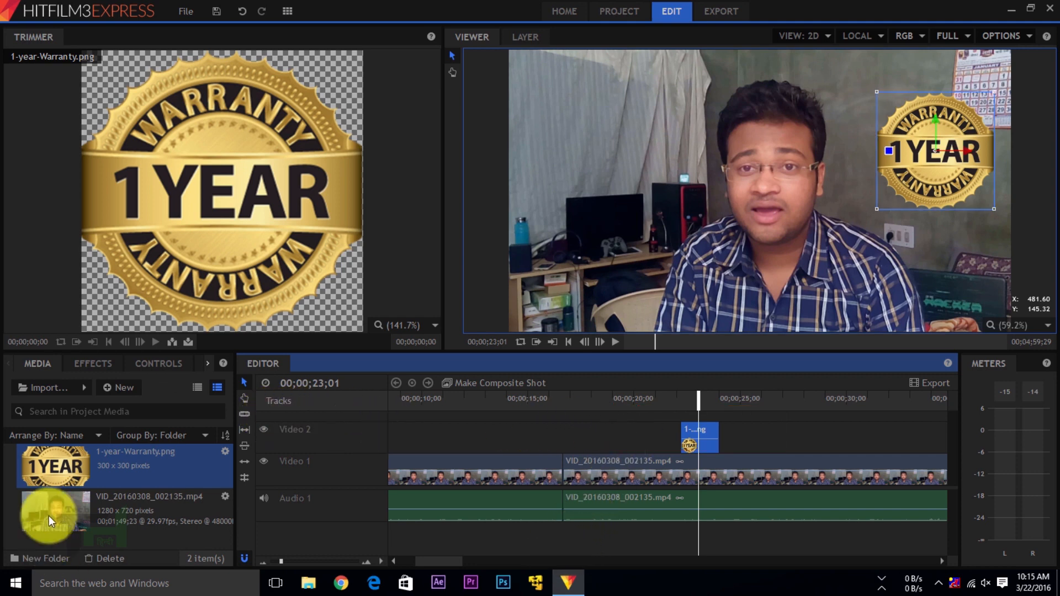
- Unmute the computer's speakers and set their volume to 31
{"action": "left_click", "coordinate": [987, 586]}
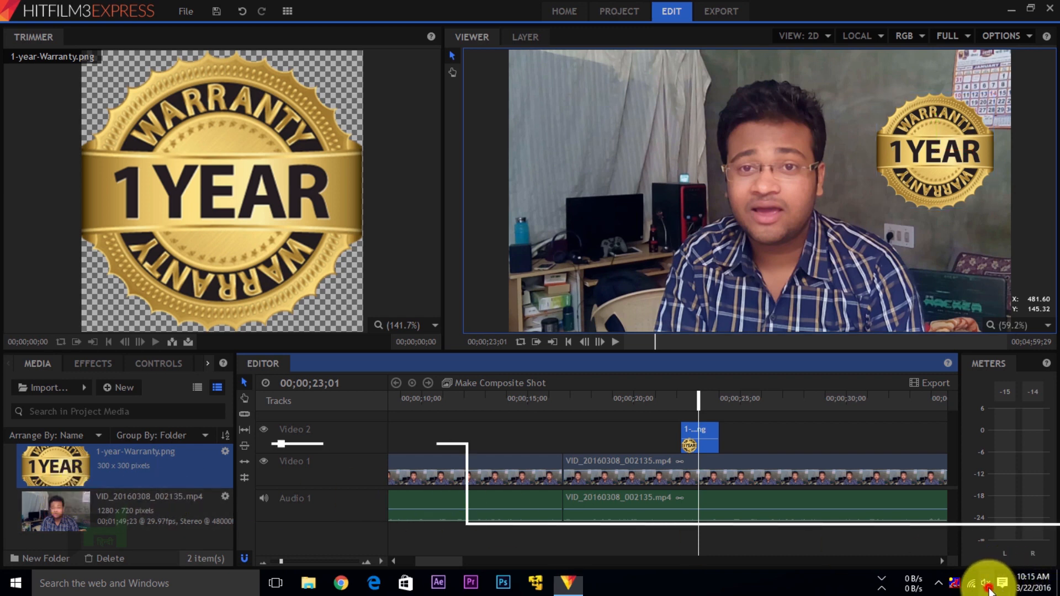
{"action": "left_click", "coordinate": [838, 551]}
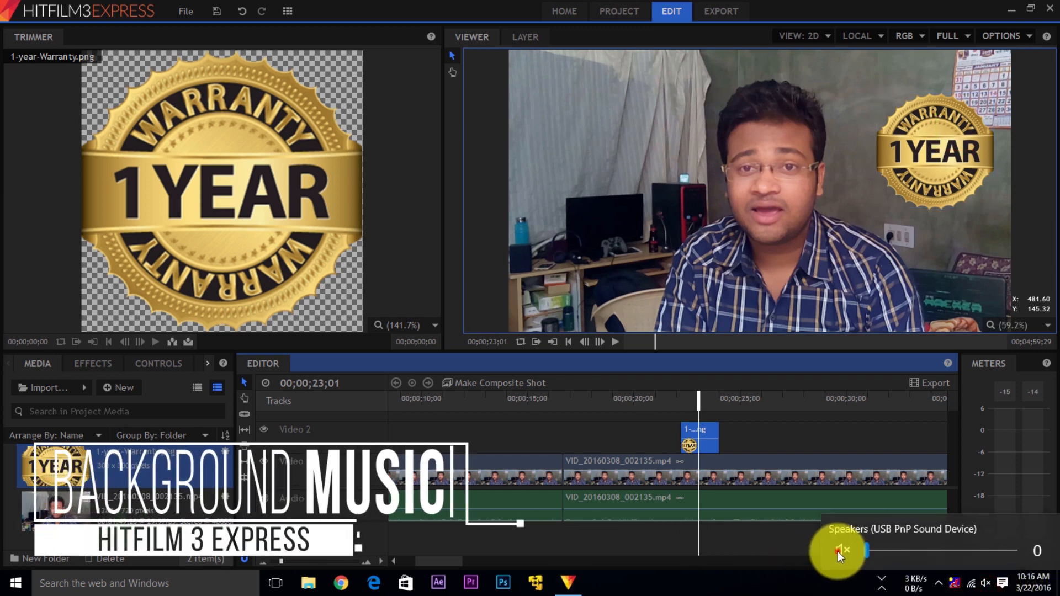
{"action": "left_click", "coordinate": [766, 5]}
{"action": "key", "text": "space"}
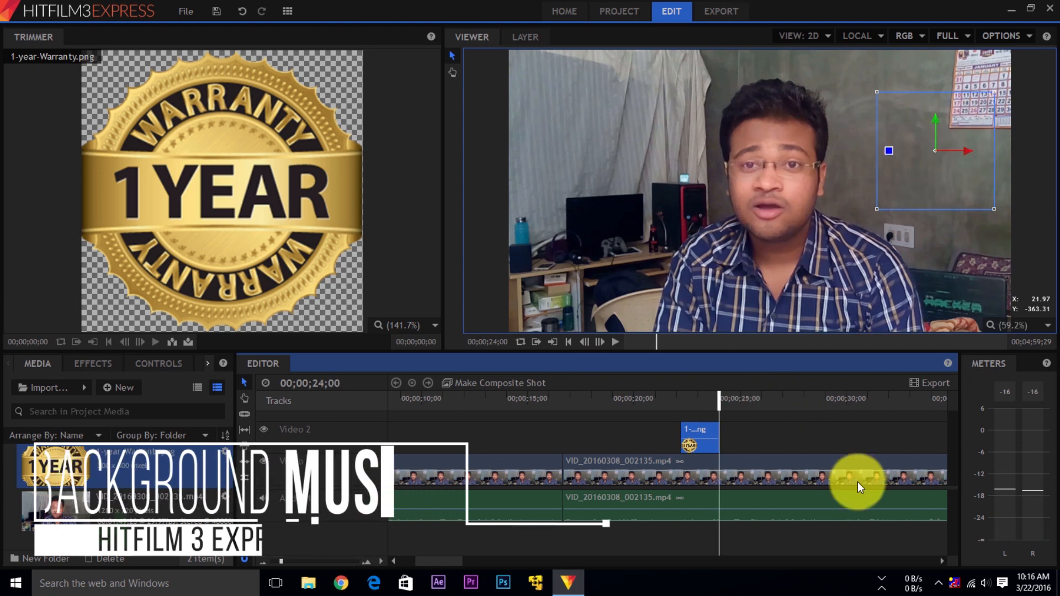
{"action": "left_click", "coordinate": [986, 583]}
{"action": "left_click", "coordinate": [912, 551]}
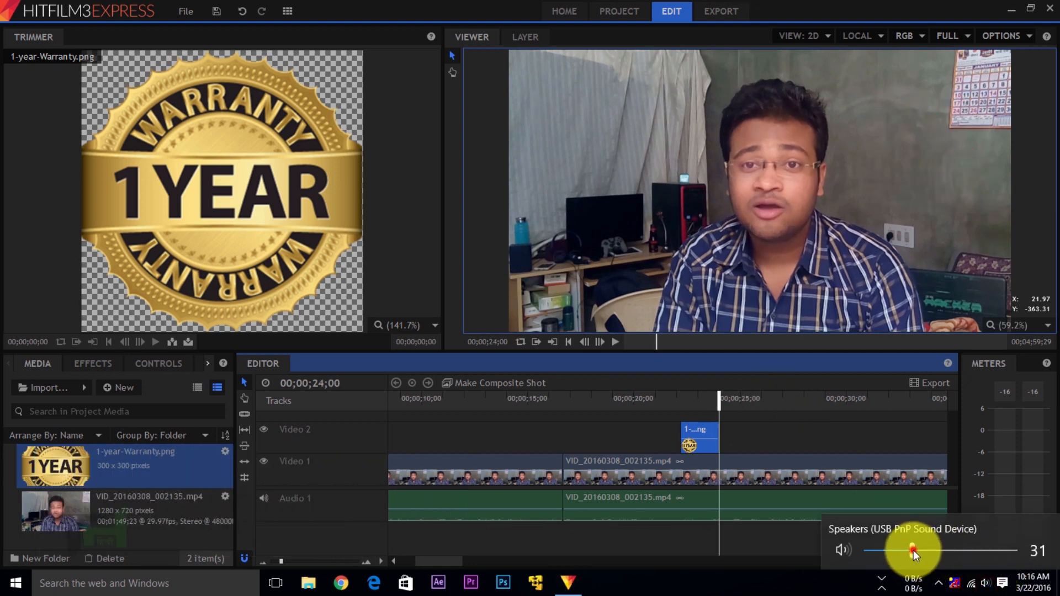
- Play back the section after the warranty image up to 00;00;34;08 to listen to the clip's original audio
{"action": "left_click", "coordinate": [761, 402]}
{"action": "key", "text": "space"}
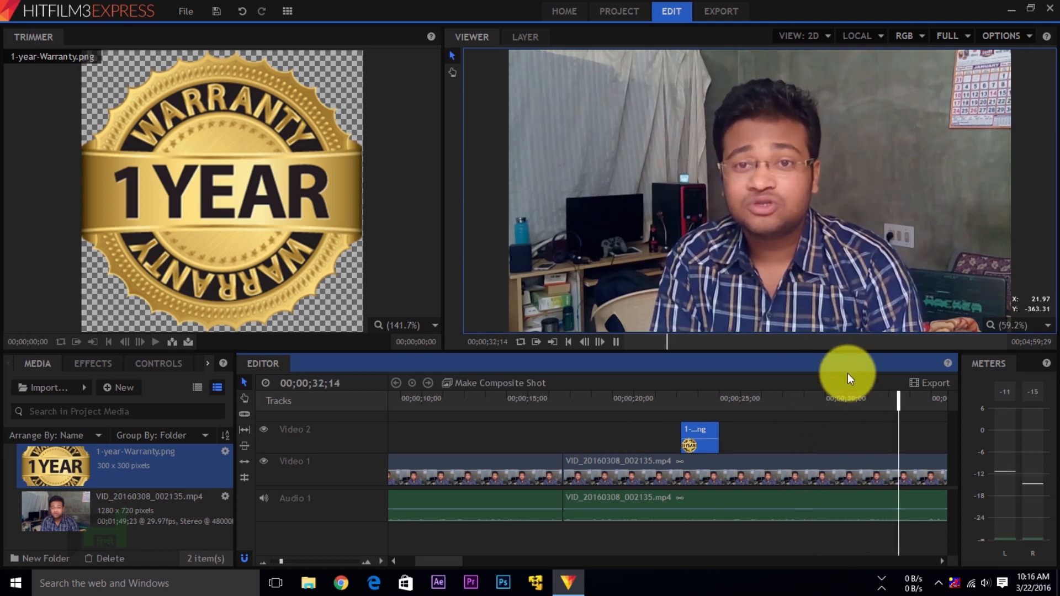
{"action": "key", "text": "space"}
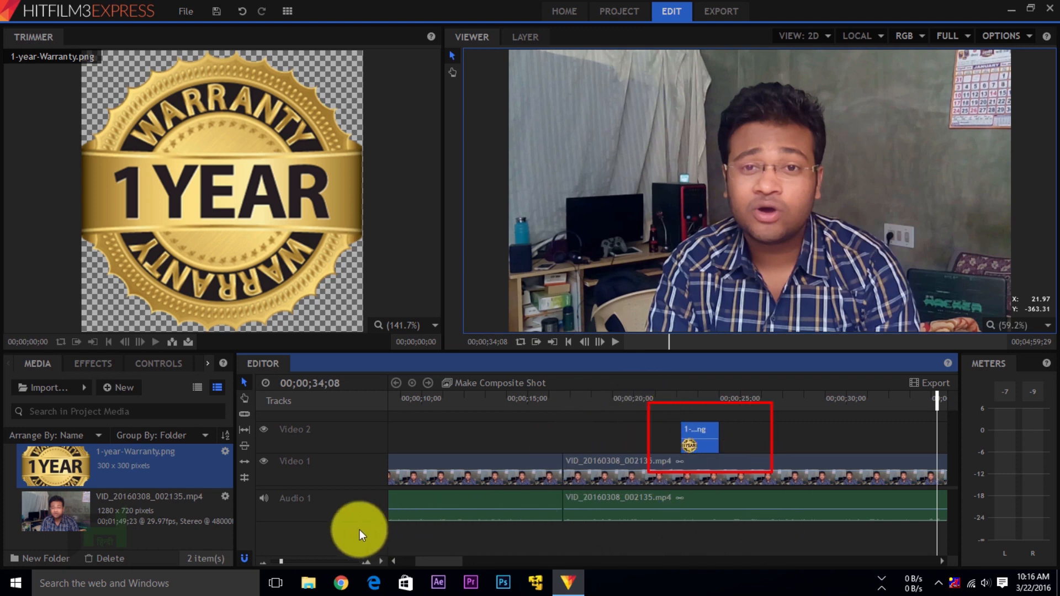
{"action": "left_click_drag", "start_coordinate": [396, 505], "coordinate": [730, 549]}
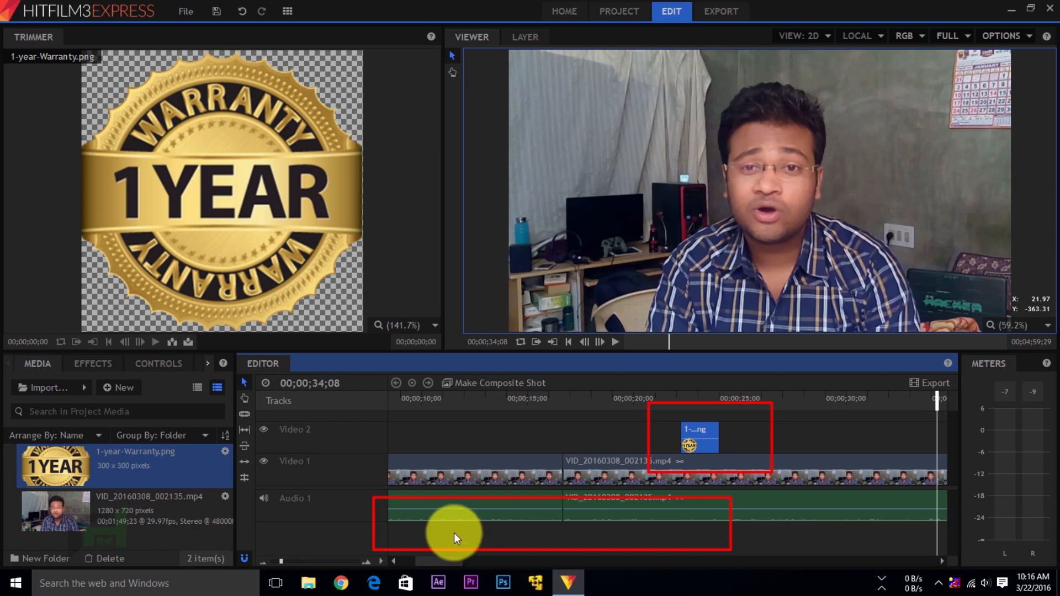
- Import Natty_Roadster.mp3 from the Music folder inside Downloads into the project media
{"action": "left_click", "coordinate": [8, 493]}
{"action": "double_click", "coordinate": [8, 493]}
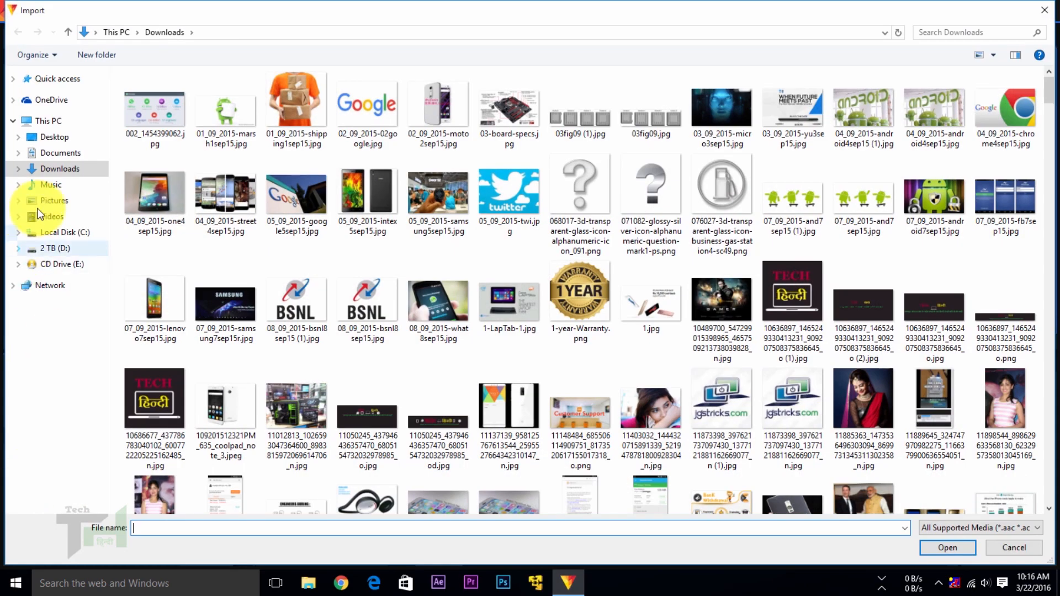
{"action": "scroll", "coordinate": [671, 314], "scroll_direction": "down", "scroll_amount": 15}
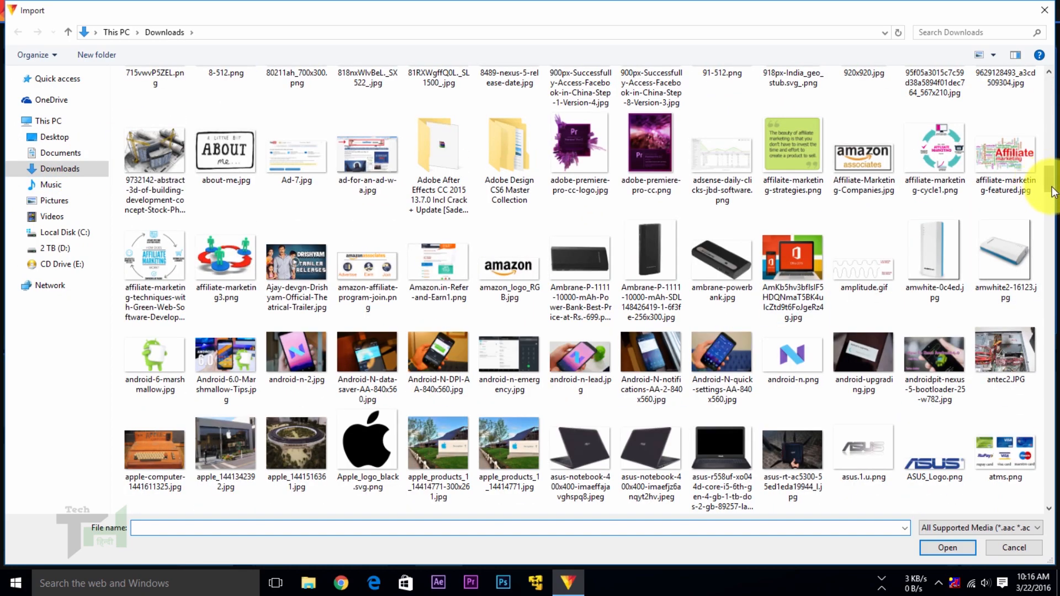
{"action": "left_click_drag", "start_coordinate": [1051, 192], "coordinate": [1048, 84]}
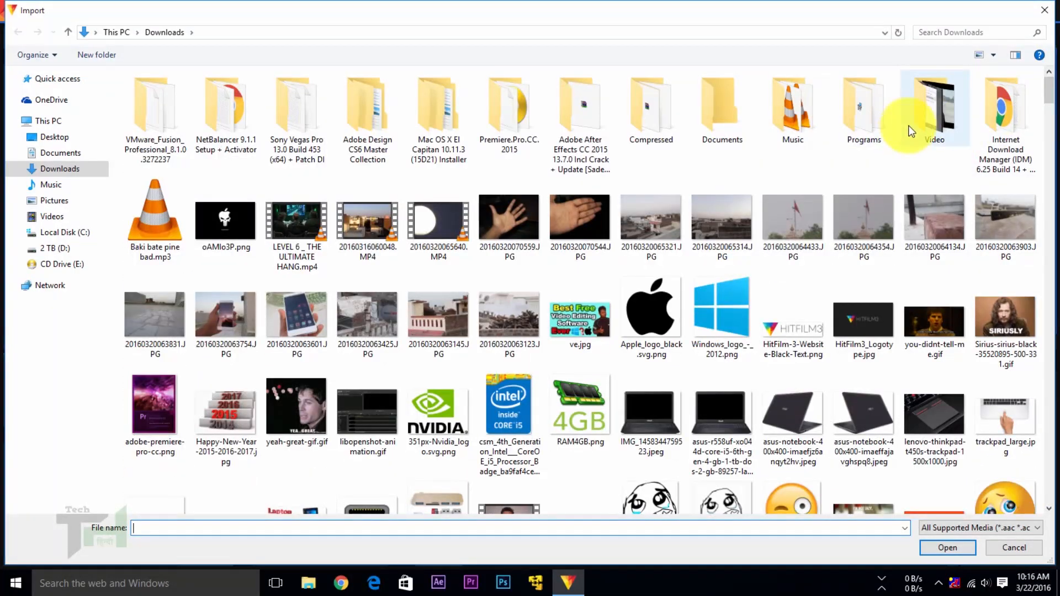
{"action": "double_click", "coordinate": [791, 114]}
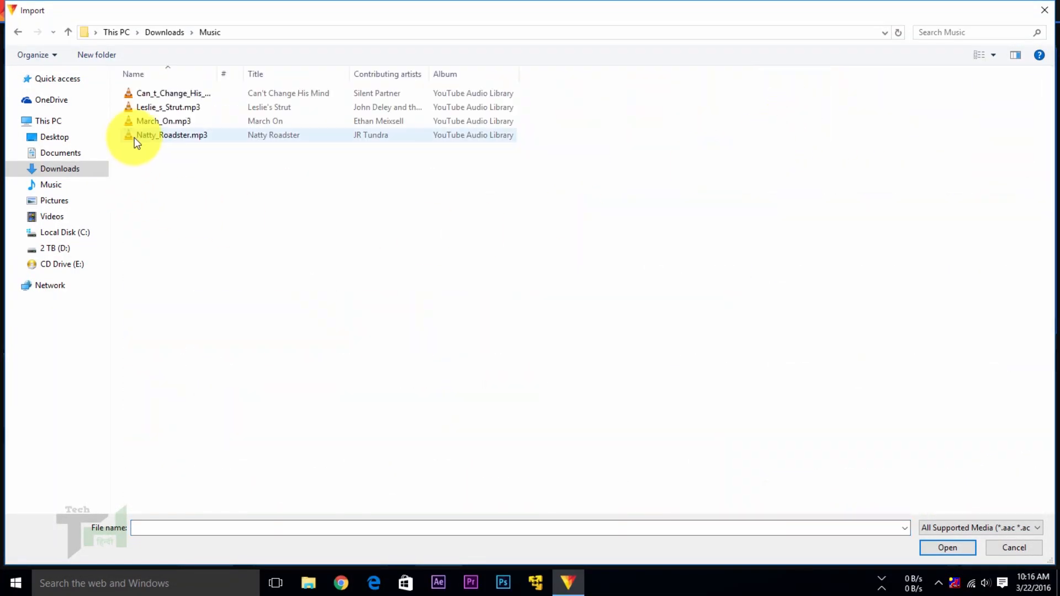
{"action": "double_click", "coordinate": [166, 135]}
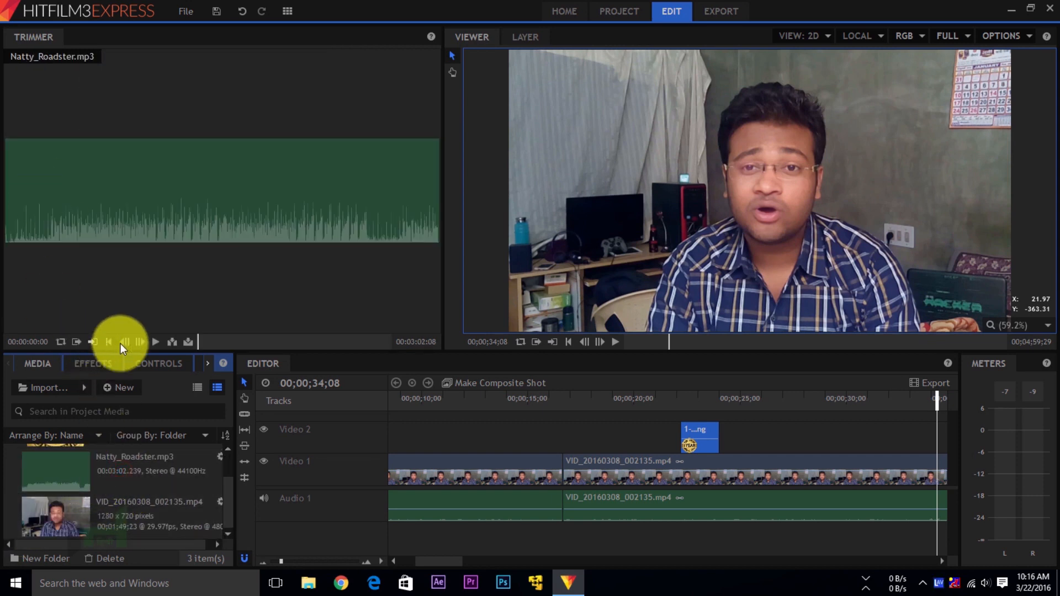
- Preview Natty_Roadster.mp3 in the Trimmer, and place it at the start of the timeline on a new audio track below Audio 1
{"action": "left_click", "coordinate": [221, 340]}
{"action": "key", "text": "space"}
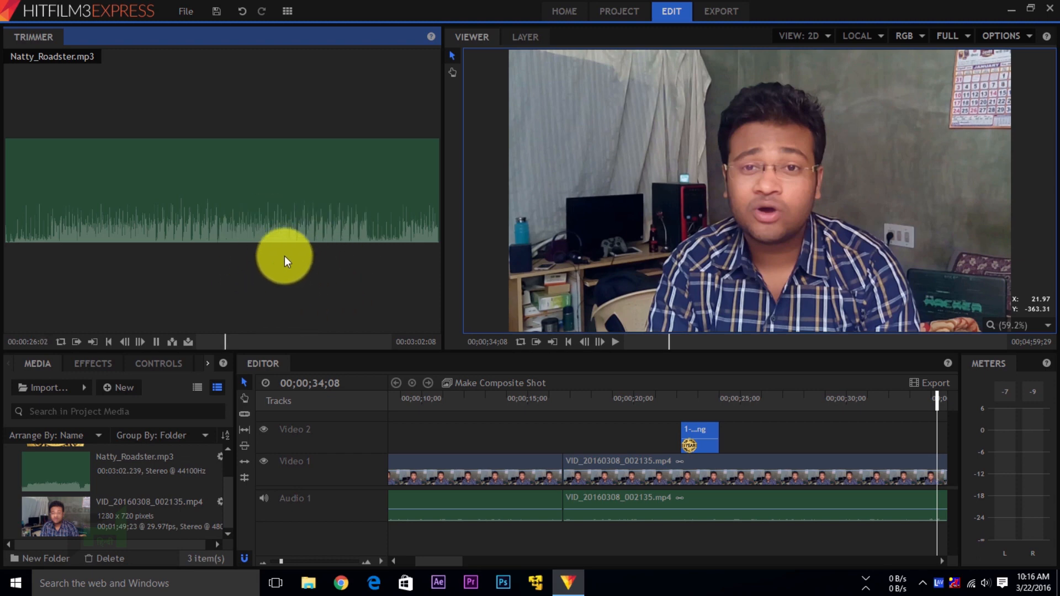
{"action": "key", "text": "space"}
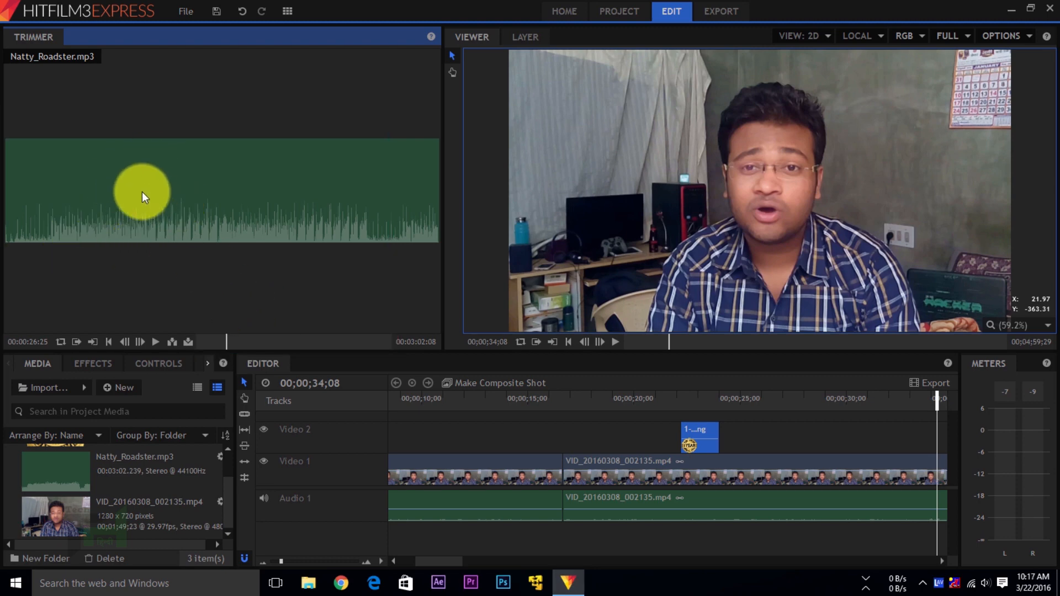
{"action": "scroll", "coordinate": [393, 539], "scroll_direction": "up", "scroll_amount": 5}
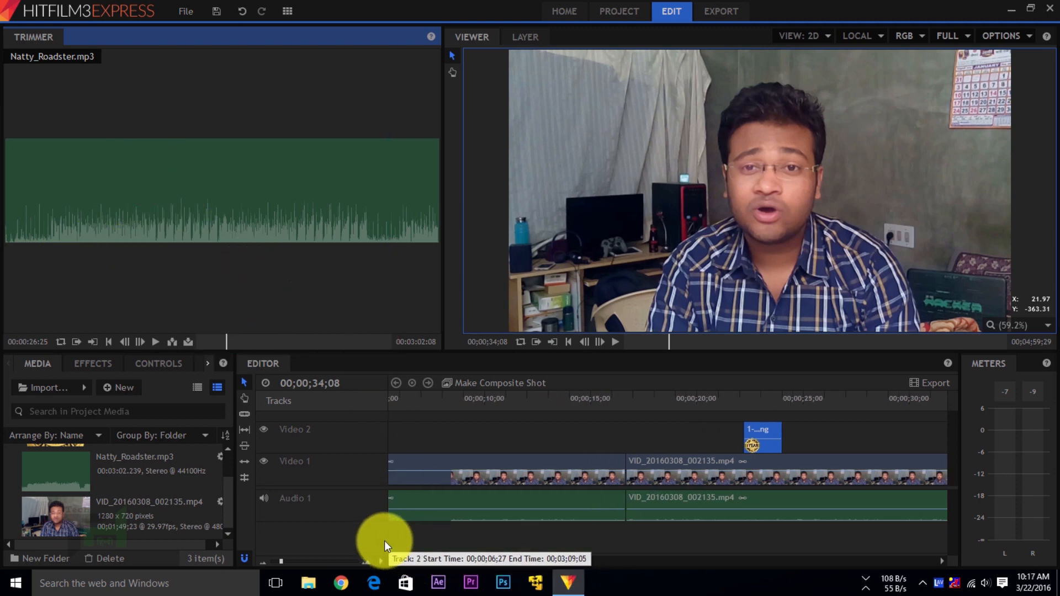
{"action": "left_click_drag", "start_coordinate": [464, 505], "coordinate": [398, 540]}
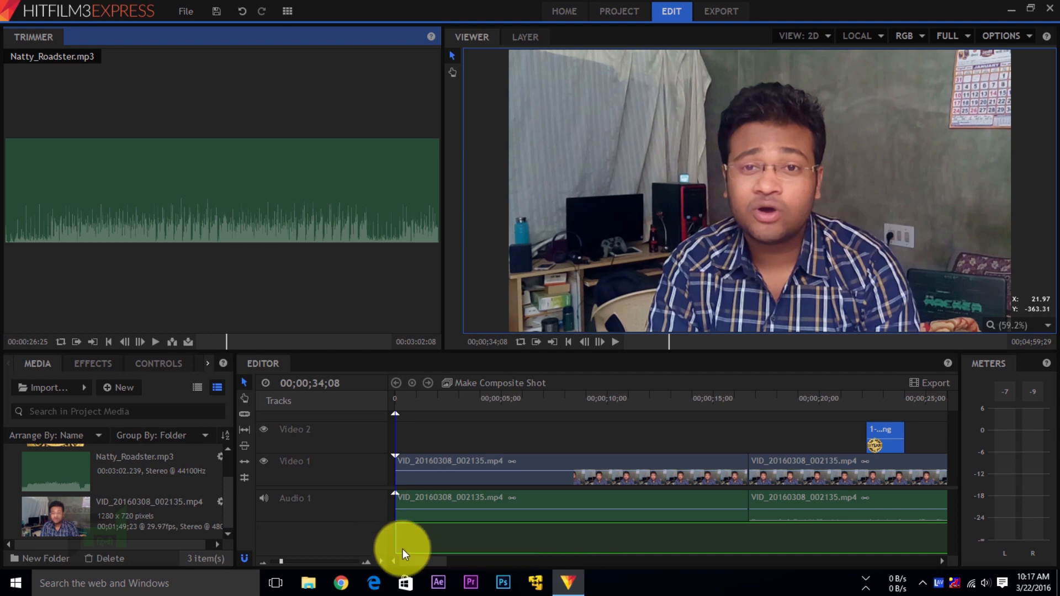
- Play back the timeline from about 00;00;07;09 to 00;00;13;22 to hear the voice together with the background music
{"action": "left_click", "coordinate": [550, 405]}
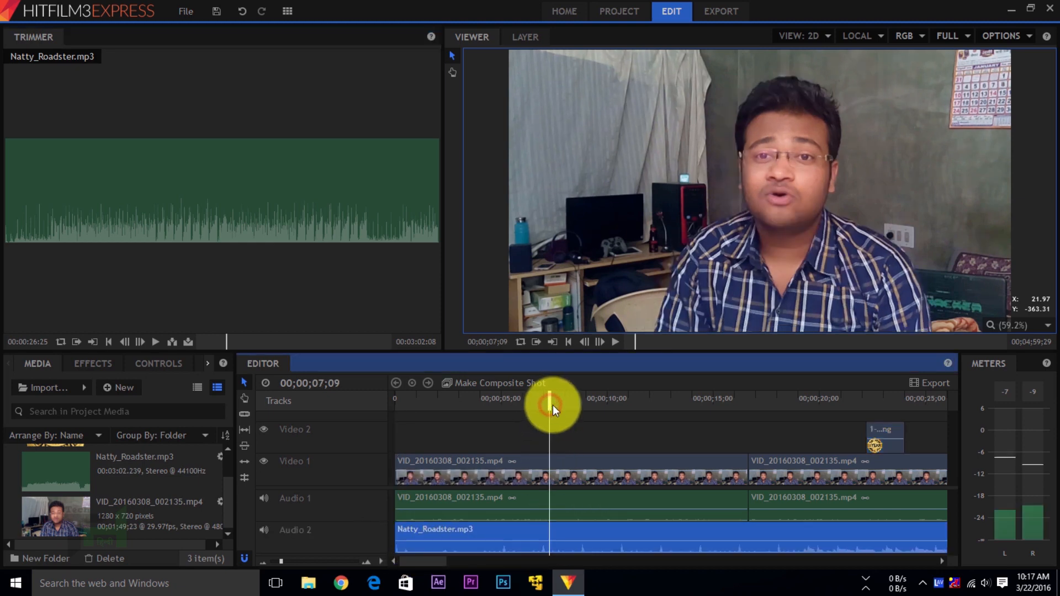
{"action": "key", "text": "space"}
{"action": "left_click_drag", "start_coordinate": [602, 408], "coordinate": [588, 403]}
{"action": "key", "text": "space"}
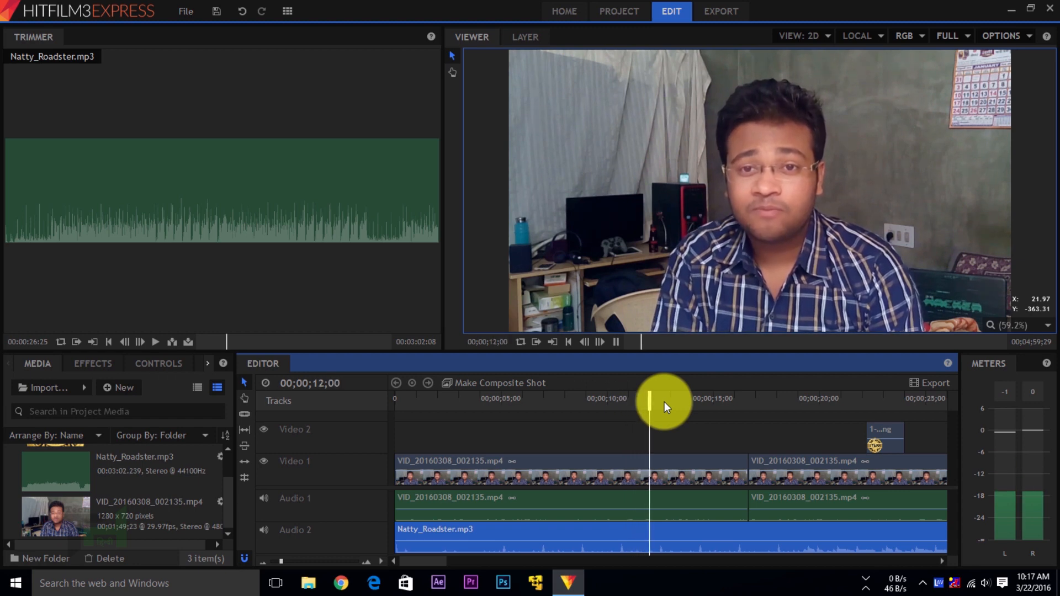
{"action": "key", "text": "space"}
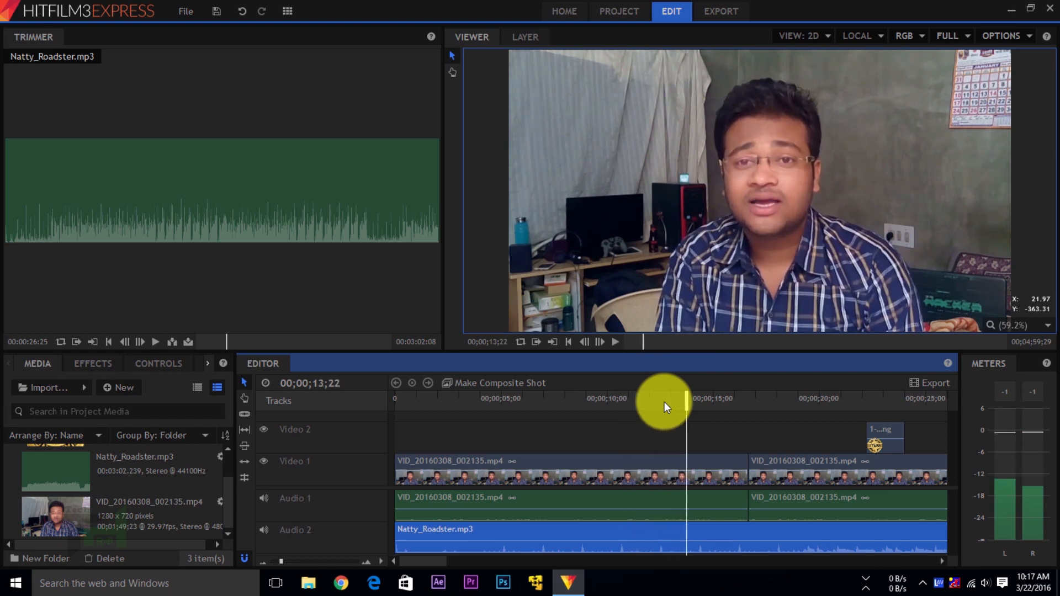
- Try a lower and a higher volume for the Natty_Roadster.mp3 clip with its level line on Audio 2, playing back each one
{"action": "left_click", "coordinate": [619, 504]}
{"action": "left_click", "coordinate": [609, 533]}
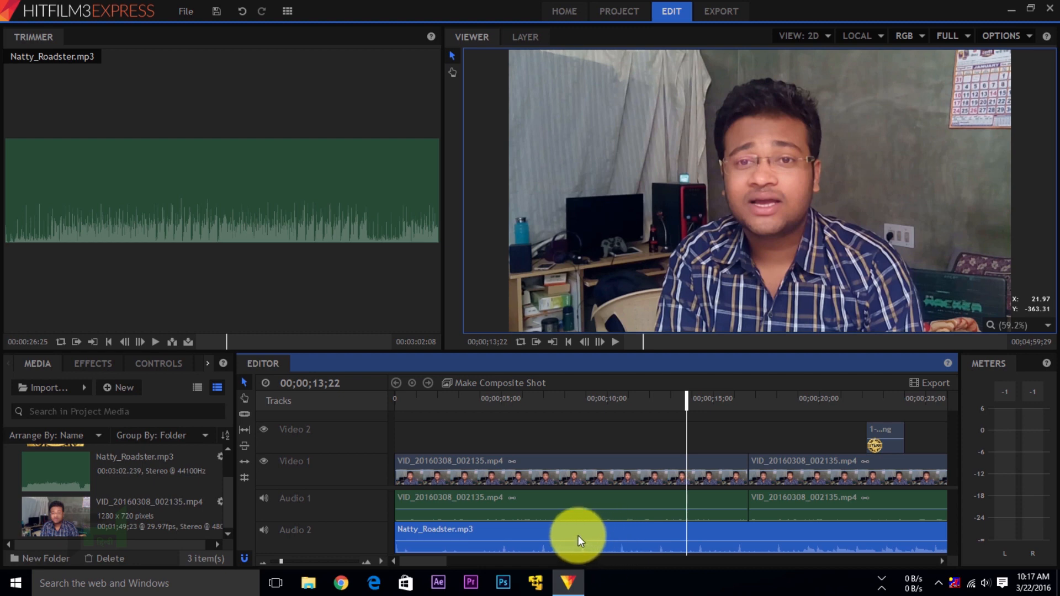
{"action": "left_click", "coordinate": [617, 540]}
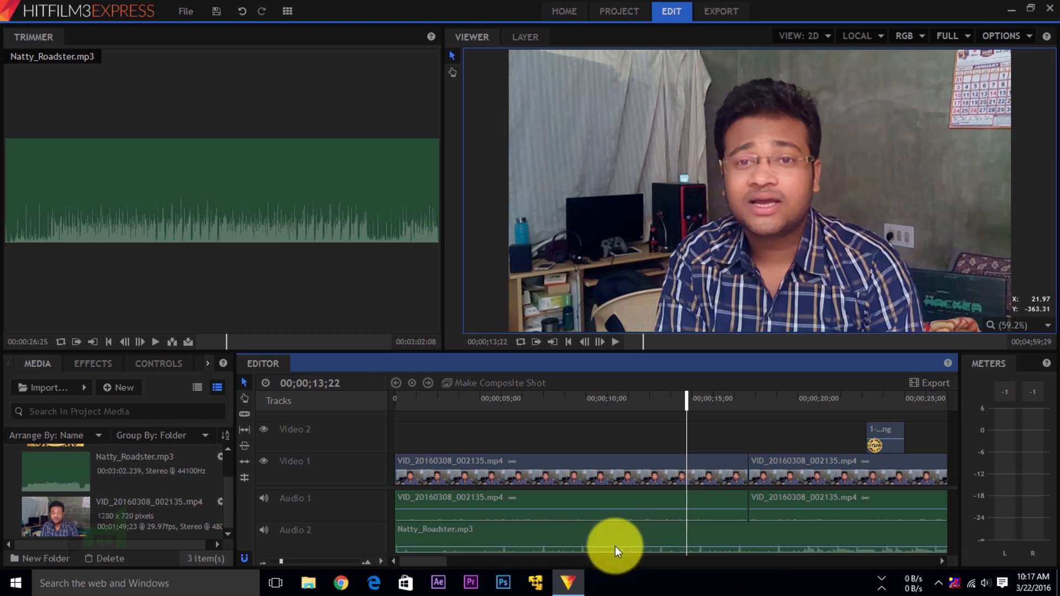
{"action": "key", "text": "space"}
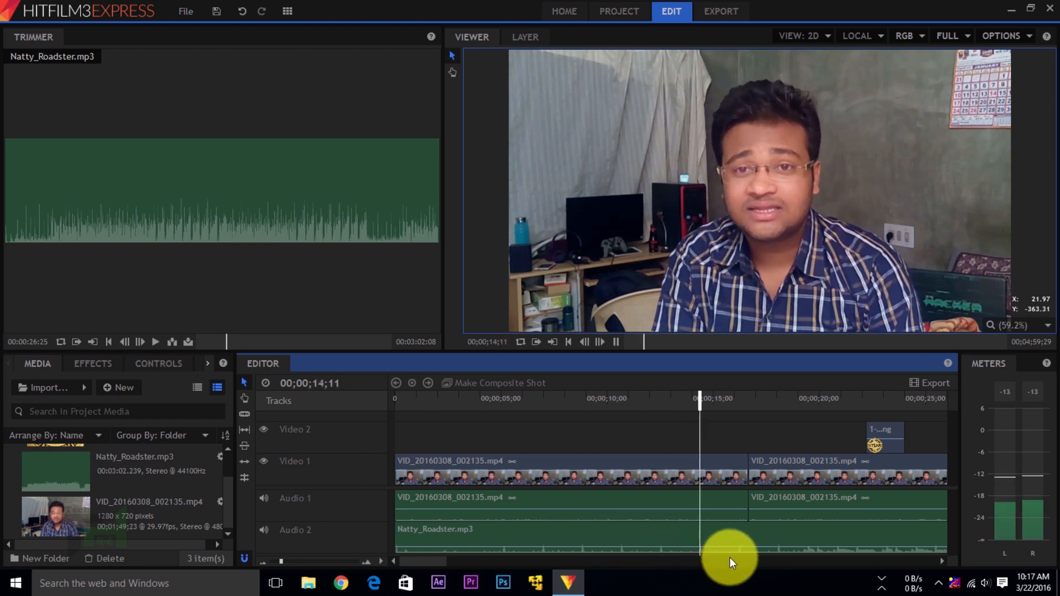
{"action": "left_click", "coordinate": [684, 546]}
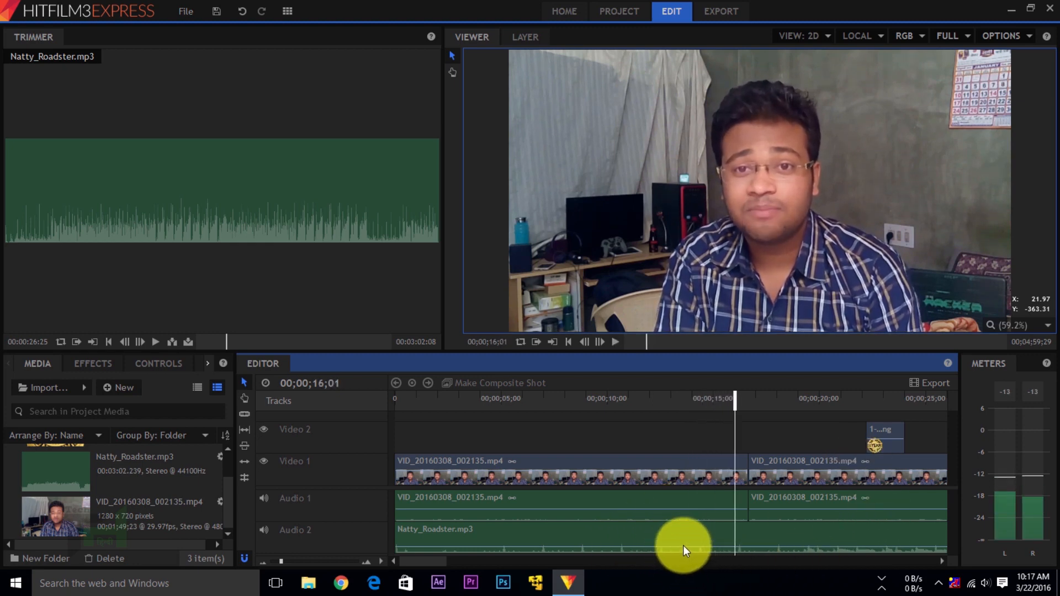
{"action": "key", "text": "space"}
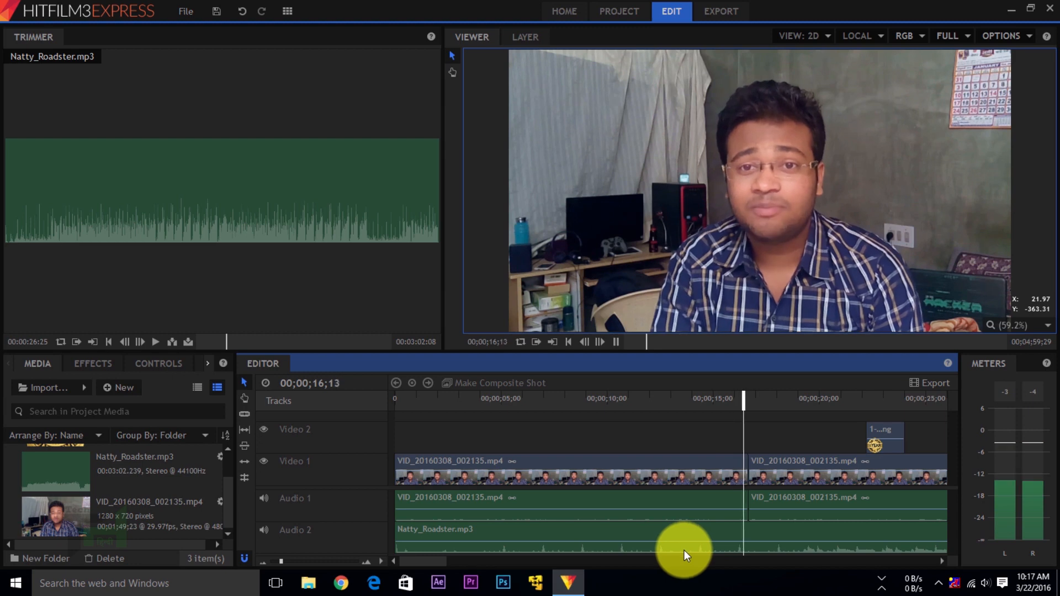
{"action": "key", "text": "space"}
- Lower the Level property of the Natty_Roadster.mp3 clip on Audio 2 to about -18.2
{"action": "left_click", "coordinate": [576, 529]}
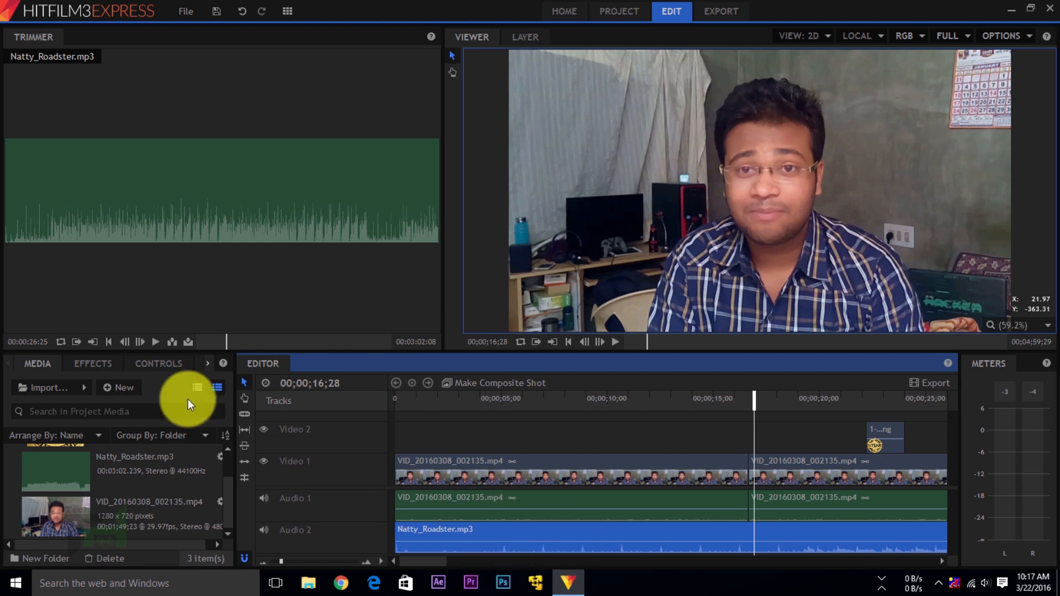
{"action": "left_click", "coordinate": [135, 489]}
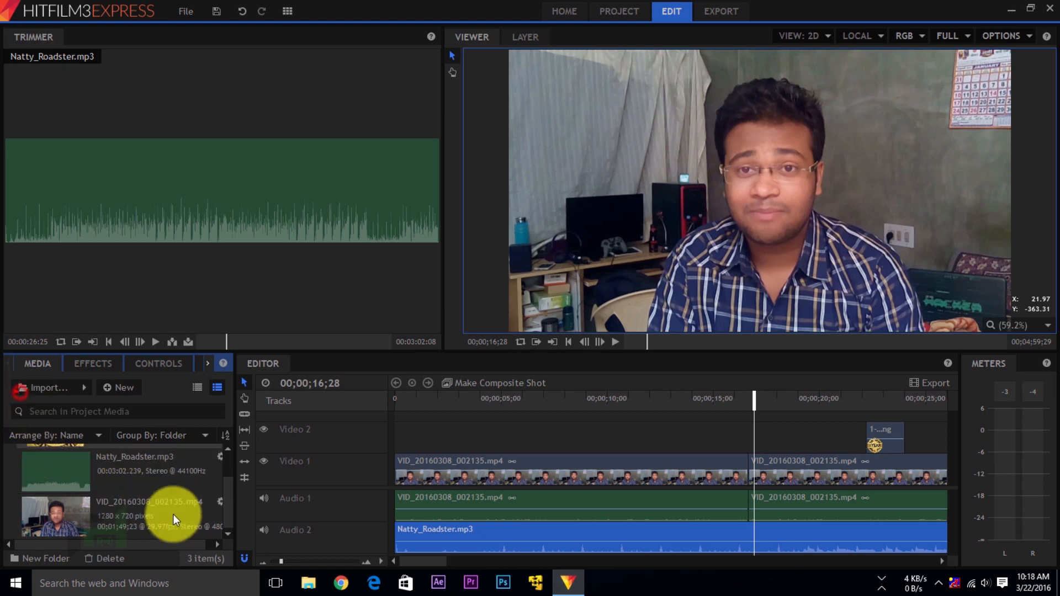
{"action": "left_click", "coordinate": [161, 365]}
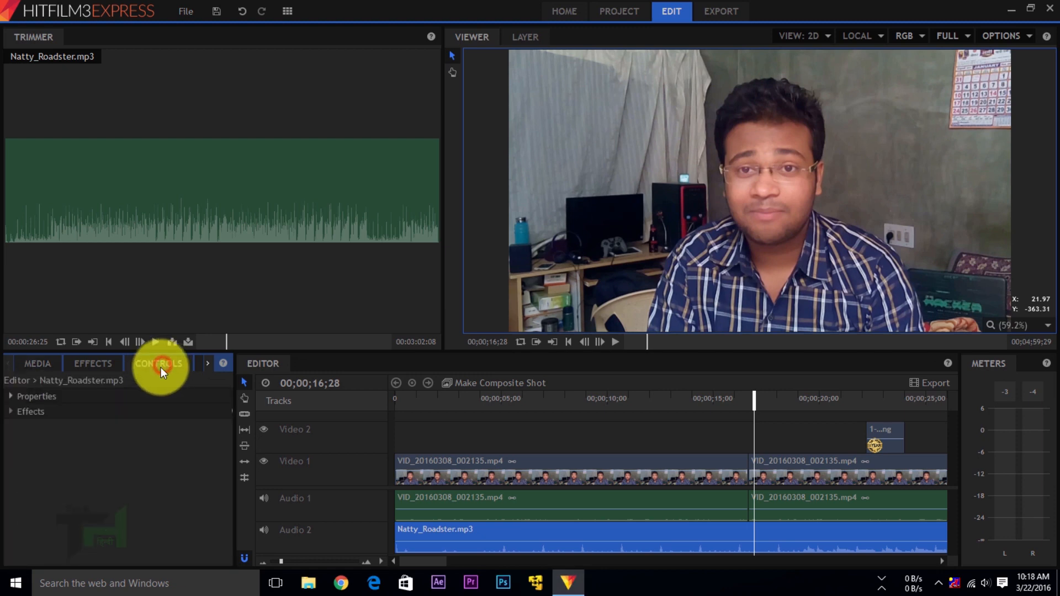
{"action": "left_click", "coordinate": [10, 397]}
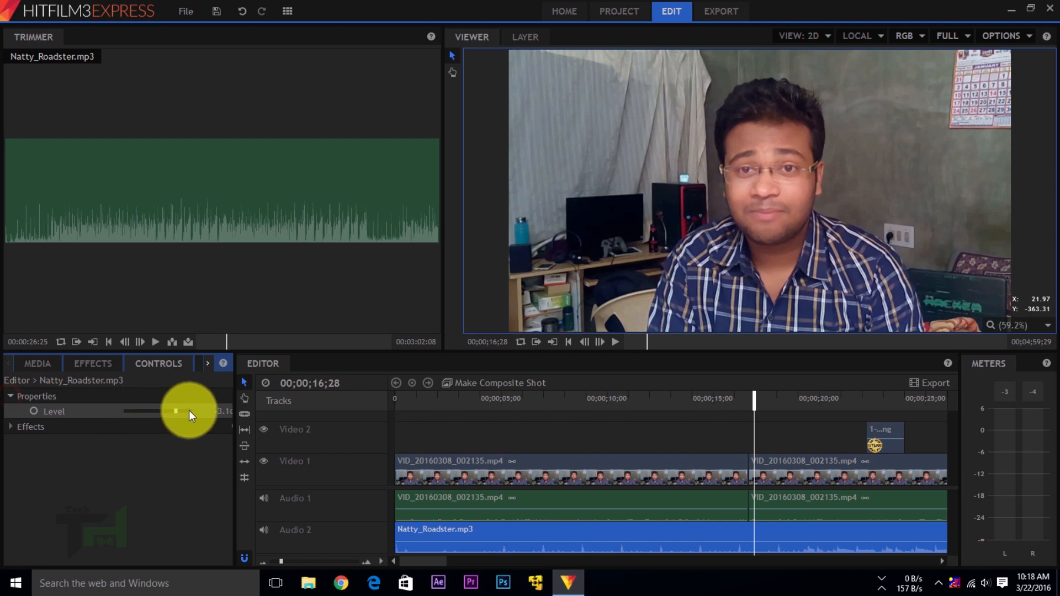
{"action": "mouse_move", "coordinate": [175, 409]}
{"action": "left_mouse_down"}
{"action": "mouse_move", "coordinate": [156, 412]}
{"action": "mouse_move", "coordinate": [188, 413]}
{"action": "mouse_move", "coordinate": [118, 414]}
{"action": "mouse_move", "coordinate": [207, 418]}
{"action": "mouse_move", "coordinate": [138, 412]}
{"action": "mouse_move", "coordinate": [180, 416]}
{"action": "mouse_move", "coordinate": [155, 415]}
{"action": "mouse_move", "coordinate": [164, 415]}
{"action": "left_mouse_up"}
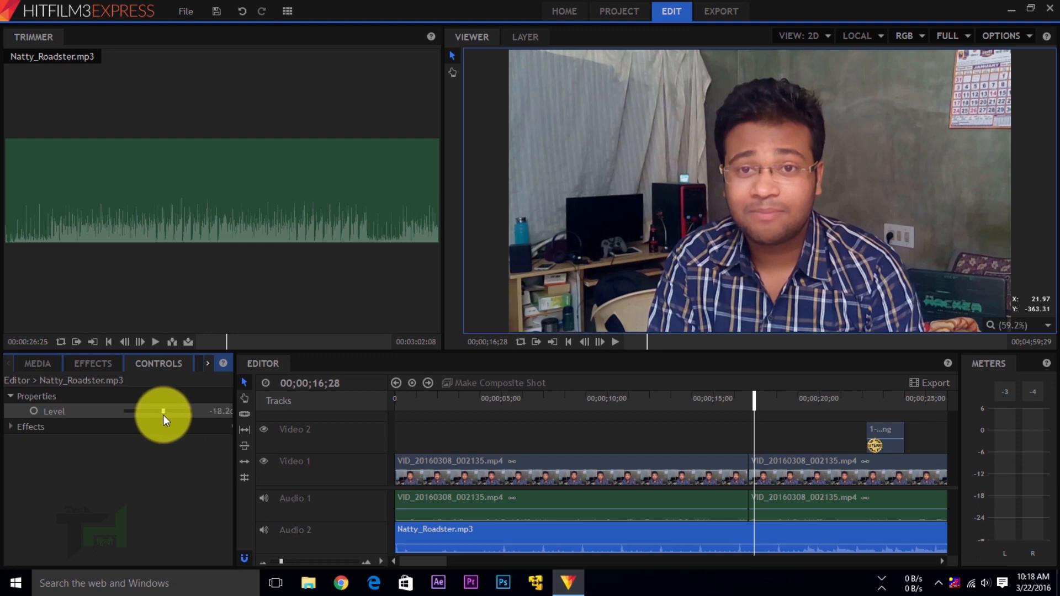
- Play back the section from 00;00;21;16 to 00;00;22;19 to check the lowered music under the voice
{"action": "left_click", "coordinate": [504, 401]}
{"action": "left_click", "coordinate": [547, 461]}
{"action": "left_click", "coordinate": [852, 402]}
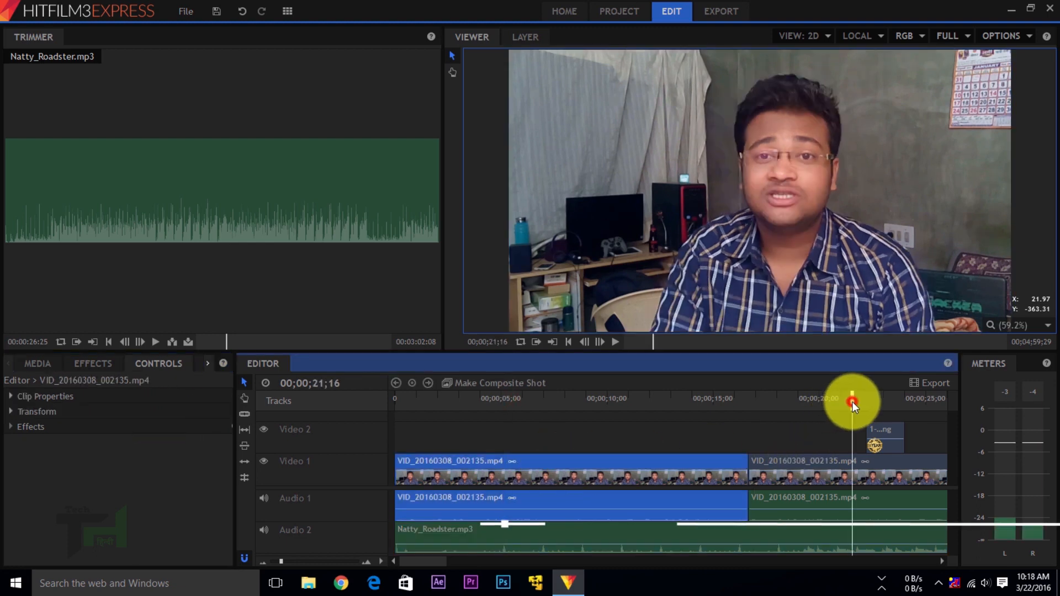
{"action": "key", "text": "space"}
{"action": "key", "text": "space"}
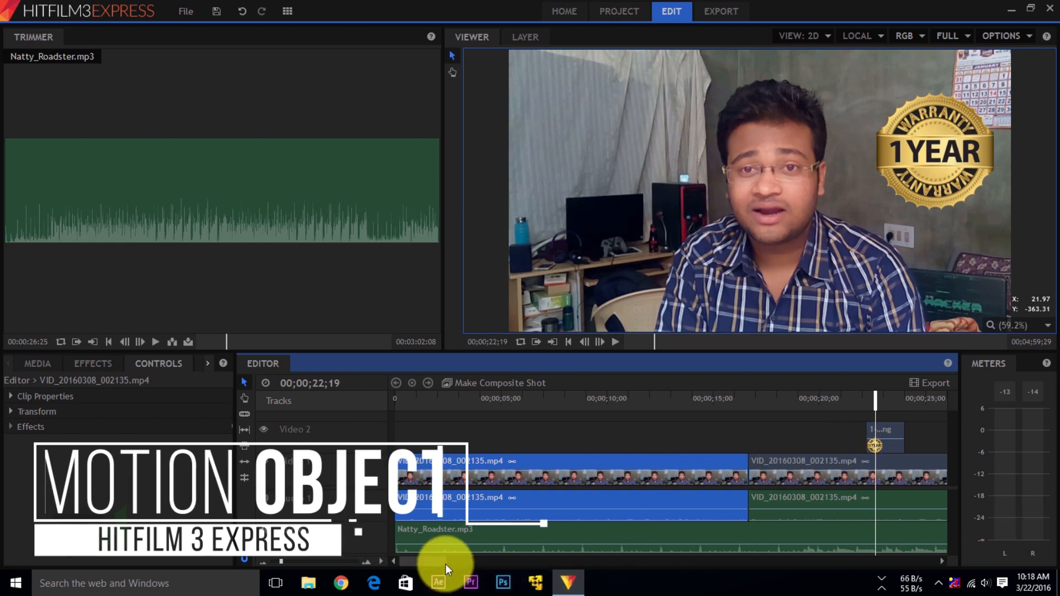
{"action": "left_click", "coordinate": [264, 561]}
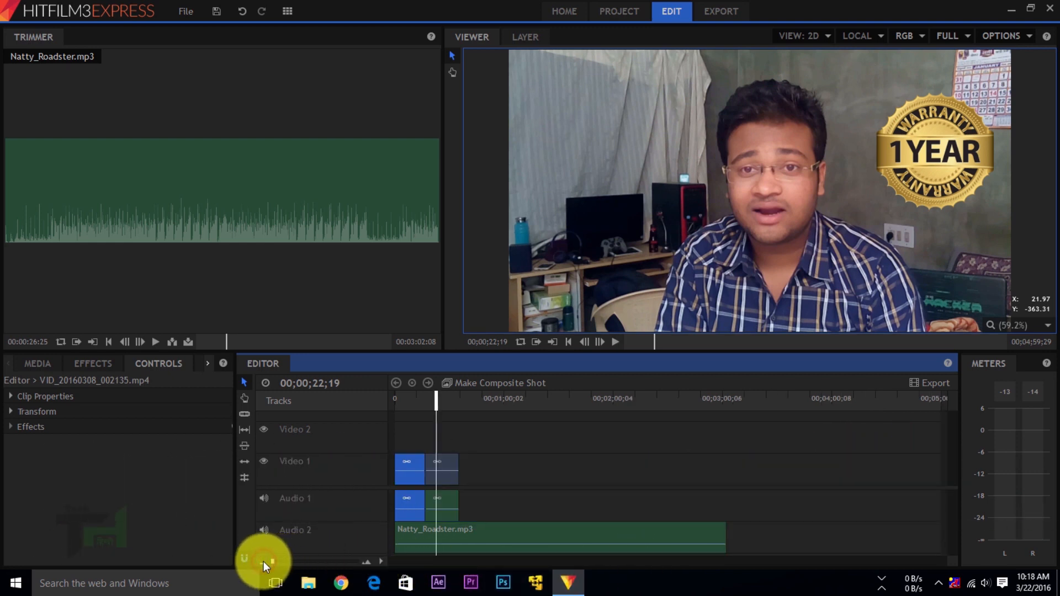
- Move the 1-year-Warranty.png image slightly left and down in the frame at 00;00;22;21
{"action": "left_click", "coordinate": [366, 561]}
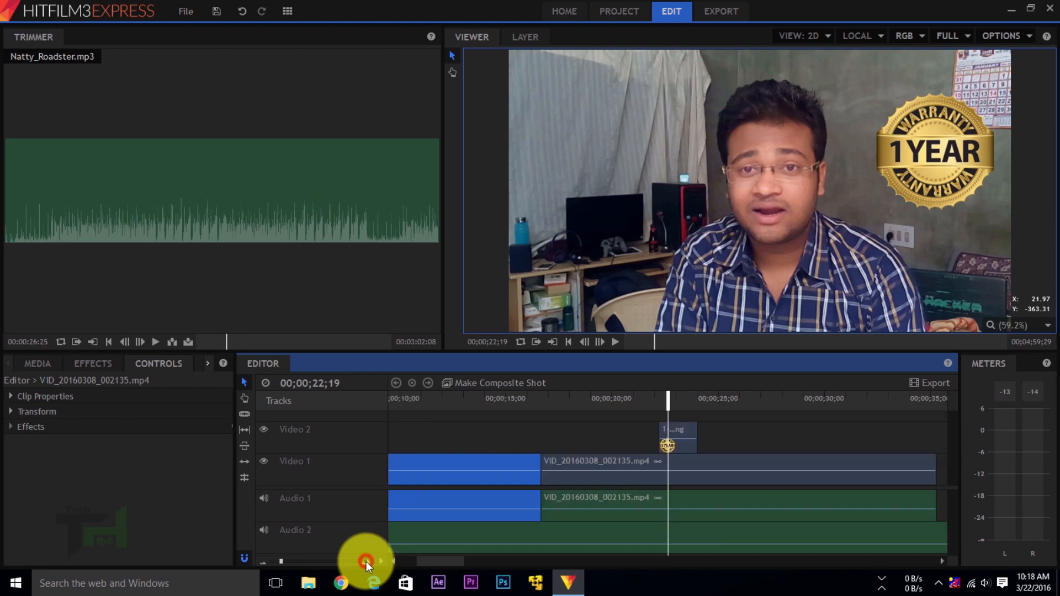
{"action": "left_click", "coordinate": [651, 401]}
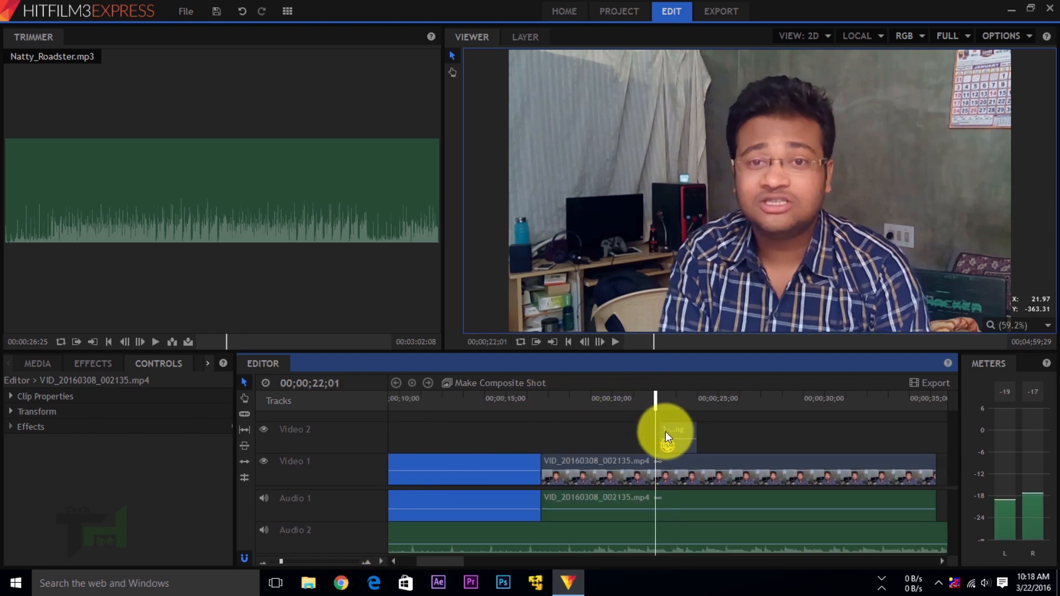
{"action": "left_click", "coordinate": [664, 432]}
{"action": "left_click", "coordinate": [669, 397]}
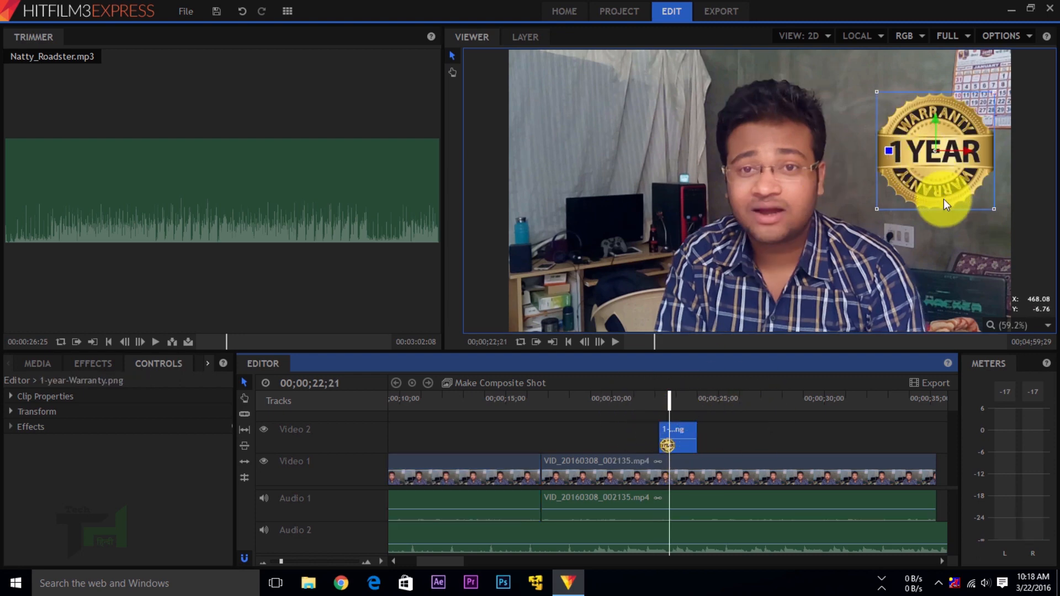
{"action": "mouse_move", "coordinate": [913, 145]}
{"action": "left_mouse_down"}
{"action": "mouse_move", "coordinate": [1055, 142]}
{"action": "mouse_move", "coordinate": [906, 144]}
{"action": "left_mouse_up"}
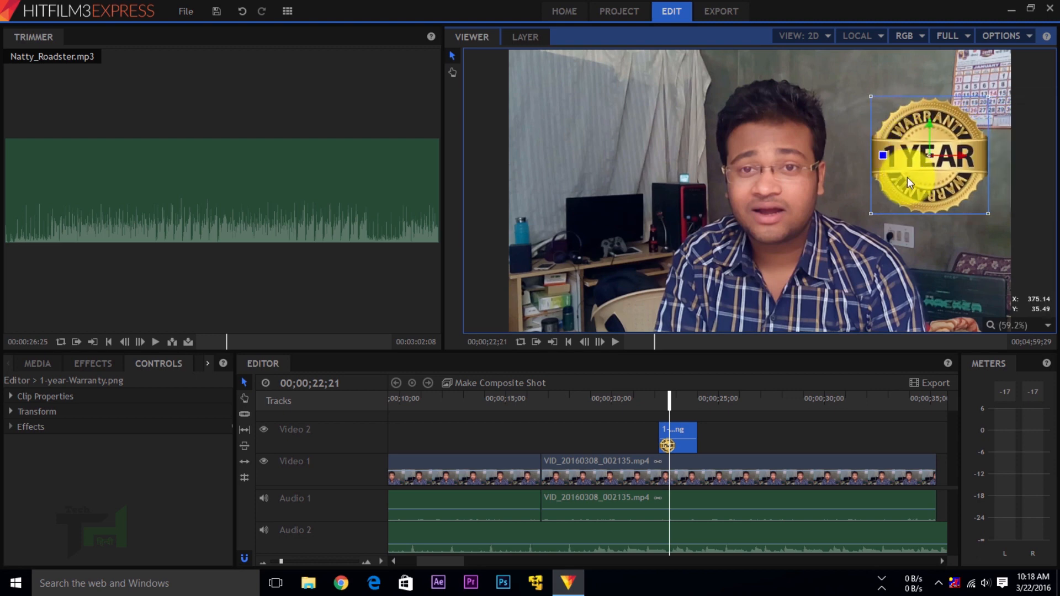
{"action": "mouse_move", "coordinate": [906, 178]}
{"action": "left_mouse_down"}
{"action": "mouse_move", "coordinate": [1049, 176]}
{"action": "mouse_move", "coordinate": [897, 180]}
{"action": "left_mouse_up"}
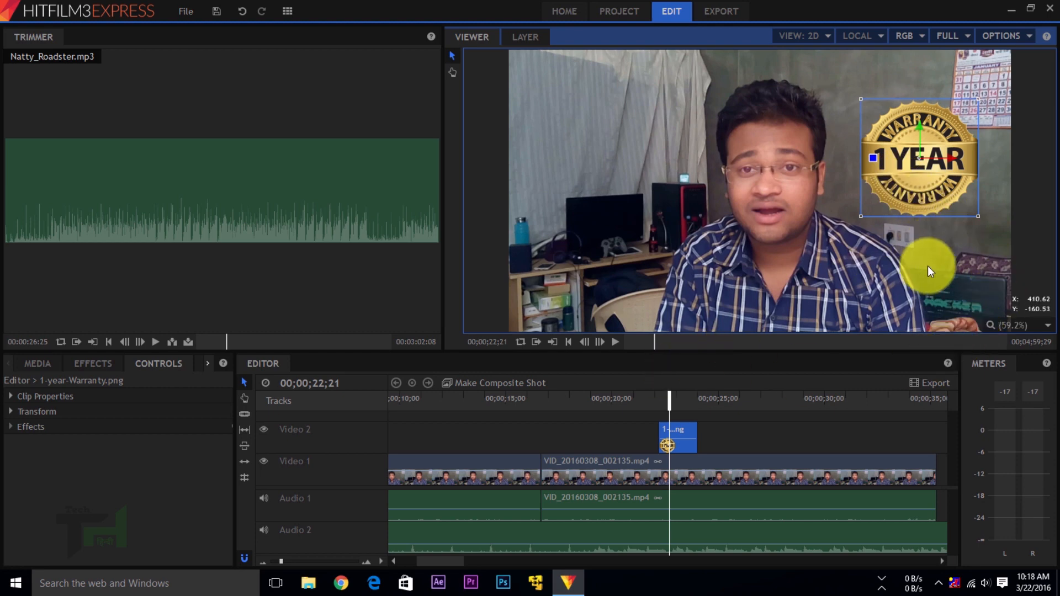
- Search the effects for "push" and add the Push video transition to the start of the 1-year-Warranty.png clip on Video 2
{"action": "left_click", "coordinate": [675, 432]}
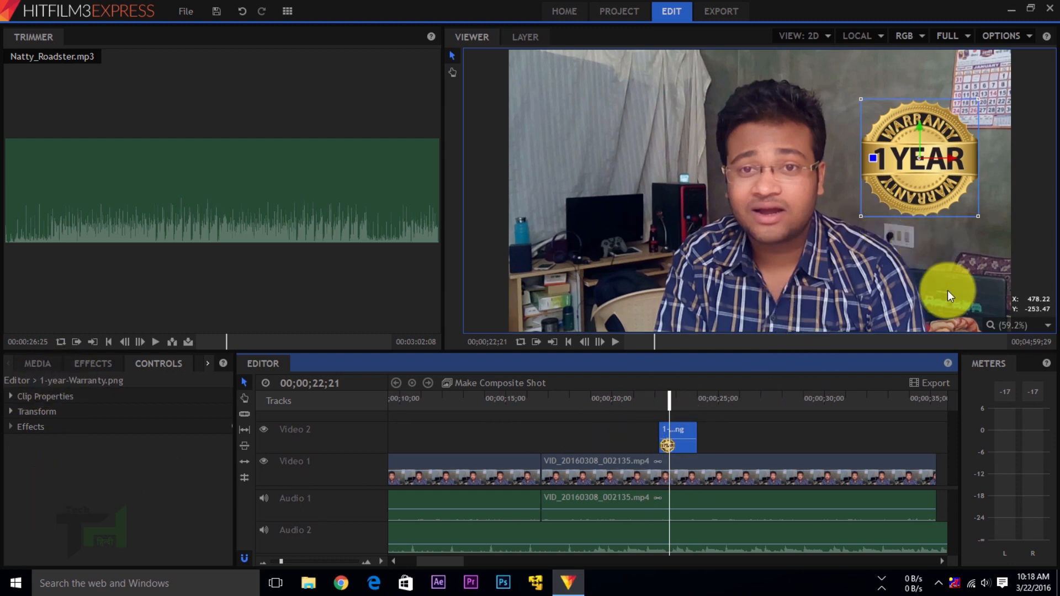
{"action": "left_click", "coordinate": [94, 363]}
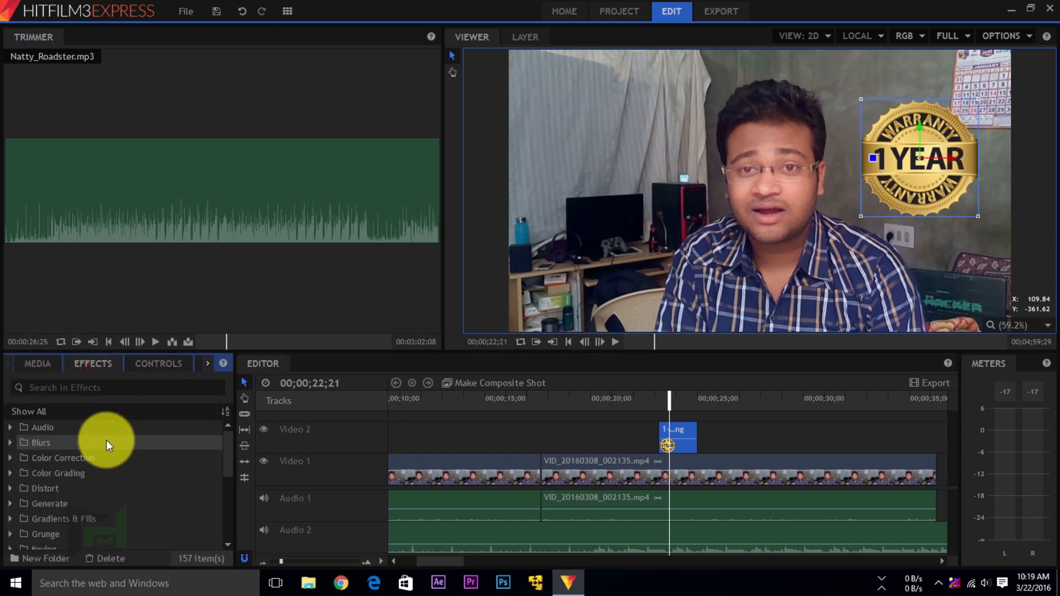
{"action": "left_click", "coordinate": [65, 387]}
{"action": "scroll", "coordinate": [64, 453], "scroll_direction": "down", "scroll_amount": 5}
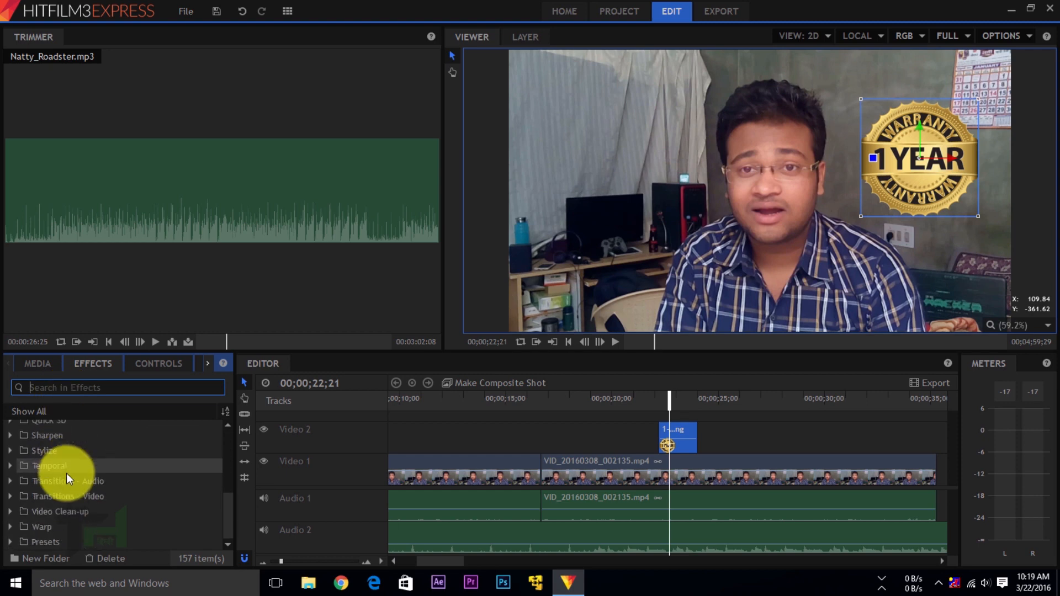
{"action": "scroll", "coordinate": [88, 483], "scroll_direction": "up", "scroll_amount": 4}
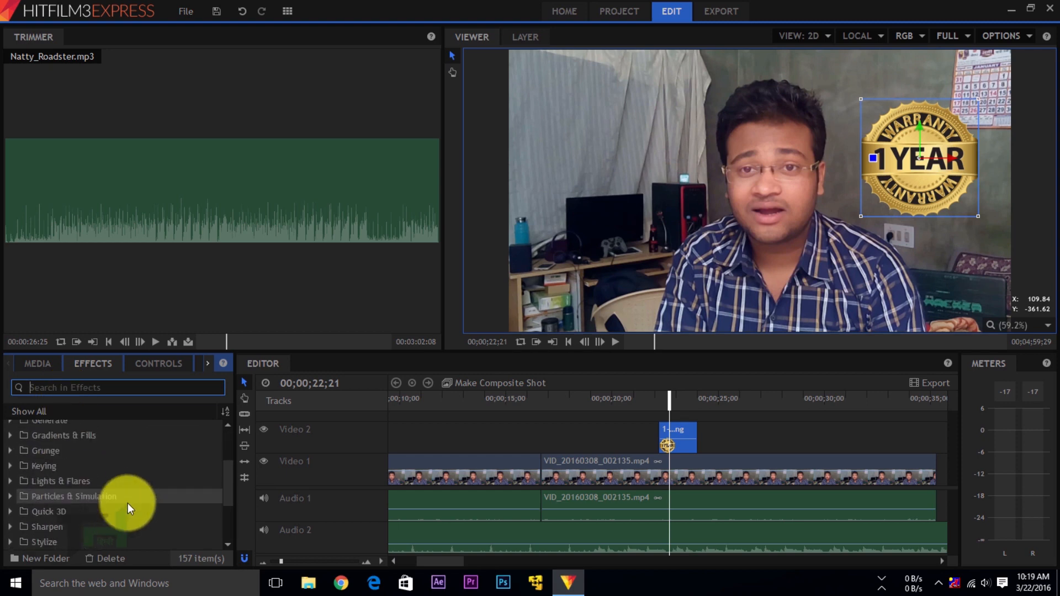
{"action": "scroll", "coordinate": [127, 502], "scroll_direction": "up", "scroll_amount": 4}
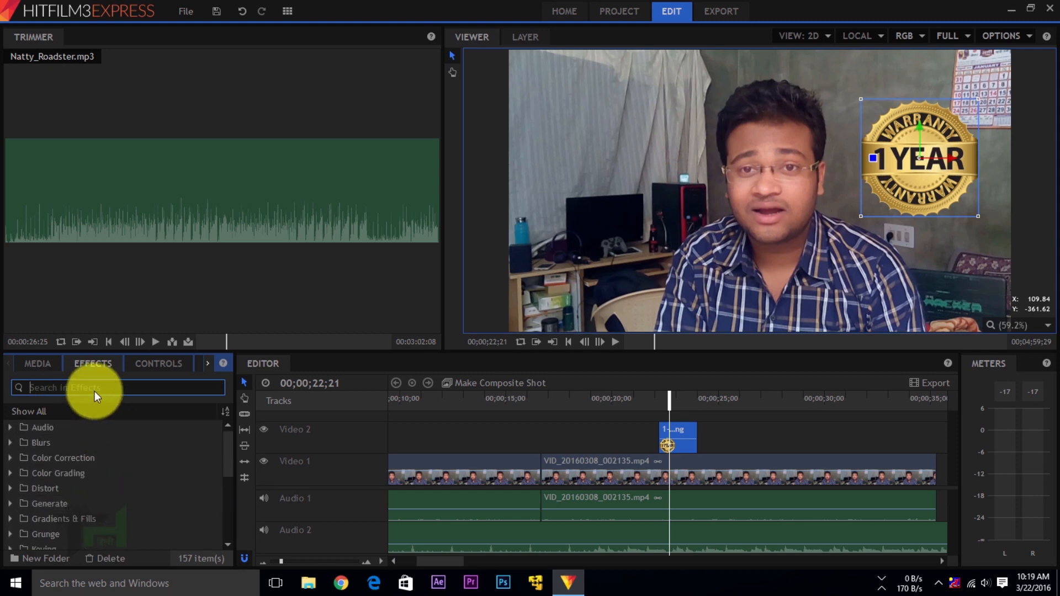
{"action": "type", "text": "push"}
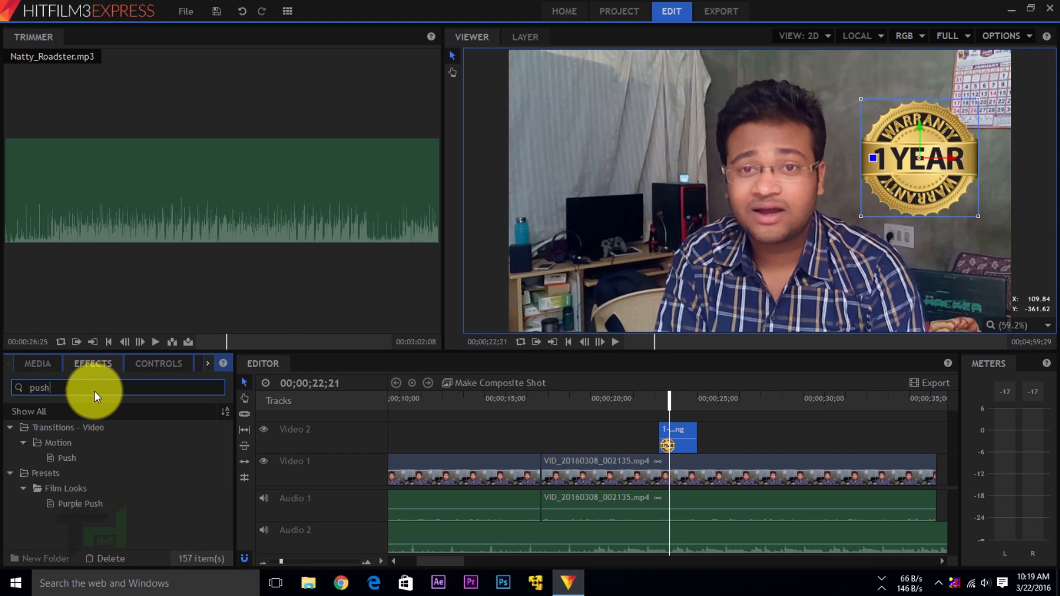
{"action": "left_click", "coordinate": [64, 463]}
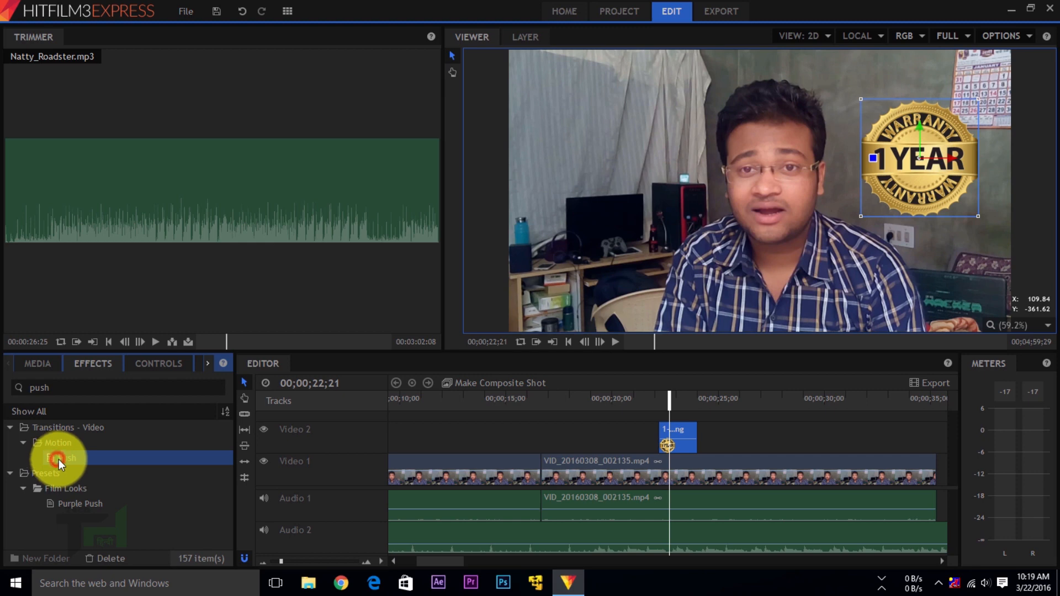
{"action": "left_click_drag", "start_coordinate": [176, 462], "coordinate": [532, 447]}
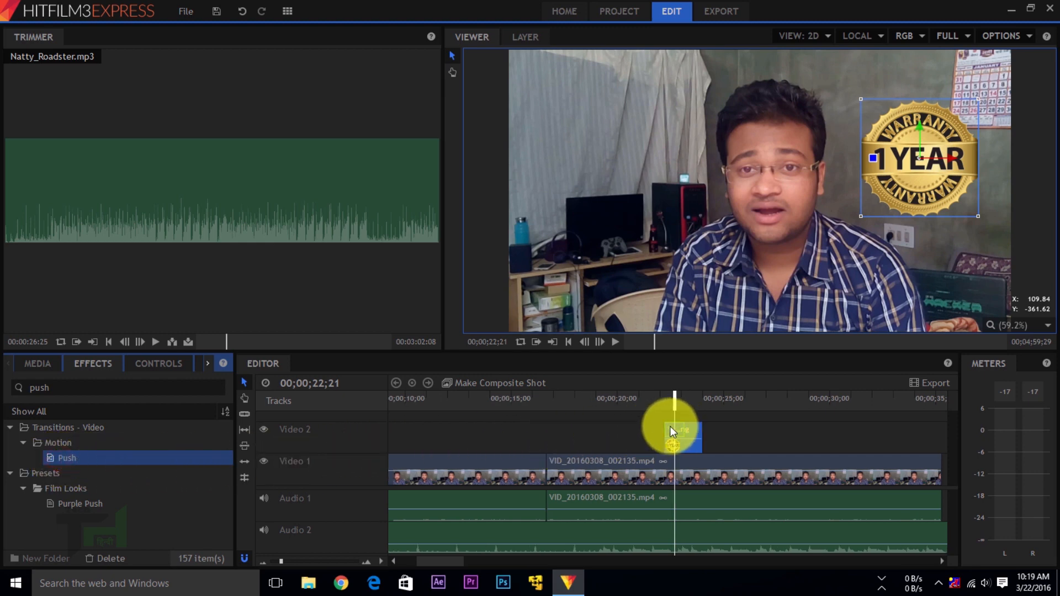
{"action": "left_click_drag", "start_coordinate": [668, 430], "coordinate": [667, 429]}
- Play back the section from about 00;00;21;27 to 00;00;23;23 to check the Push transition on the warranty image
{"action": "left_click", "coordinate": [658, 404]}
{"action": "key", "text": "space"}
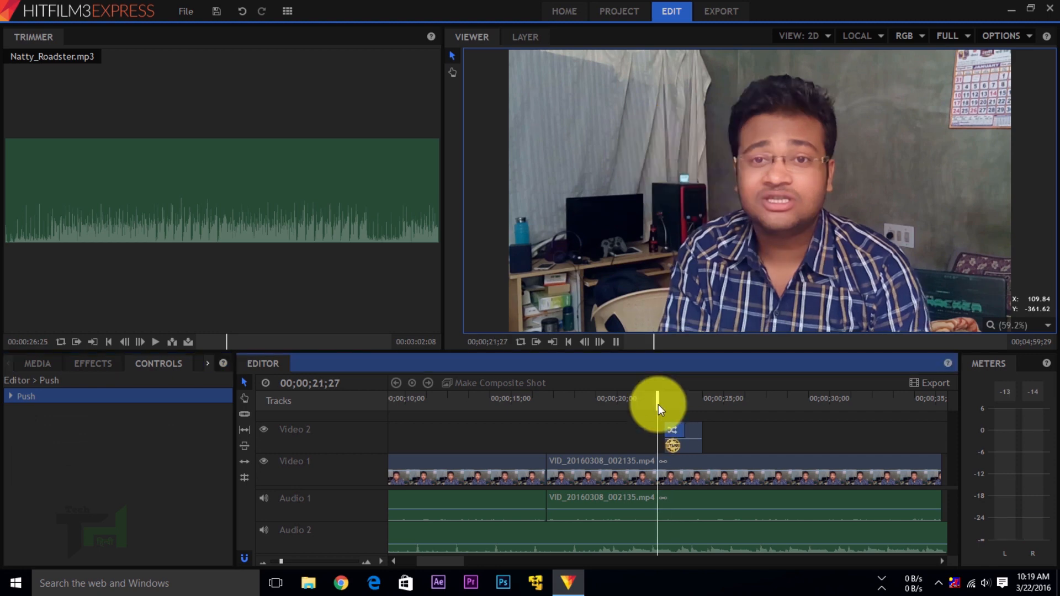
{"action": "key", "text": "space"}
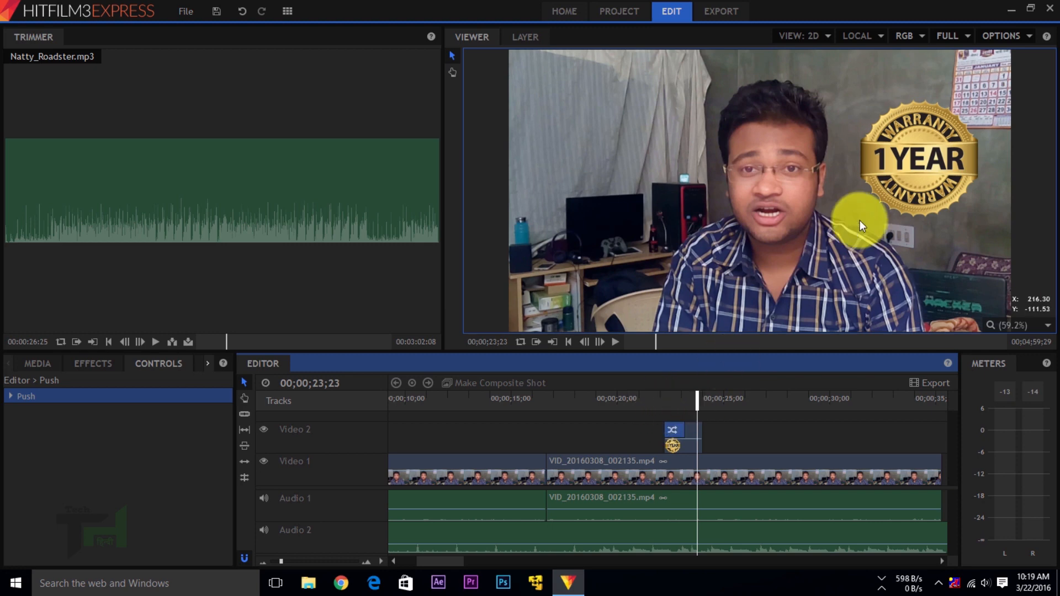
- Reposition the 1-year-Warranty.png image slightly up and left in the frame at 00;00;23;23
{"action": "left_click", "coordinate": [919, 164]}
{"action": "left_click", "coordinate": [916, 167]}
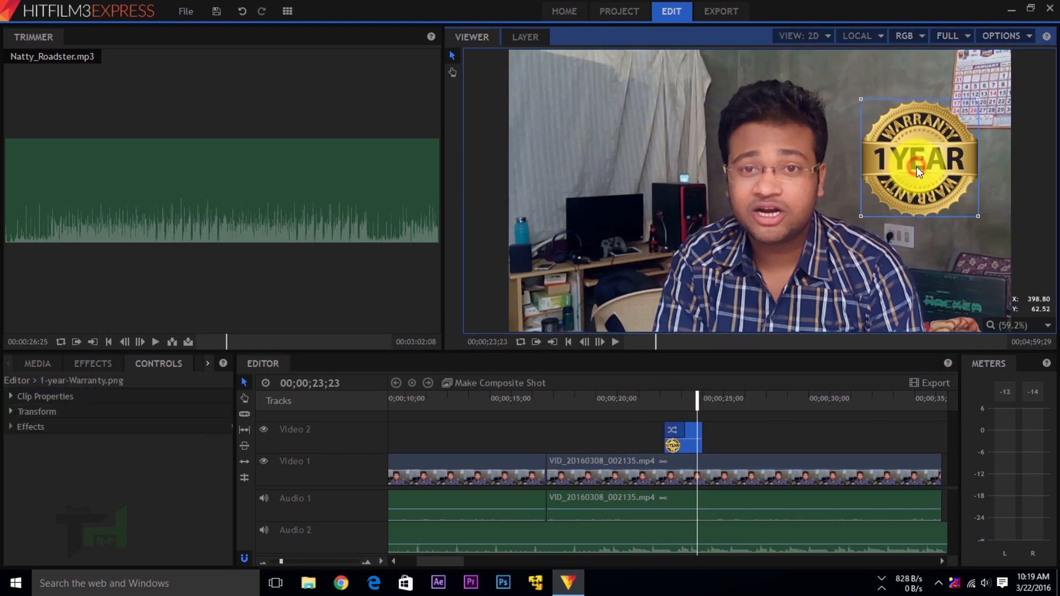
{"action": "mouse_move", "coordinate": [918, 166]}
{"action": "left_mouse_down"}
{"action": "mouse_move", "coordinate": [1050, 170]}
{"action": "mouse_move", "coordinate": [477, 161]}
{"action": "mouse_move", "coordinate": [942, 162]}
{"action": "mouse_move", "coordinate": [901, 156]}
{"action": "left_mouse_up"}
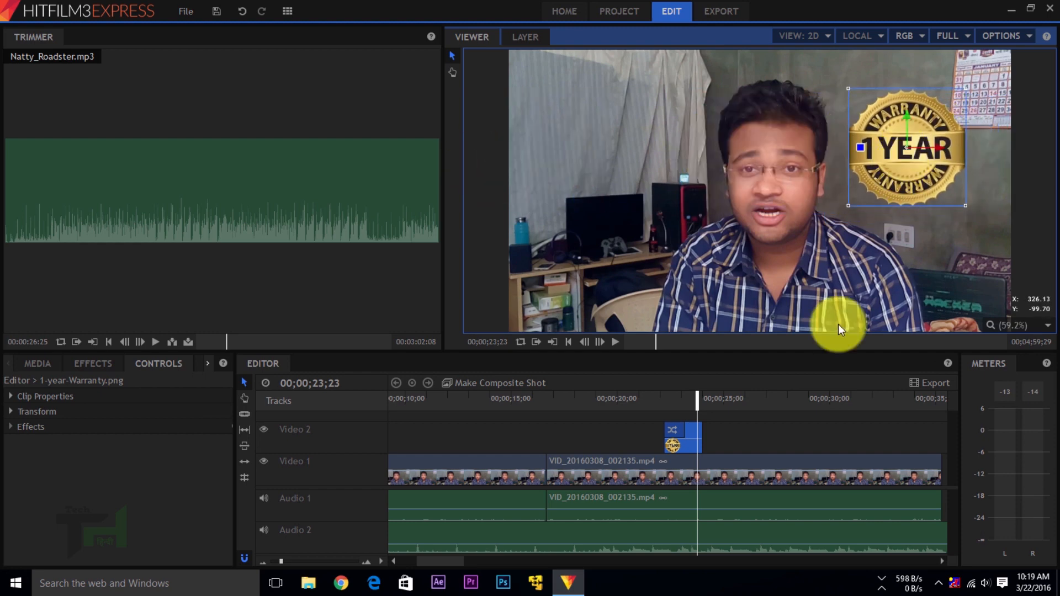
- Set the direction of the Push transition at the start of the warranty image clip to Left
{"action": "left_click", "coordinate": [679, 431]}
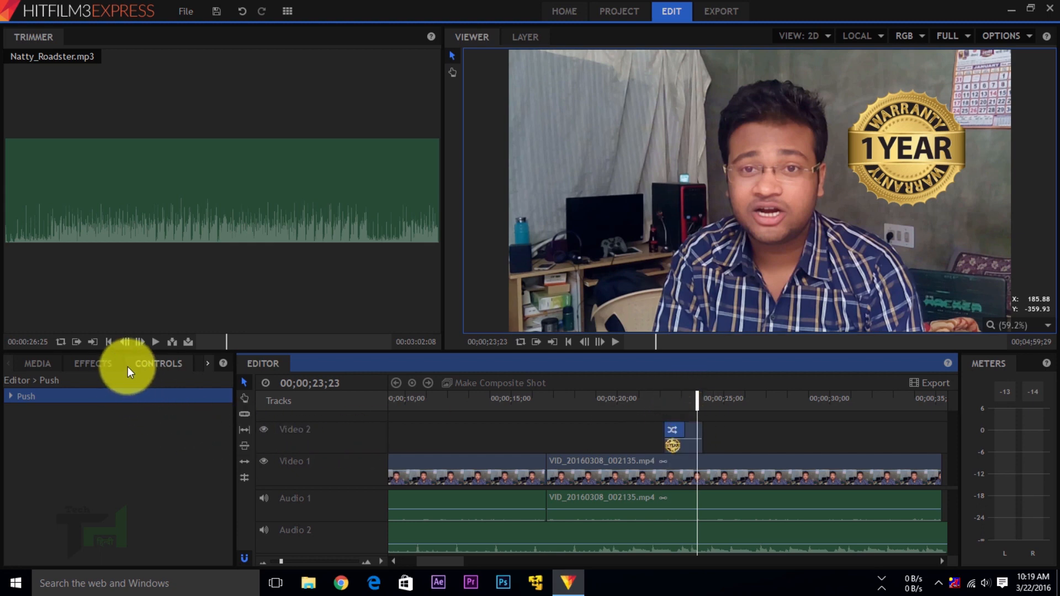
{"action": "left_click", "coordinate": [11, 395]}
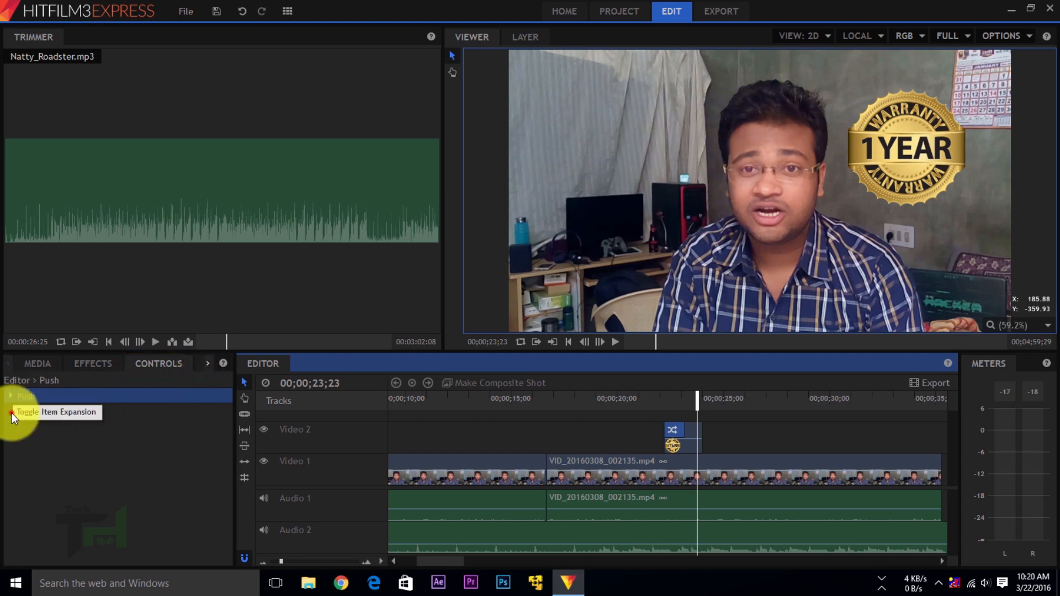
{"action": "left_click_drag", "start_coordinate": [9, 413], "coordinate": [207, 535]}
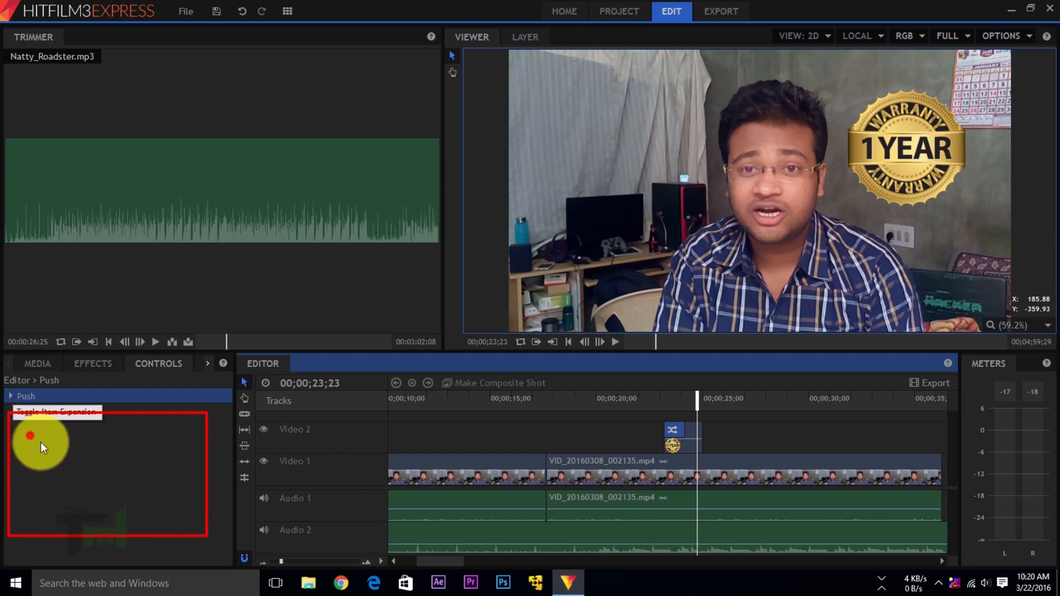
{"action": "left_click", "coordinate": [8, 396]}
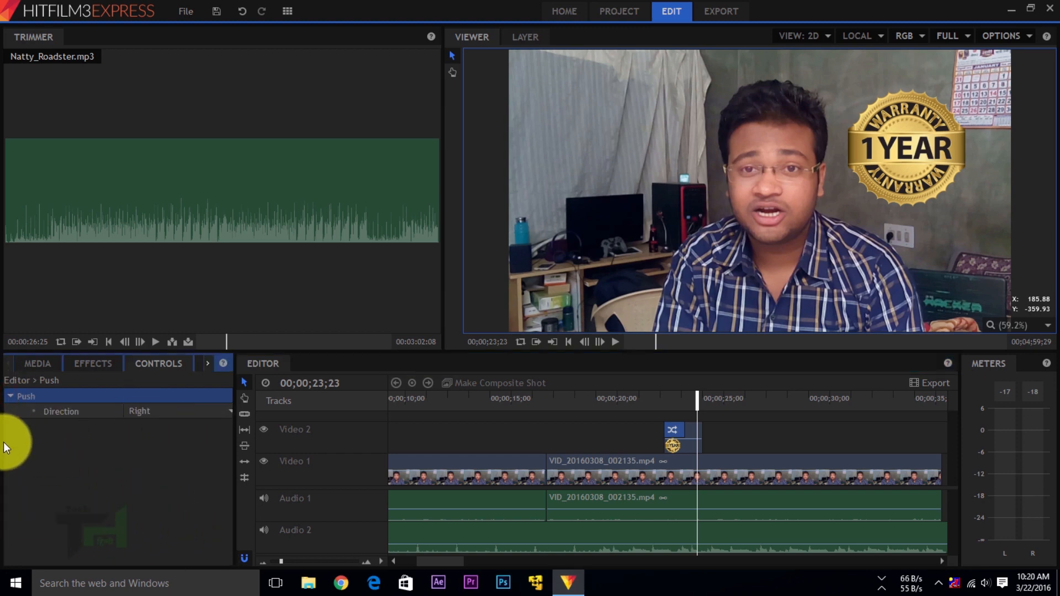
{"action": "left_click", "coordinate": [174, 409]}
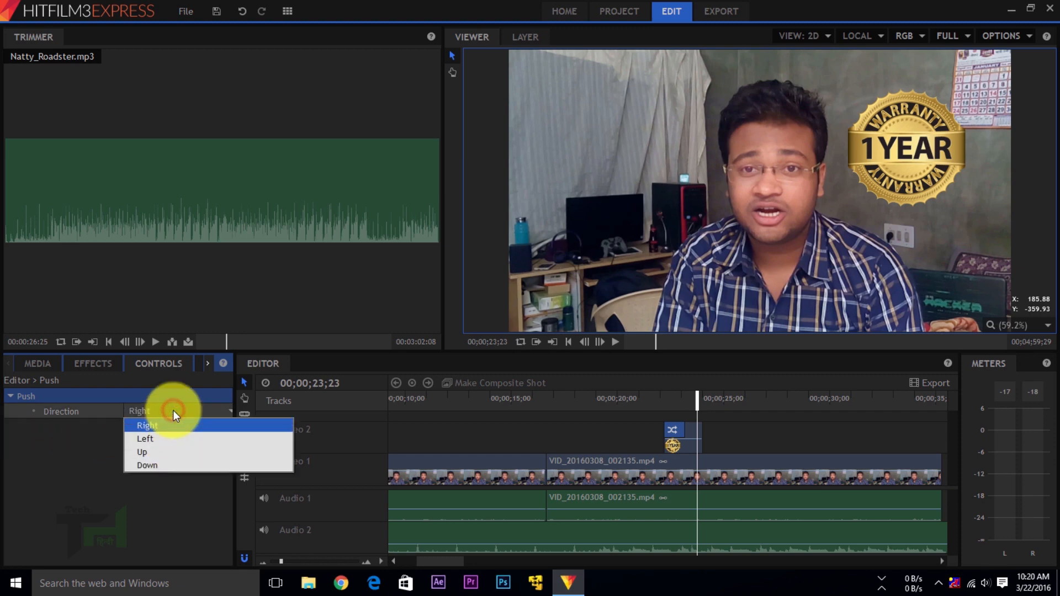
{"action": "left_click", "coordinate": [155, 438]}
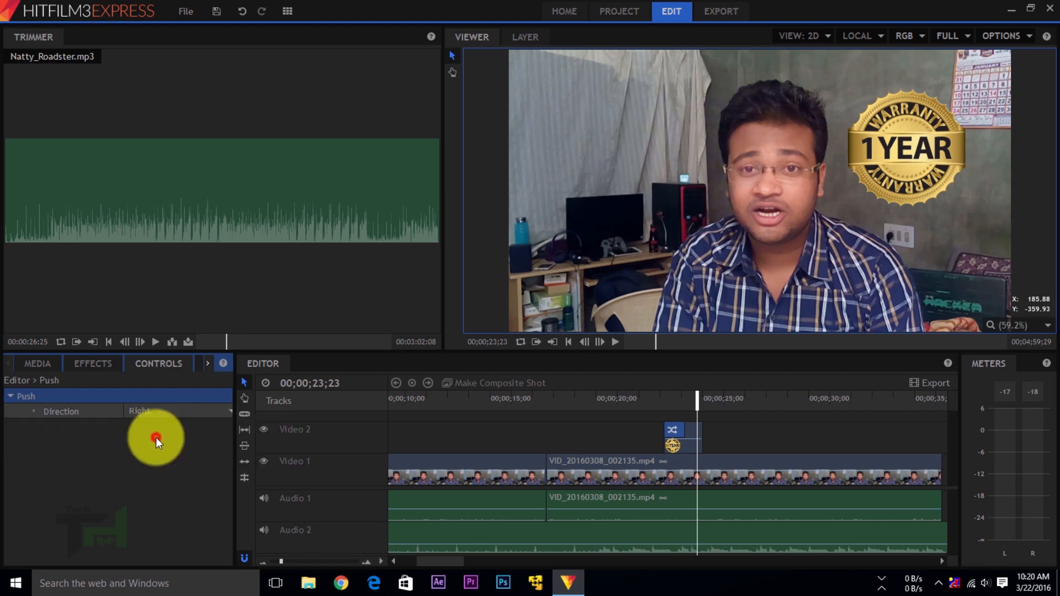
{"action": "left_click", "coordinate": [158, 468]}
- Play back the timeline from just before the warranty image to check its Push entrance
{"action": "left_click", "coordinate": [665, 402]}
{"action": "key", "text": "space"}
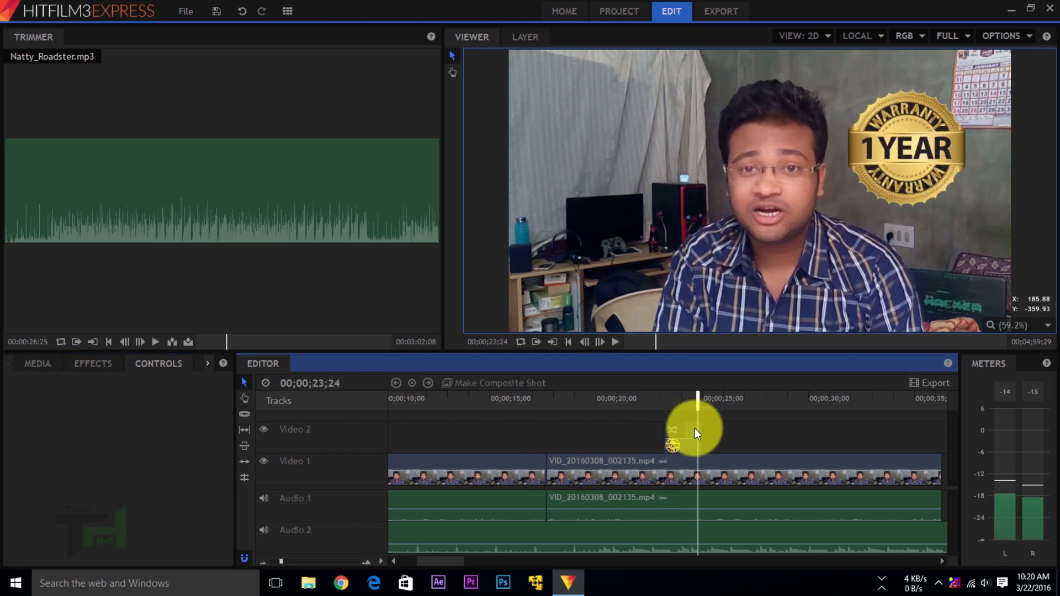
{"action": "left_click", "coordinate": [661, 406]}
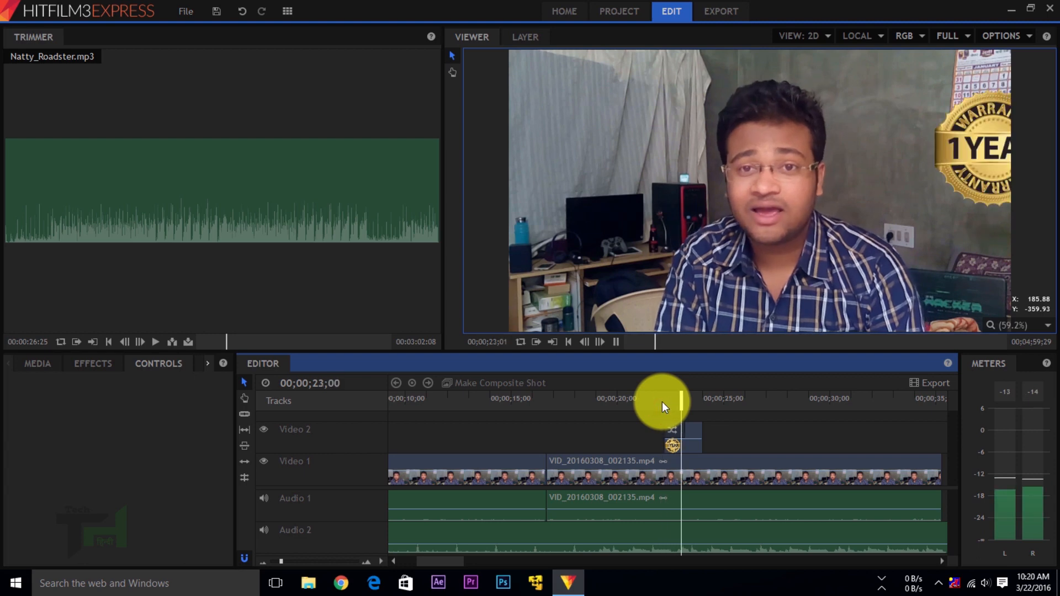
{"action": "key", "text": "space"}
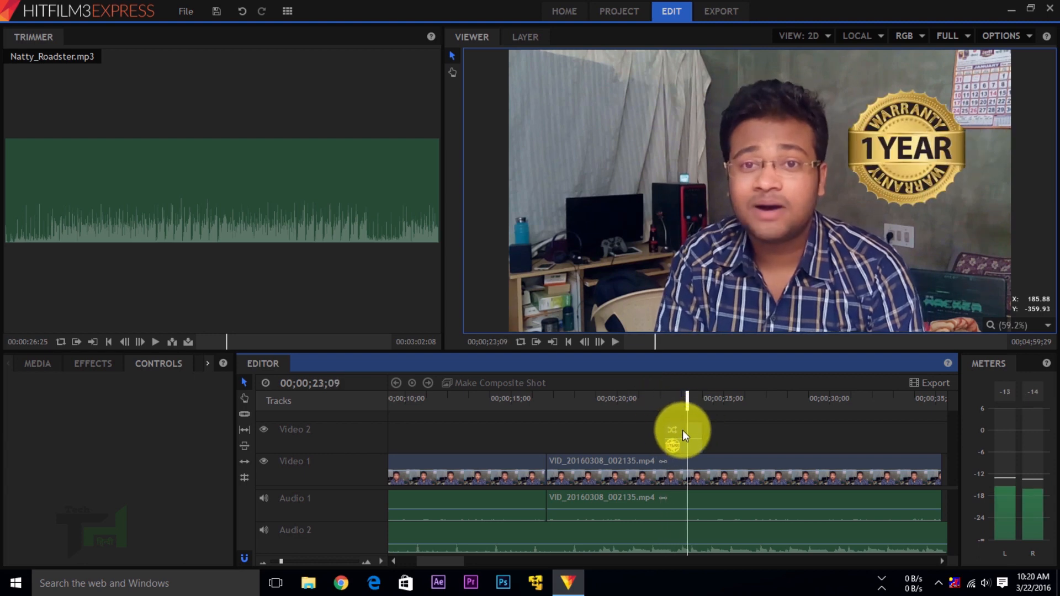
- Shorten the Push transition at the start of the warranty image clip and preview the faster entrance
{"action": "left_click_drag", "start_coordinate": [683, 429], "coordinate": [678, 430]}
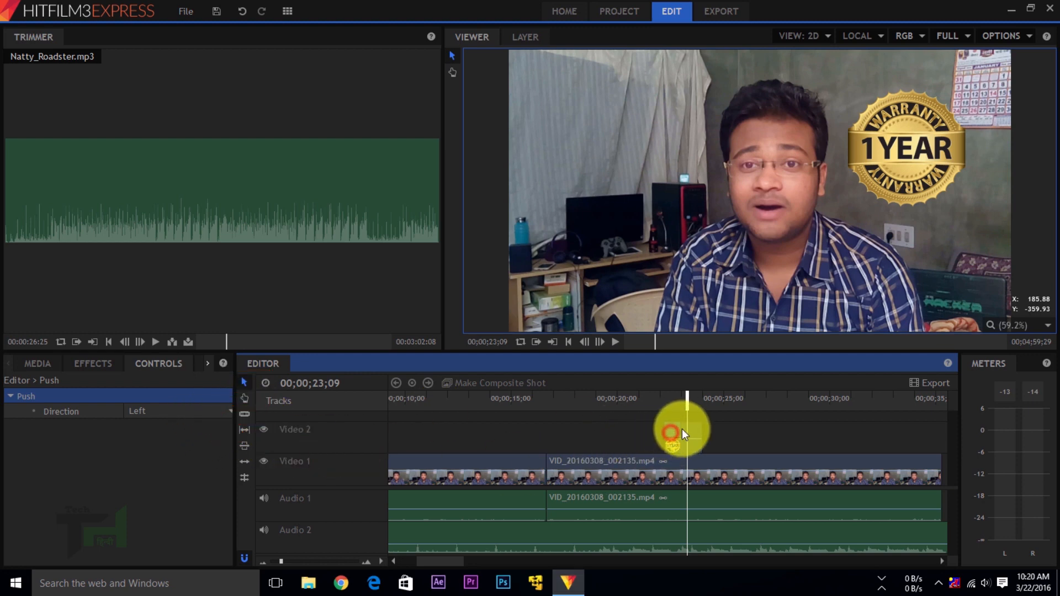
{"action": "left_click_drag", "start_coordinate": [679, 431], "coordinate": [670, 435]}
{"action": "left_click", "coordinate": [653, 400]}
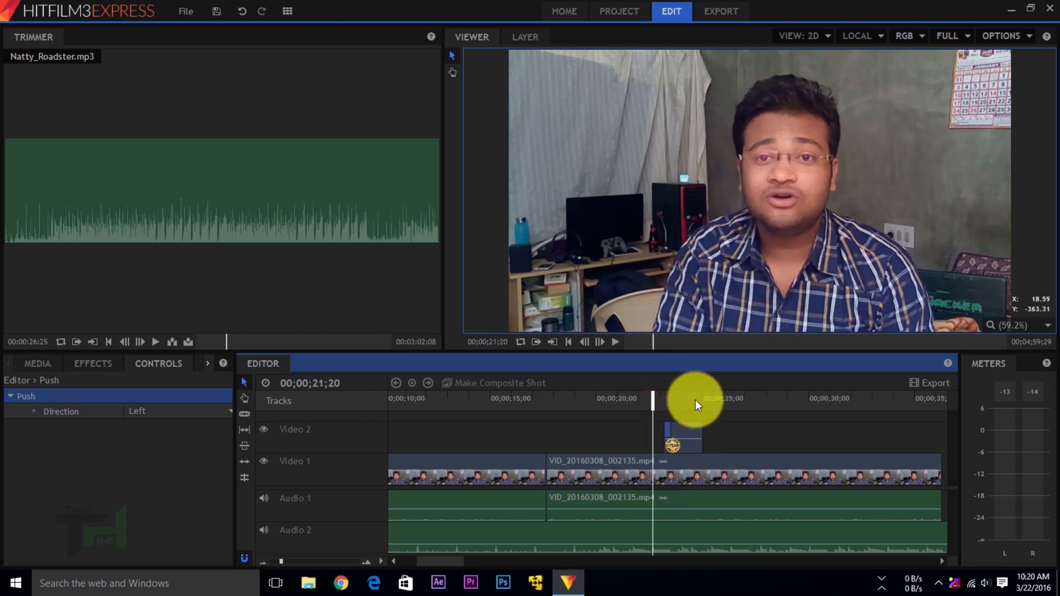
{"action": "key", "text": "space"}
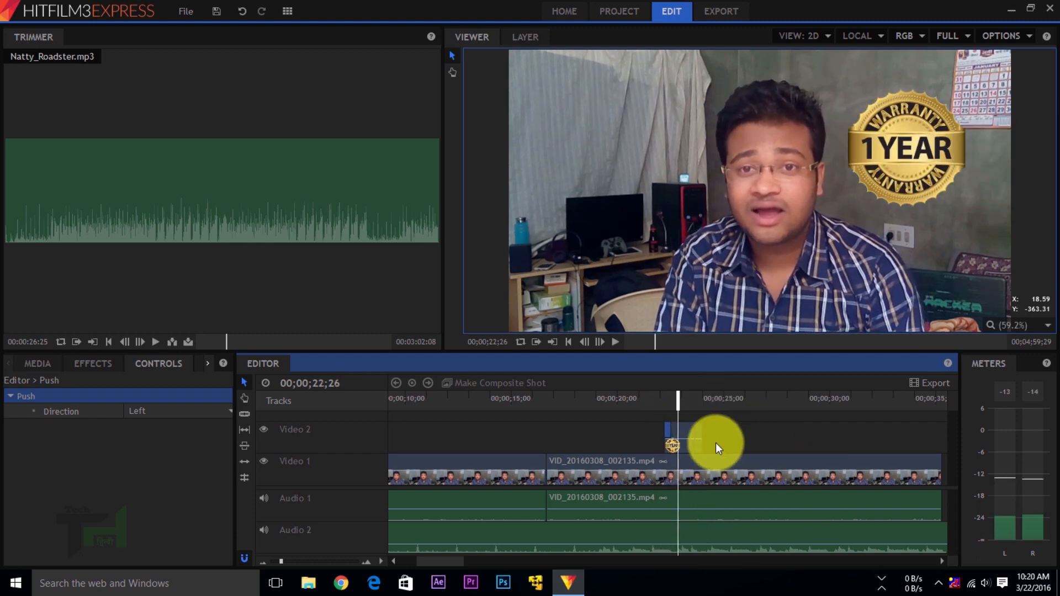
{"action": "left_click", "coordinate": [661, 395]}
{"action": "key", "text": "space"}
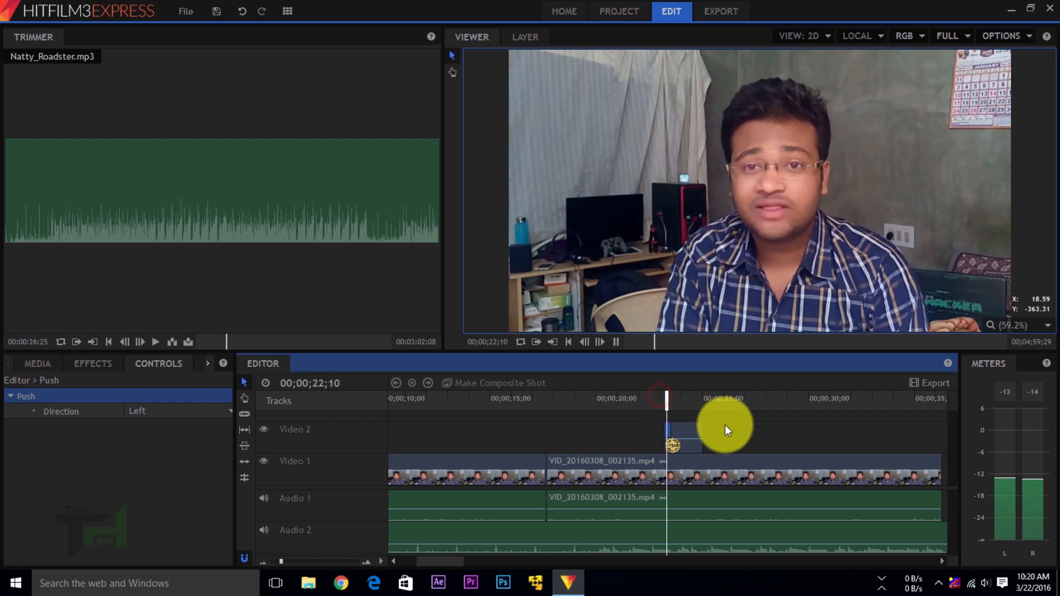
{"action": "key", "text": "space"}
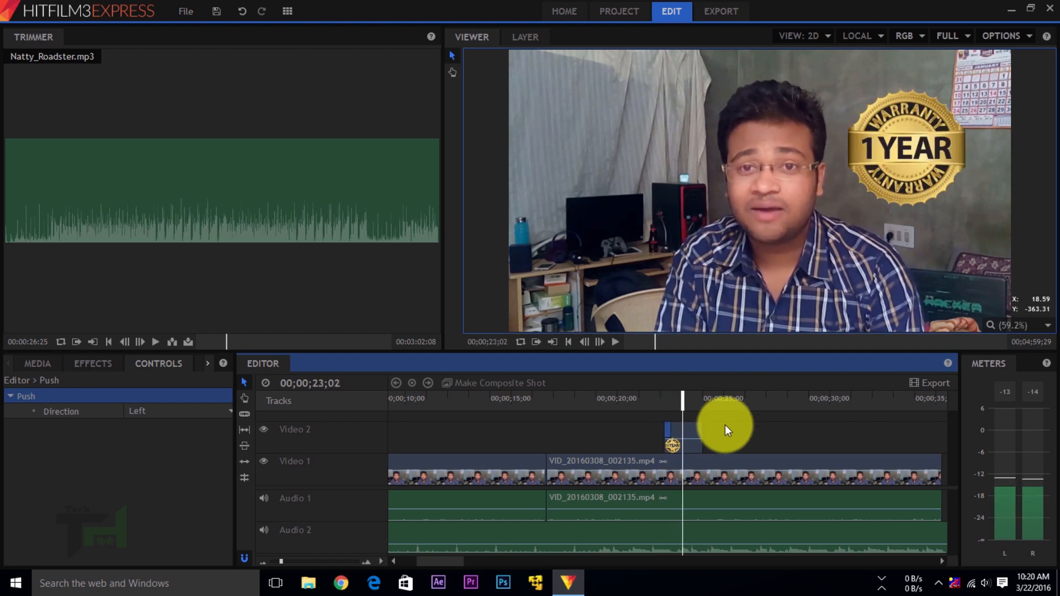
{"action": "key", "text": "space"}
{"action": "key", "text": "space"}
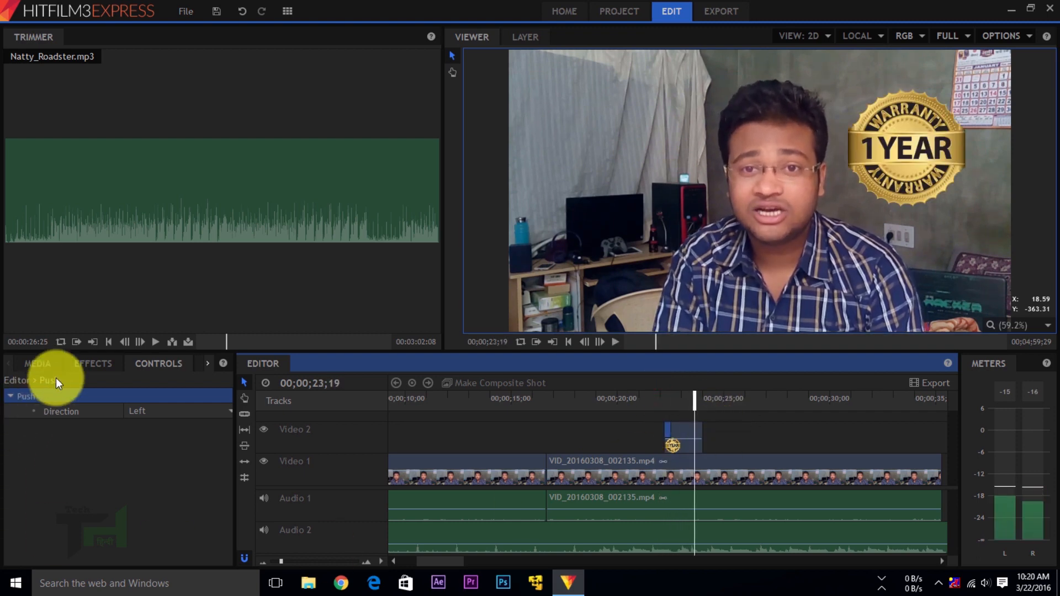
- Add a Push transition to the end of the warranty image clip on Video 2 and shorten it
{"action": "left_click", "coordinate": [79, 359]}
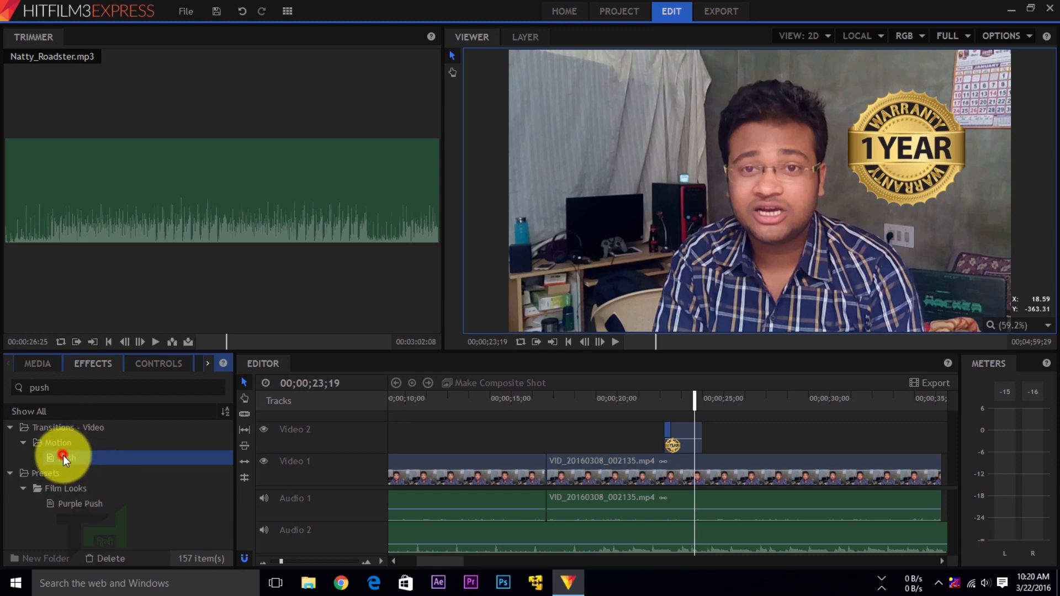
{"action": "left_click_drag", "start_coordinate": [63, 456], "coordinate": [705, 437]}
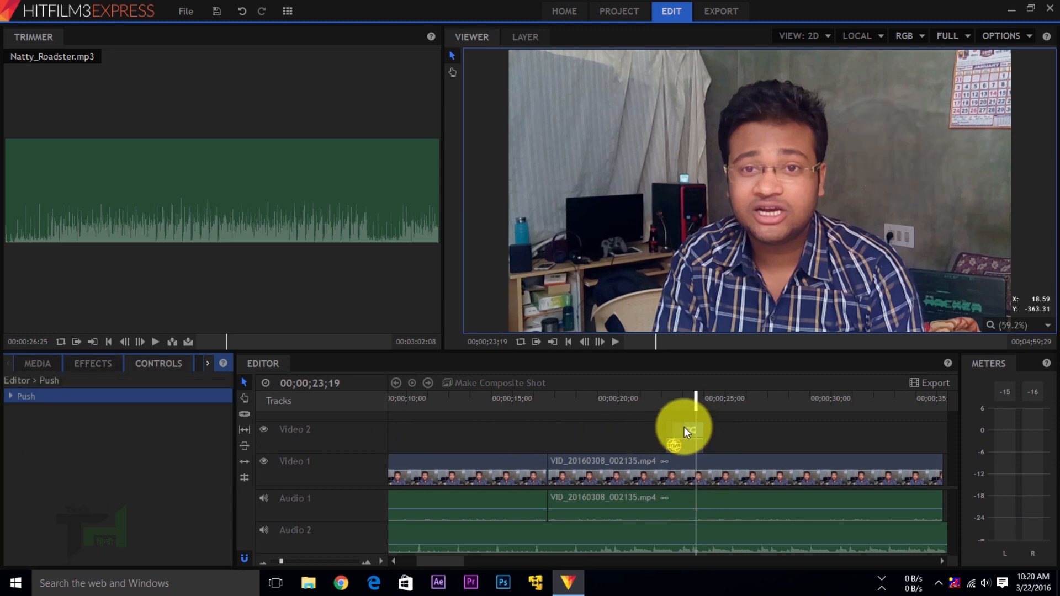
{"action": "left_click", "coordinate": [698, 429]}
- Play back the warranty image clip from before its start to past its end to check both transitions
{"action": "key", "text": "space"}
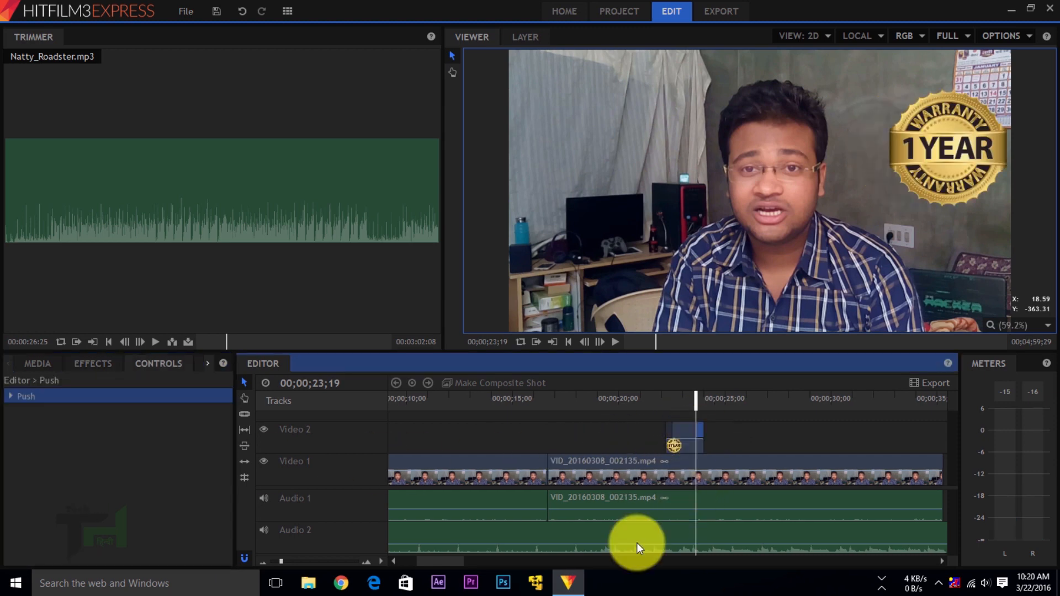
{"action": "left_click", "coordinate": [629, 403]}
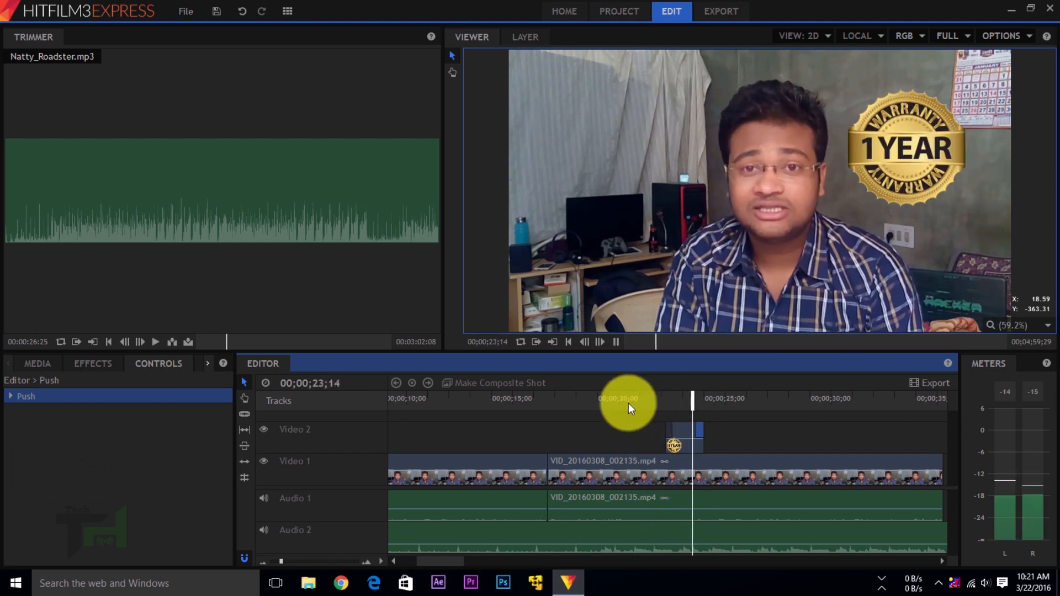
{"action": "key", "text": "space"}
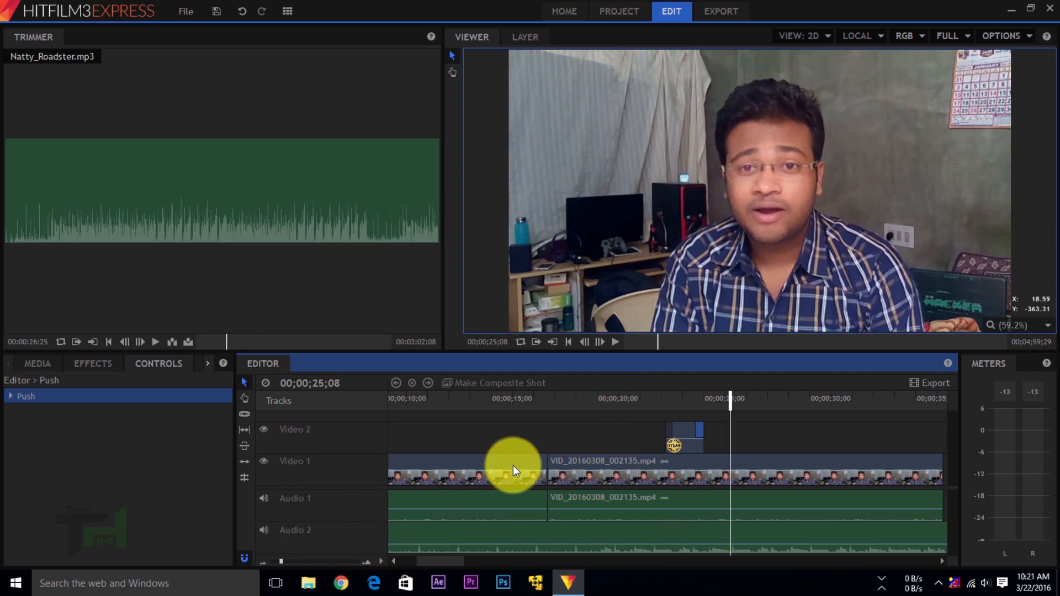
{"action": "left_click", "coordinate": [750, 523]}
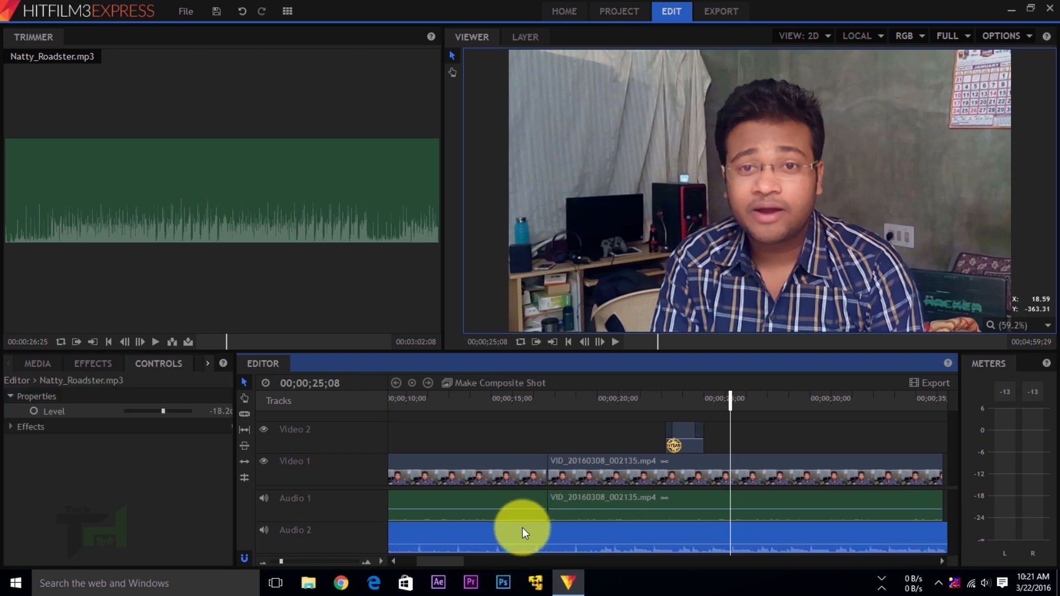
{"action": "left_click_drag", "start_coordinate": [522, 528], "coordinate": [752, 552]}
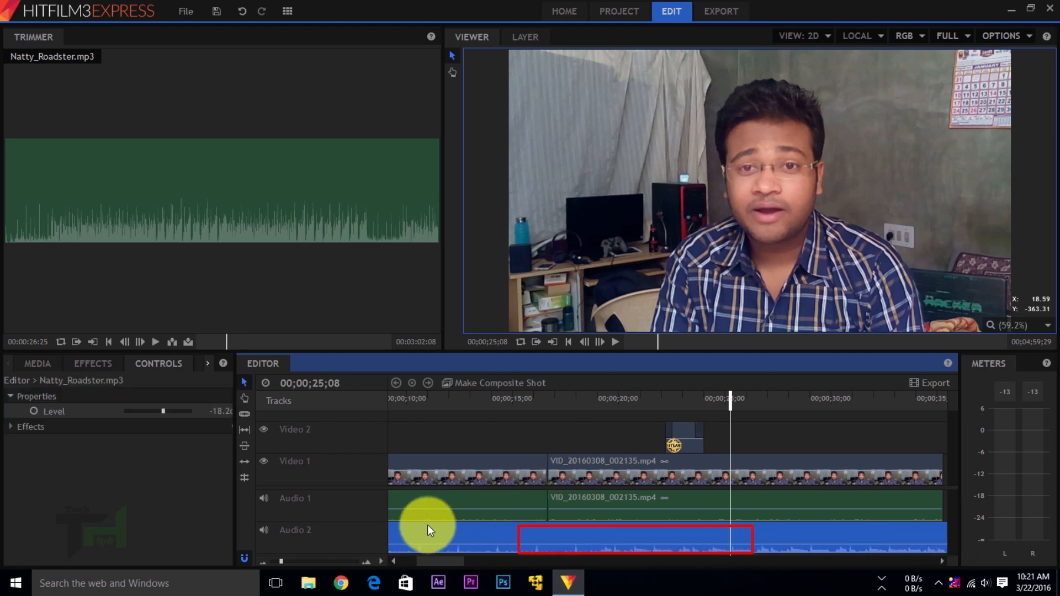
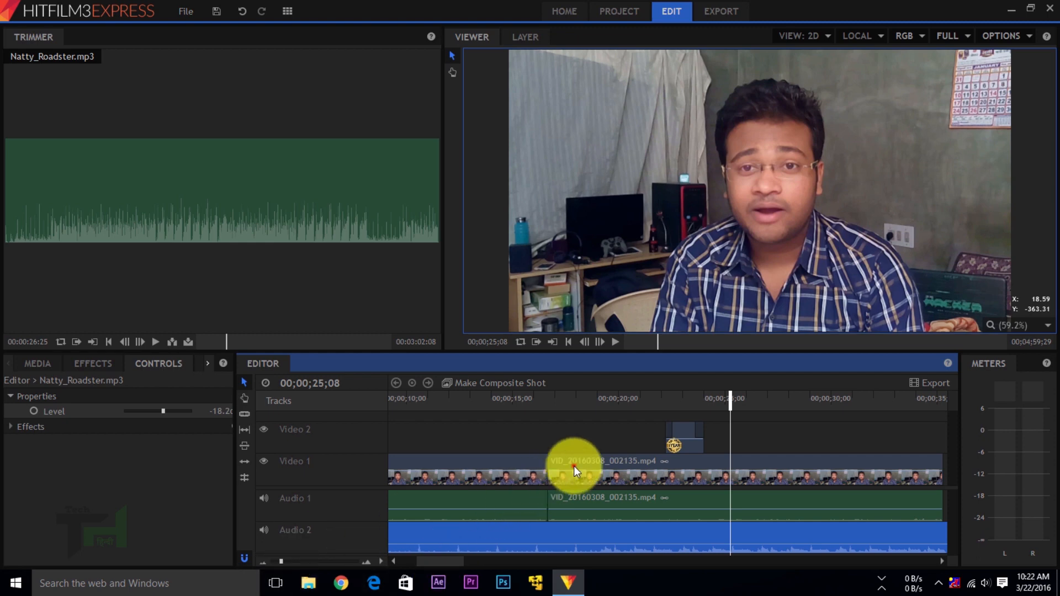
- Try moving the second video clip along Video 1 with snapping on, leaving a small gap after the first clip
{"action": "mouse_move", "coordinate": [574, 465]}
{"action": "left_mouse_down"}
{"action": "mouse_move", "coordinate": [665, 468]}
{"action": "mouse_move", "coordinate": [635, 478]}
{"action": "mouse_move", "coordinate": [670, 468]}
{"action": "mouse_move", "coordinate": [588, 462]}
{"action": "left_mouse_up"}
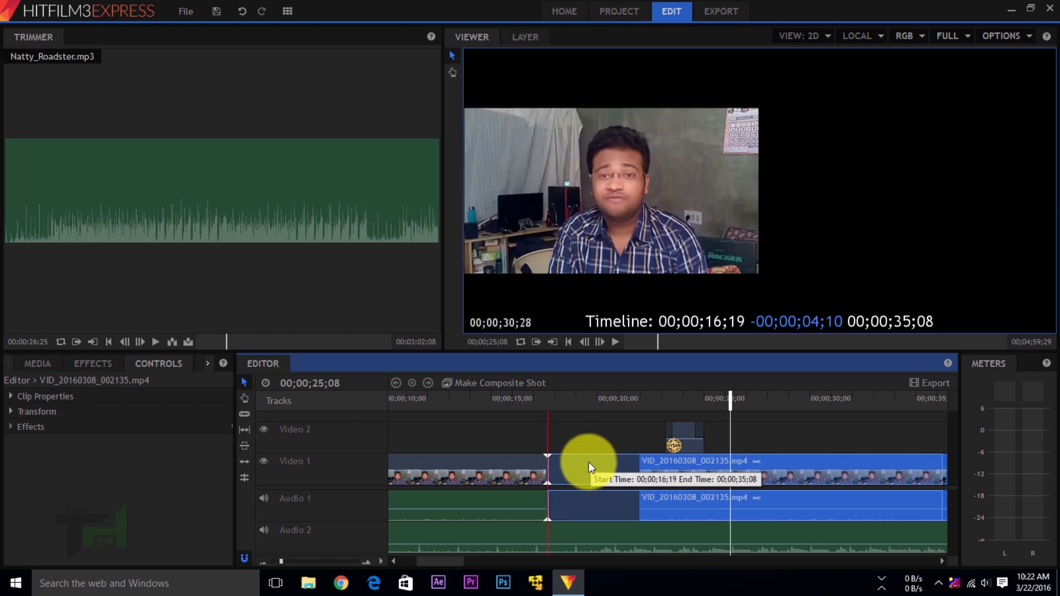
{"action": "left_click_drag", "start_coordinate": [589, 463], "coordinate": [588, 464]}
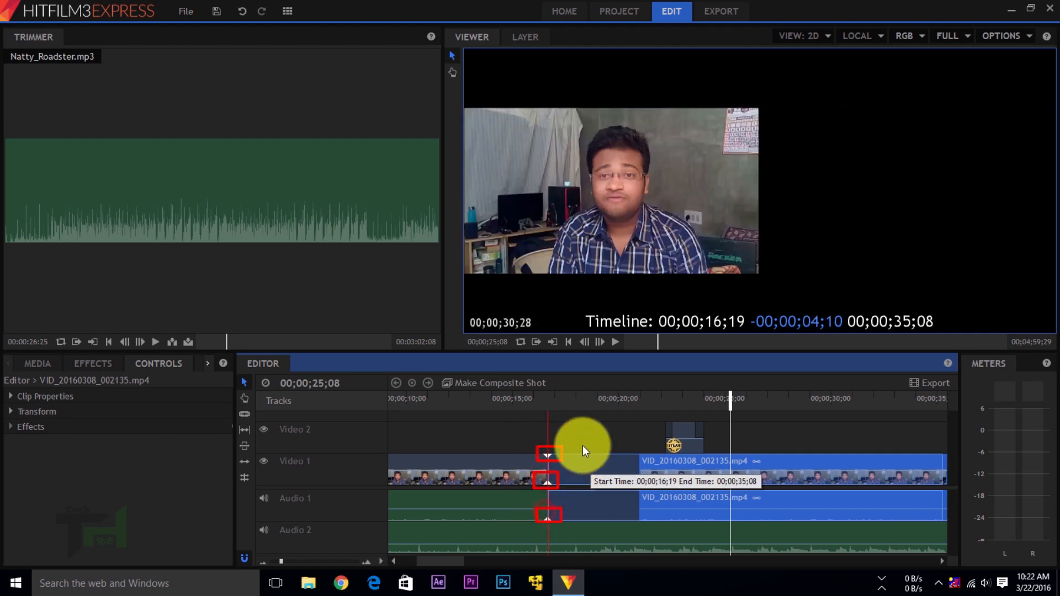
{"action": "left_click_drag", "start_coordinate": [582, 445], "coordinate": [606, 484]}
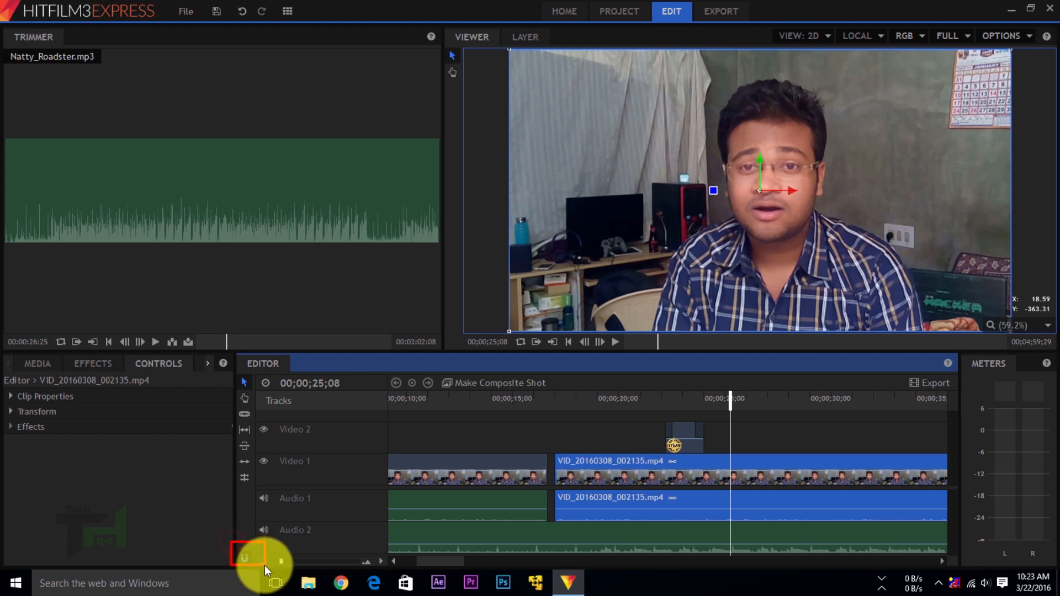
- Turn snapping off to reposition the second video clip freely, and re-enable it to butt the clip against the first one
{"action": "left_click", "coordinate": [245, 558]}
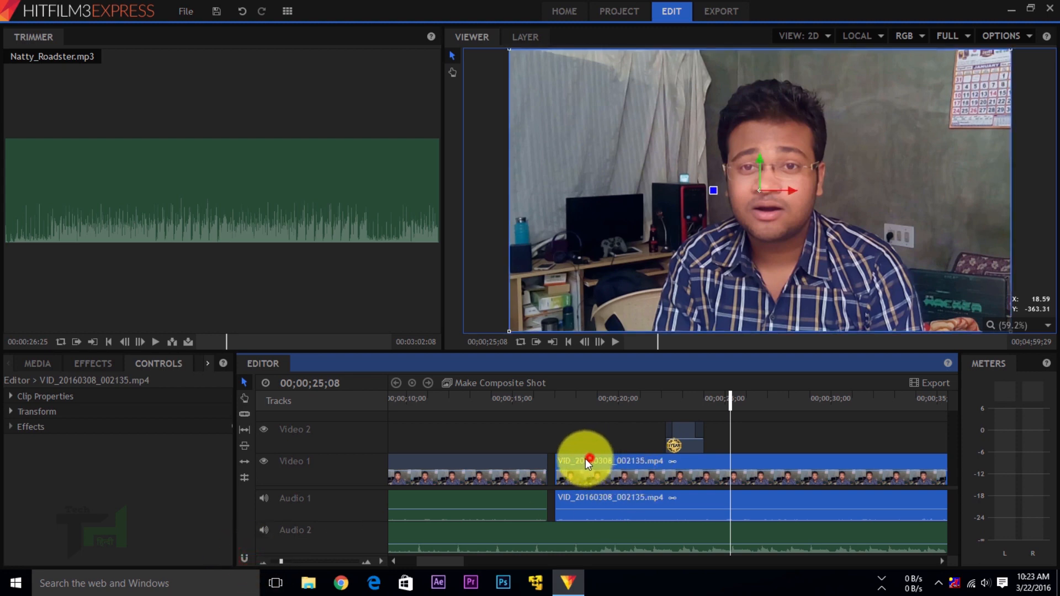
{"action": "left_click_drag", "start_coordinate": [586, 458], "coordinate": [640, 487]}
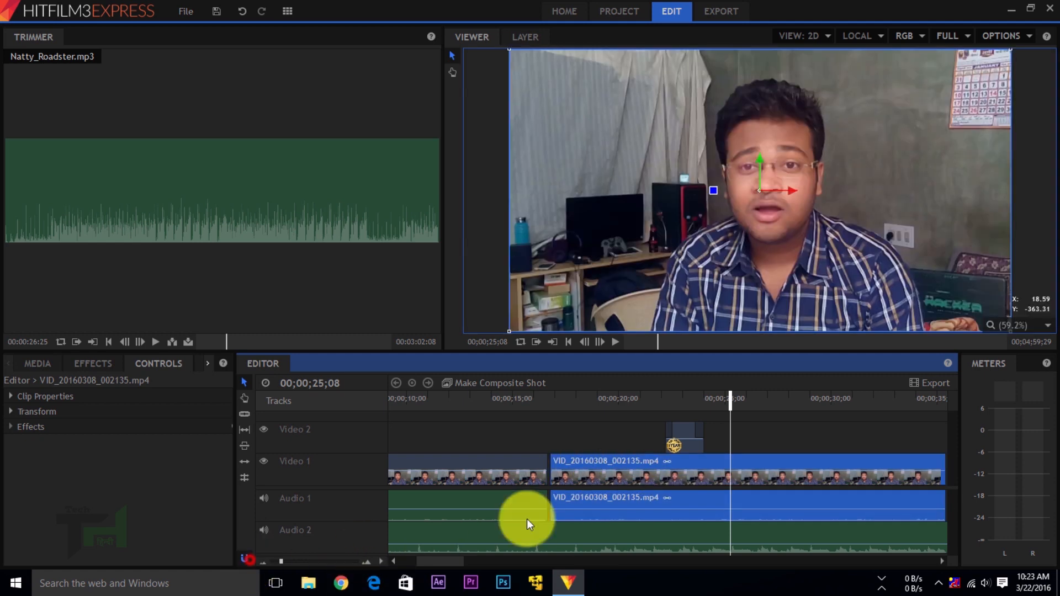
{"action": "left_click_drag", "start_coordinate": [587, 464], "coordinate": [664, 503]}
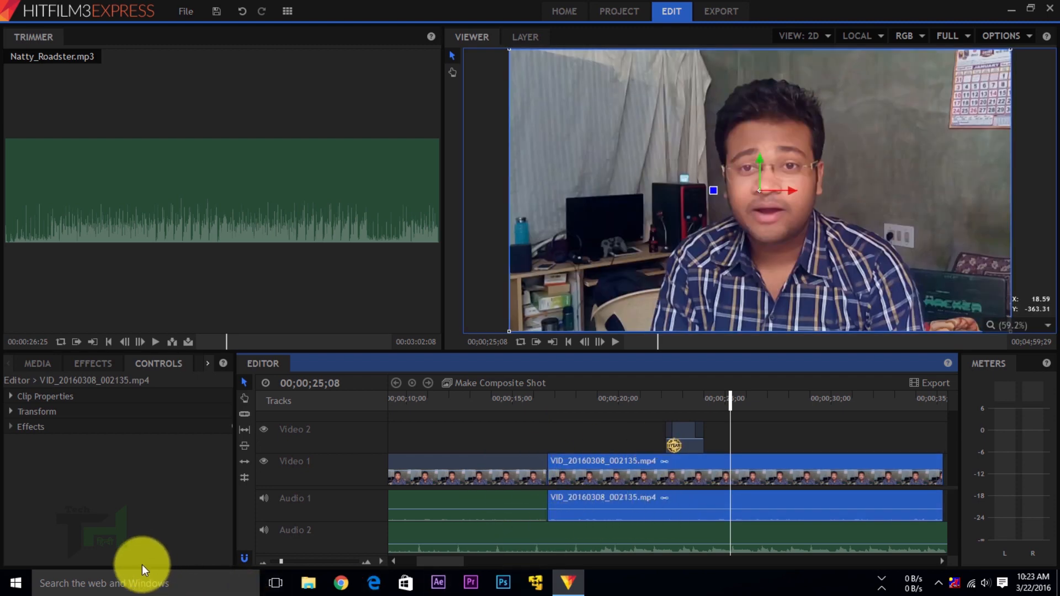
{"action": "left_click_drag", "start_coordinate": [213, 543], "coordinate": [282, 562]}
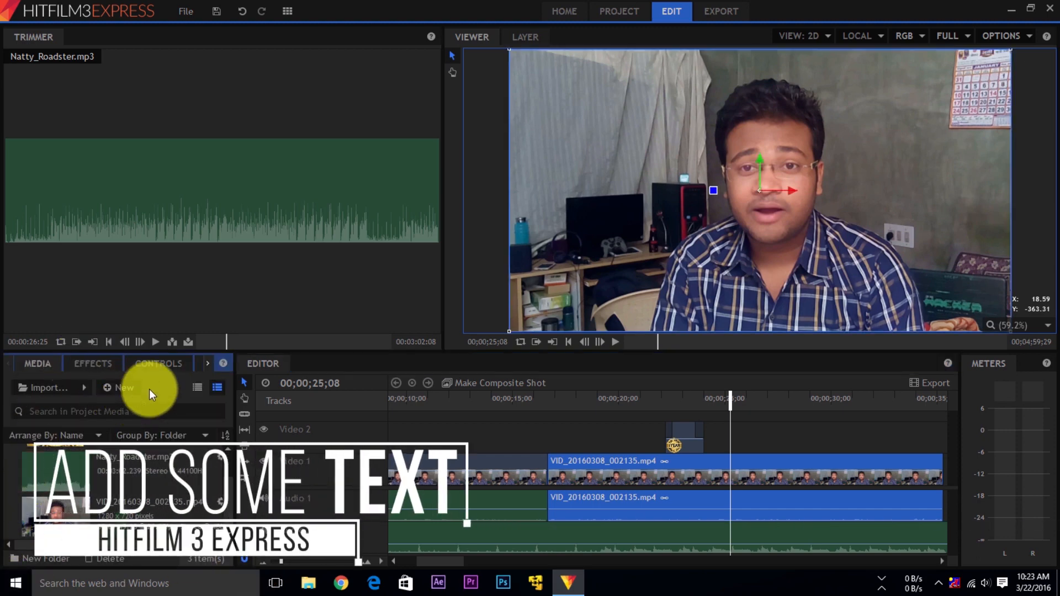
- Step the playhead through the timeline around the cut between the clips and on to 00;00;24;11, just past the warranty image
{"action": "left_click", "coordinate": [521, 397]}
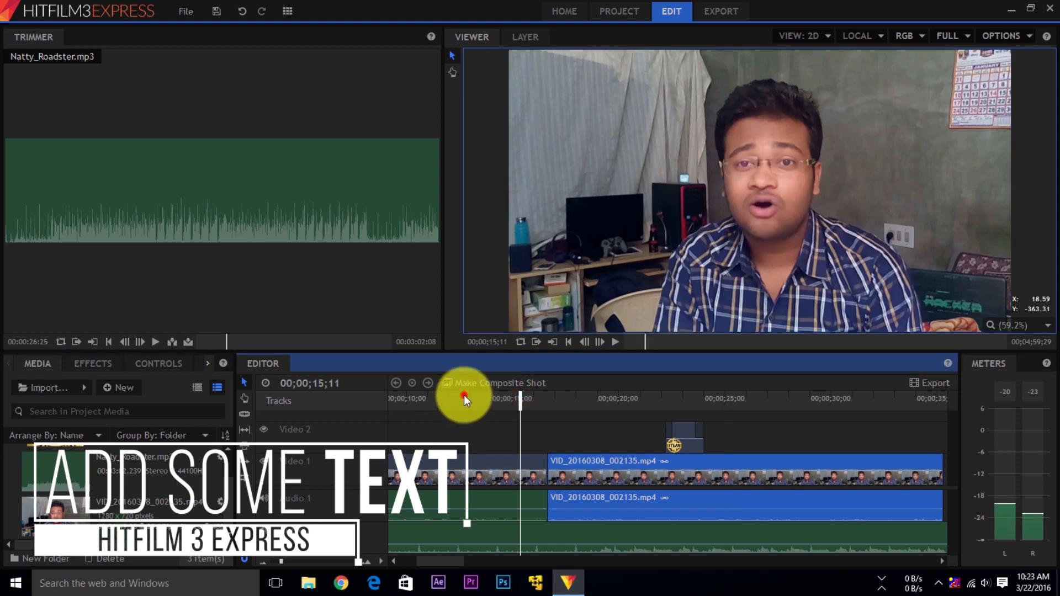
{"action": "left_click", "coordinate": [464, 397]}
{"action": "left_click", "coordinate": [549, 395]}
{"action": "left_click", "coordinate": [617, 399]}
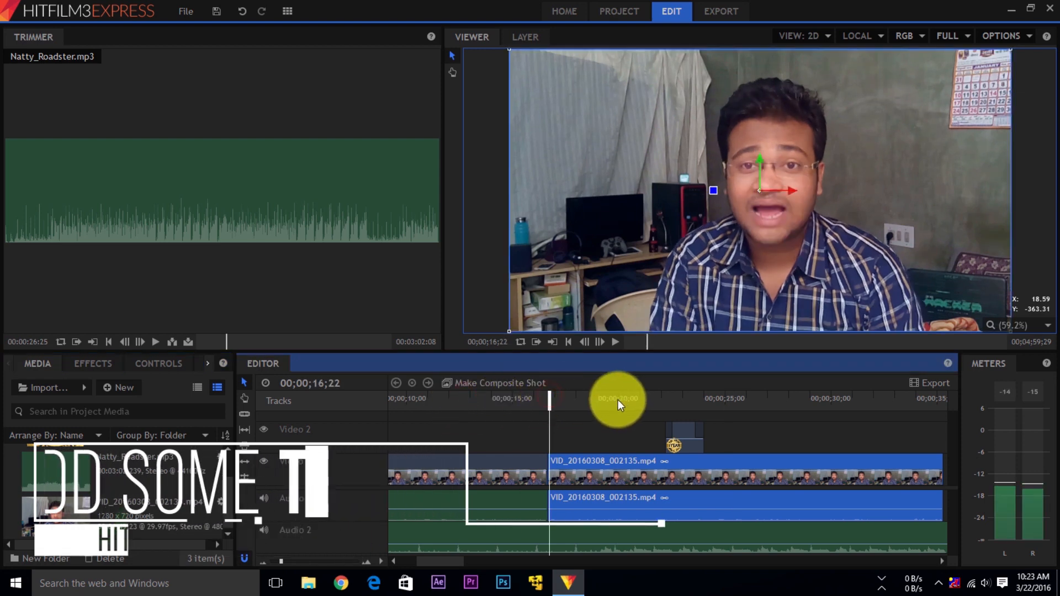
{"action": "left_click", "coordinate": [711, 402]}
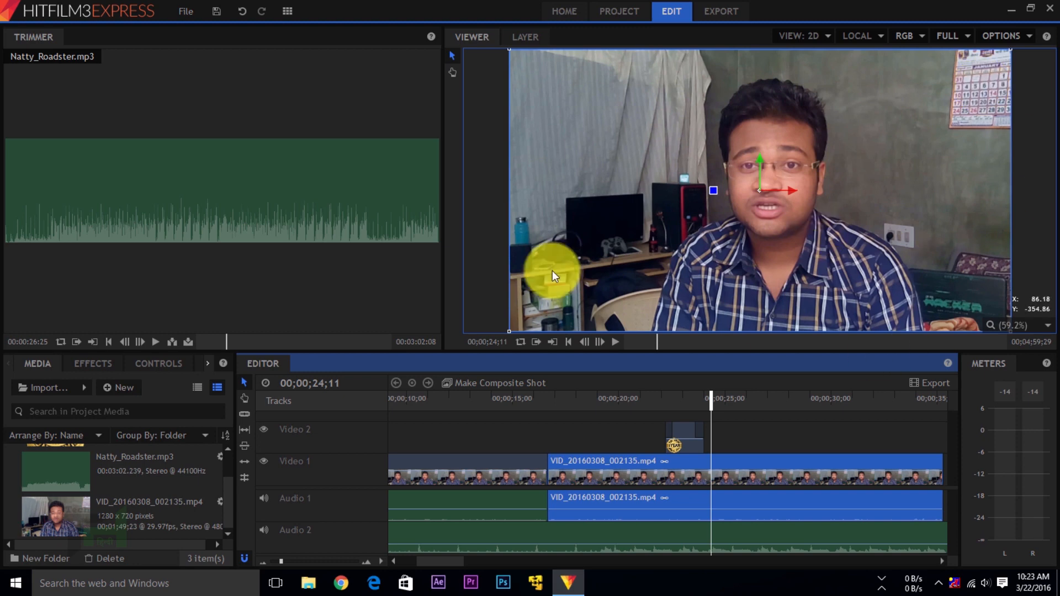
{"action": "left_click_drag", "start_coordinate": [1, 405], "coordinate": [300, 579]}
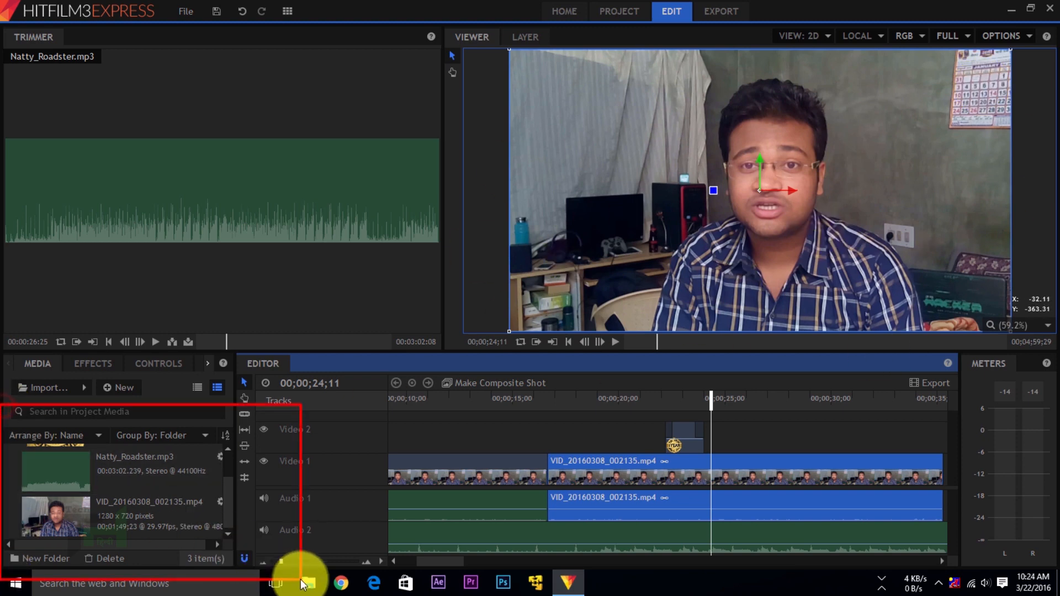
{"action": "key", "text": "Escape"}
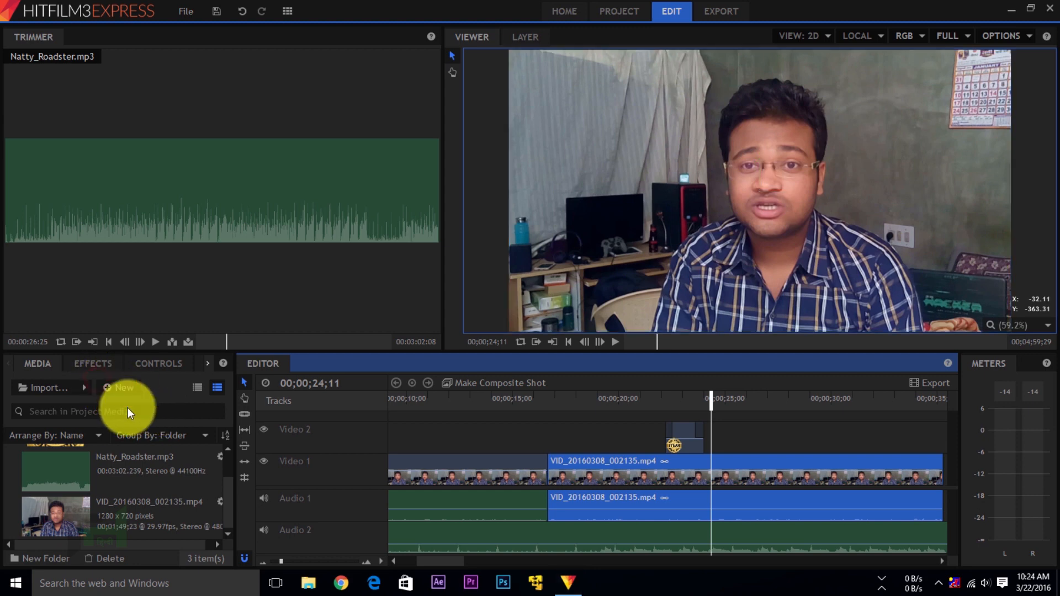
{"action": "left_click", "coordinate": [126, 388]}
{"action": "mouse_move", "coordinate": [80, 386]}
{"action": "left_mouse_down"}
{"action": "mouse_move", "coordinate": [231, 419]}
{"action": "mouse_move", "coordinate": [258, 411]}
{"action": "left_mouse_up"}
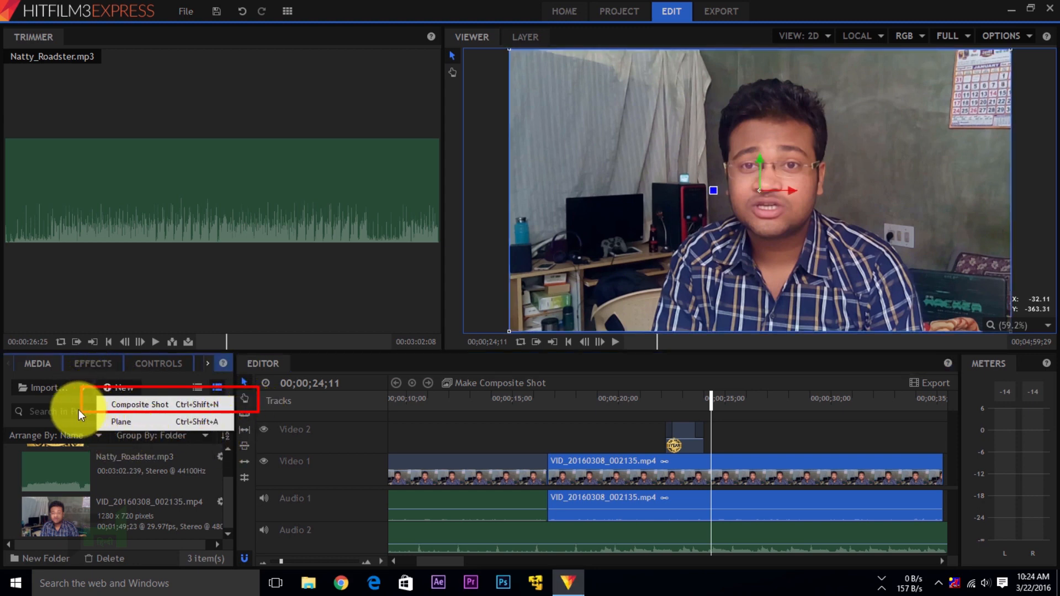
{"action": "left_click_drag", "start_coordinate": [79, 410], "coordinate": [244, 442]}
{"action": "key", "text": "Escape"}
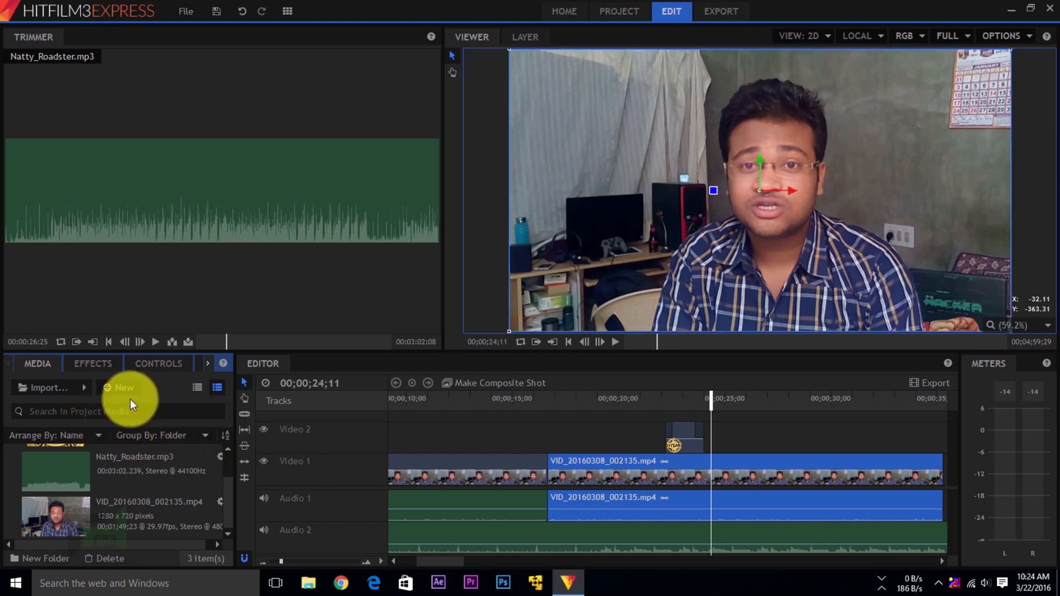
- Create a black plane of 1280 x 720 pixels with square pixels in the project media
{"action": "left_click", "coordinate": [125, 387]}
{"action": "left_click", "coordinate": [132, 422]}
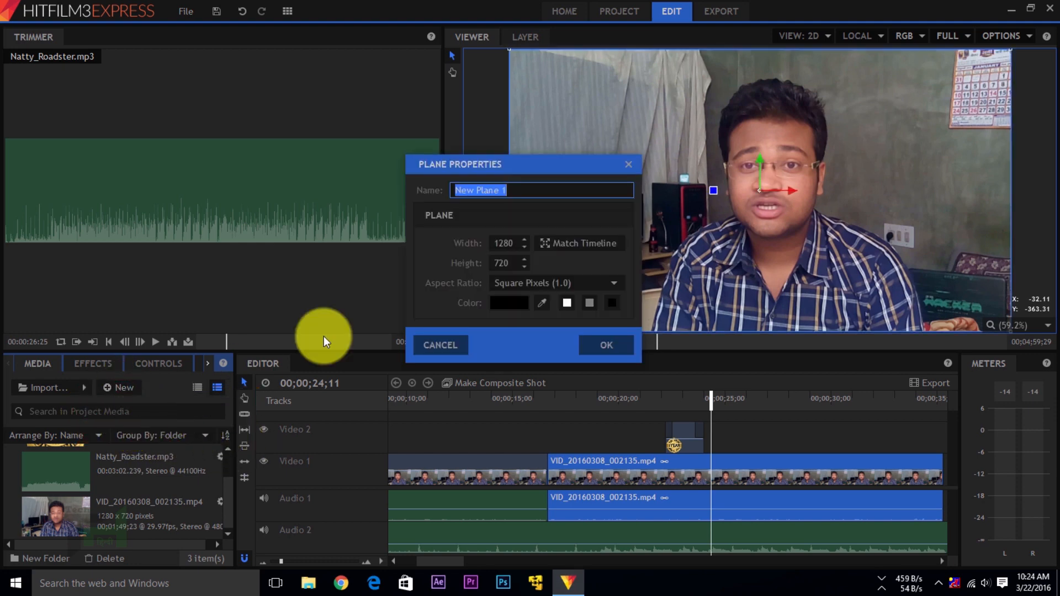
{"action": "left_click", "coordinate": [507, 302]}
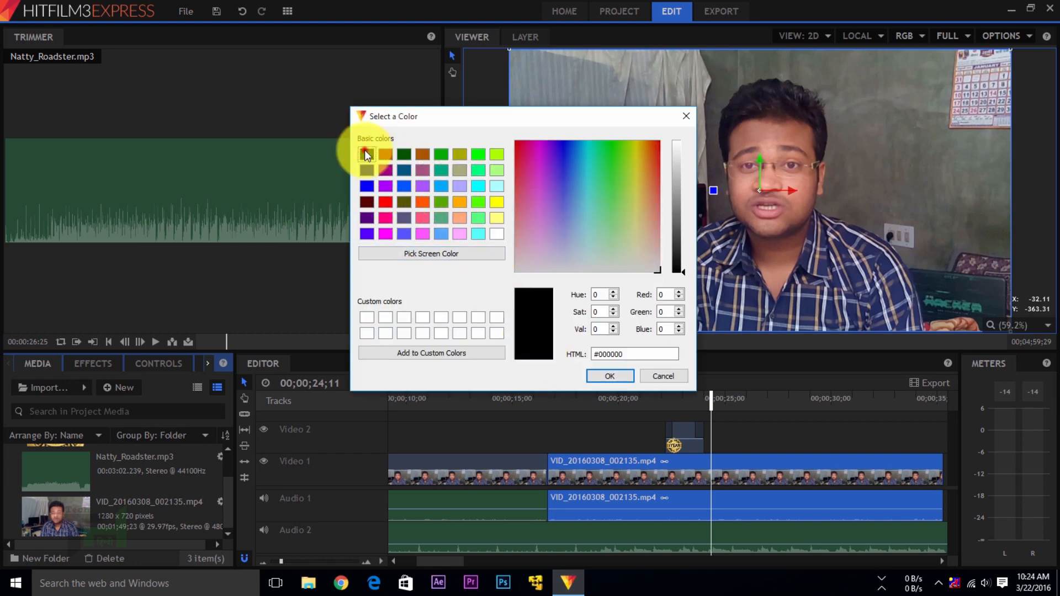
{"action": "left_click", "coordinate": [616, 368]}
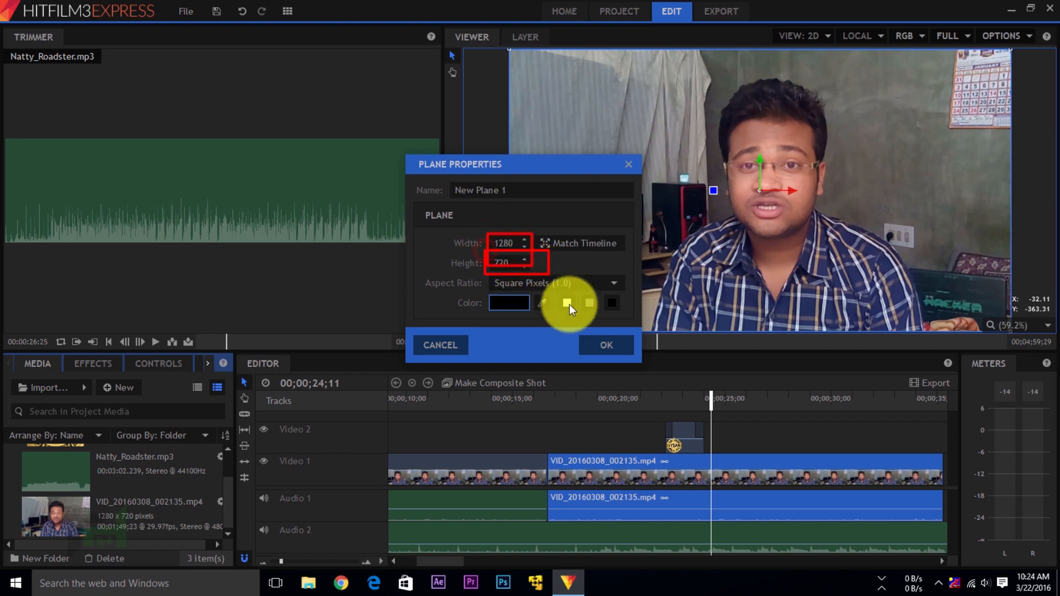
{"action": "left_click", "coordinate": [599, 352]}
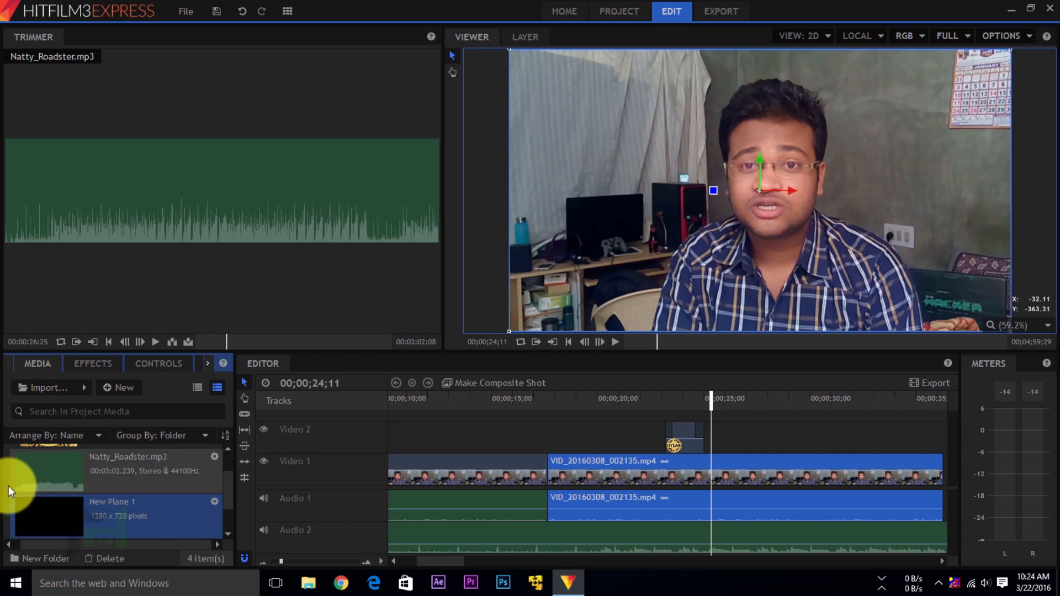
- Place the new black plane on Video 2 after the warranty image and move the playhead to 00;00;28;10 over it
{"action": "left_click_drag", "start_coordinate": [8, 486], "coordinate": [218, 543]}
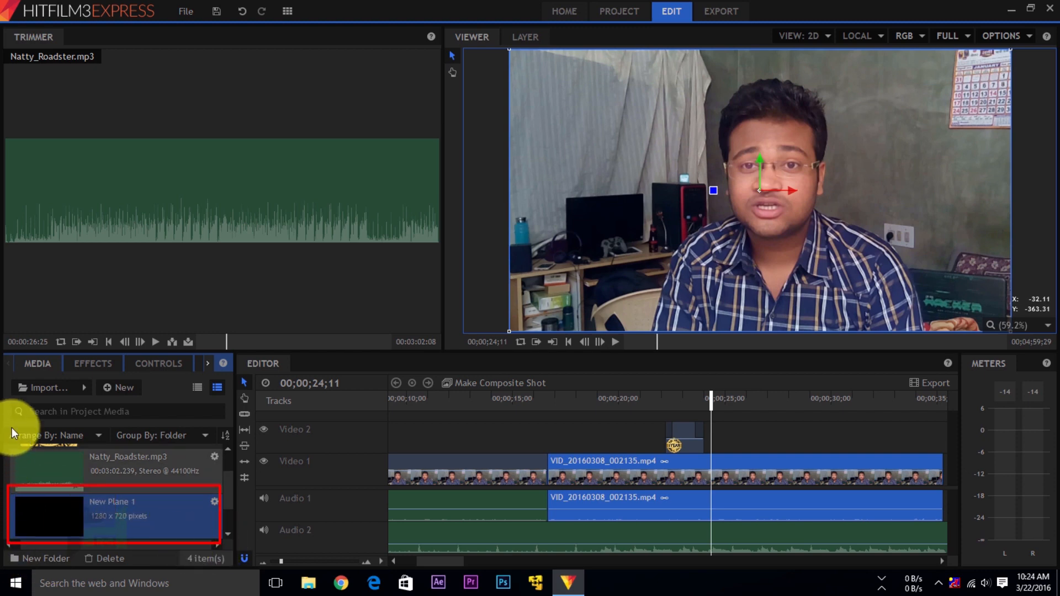
{"action": "left_click_drag", "start_coordinate": [3, 358], "coordinate": [247, 547]}
{"action": "key", "text": "Escape"}
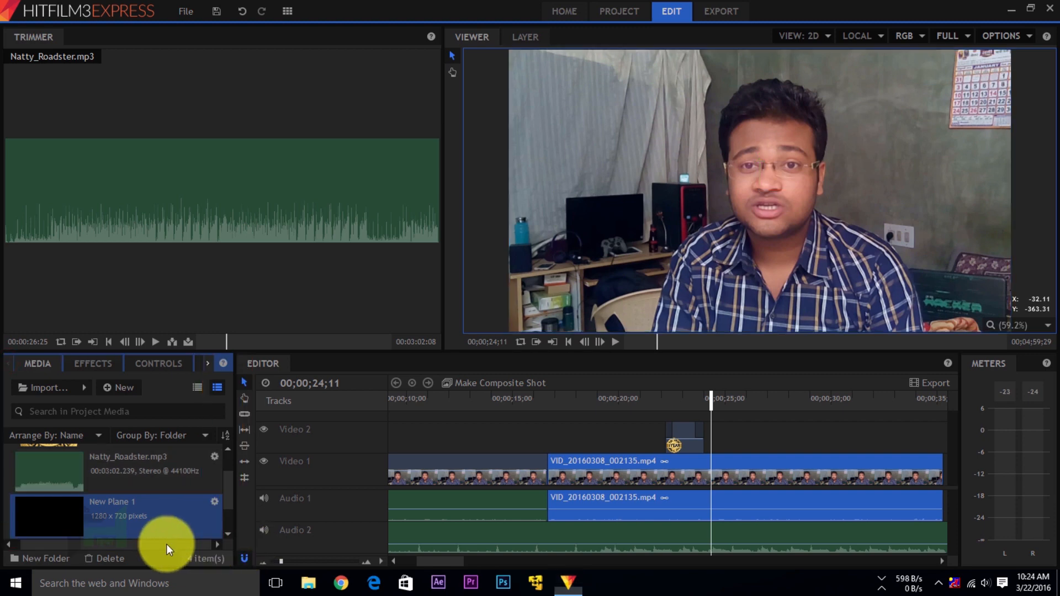
{"action": "left_click_drag", "start_coordinate": [66, 512], "coordinate": [754, 432]}
{"action": "left_click", "coordinate": [795, 394]}
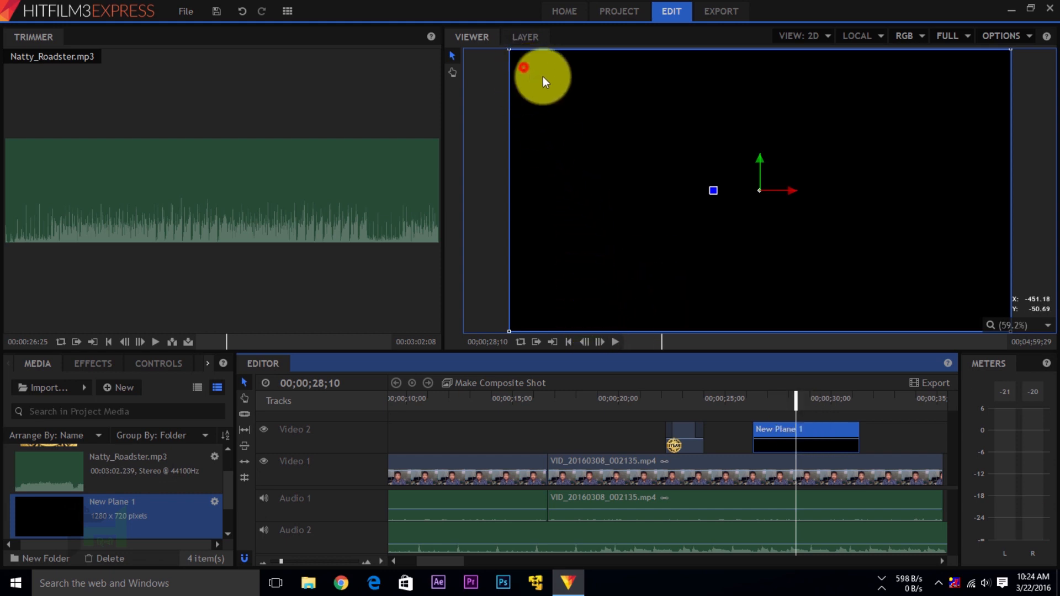
{"action": "left_click_drag", "start_coordinate": [524, 67], "coordinate": [966, 238]}
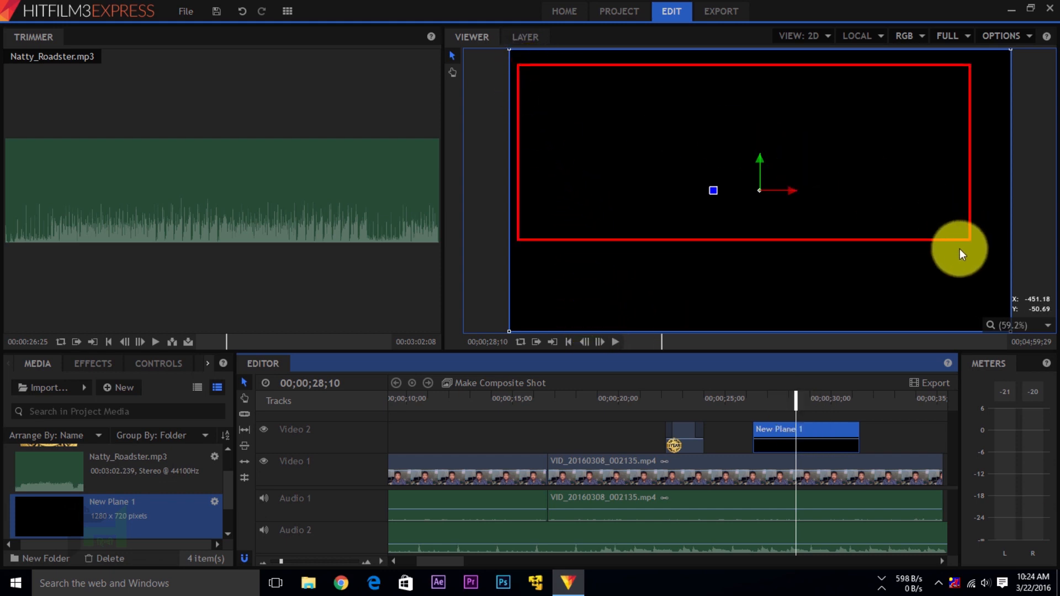
- Shrink the plane in the viewer to about a quarter of the frame's width and move it beside the speaker's head
{"action": "left_click", "coordinate": [510, 47]}
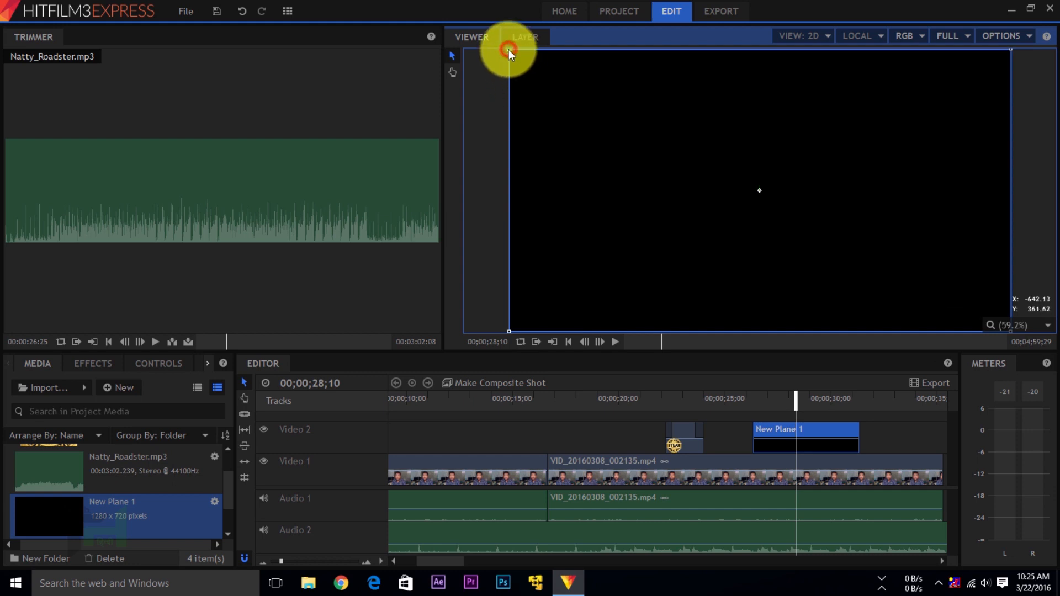
{"action": "left_click_drag", "start_coordinate": [508, 49], "coordinate": [698, 152]}
{"action": "left_click_drag", "start_coordinate": [736, 191], "coordinate": [879, 165]}
{"action": "left_click", "coordinate": [865, 229]}
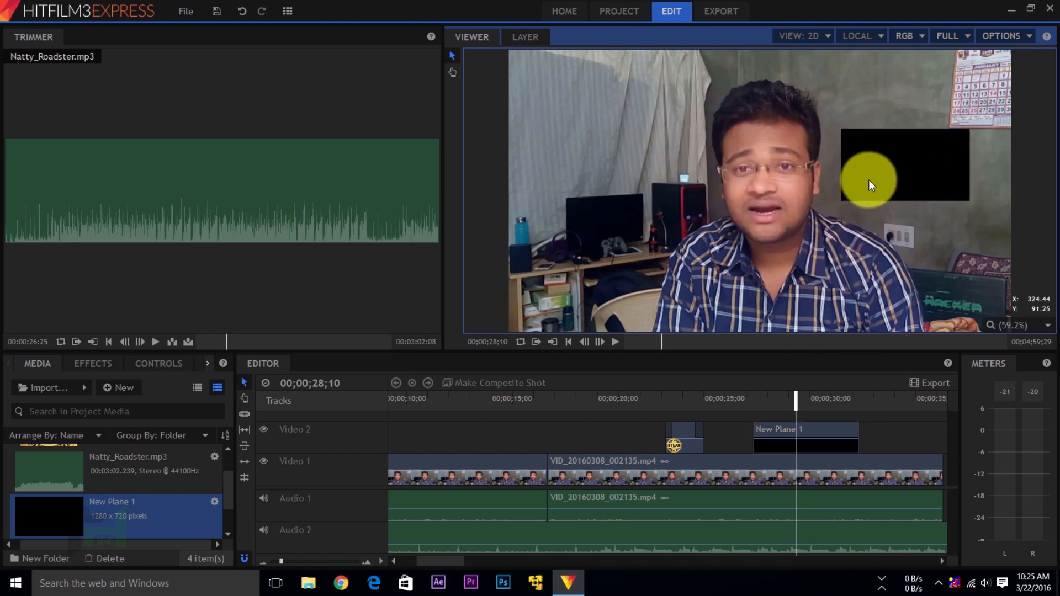
- Undo the plane's move, its resizing and its placement on Video 2
{"action": "key", "text": "ctrl+z"}
{"action": "key", "text": "ctrl+z"}
{"action": "key", "text": "ctrl+z"}
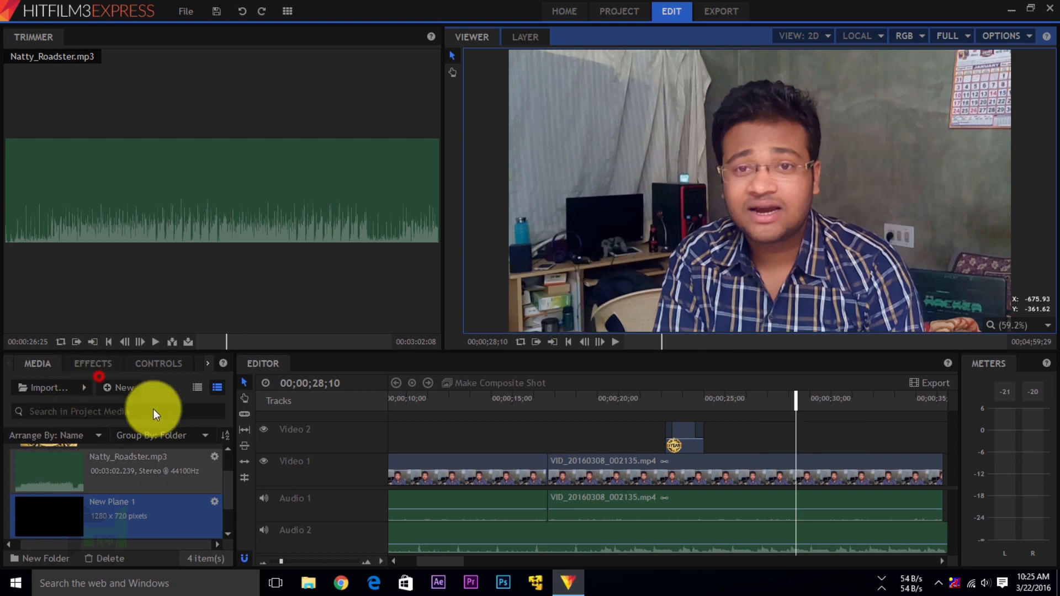
- Create a composite shot with the 720p HD @ NTSC 29.97 fps template and 00;00;30;00 duration, and compare it with the main edit timeline
{"action": "left_click", "coordinate": [132, 389]}
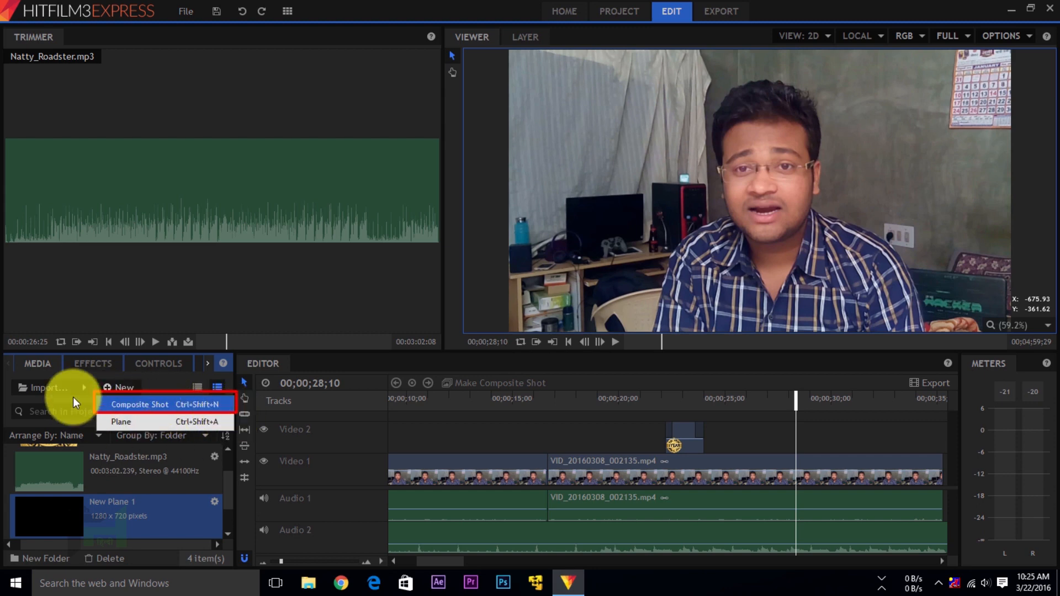
{"action": "left_click", "coordinate": [176, 400]}
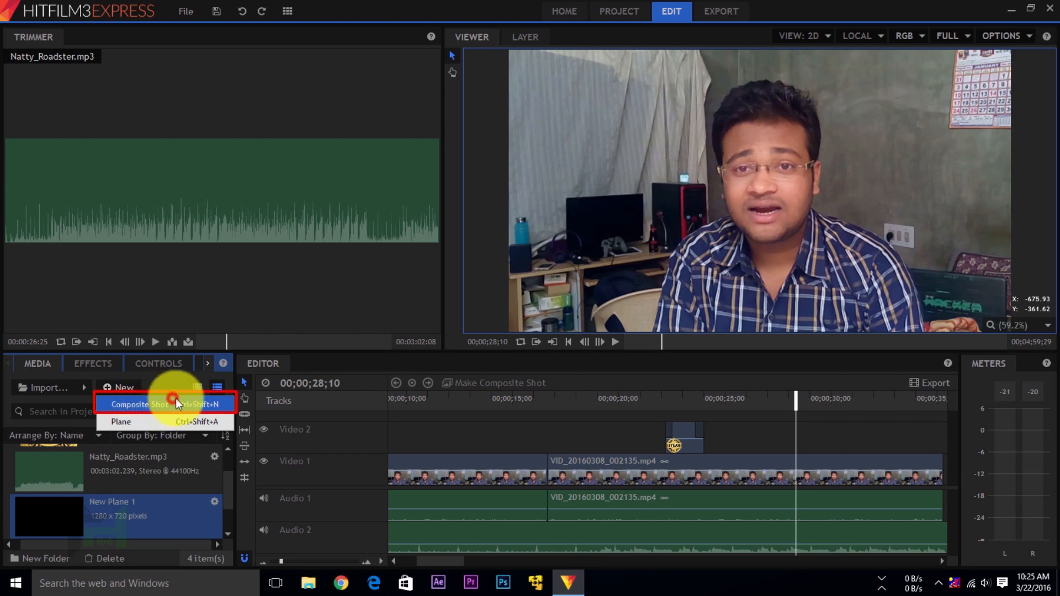
{"action": "left_click", "coordinate": [116, 394]}
{"action": "left_click", "coordinate": [130, 405]}
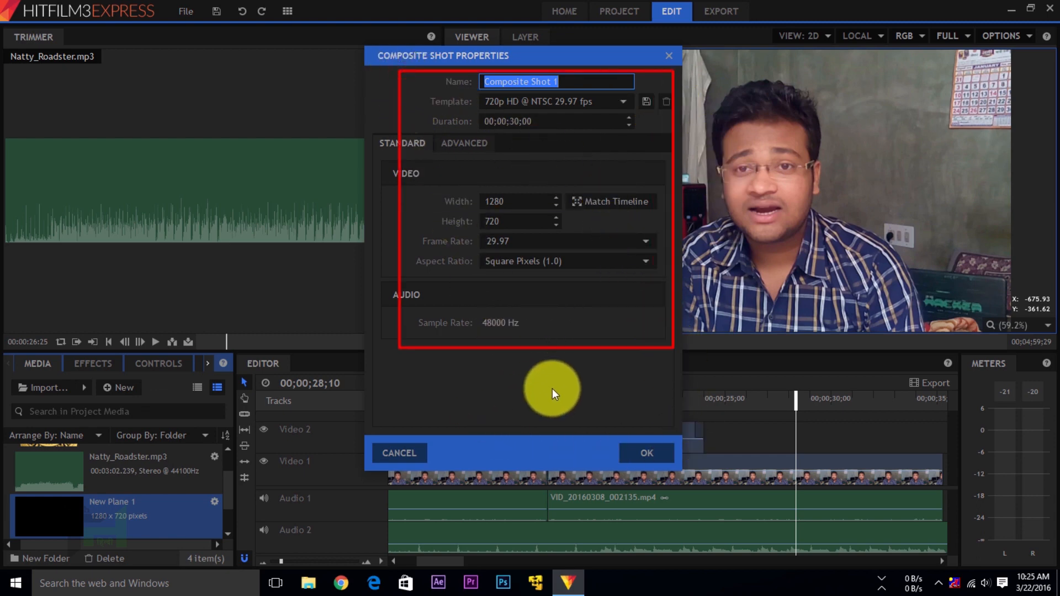
{"action": "left_click", "coordinate": [666, 455]}
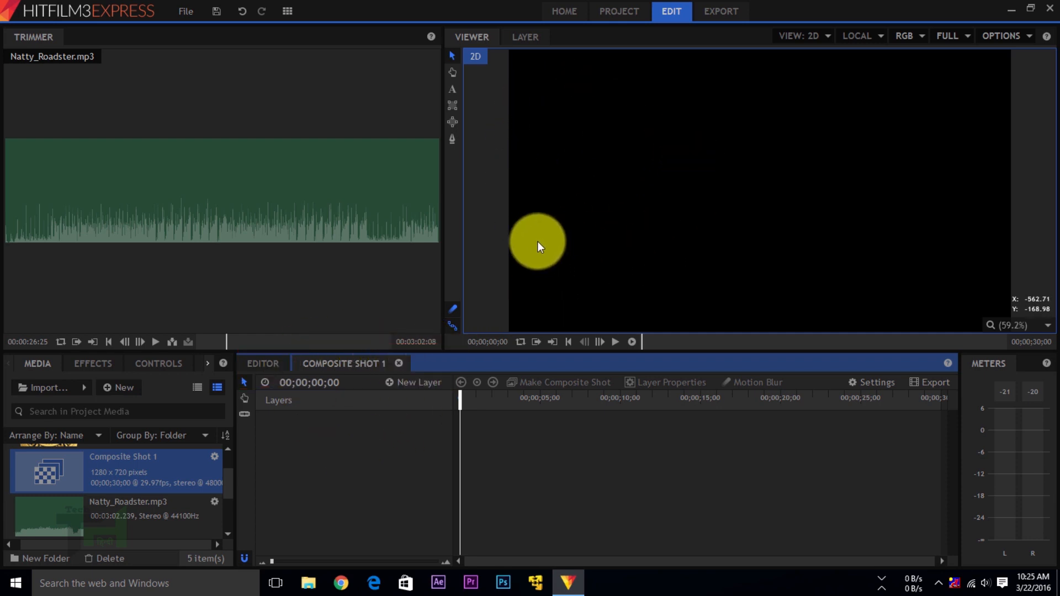
{"action": "left_click", "coordinate": [263, 364]}
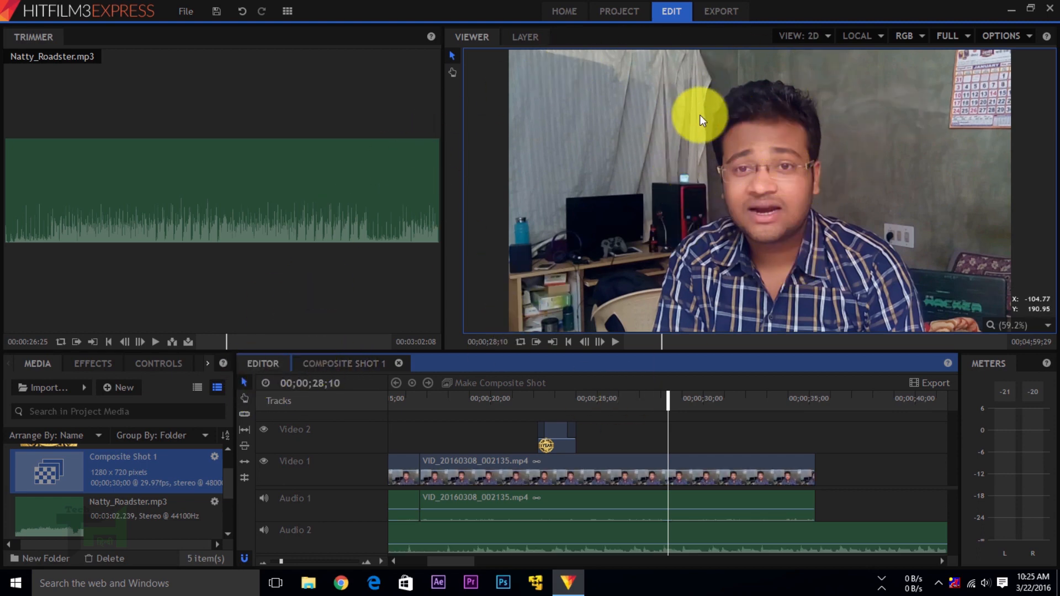
{"action": "left_click", "coordinate": [352, 363]}
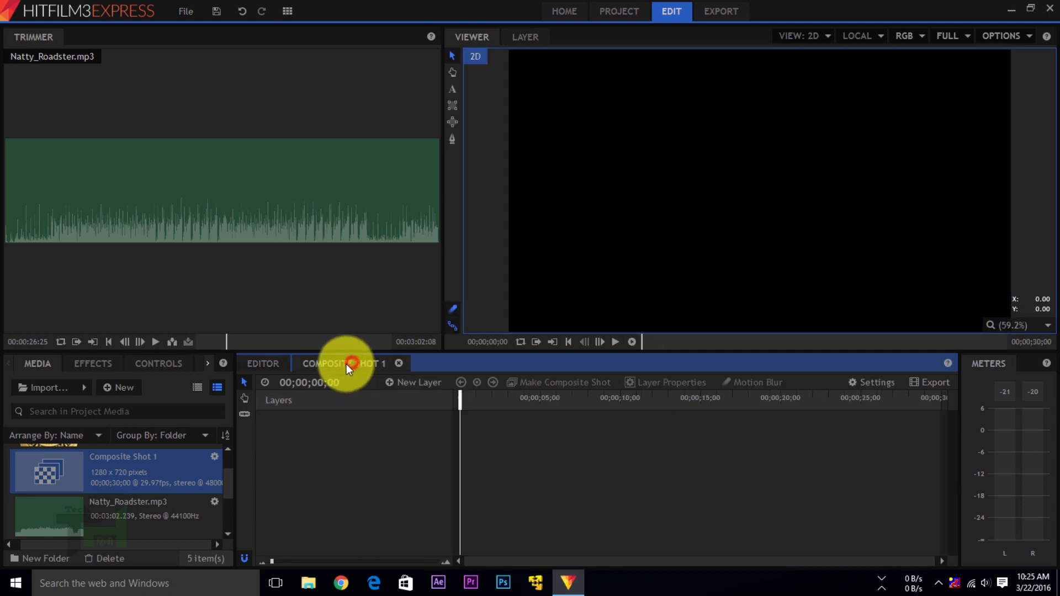
- Add a text layer to the composite shot with a text box 720 wide and 1280 high
{"action": "left_click", "coordinate": [453, 90]}
{"action": "left_click", "coordinate": [619, 163]}
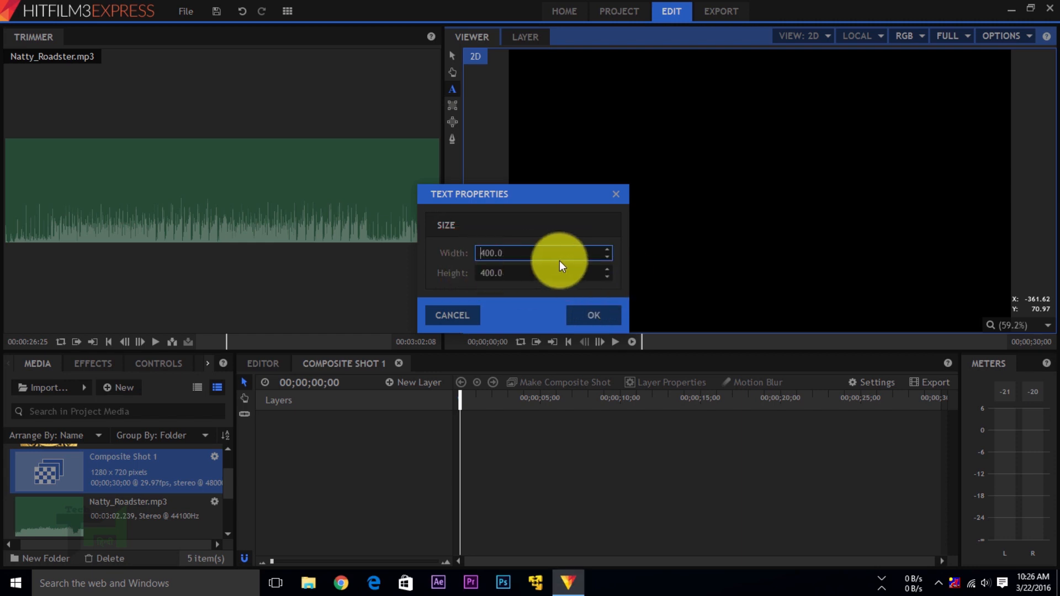
{"action": "double_click", "coordinate": [497, 254]}
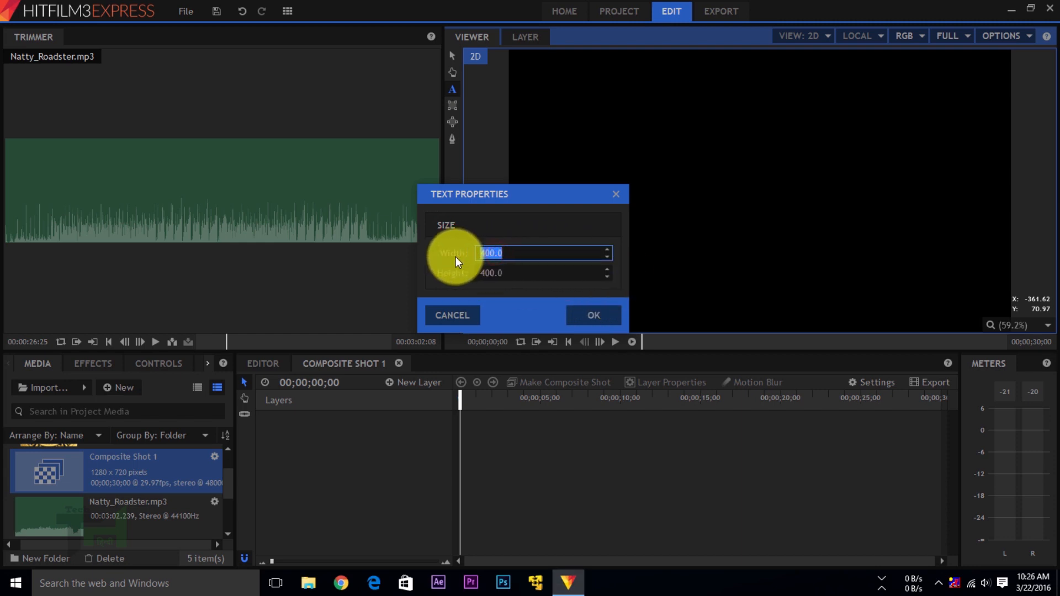
{"action": "type", "text": "1280"}
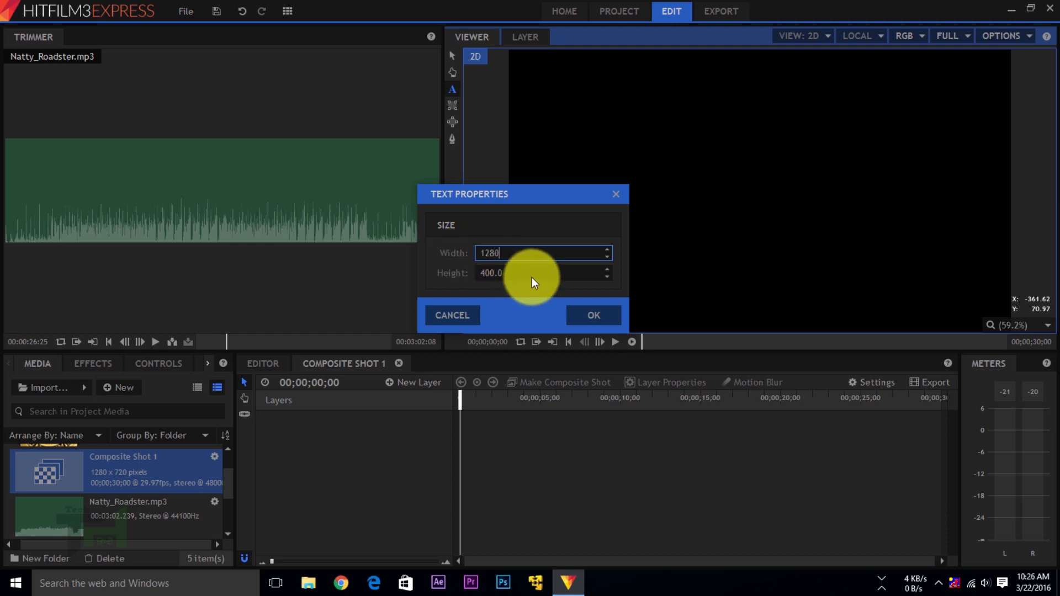
{"action": "left_click_drag", "start_coordinate": [523, 254], "coordinate": [450, 250]}
{"action": "type", "text": "720"}
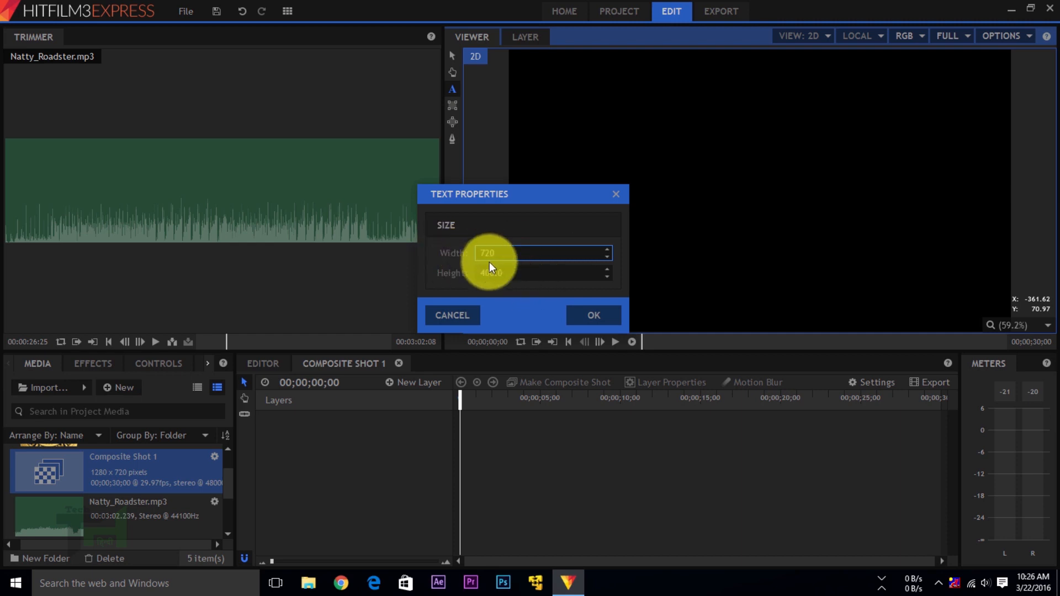
{"action": "left_click", "coordinate": [523, 274]}
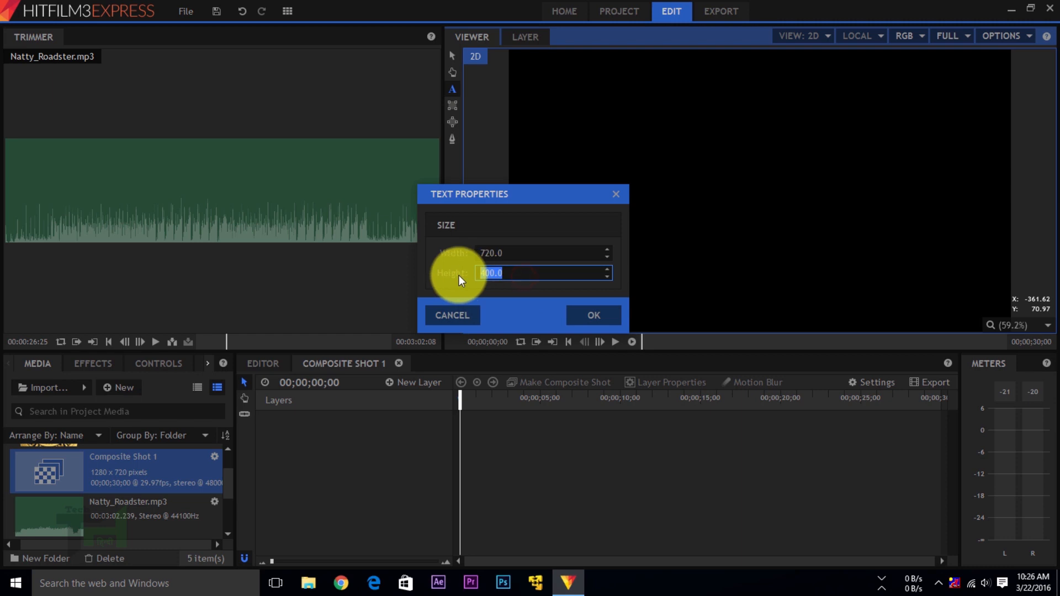
{"action": "type", "text": "1280"}
{"action": "left_click", "coordinate": [617, 314]}
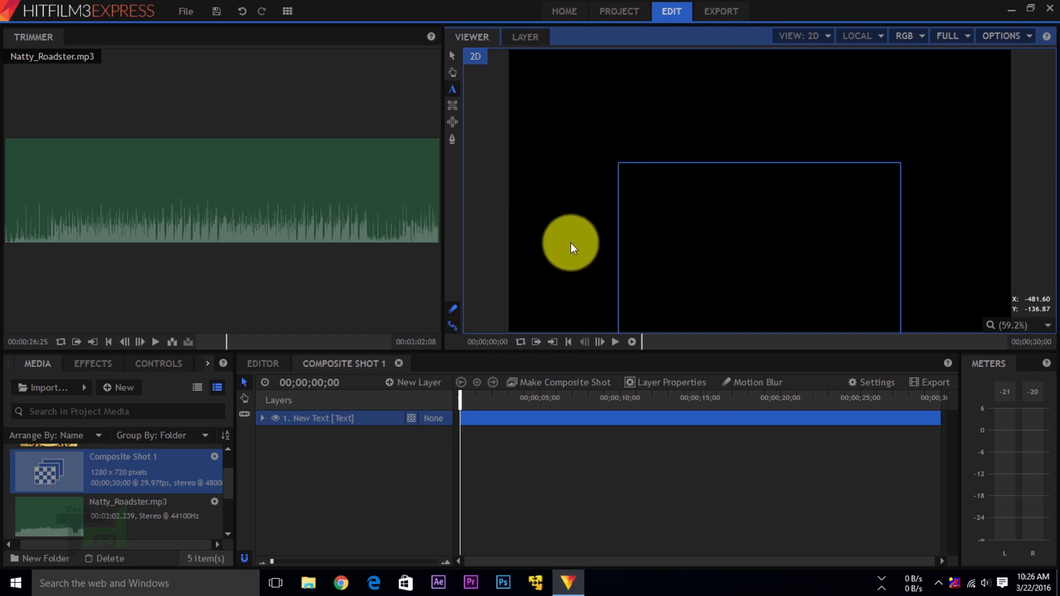
- Enter "Helloo guys" in the text box and move the box up and slightly left within the frame
{"action": "left_click_drag", "start_coordinate": [569, 162], "coordinate": [1003, 336]}
{"action": "left_click", "coordinate": [661, 198]}
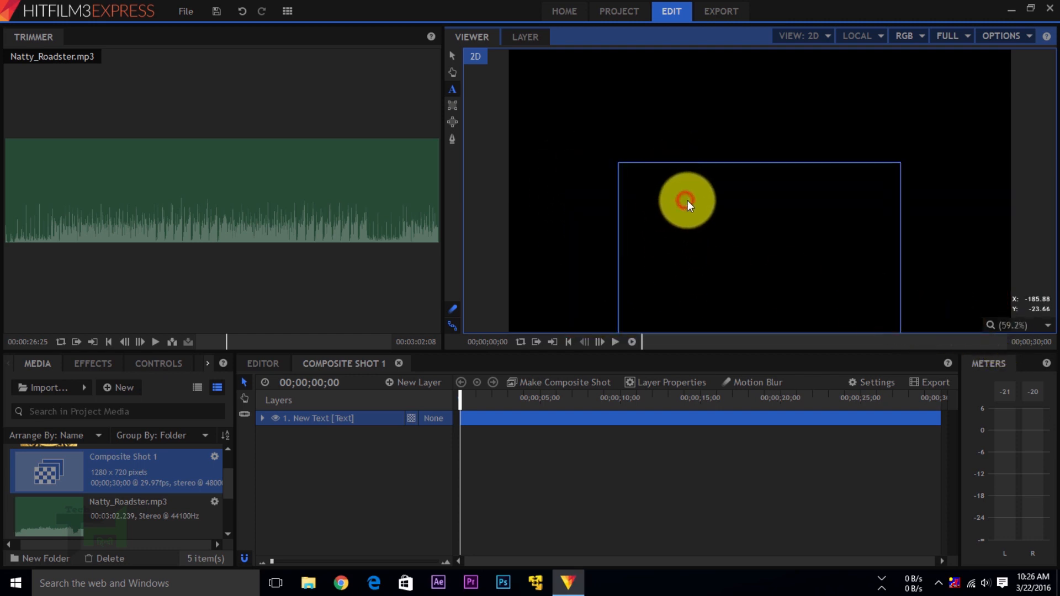
{"action": "type", "text": "Hel"}
{"action": "type", "text": "lool"}
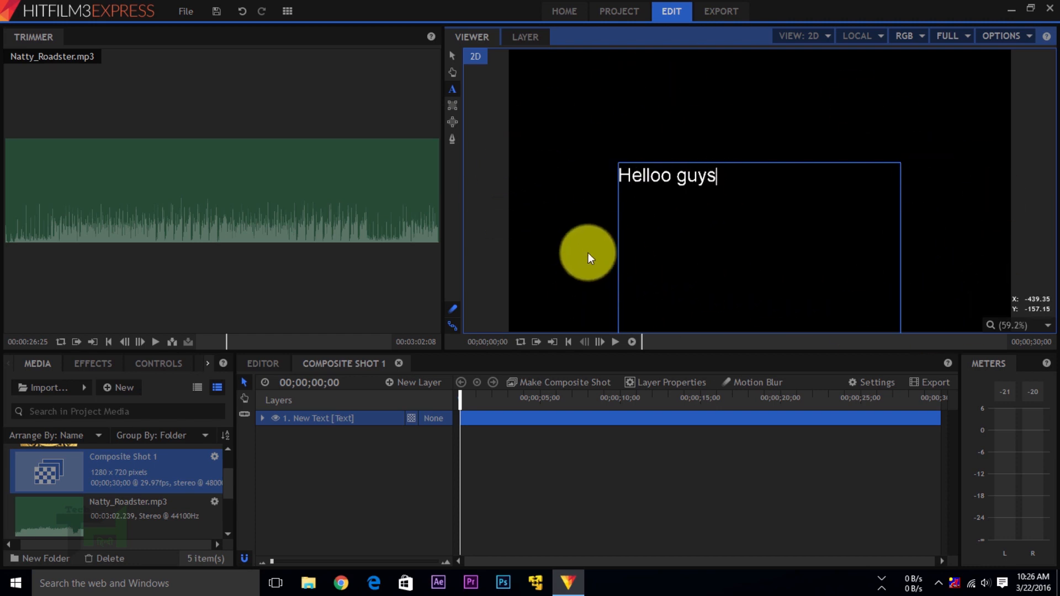
{"action": "left_click", "coordinate": [454, 53]}
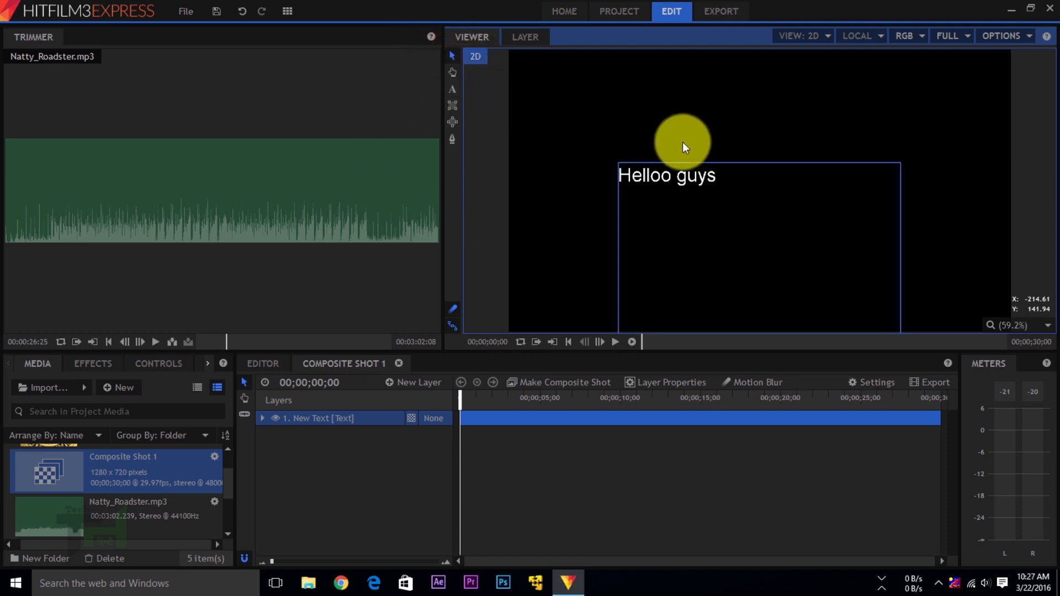
{"action": "mouse_move", "coordinate": [758, 201]}
{"action": "left_mouse_down"}
{"action": "mouse_move", "coordinate": [736, 109]}
{"action": "mouse_move", "coordinate": [744, 139]}
{"action": "left_mouse_up"}
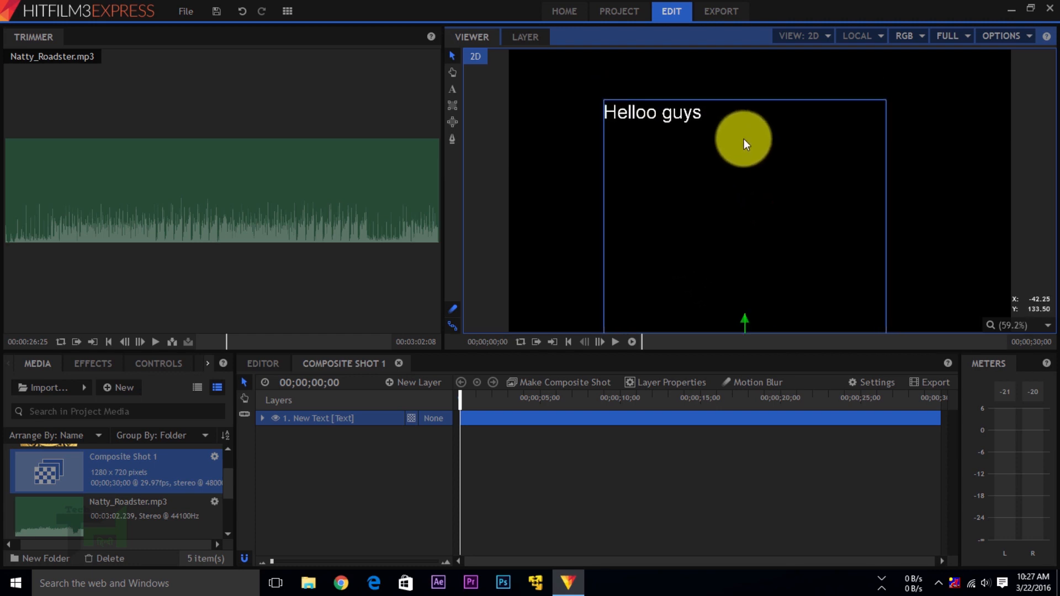
- Reopen the text for editing, add a space after "Helloo guys", and try selecting the whole line
{"action": "left_click", "coordinate": [452, 90]}
{"action": "left_click", "coordinate": [722, 117]}
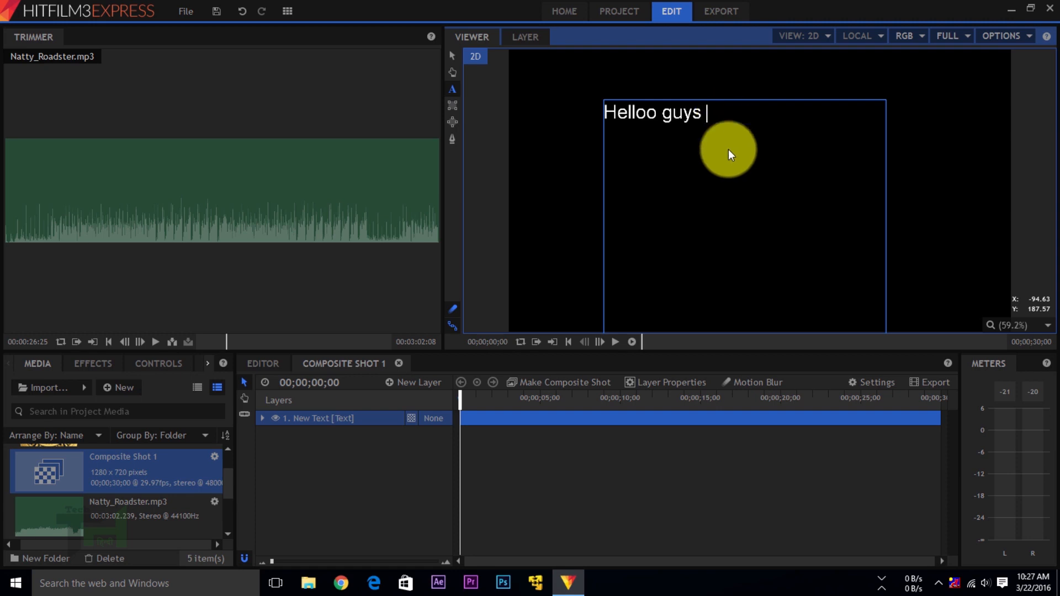
{"action": "left_click_drag", "start_coordinate": [709, 114], "coordinate": [585, 121]}
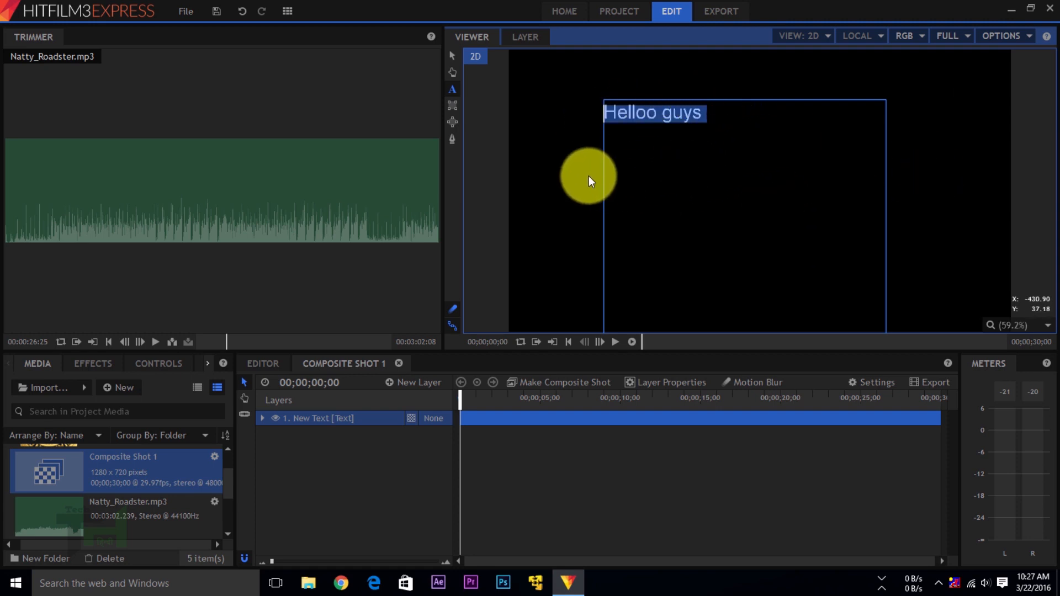
{"action": "left_click", "coordinate": [717, 130]}
{"action": "left_click_drag", "start_coordinate": [737, 126], "coordinate": [576, 122]}
{"action": "left_click", "coordinate": [710, 129]}
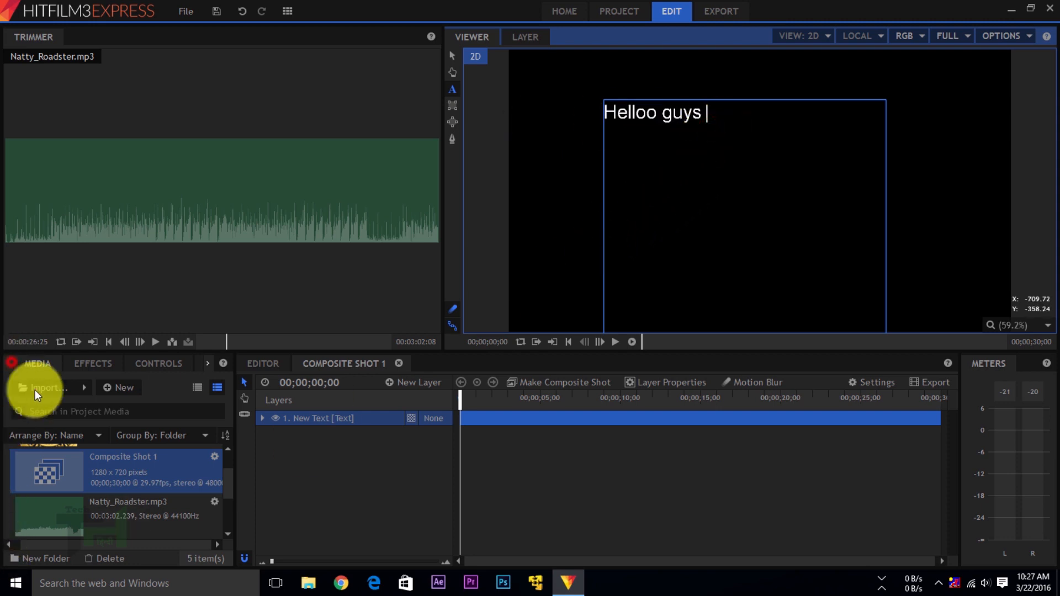
- Select the whole "Helloo guys" line and set its text color to blue #3d2fff
{"action": "left_click", "coordinate": [210, 362]}
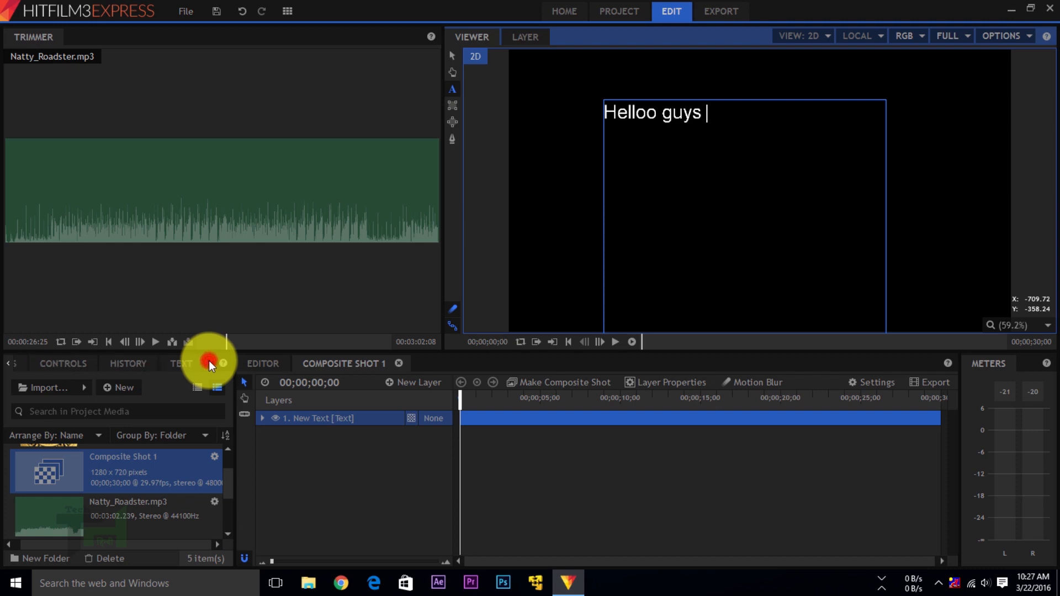
{"action": "left_click", "coordinate": [176, 364]}
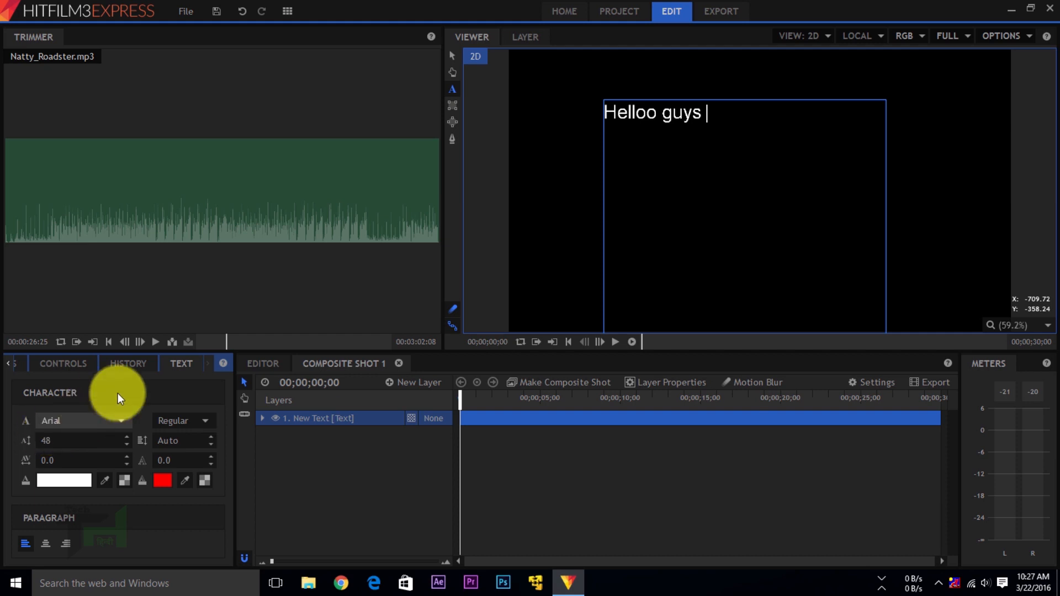
{"action": "left_click", "coordinate": [731, 129]}
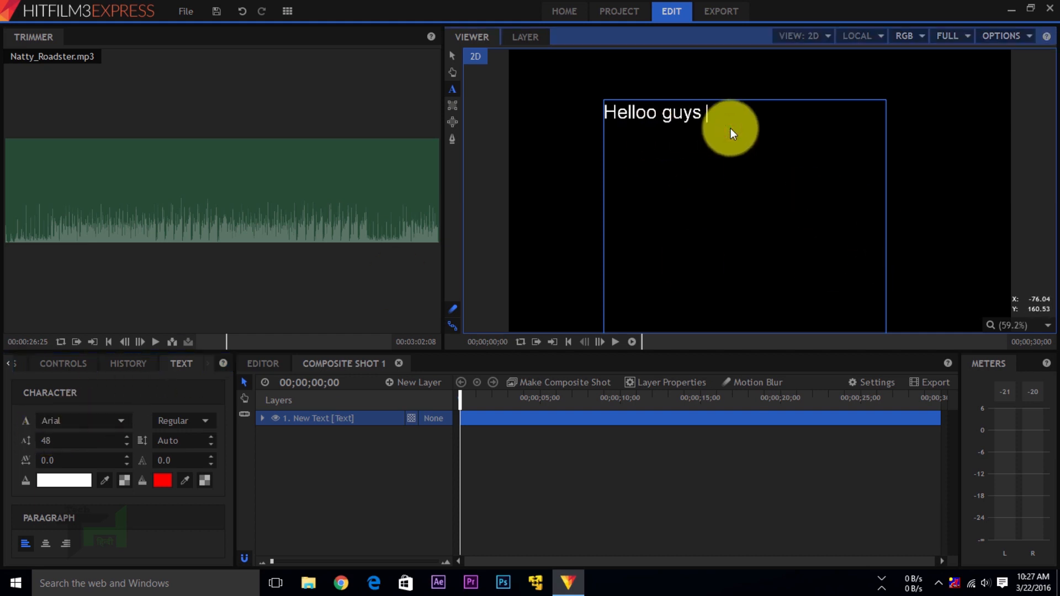
{"action": "left_click_drag", "start_coordinate": [731, 118], "coordinate": [605, 116]}
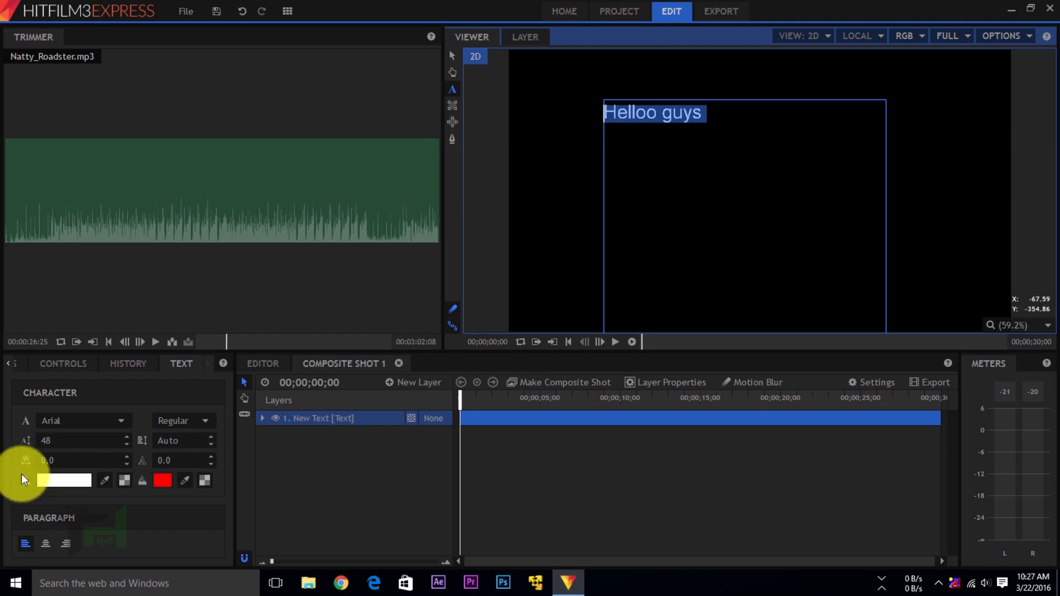
{"action": "left_click", "coordinate": [76, 488]}
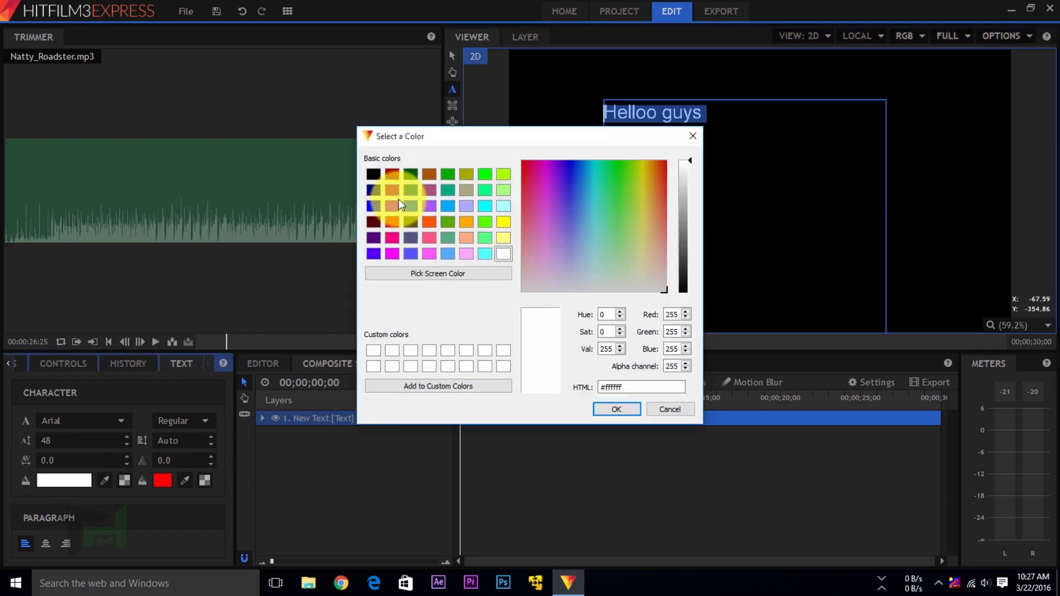
{"action": "left_click", "coordinate": [611, 409]}
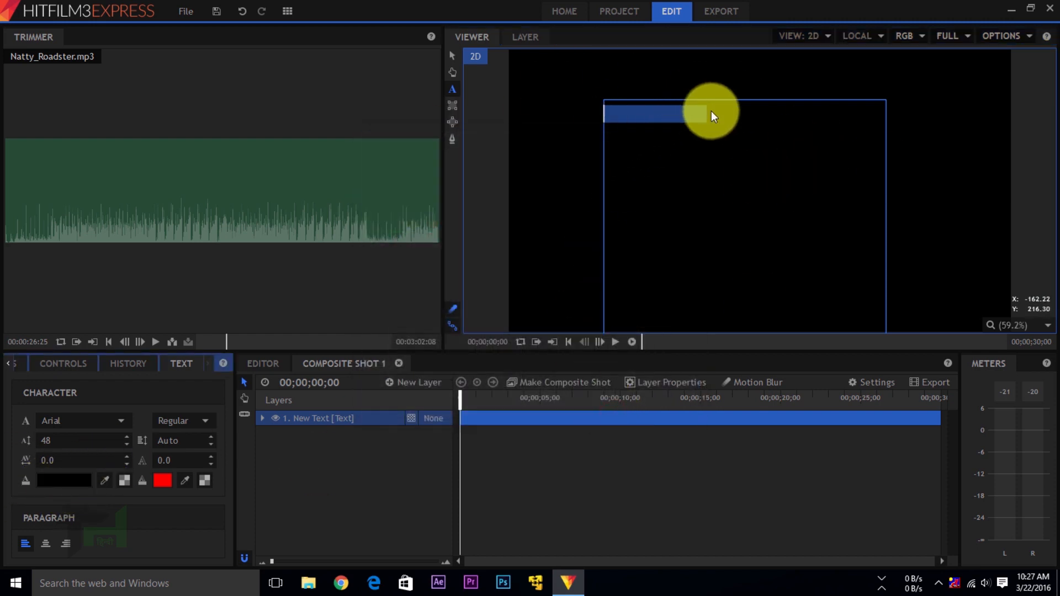
{"action": "left_click", "coordinate": [40, 484]}
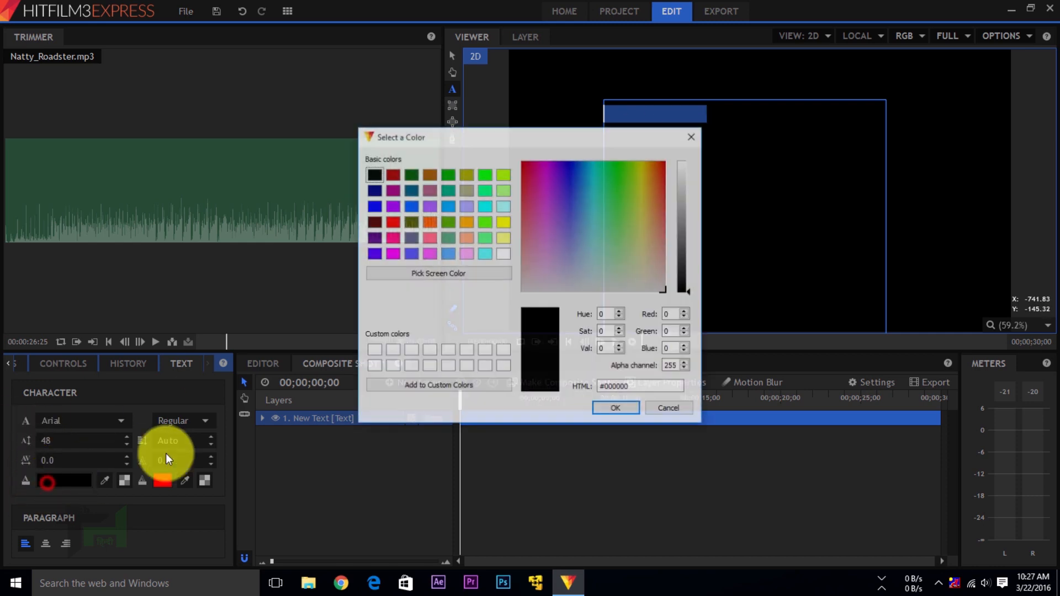
{"action": "left_click", "coordinate": [430, 352]}
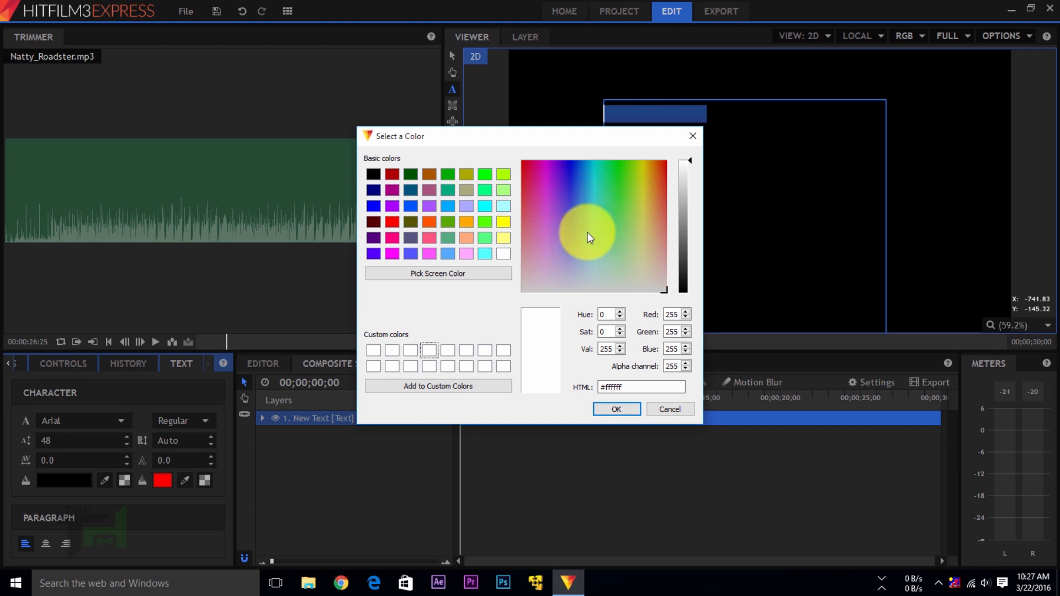
{"action": "left_click", "coordinate": [568, 244]}
{"action": "left_click", "coordinate": [569, 183]}
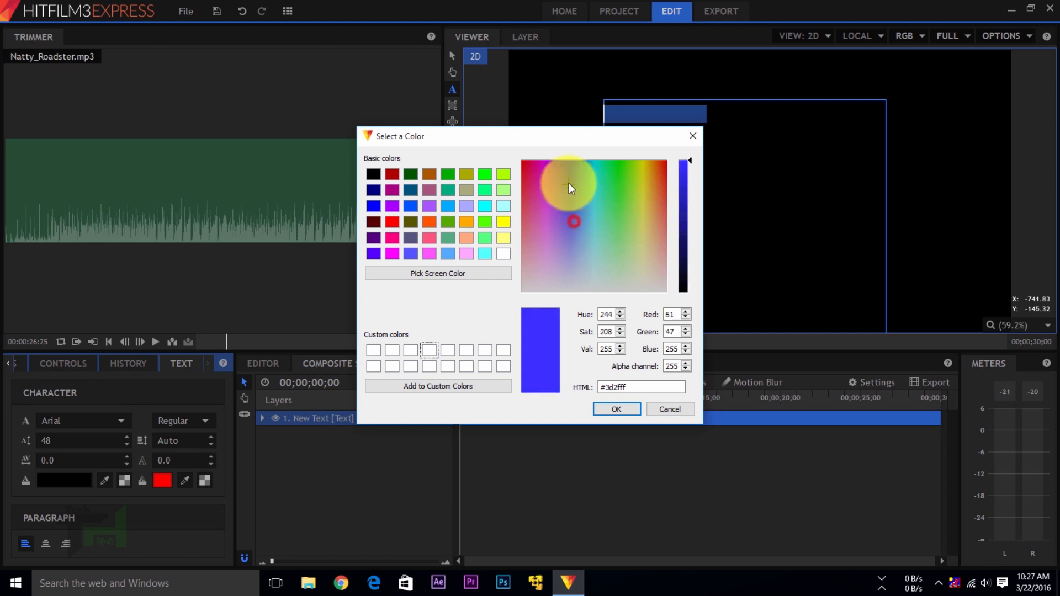
{"action": "left_click", "coordinate": [617, 409]}
- Try the Kruti Dev 070 Wide font for the "Helloo guys" text
{"action": "double_click", "coordinate": [674, 108]}
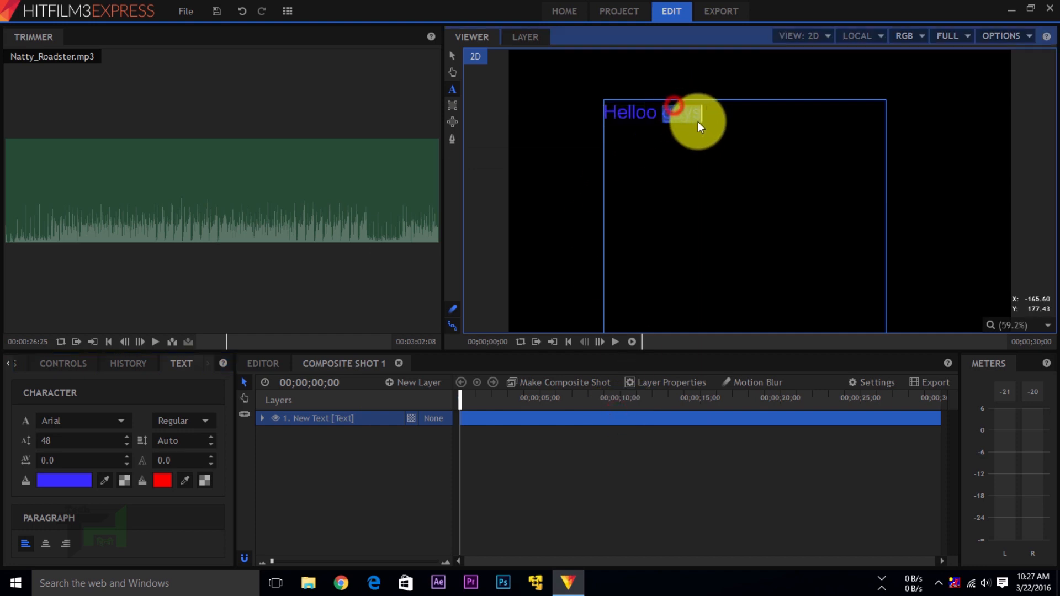
{"action": "left_click", "coordinate": [702, 117]}
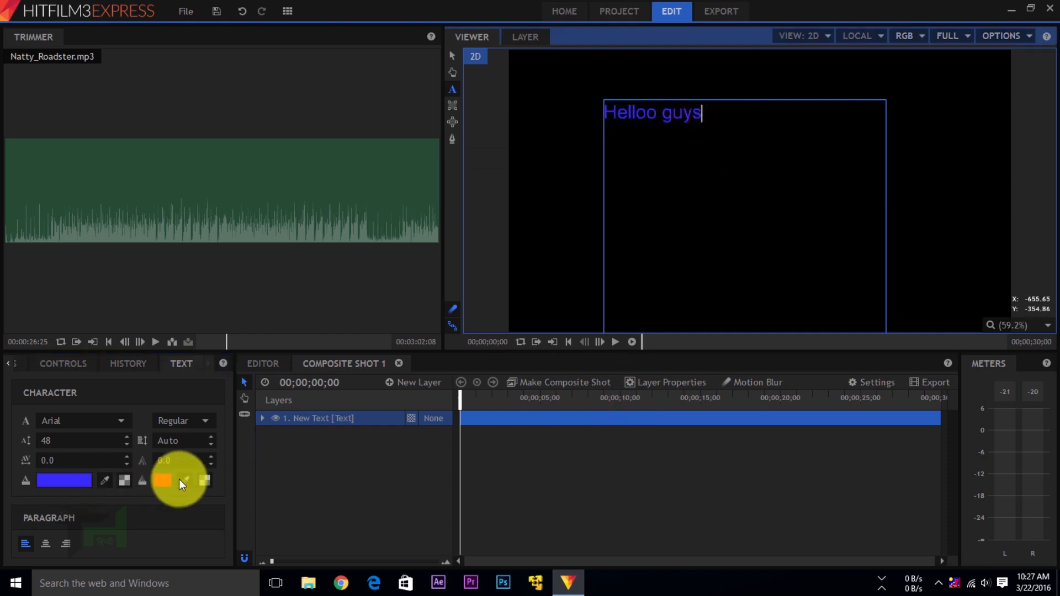
{"action": "left_click", "coordinate": [103, 422]}
{"action": "scroll", "coordinate": [102, 250], "scroll_direction": "down", "scroll_amount": 5}
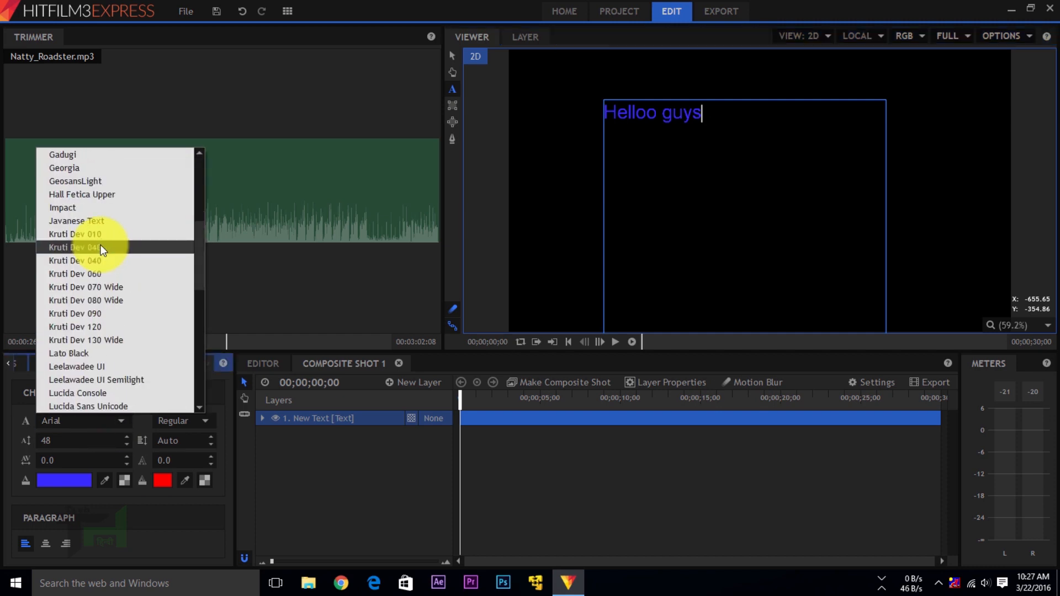
{"action": "left_click", "coordinate": [113, 287]}
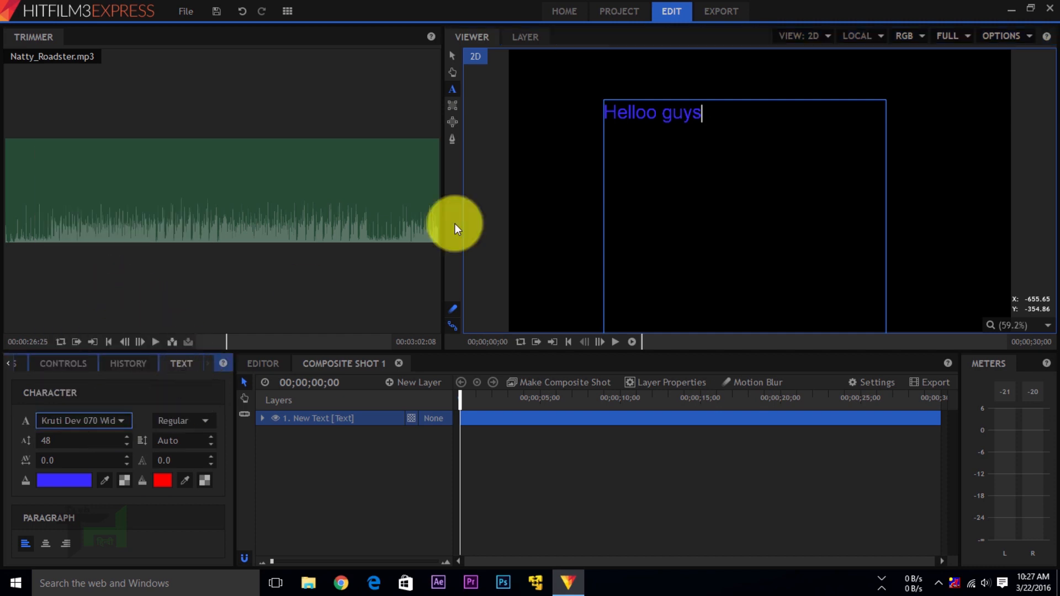
- Change the whole "Helloo guys" line to the Comic Sans MS font in Bold style
{"action": "left_click", "coordinate": [101, 417]}
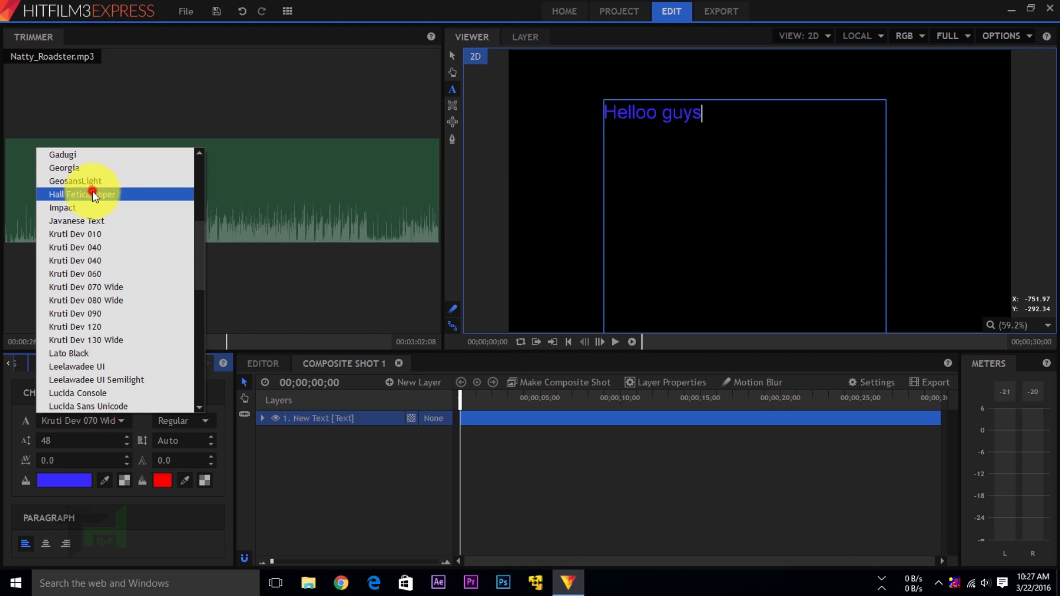
{"action": "scroll", "coordinate": [91, 191], "scroll_direction": "up", "scroll_amount": 6}
{"action": "left_click", "coordinate": [93, 218]}
{"action": "left_click", "coordinate": [728, 141]}
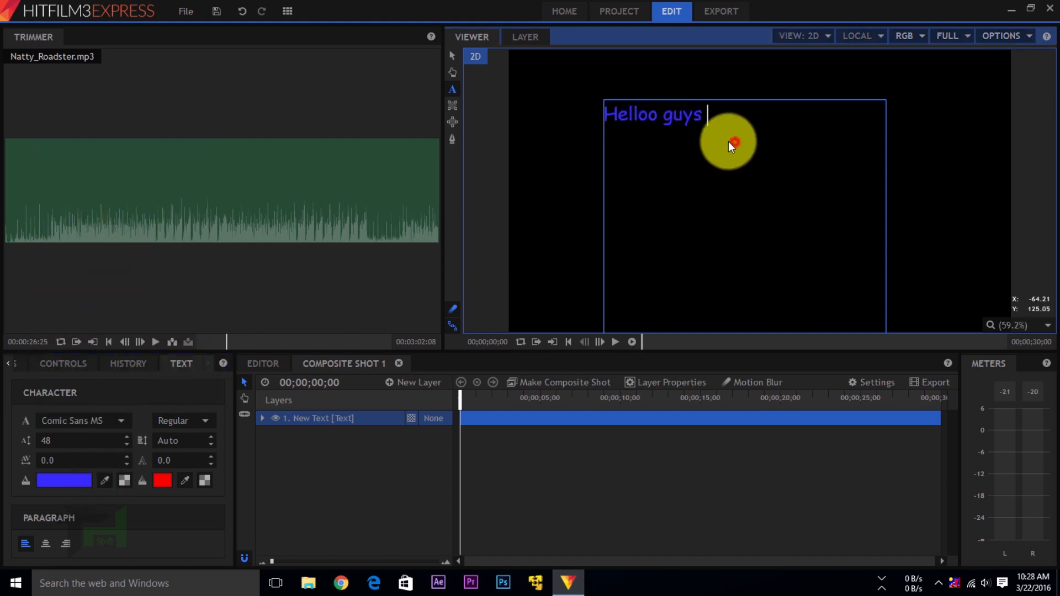
{"action": "left_click_drag", "start_coordinate": [728, 142], "coordinate": [628, 121]}
{"action": "left_click", "coordinate": [203, 421]}
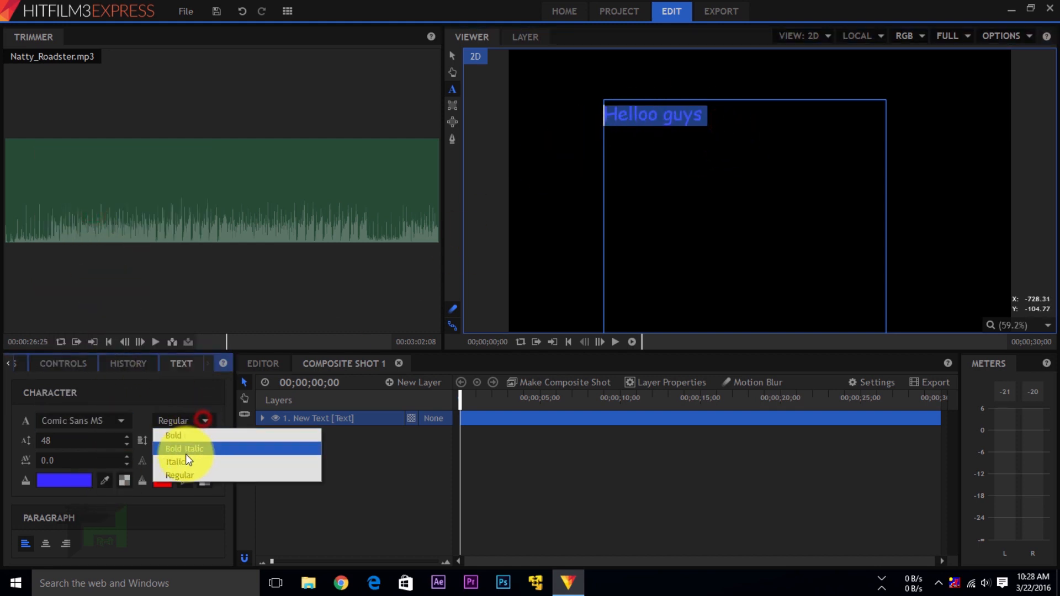
{"action": "left_click", "coordinate": [181, 430]}
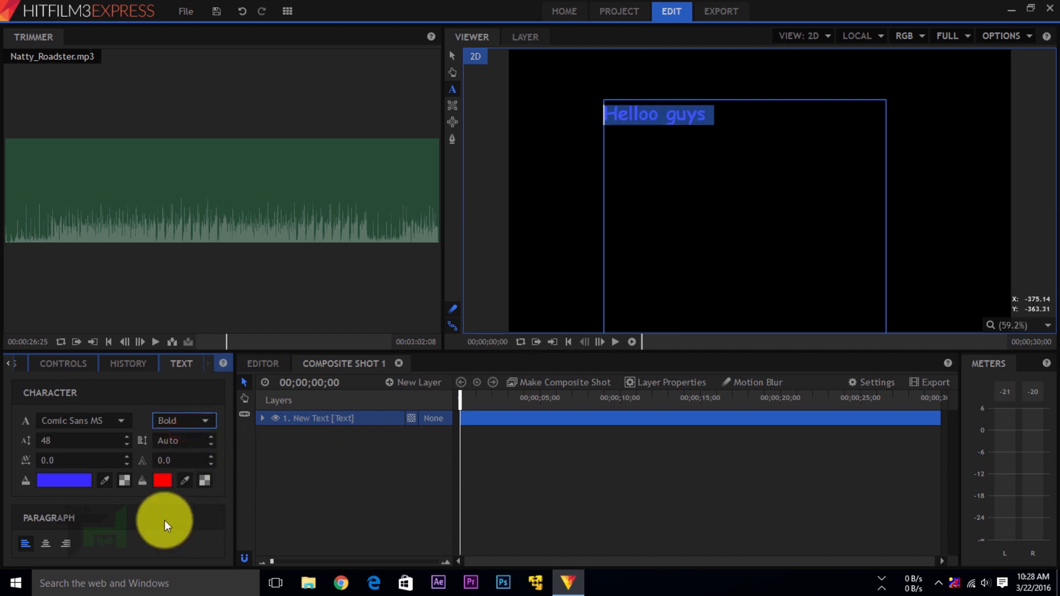
- Enlarge the "Helloo guys" text to size 109 and center it horizontally within its text box
{"action": "left_click_drag", "start_coordinate": [40, 442], "coordinate": [39, 442]}
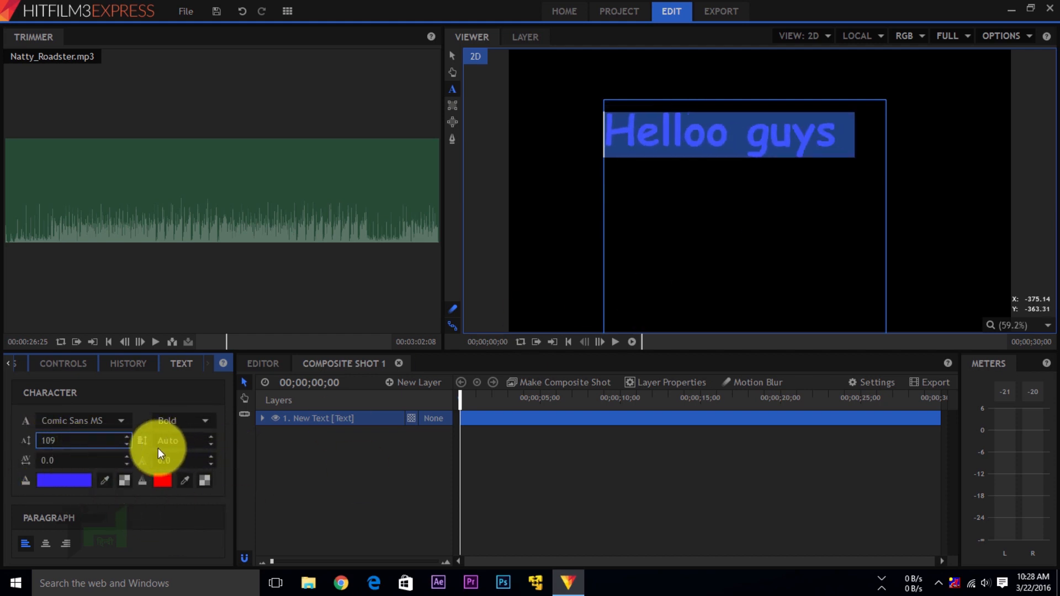
{"action": "left_click", "coordinate": [50, 545]}
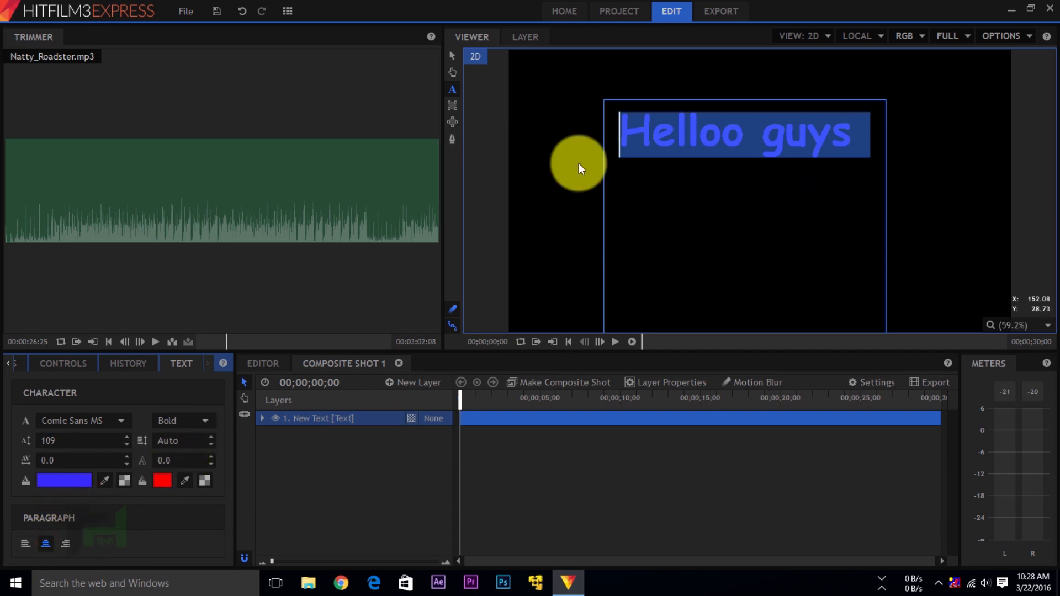
{"action": "left_click", "coordinate": [731, 190]}
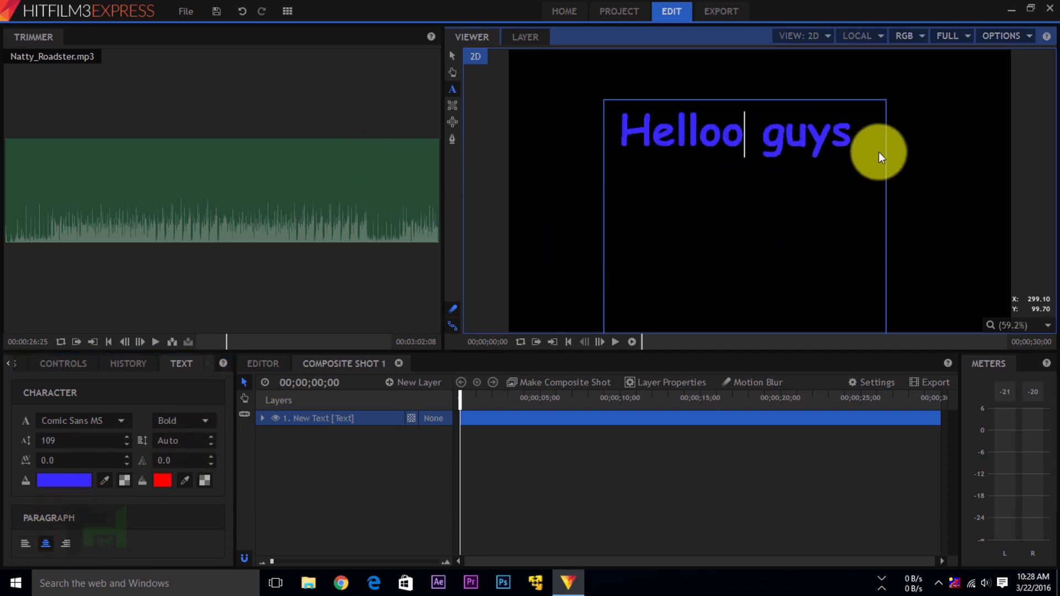
{"action": "left_click_drag", "start_coordinate": [867, 144], "coordinate": [555, 163]}
{"action": "left_click", "coordinate": [883, 190]}
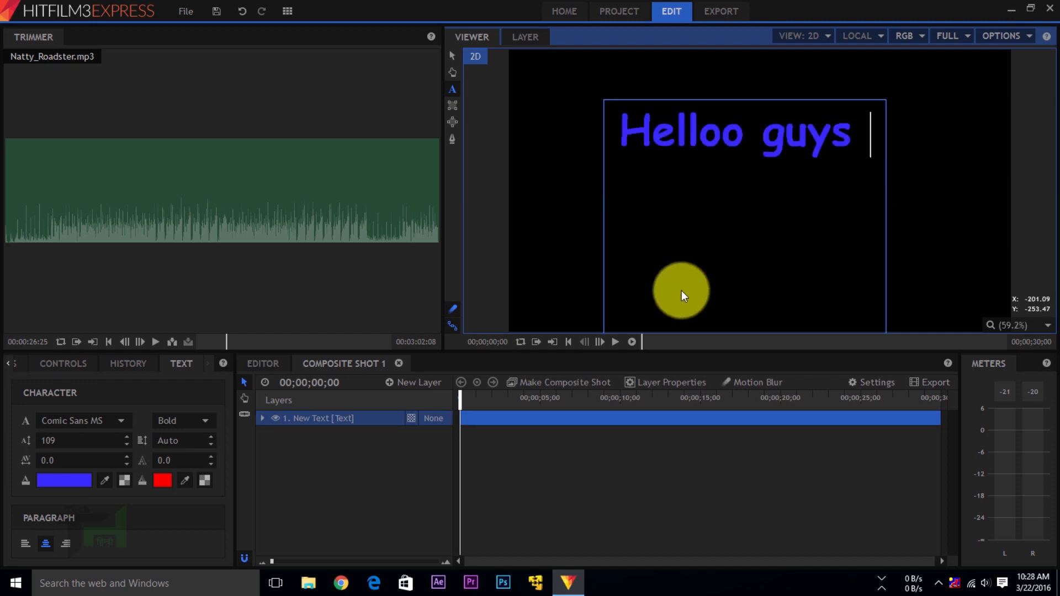
- Try Composite Shot 1 on the Video 2 track of the main edit after the warranty image, and remove the clip
{"action": "left_click", "coordinate": [257, 367]}
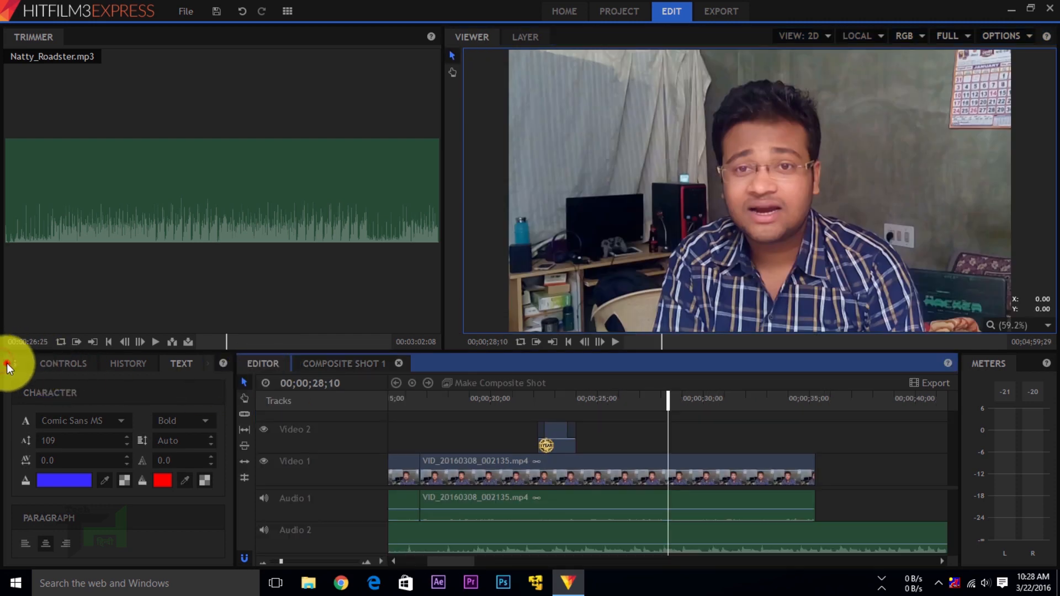
{"action": "left_click", "coordinate": [7, 364]}
{"action": "left_click", "coordinate": [49, 365]}
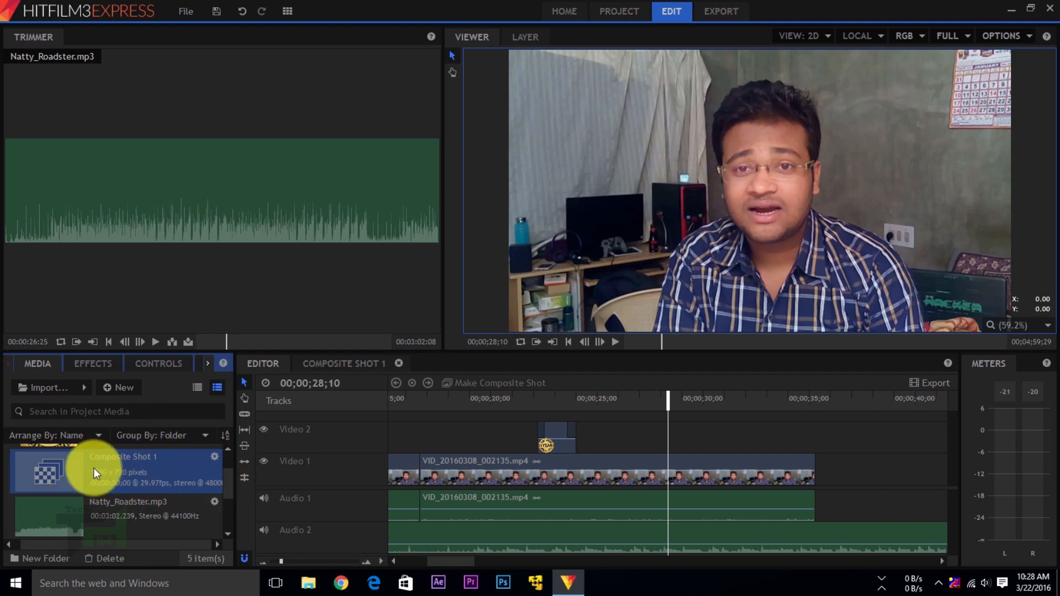
{"action": "left_click_drag", "start_coordinate": [96, 469], "coordinate": [610, 428]}
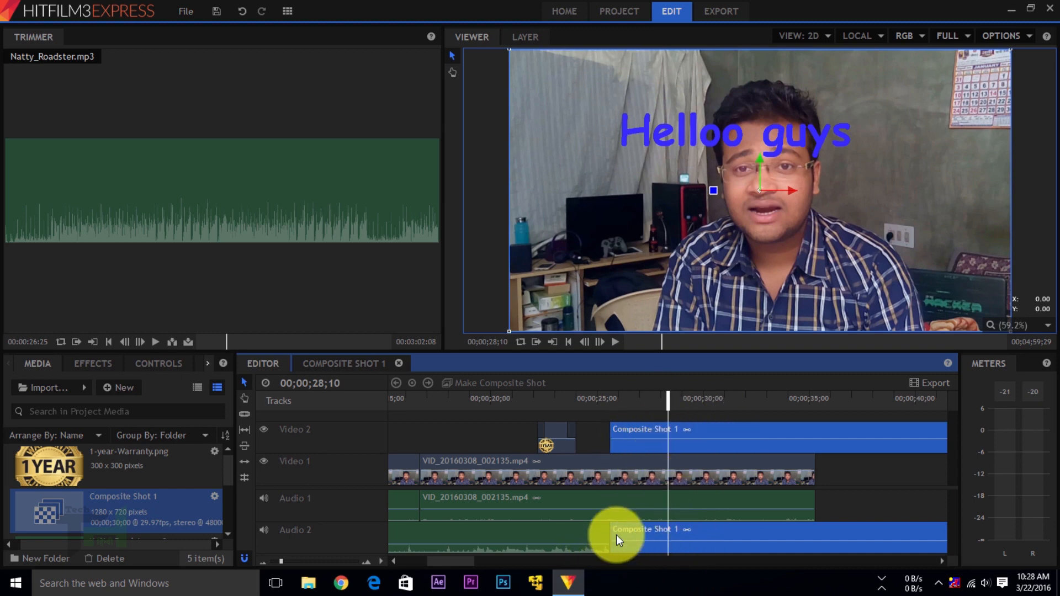
{"action": "key", "text": "space"}
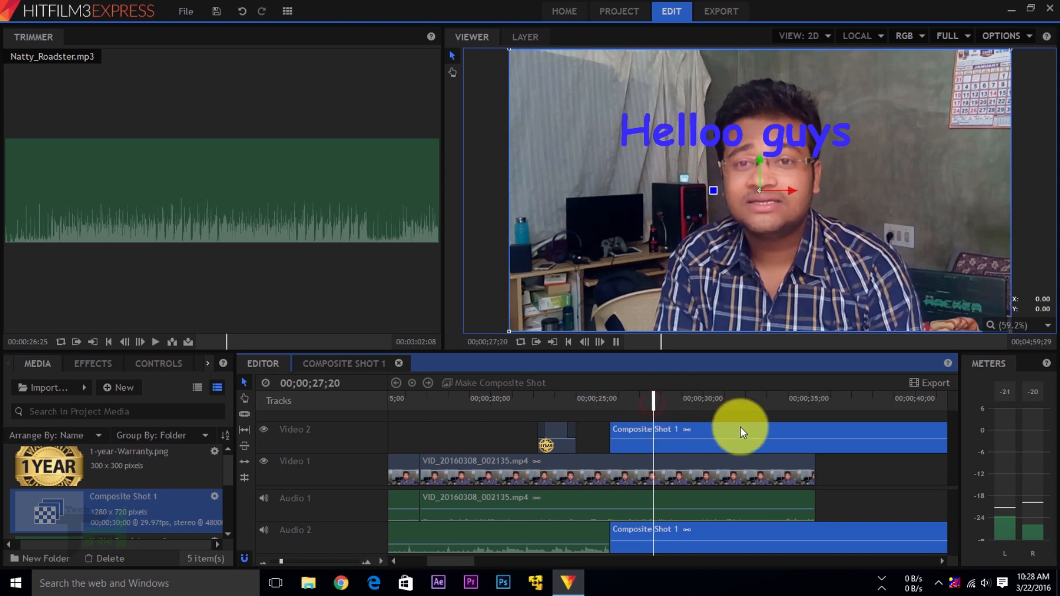
{"action": "key", "text": "Delete"}
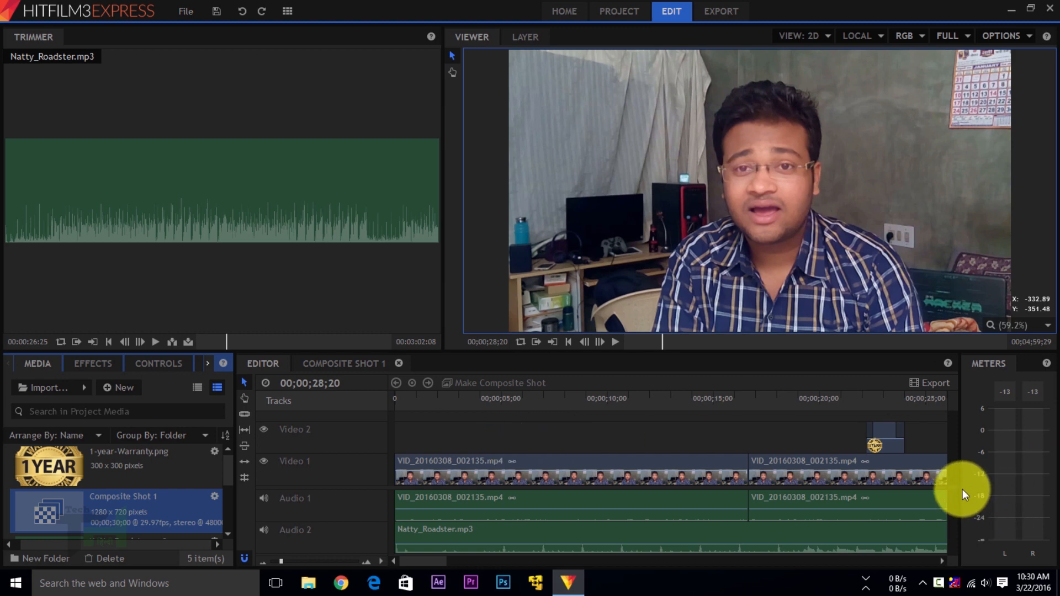
- Insert a third video track and a third audio track in the main edit timeline
{"action": "left_click", "coordinate": [949, 429]}
{"action": "right_click", "coordinate": [670, 423]}
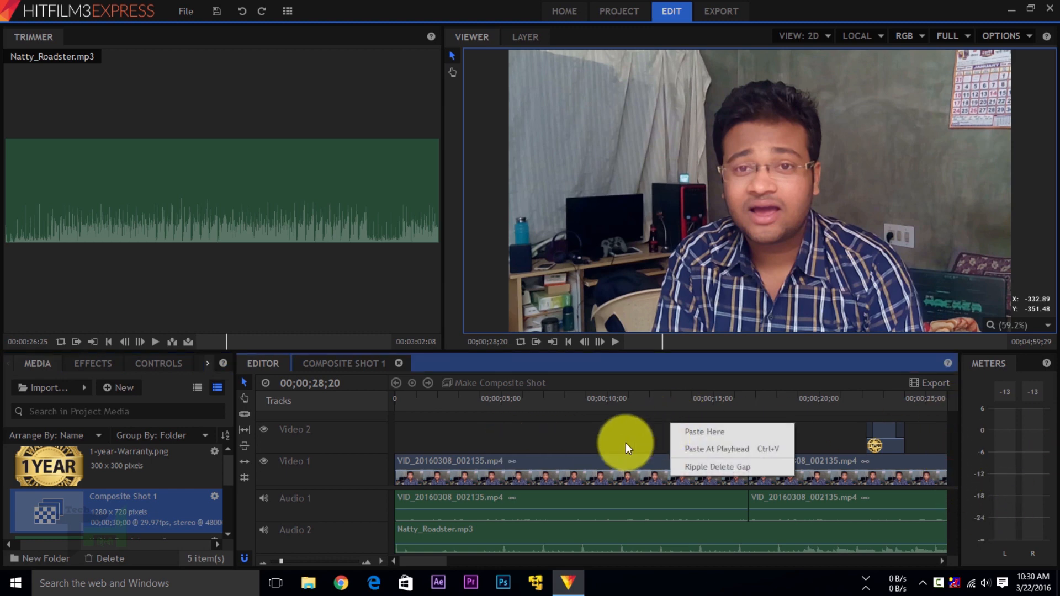
{"action": "right_click", "coordinate": [351, 443]}
{"action": "left_click", "coordinate": [377, 448]}
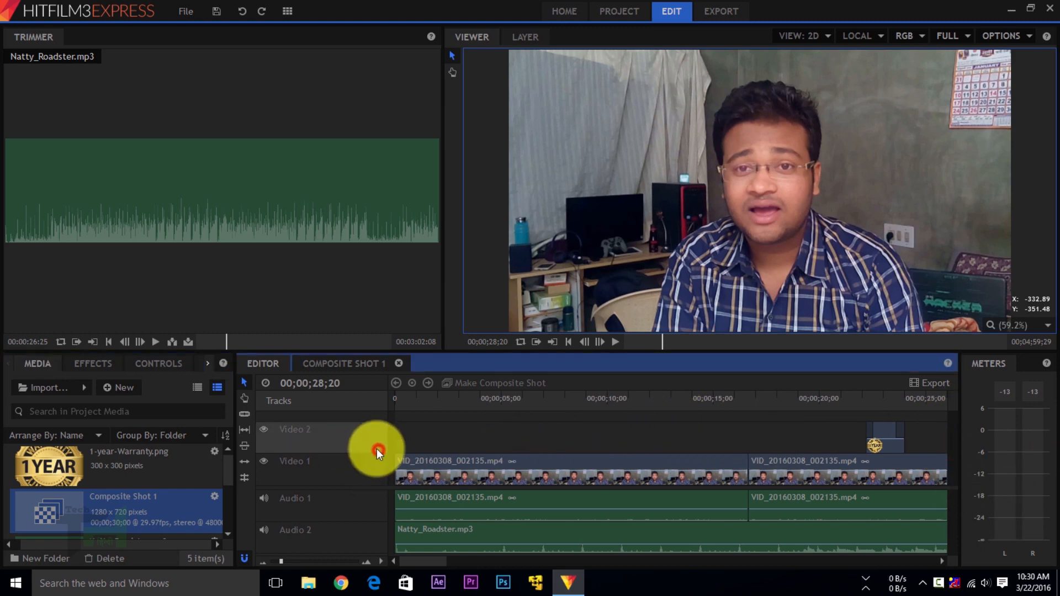
{"action": "left_click", "coordinate": [954, 529]}
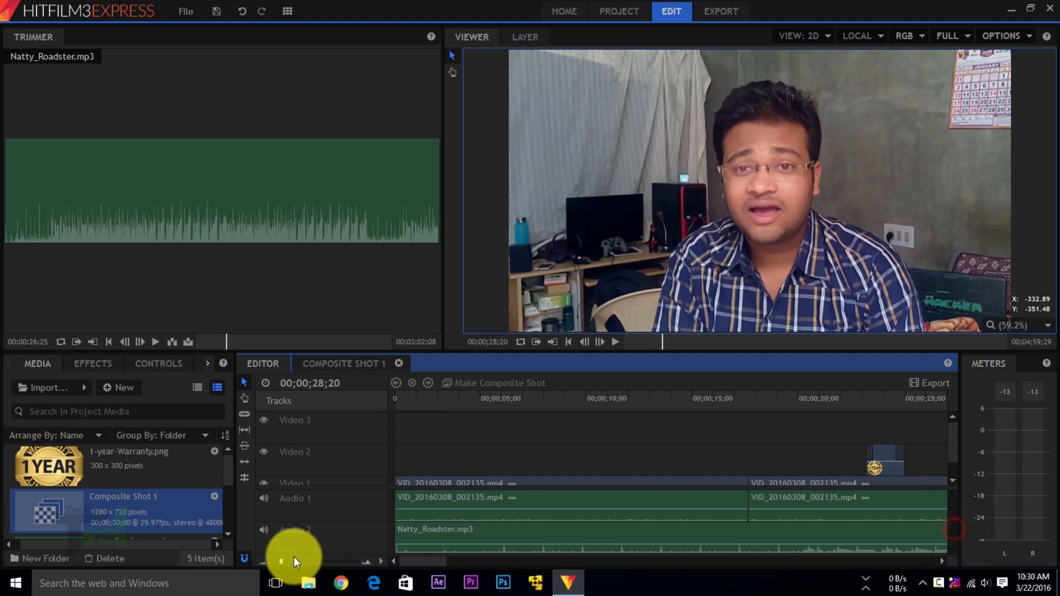
{"action": "right_click", "coordinate": [318, 539]}
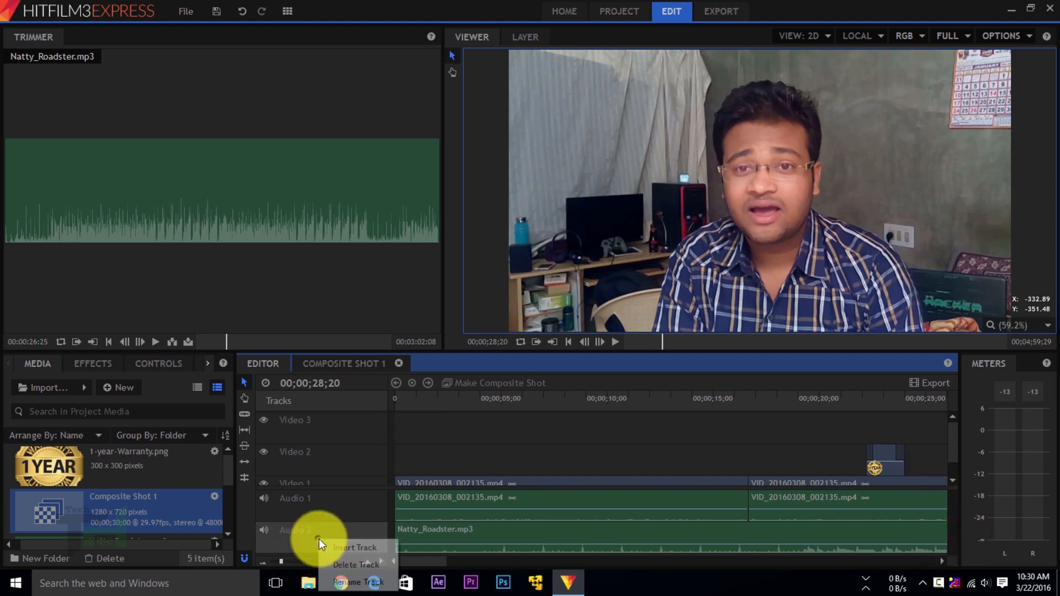
{"action": "left_click", "coordinate": [347, 550]}
- Place Composite Shot 1 on the Video 3 and Audio 3 tracks, starting at the timeline's beginning, and preview the frame at 00;00;13;26
{"action": "left_click_drag", "start_coordinate": [954, 442], "coordinate": [952, 423]}
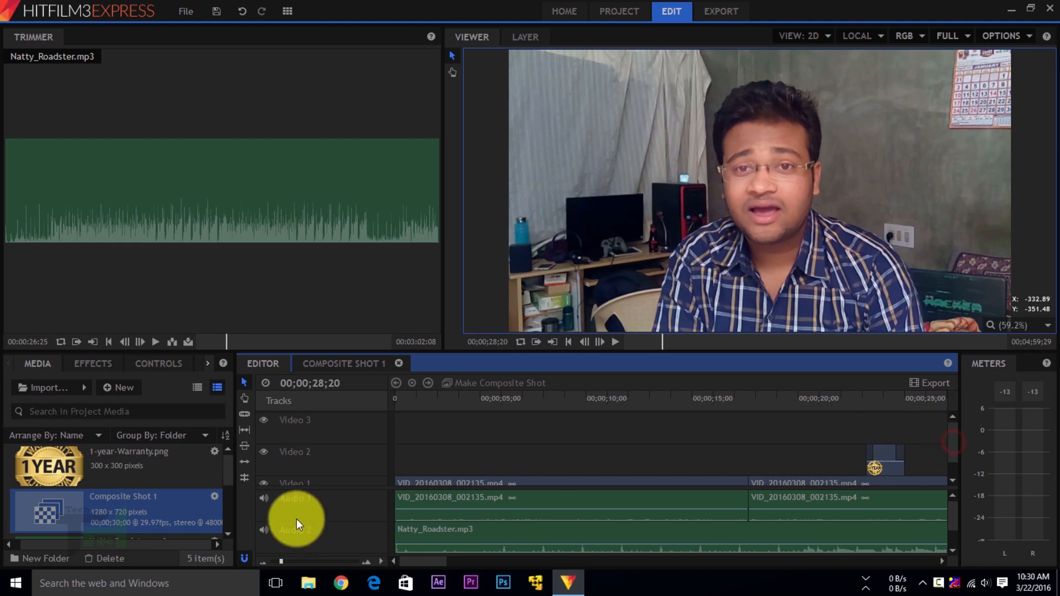
{"action": "left_click", "coordinate": [53, 512]}
{"action": "left_click_drag", "start_coordinate": [435, 410], "coordinate": [446, 419]}
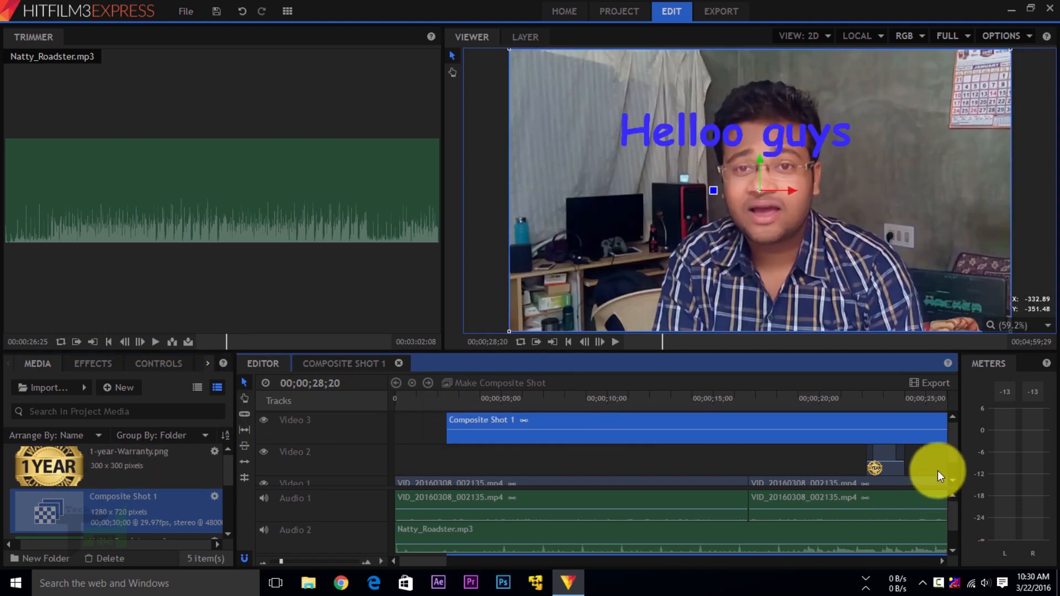
{"action": "left_click_drag", "start_coordinate": [953, 520], "coordinate": [951, 547]}
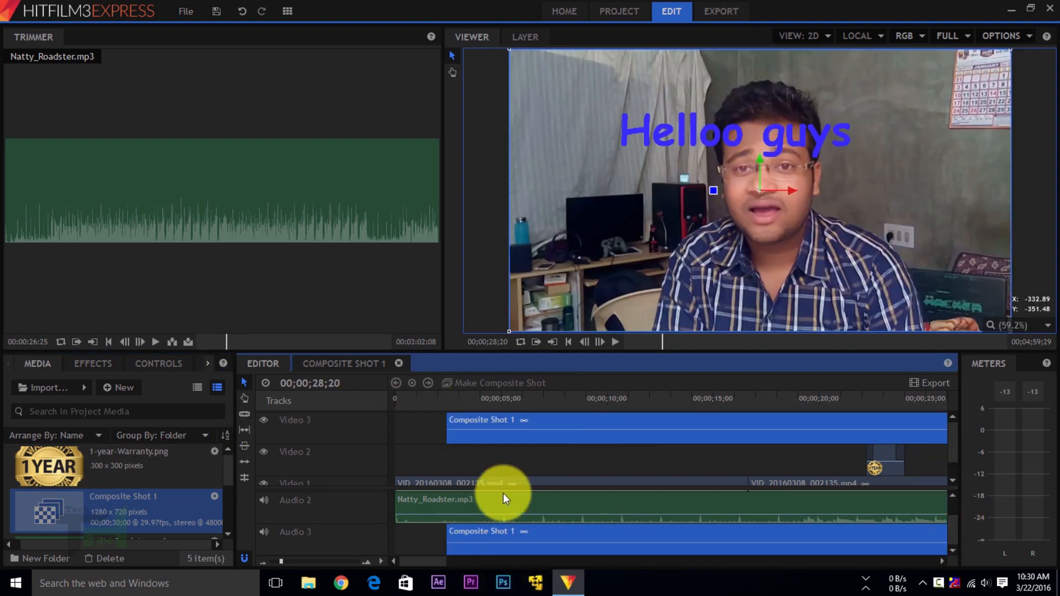
{"action": "left_click_drag", "start_coordinate": [585, 423], "coordinate": [508, 430]}
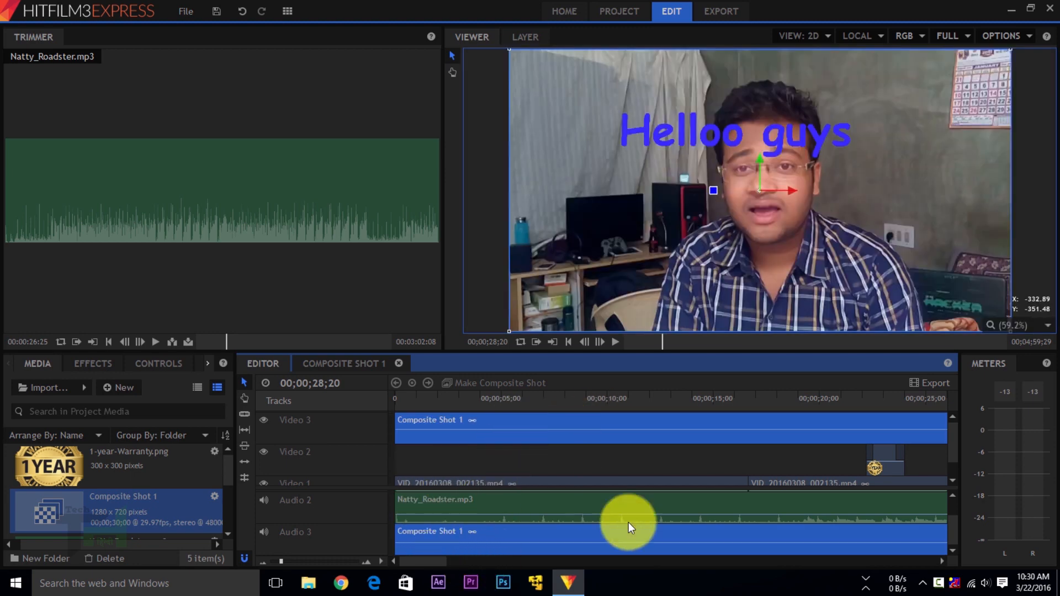
{"action": "left_click", "coordinate": [690, 399]}
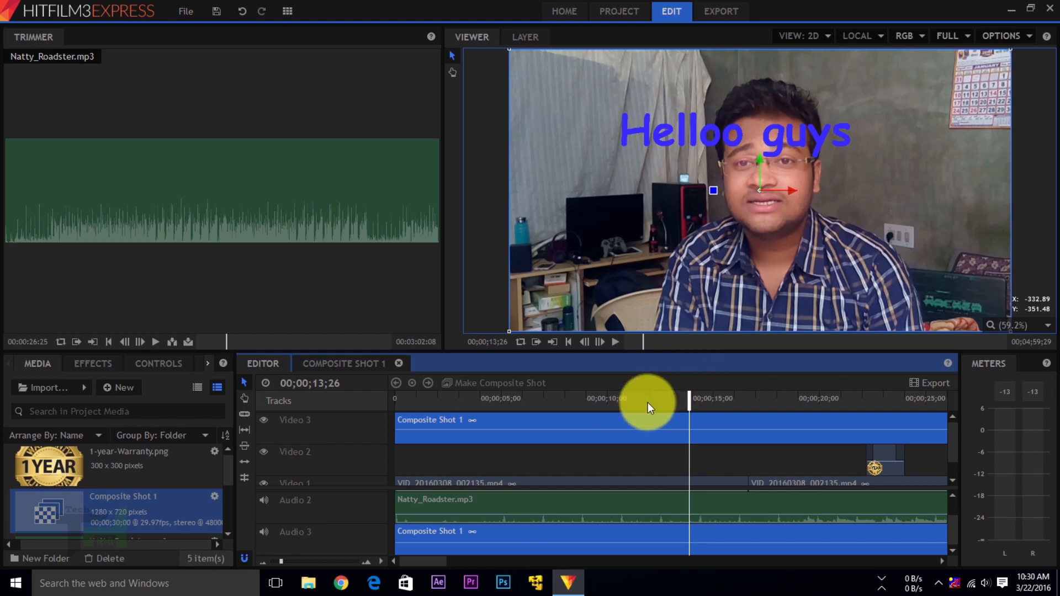
- Move the "Helloo guys" title down to the lower part of the video frame and start its Composite Shot 1 clip at about 5 seconds
{"action": "key", "text": "space"}
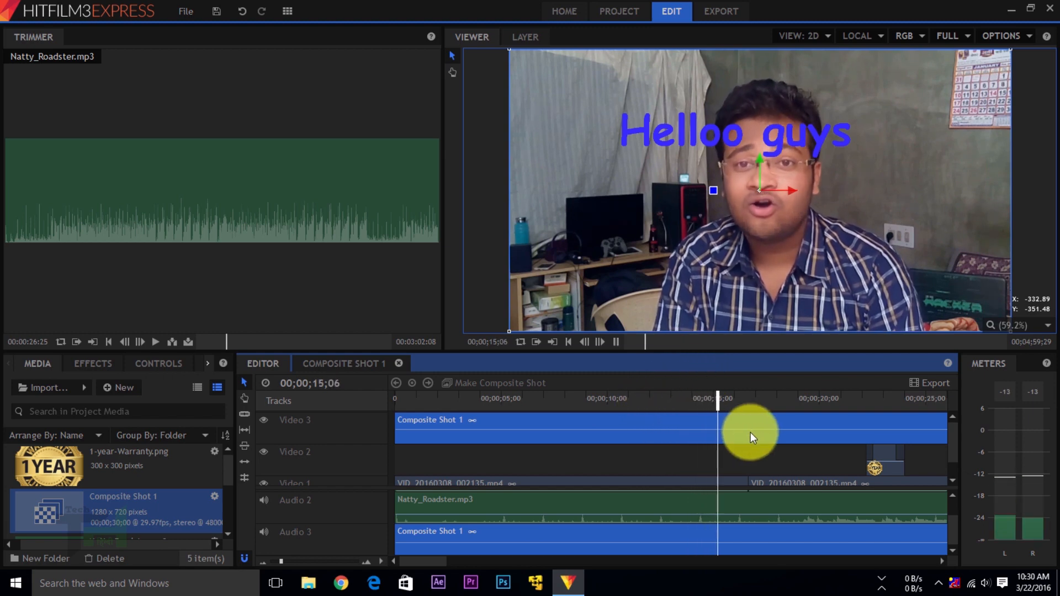
{"action": "key", "text": "space"}
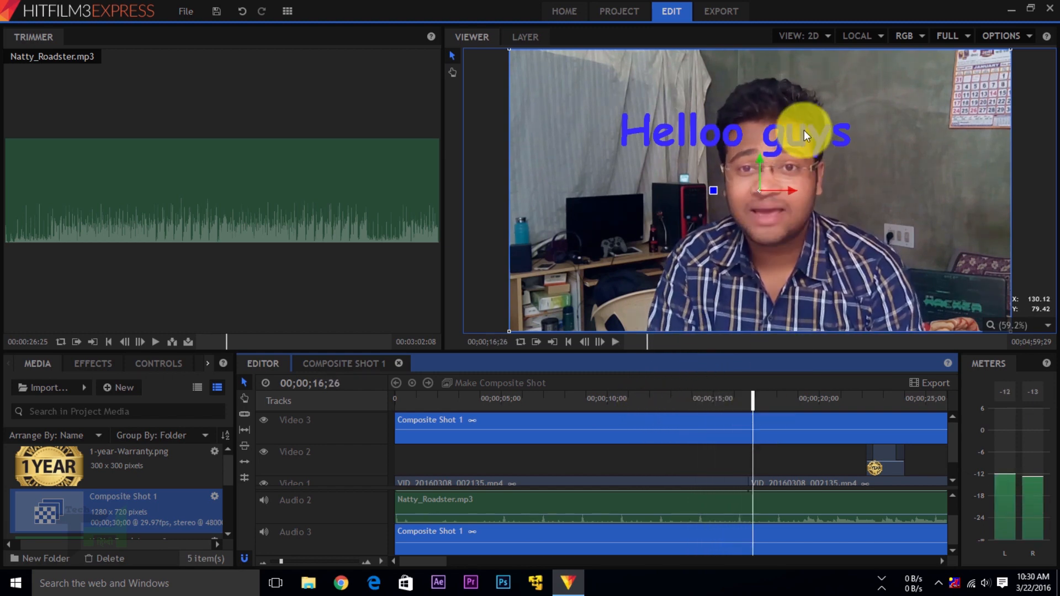
{"action": "left_click", "coordinate": [700, 148]}
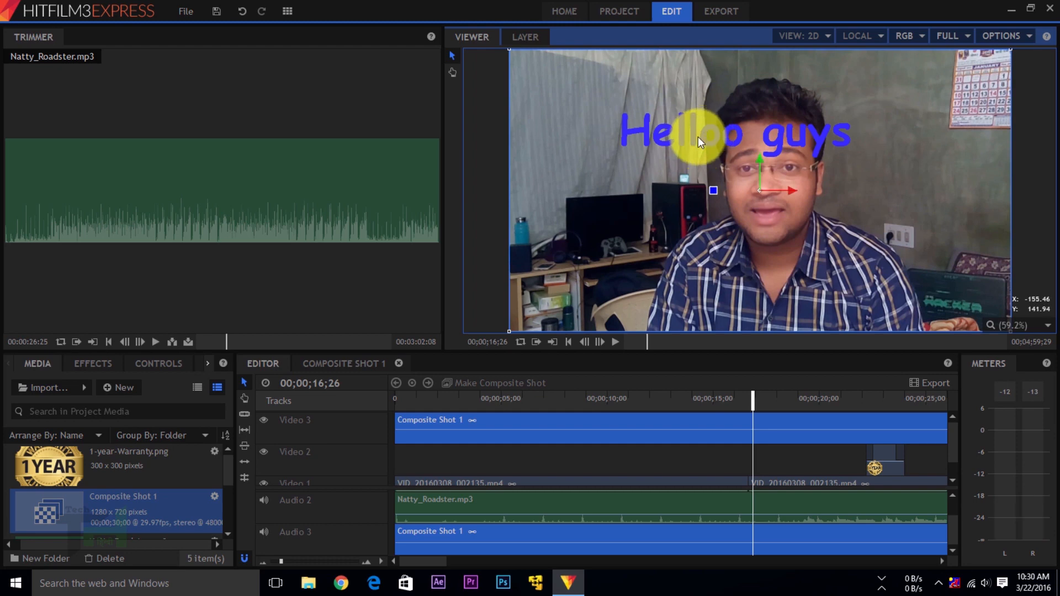
{"action": "left_click_drag", "start_coordinate": [633, 209], "coordinate": [1036, 187]}
{"action": "left_click", "coordinate": [1036, 187]}
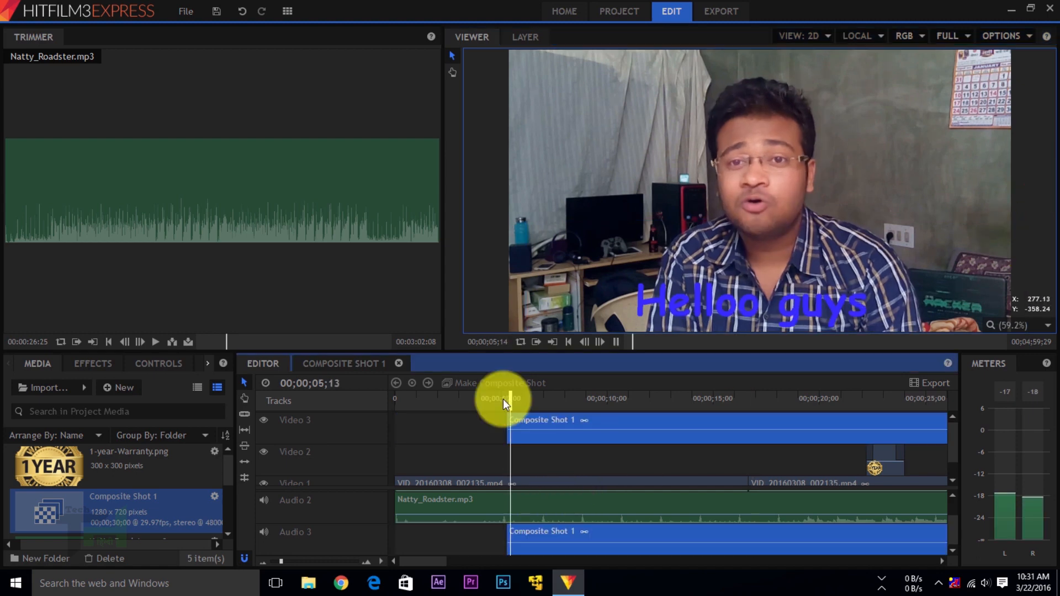
- Preview the title's entrance around 00;00;05;00 and the section where the warranty image overlays the video
{"action": "left_click", "coordinate": [493, 400]}
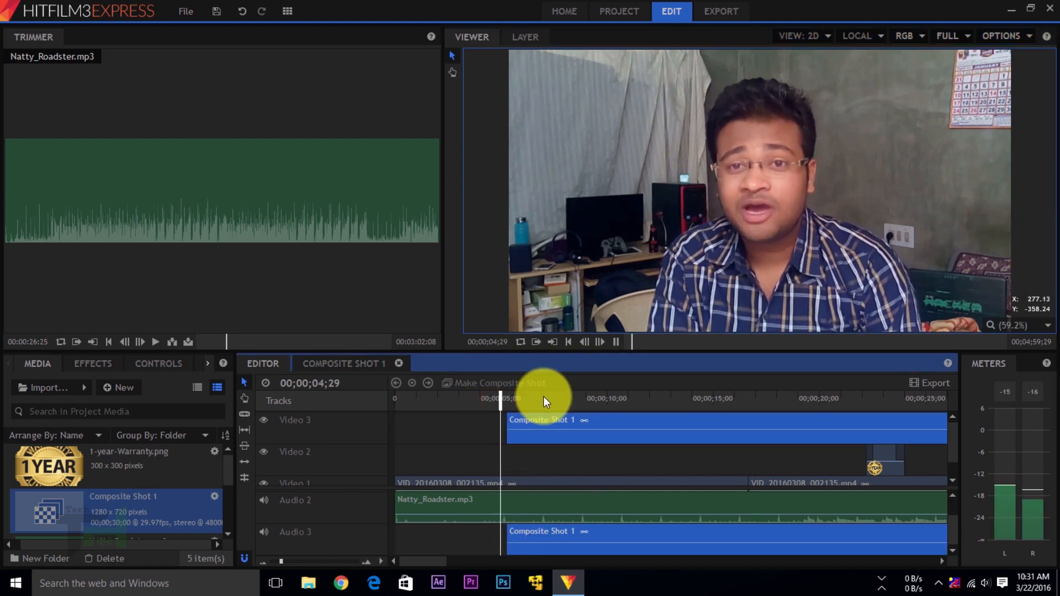
{"action": "key", "text": "space"}
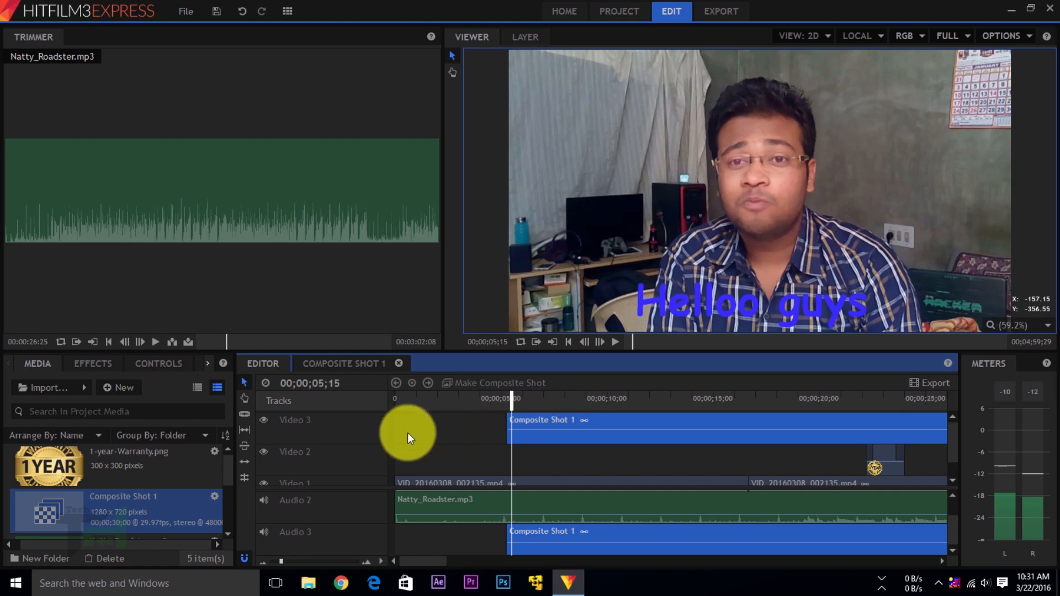
{"action": "mouse_move", "coordinate": [895, 465]}
{"action": "left_mouse_down"}
{"action": "mouse_move", "coordinate": [868, 468]}
{"action": "mouse_move", "coordinate": [913, 477]}
{"action": "left_mouse_up"}
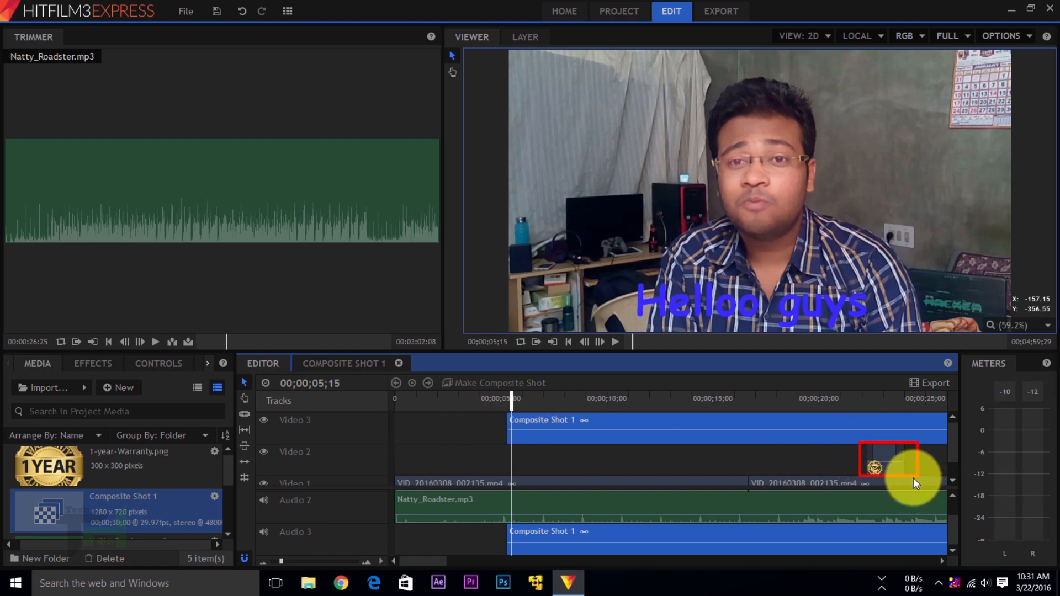
{"action": "key", "text": "Escape"}
{"action": "left_click", "coordinate": [861, 402]}
{"action": "key", "text": "space"}
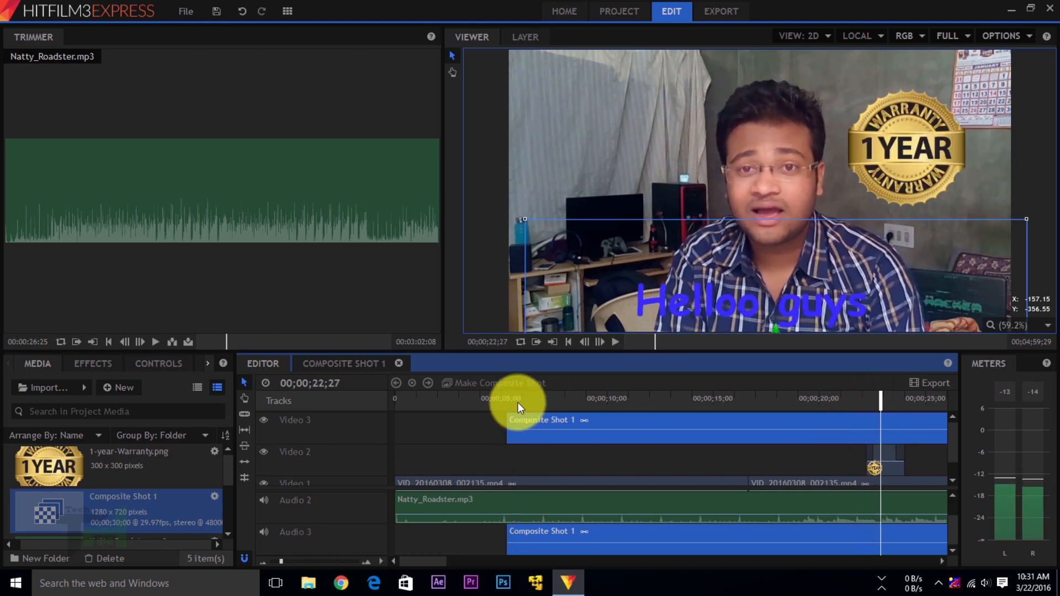
- Add a Push transition to the start of the Composite Shot 1 clip on Video 3 and preview it
{"action": "left_click", "coordinate": [502, 403]}
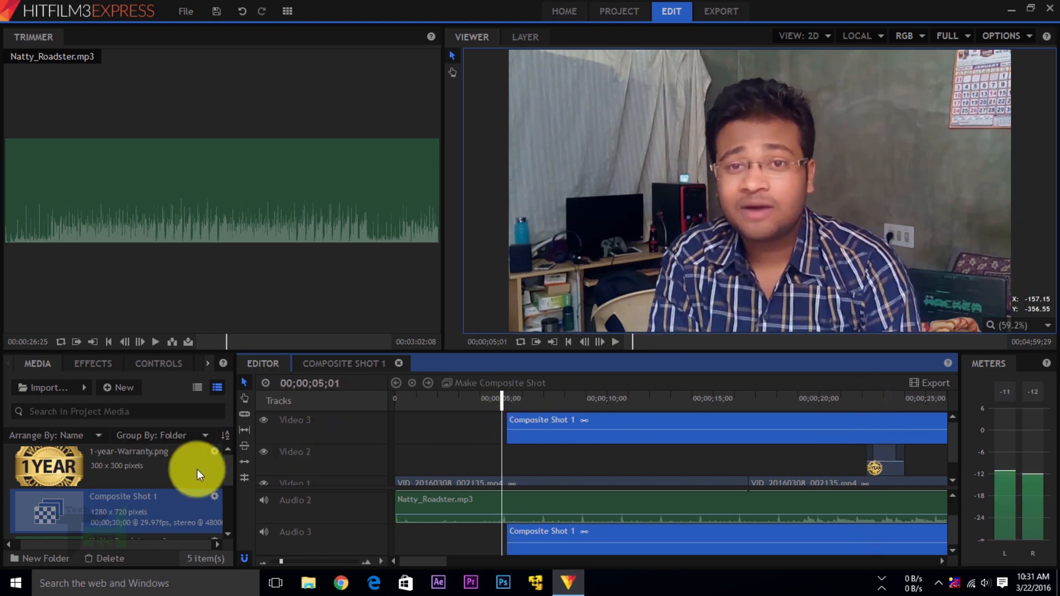
{"action": "left_click", "coordinate": [548, 421]}
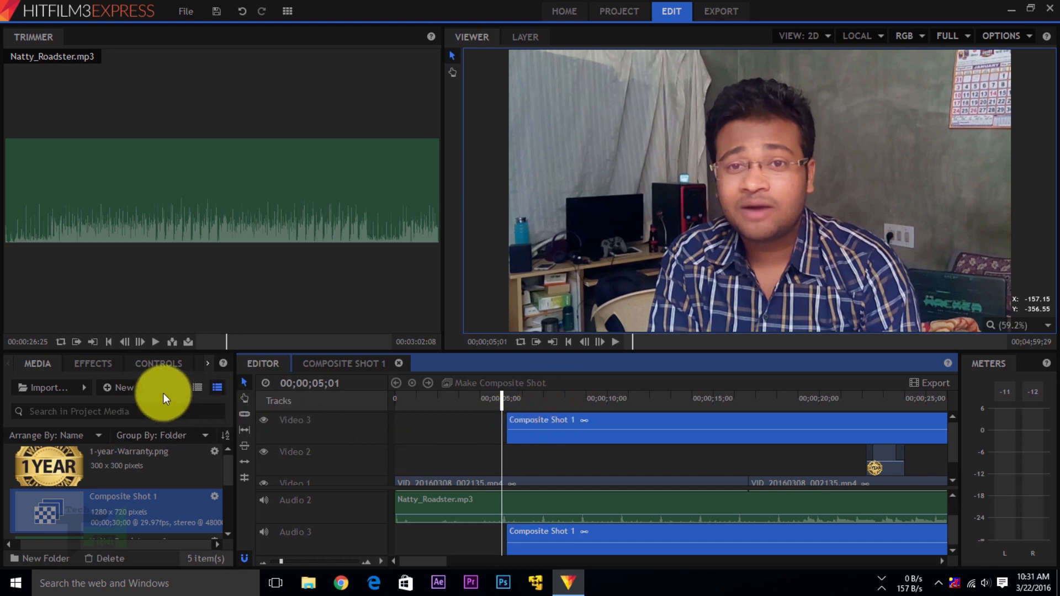
{"action": "left_click", "coordinate": [111, 365]}
{"action": "left_click", "coordinate": [66, 460]}
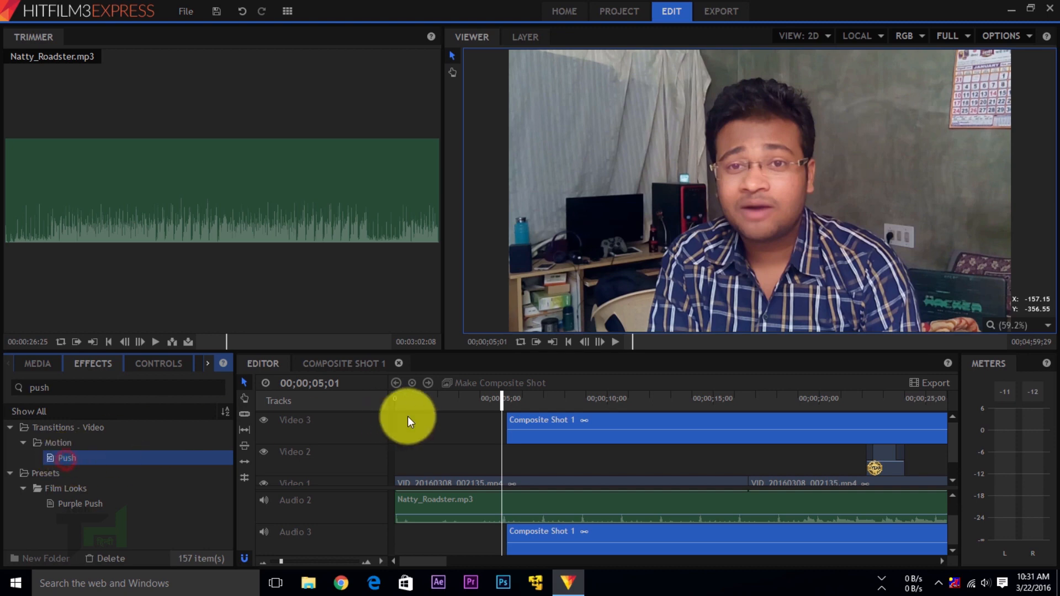
{"action": "left_click_drag", "start_coordinate": [512, 420], "coordinate": [513, 419]}
{"action": "key", "text": "space"}
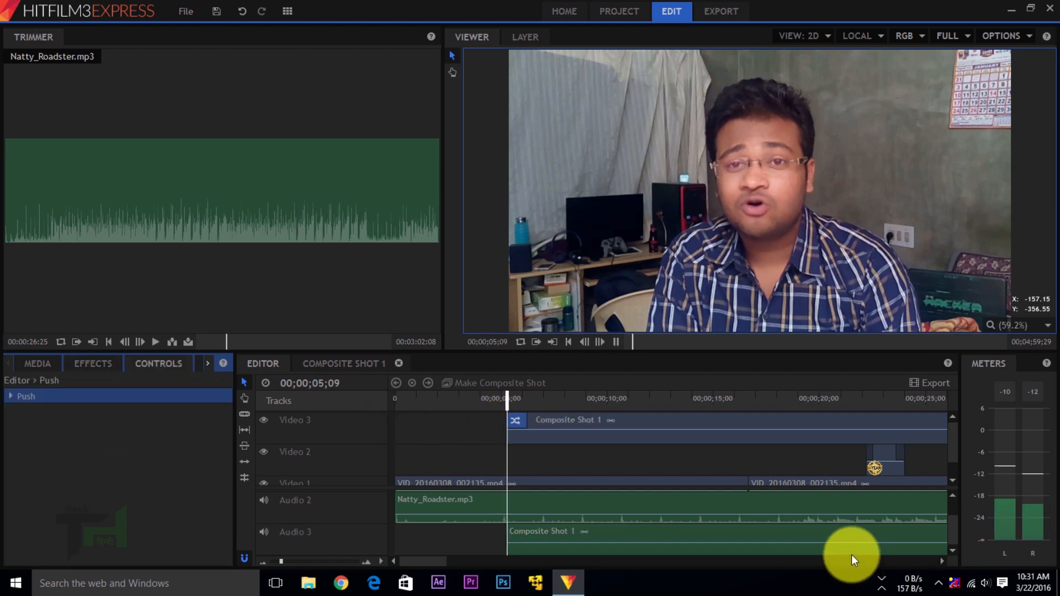
{"action": "key", "text": "space"}
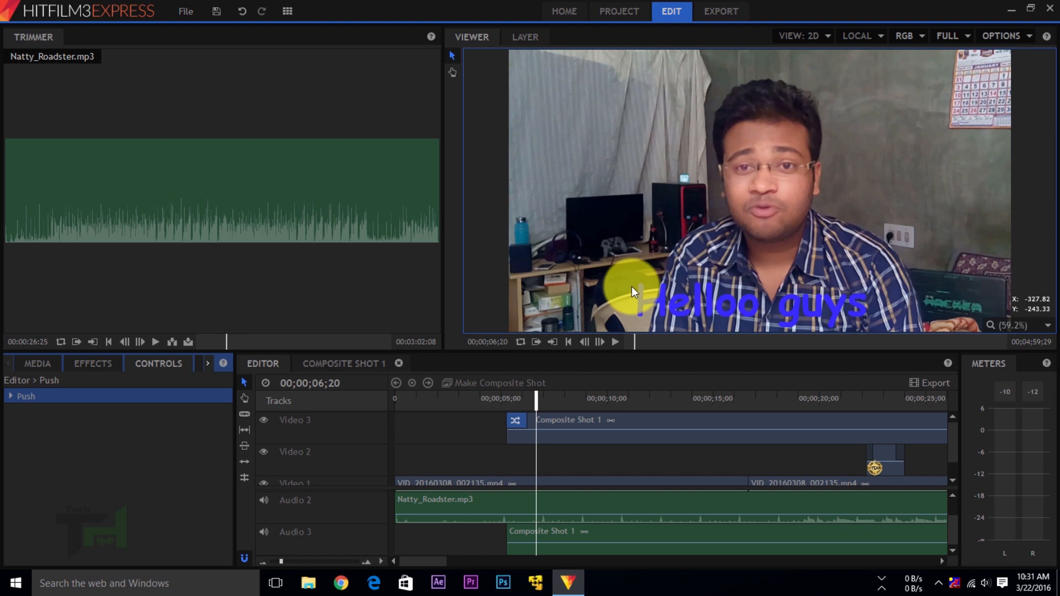
{"action": "key", "text": "space"}
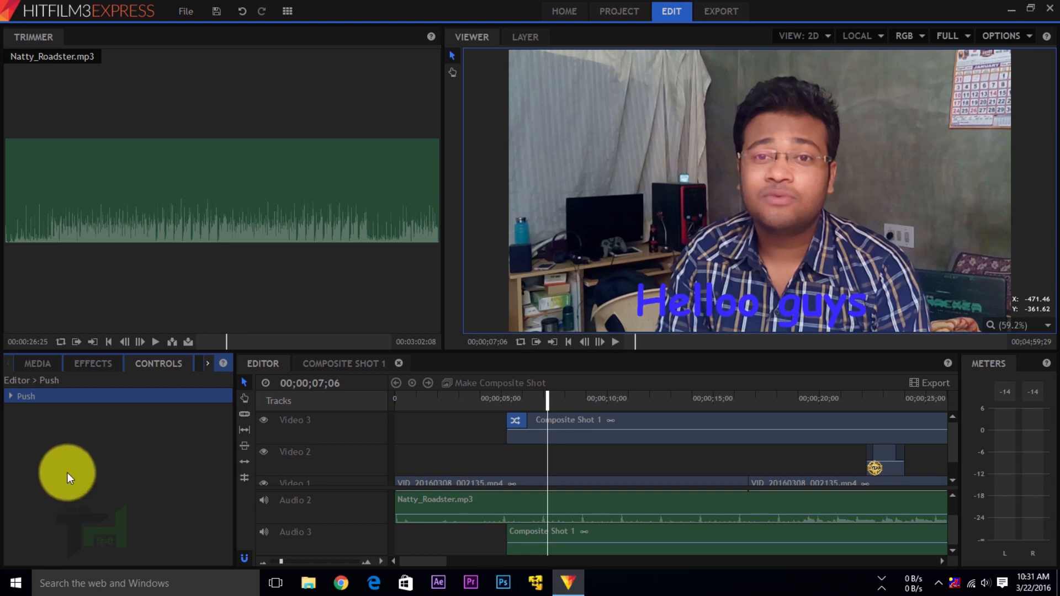
- Import logo.png from the Desktop folder into the project media
{"action": "left_click", "coordinate": [35, 364]}
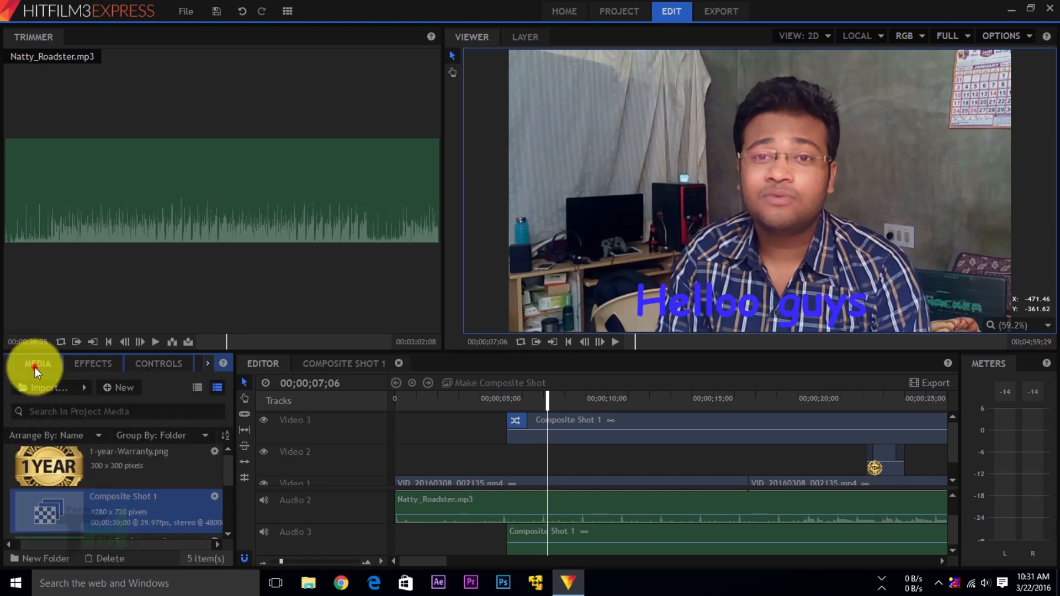
{"action": "double_click", "coordinate": [8, 492]}
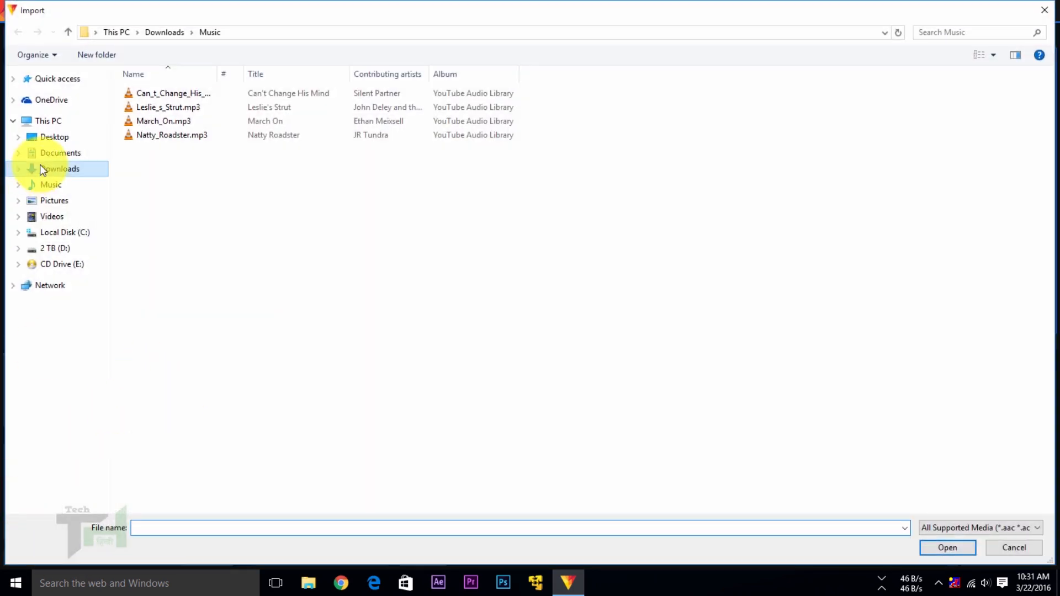
{"action": "left_click", "coordinate": [67, 142]}
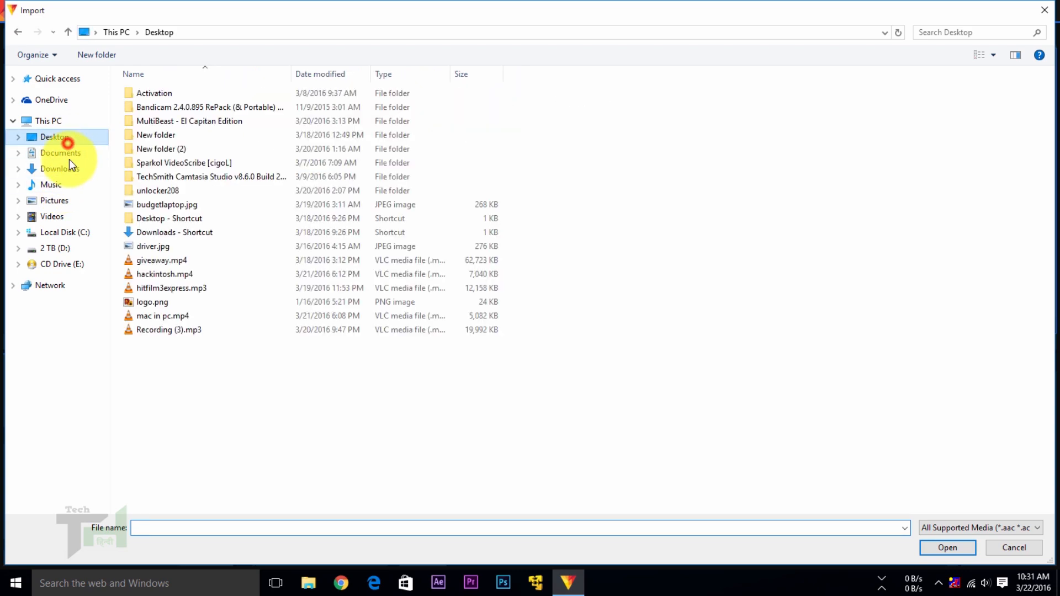
{"action": "double_click", "coordinate": [150, 302]}
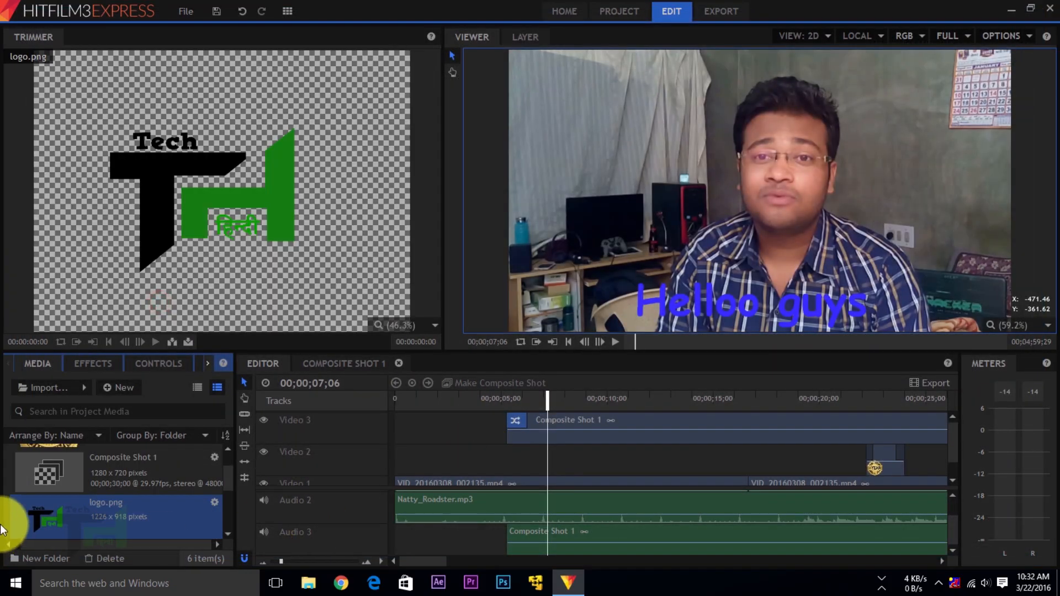
- Insert a fourth video track above Video 3 and place logo.png on it, starting at 00;00;07;06
{"action": "left_click", "coordinate": [958, 434]}
{"action": "right_click", "coordinate": [337, 421]}
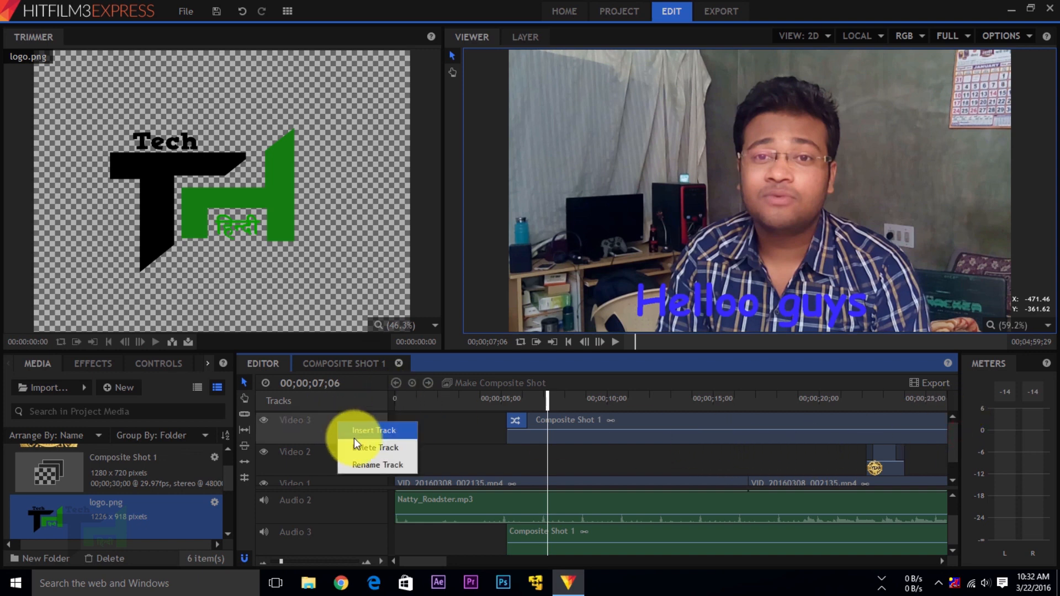
{"action": "left_click", "coordinate": [357, 439]}
{"action": "left_click_drag", "start_coordinate": [66, 522], "coordinate": [546, 423]}
- Scale the logo down to about 22% and move it to the upper-left corner of the video frame
{"action": "left_click", "coordinate": [601, 401]}
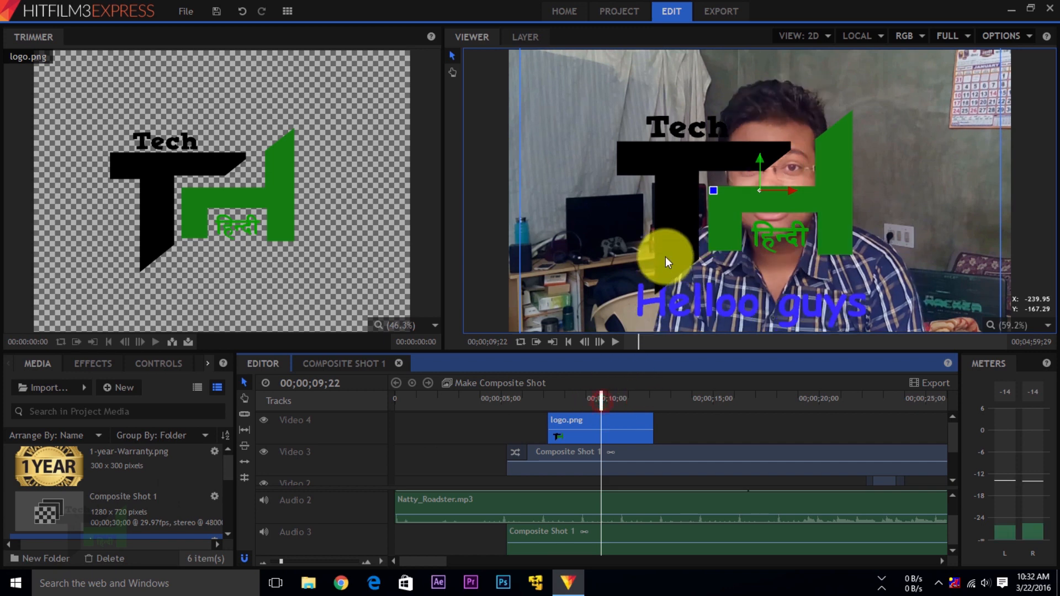
{"action": "left_click", "coordinate": [665, 257]}
{"action": "left_click", "coordinate": [575, 123]}
{"action": "left_click_drag", "start_coordinate": [575, 124], "coordinate": [583, 209]}
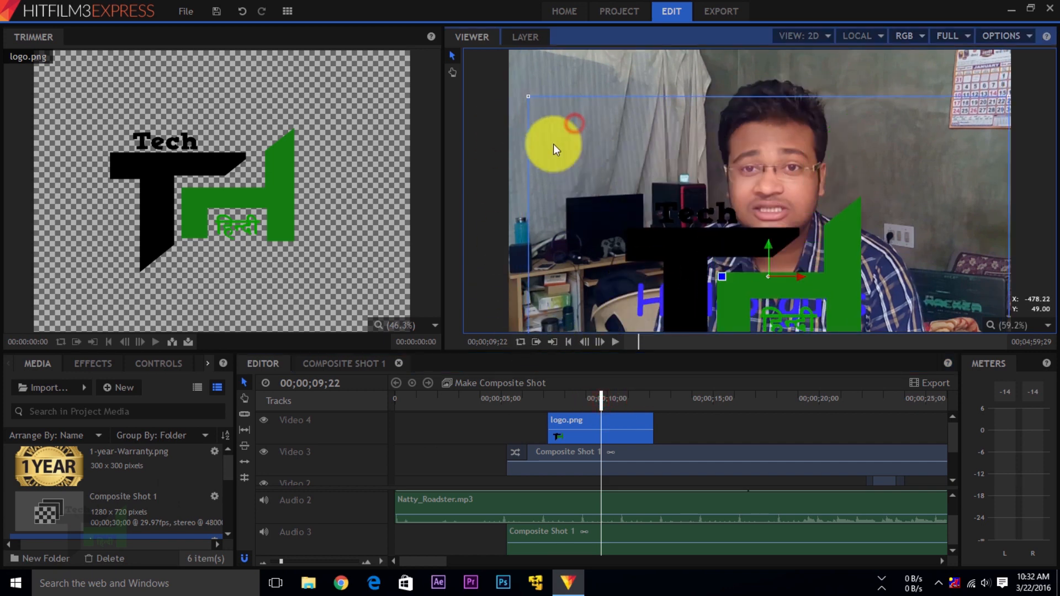
{"action": "left_click_drag", "start_coordinate": [530, 97], "coordinate": [729, 223]}
{"action": "left_click_drag", "start_coordinate": [767, 306], "coordinate": [570, 94]}
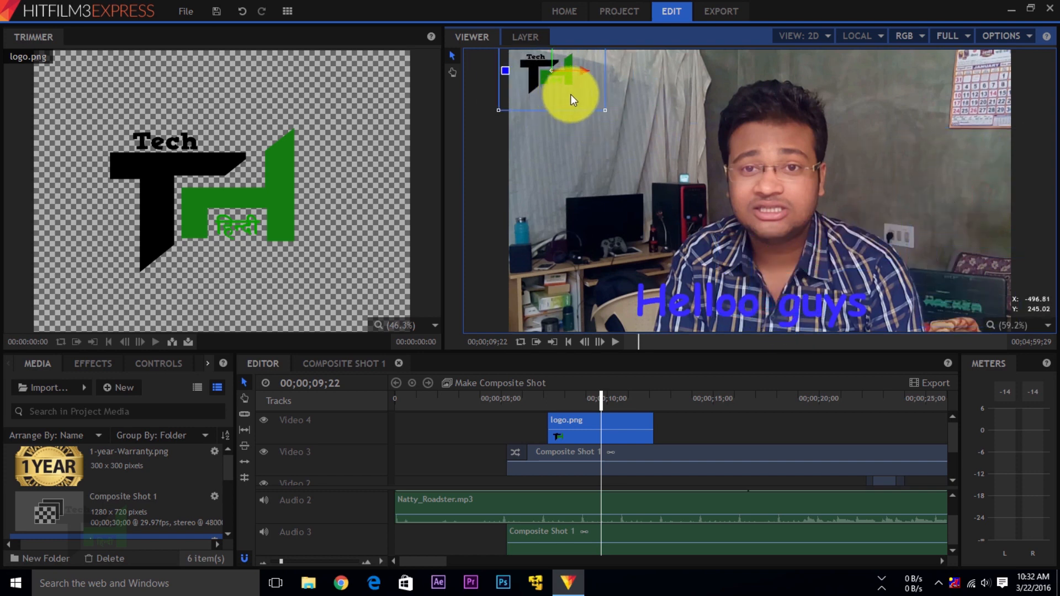
{"action": "left_click", "coordinate": [743, 107]}
{"action": "left_click", "coordinate": [547, 70]}
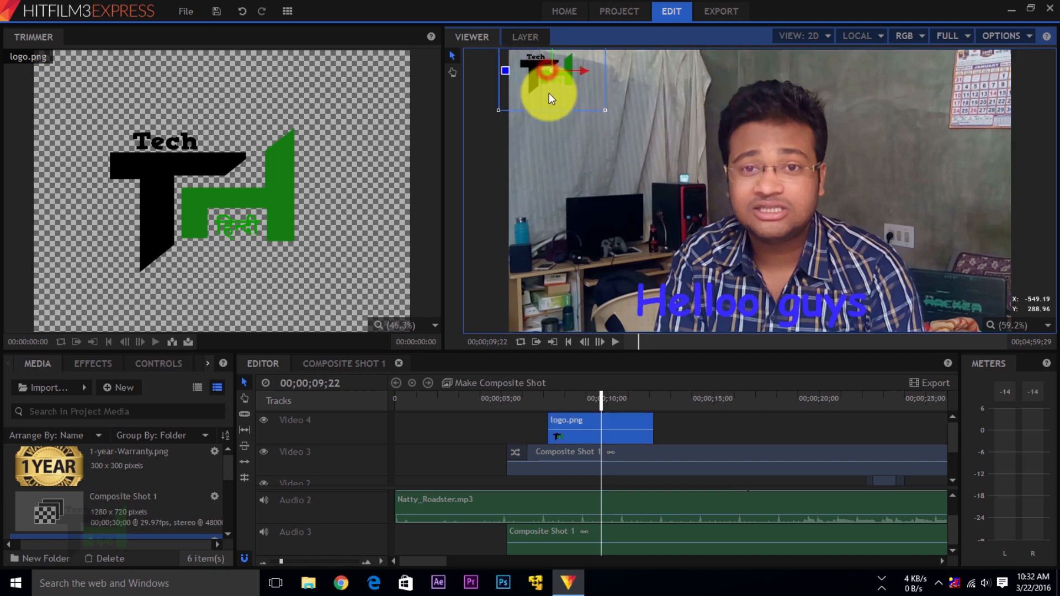
{"action": "key", "text": "space"}
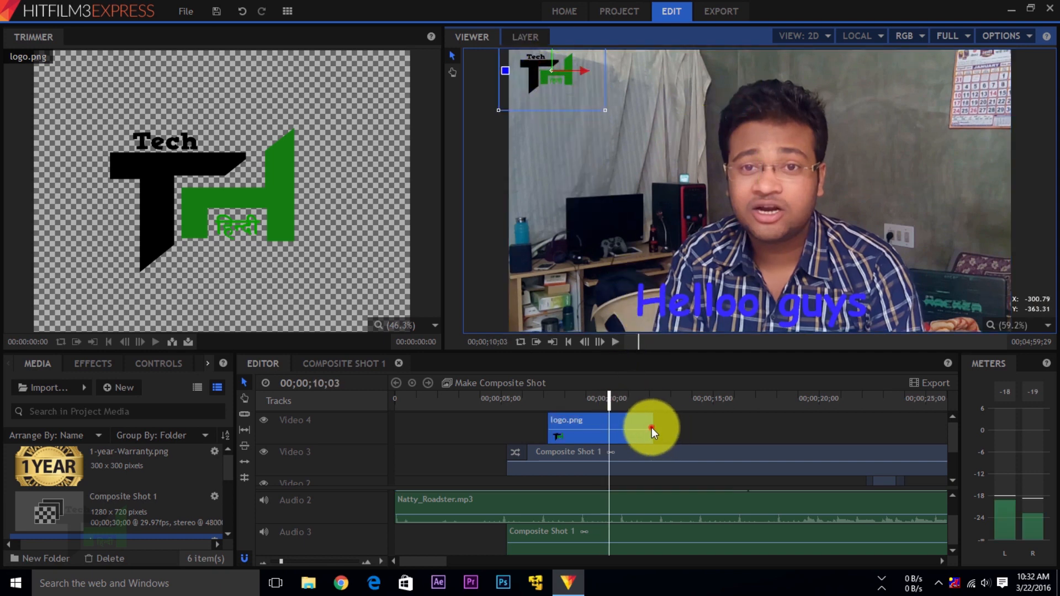
- Extend the logo.png clip on Video 4 to about 43 seconds on the timeline and check the frame at 00;00;21;10
{"action": "left_click_drag", "start_coordinate": [652, 429], "coordinate": [740, 425]}
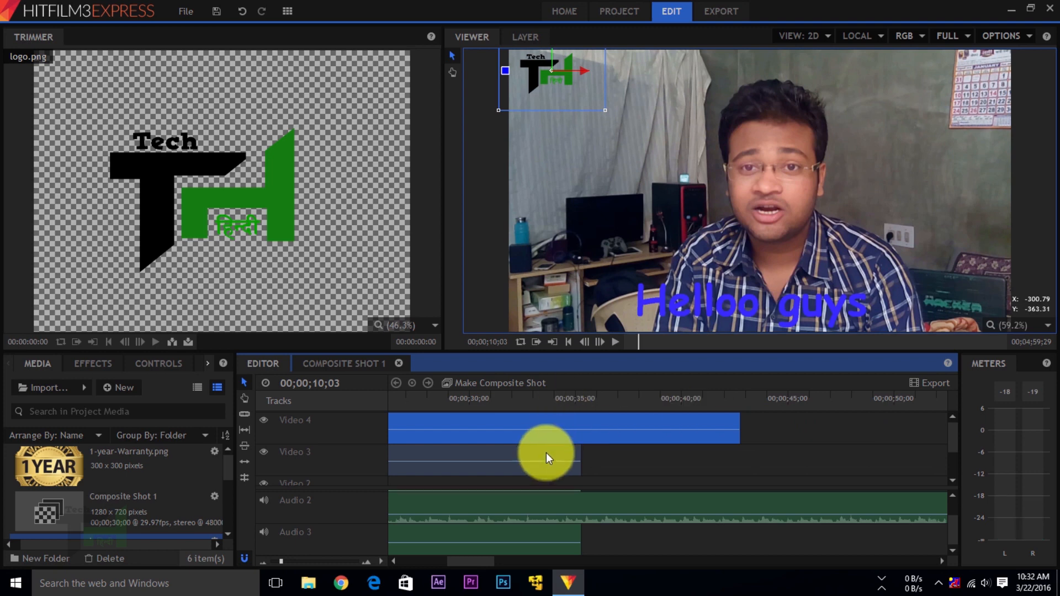
{"action": "left_click_drag", "start_coordinate": [480, 560], "coordinate": [460, 561]}
{"action": "left_click", "coordinate": [525, 398]}
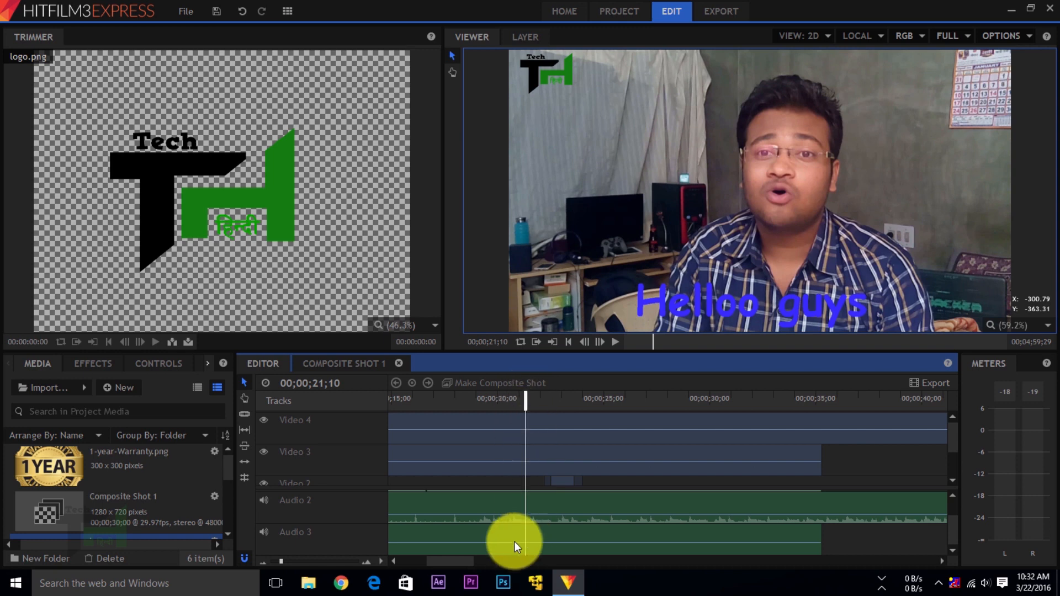
{"action": "left_click_drag", "start_coordinate": [455, 564], "coordinate": [430, 565]}
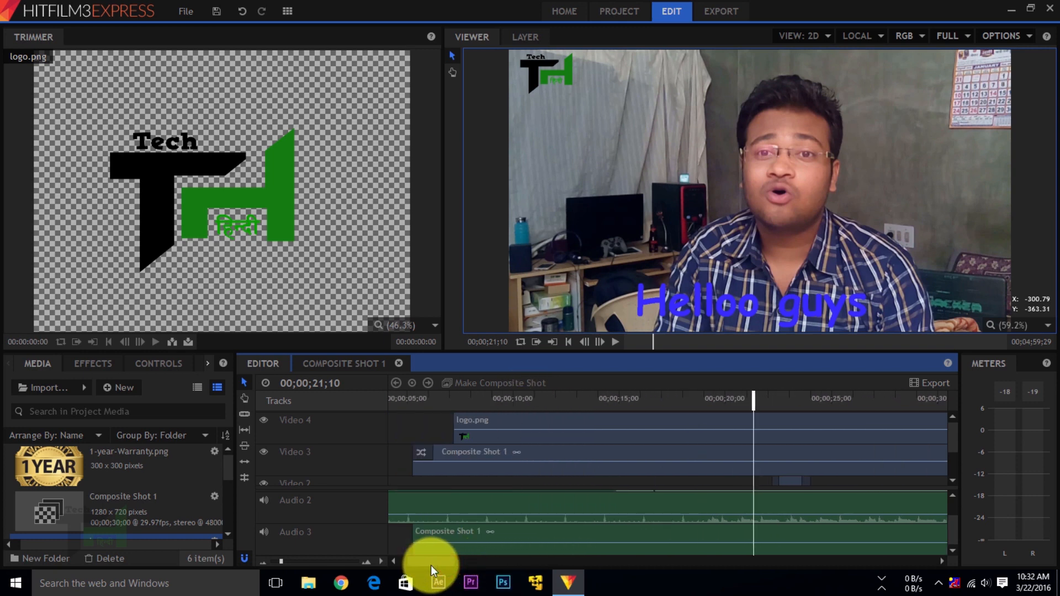
- Lower the logo.png clip's opacity to about 24% in its transform properties and preview the watermark
{"action": "left_click", "coordinate": [521, 422]}
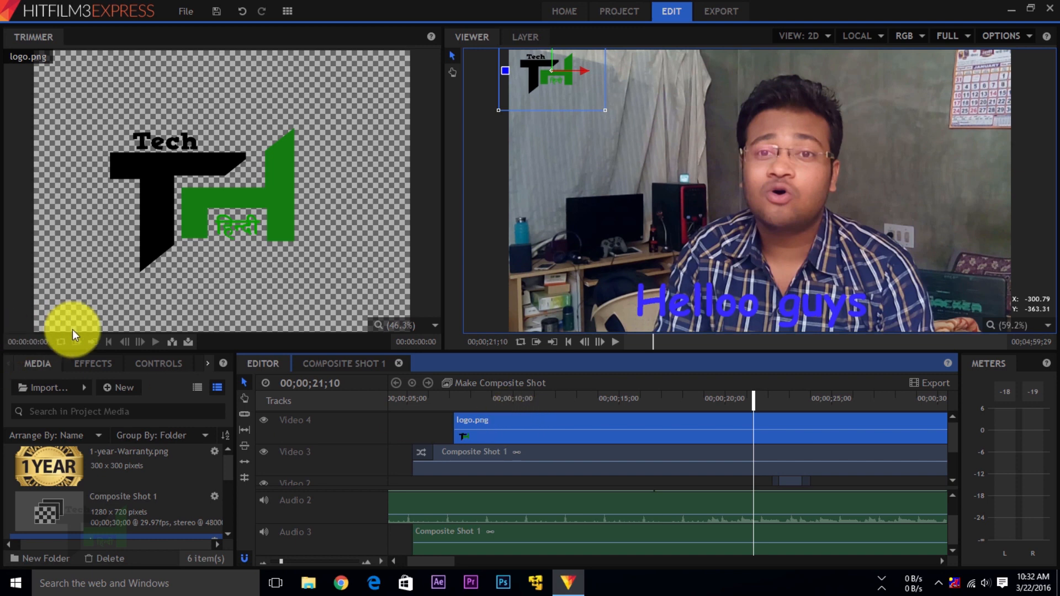
{"action": "left_click_drag", "start_coordinate": [35, 386], "coordinate": [190, 545]}
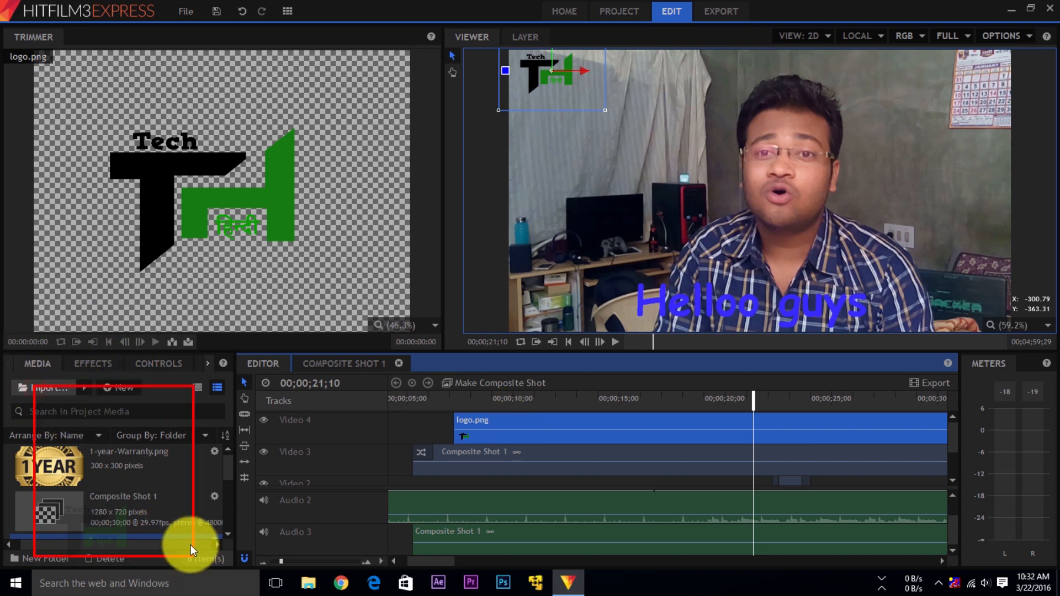
{"action": "left_click", "coordinate": [165, 364]}
{"action": "left_click", "coordinate": [11, 397]}
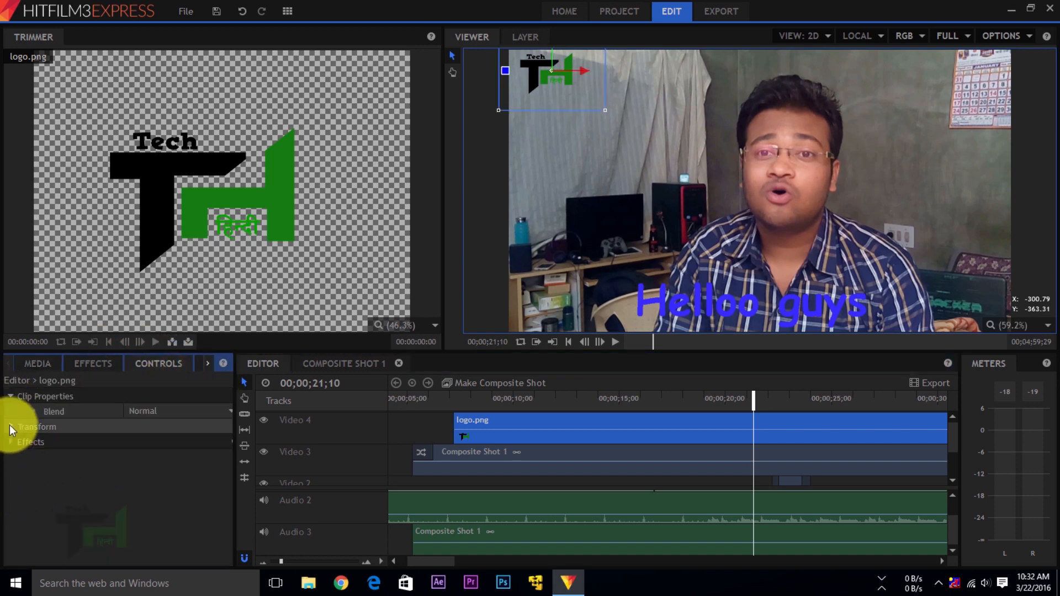
{"action": "left_click", "coordinate": [11, 396]}
{"action": "left_click", "coordinate": [10, 414]}
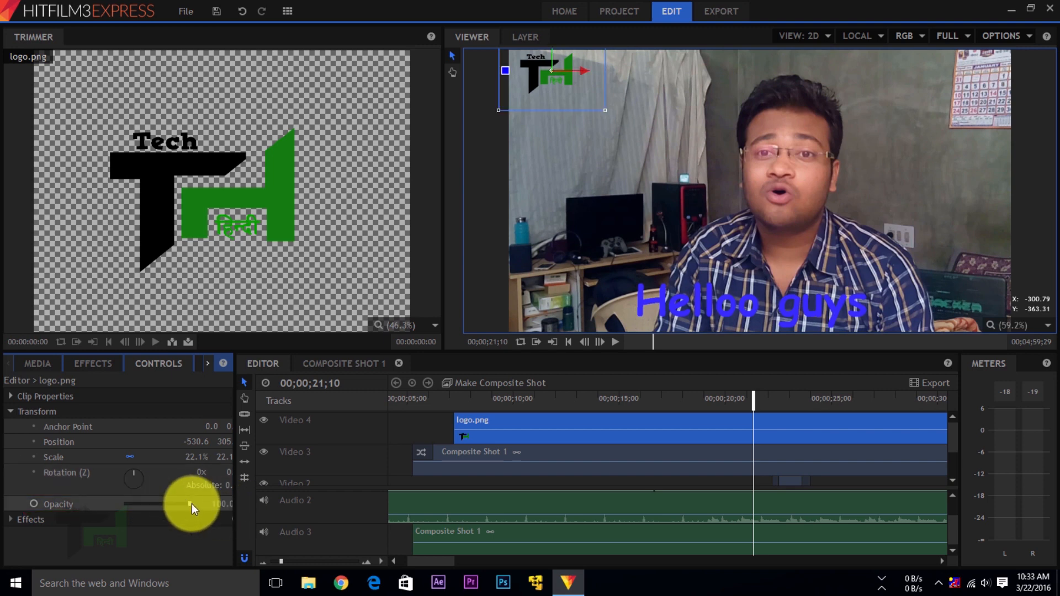
{"action": "left_click_drag", "start_coordinate": [188, 503], "coordinate": [142, 507]}
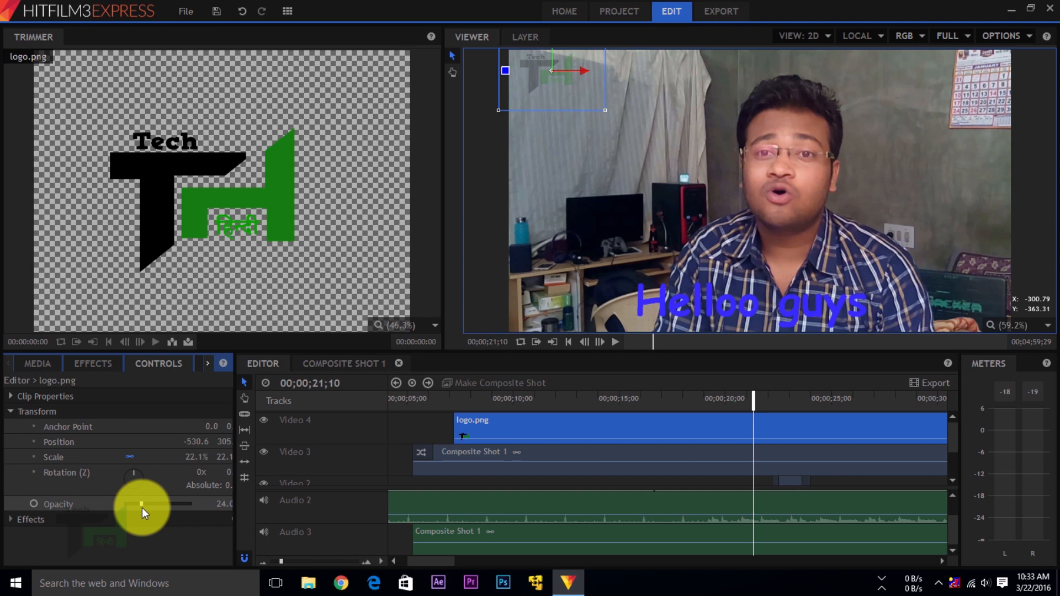
{"action": "left_click", "coordinate": [570, 396]}
{"action": "key", "text": "space"}
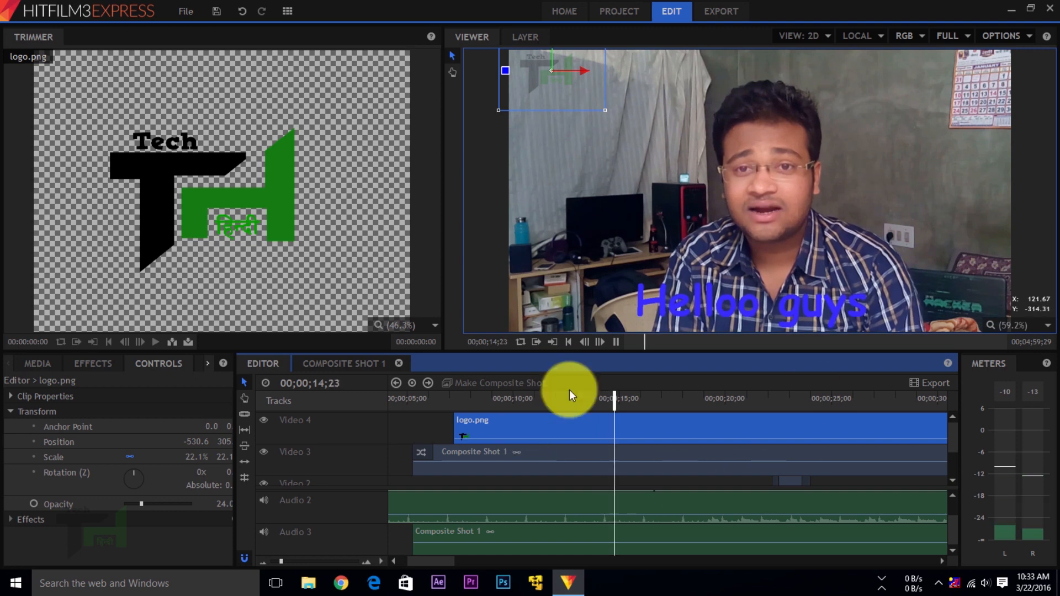
{"action": "key", "text": "space"}
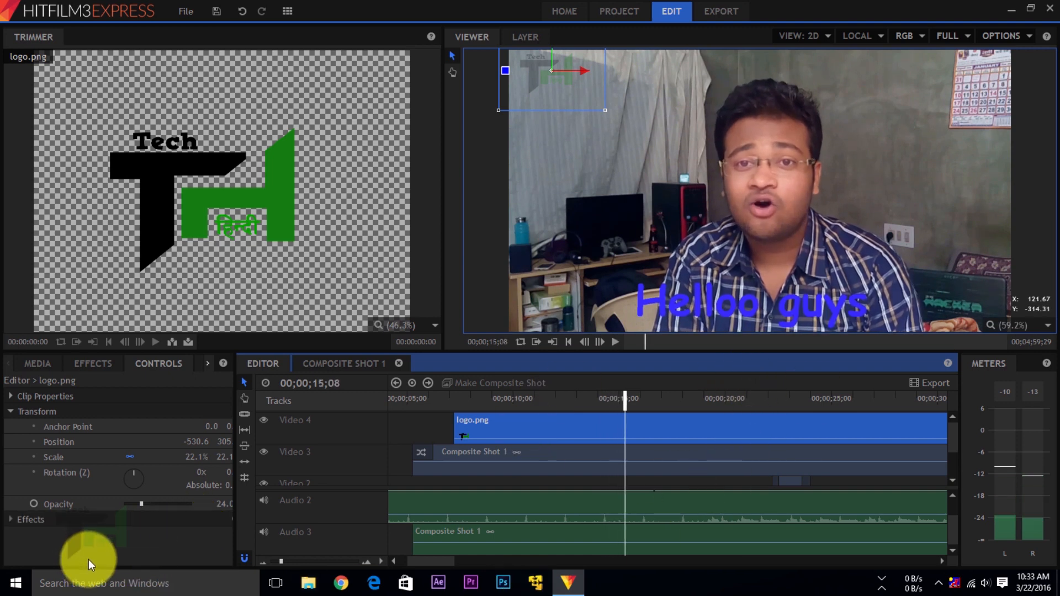
- Apply the Push video transition to the start of the logo.png clip on Video 4 and preview it
{"action": "left_click", "coordinate": [92, 364]}
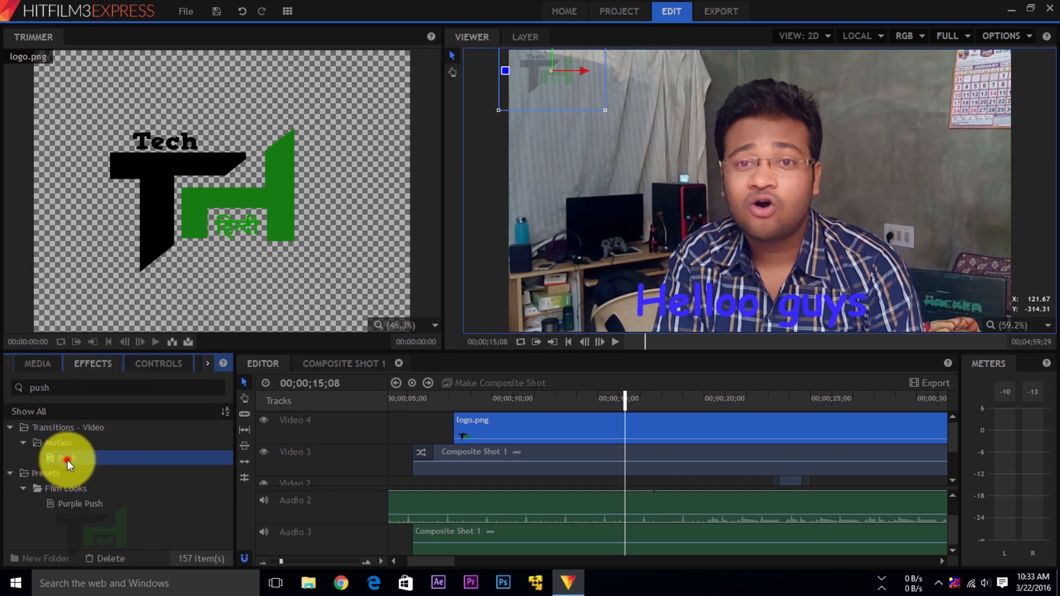
{"action": "left_click_drag", "start_coordinate": [67, 459], "coordinate": [463, 423]}
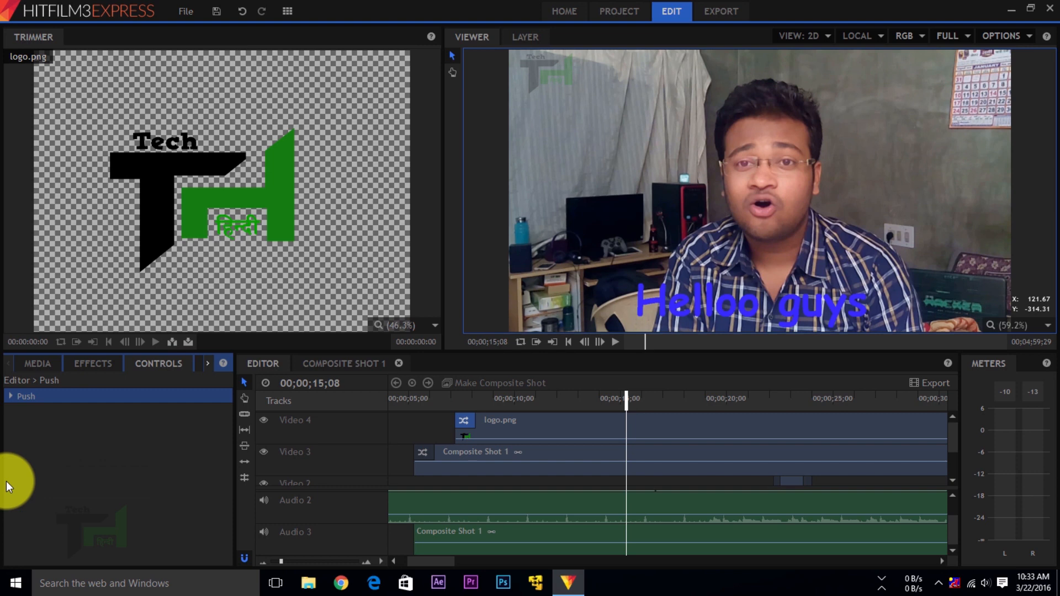
{"action": "left_click", "coordinate": [456, 400]}
{"action": "key", "text": "space"}
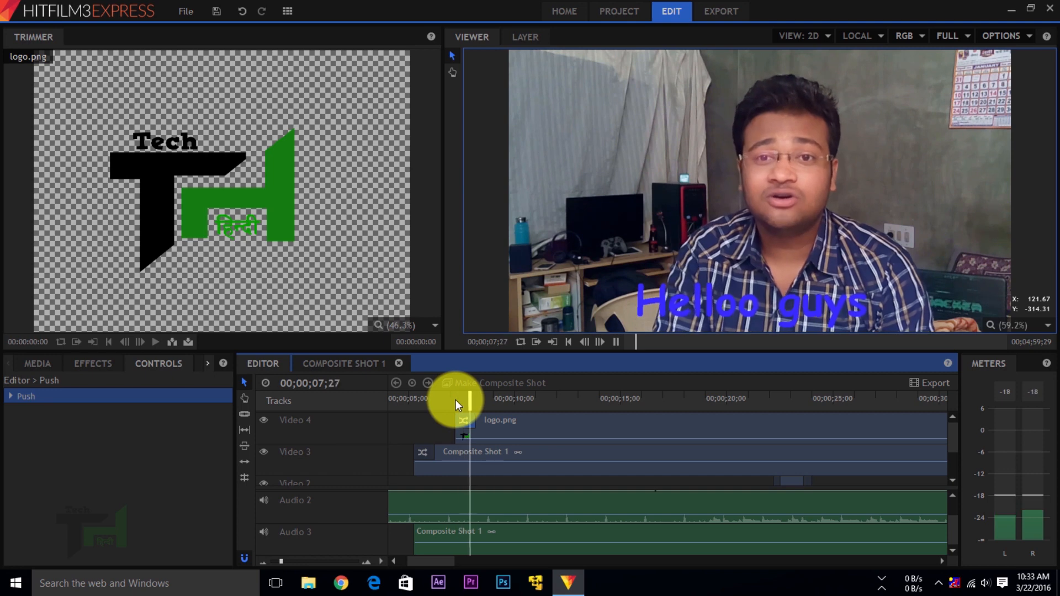
{"action": "key", "text": "space"}
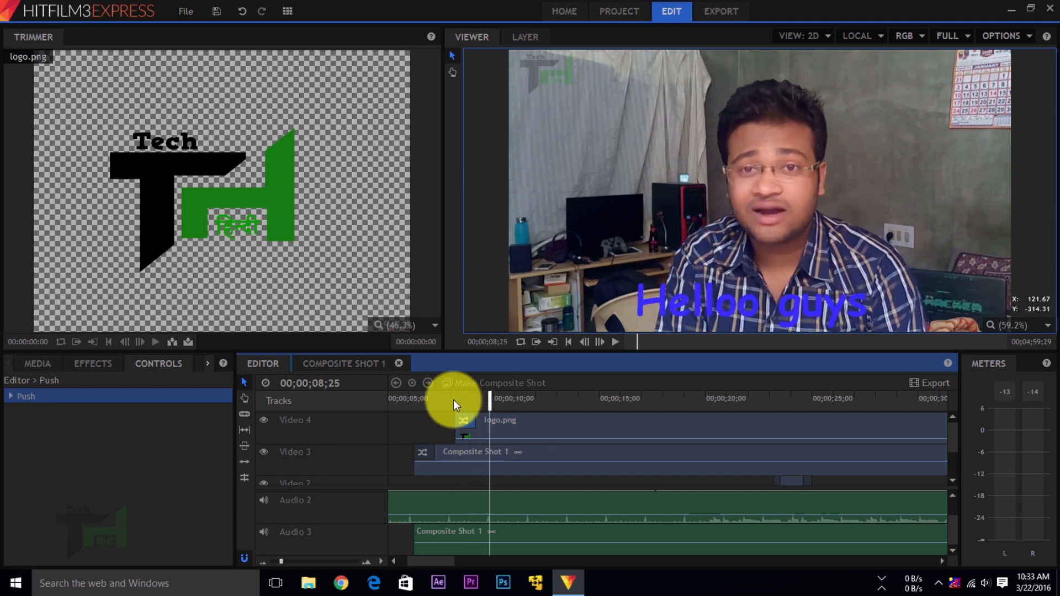
- Play the edit from 00;00;04;11 to review the title and logo entrances
{"action": "left_click", "coordinate": [265, 564]}
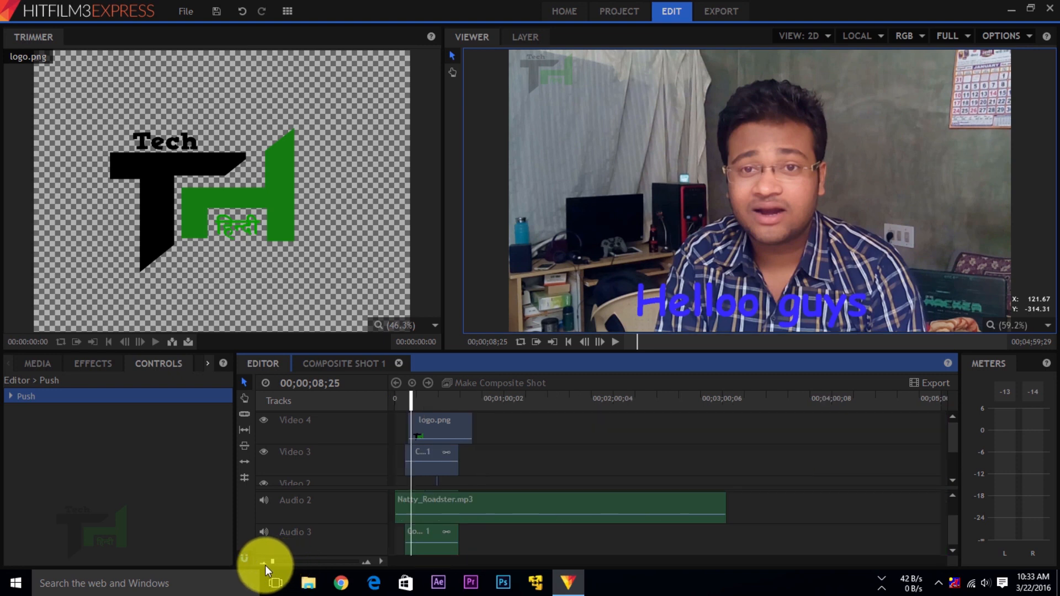
{"action": "left_click", "coordinate": [404, 407]}
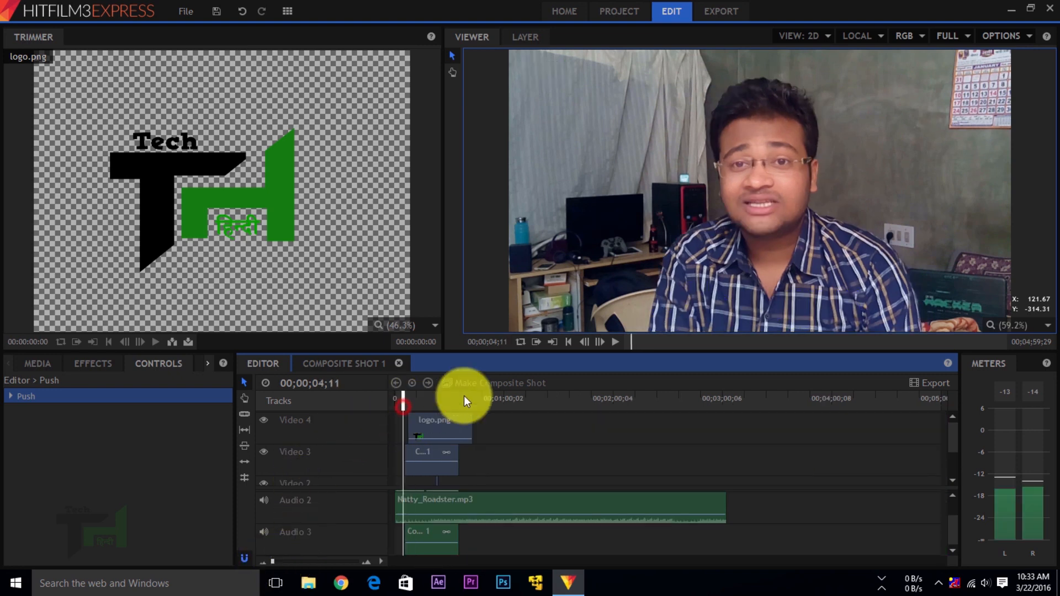
{"action": "key", "text": "space"}
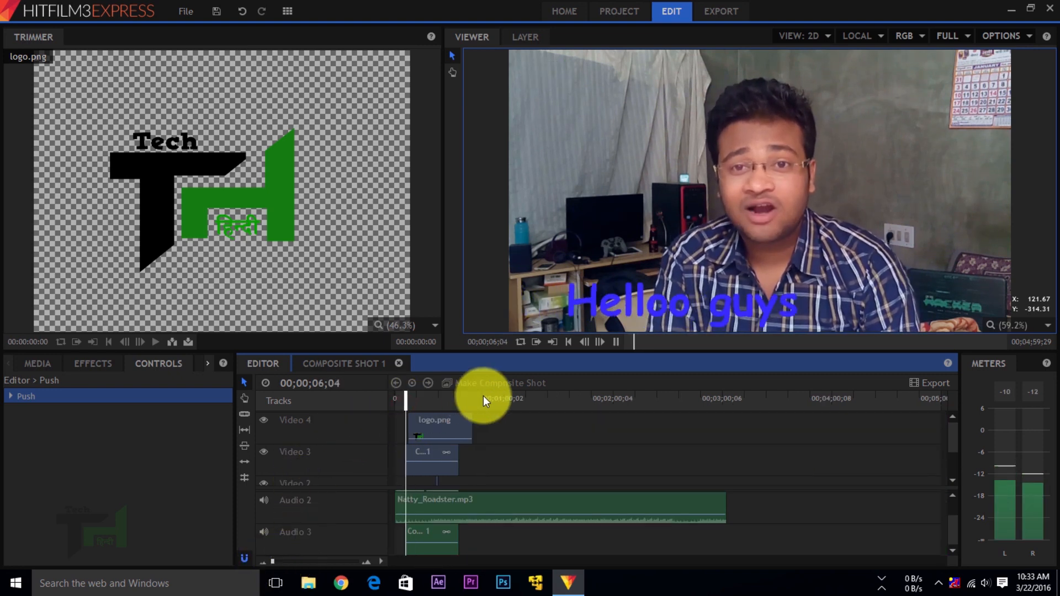
{"action": "key", "text": "space"}
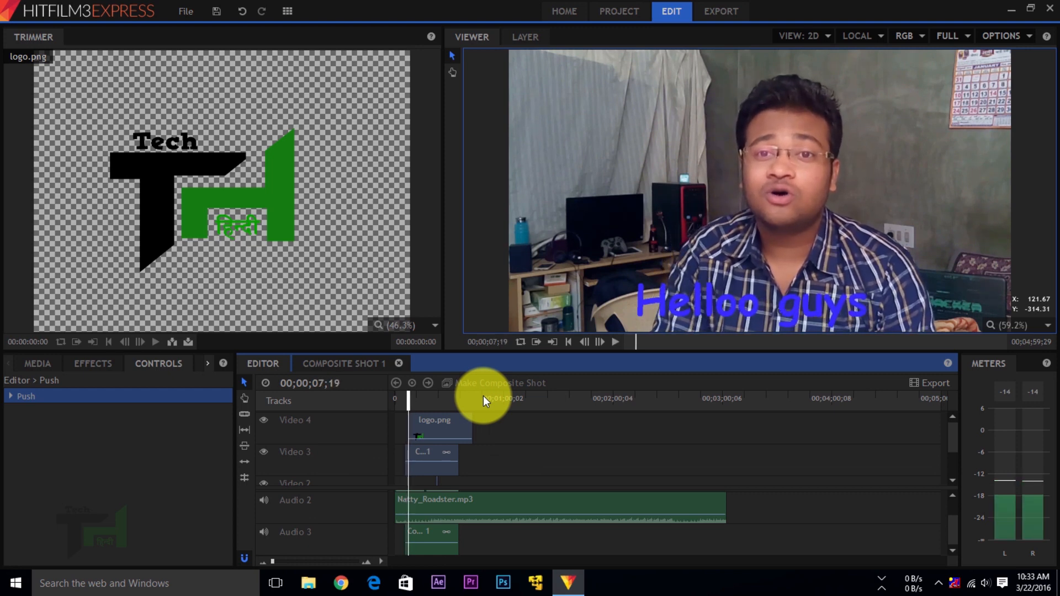
- Slice the Natty_Roadster.mp3 clip on Audio 2 at about 00;01;19 and 00;01;55
{"action": "left_click", "coordinate": [516, 501]}
{"action": "key", "text": "c"}
{"action": "left_click", "coordinate": [538, 501]}
{"action": "left_click", "coordinate": [604, 500]}
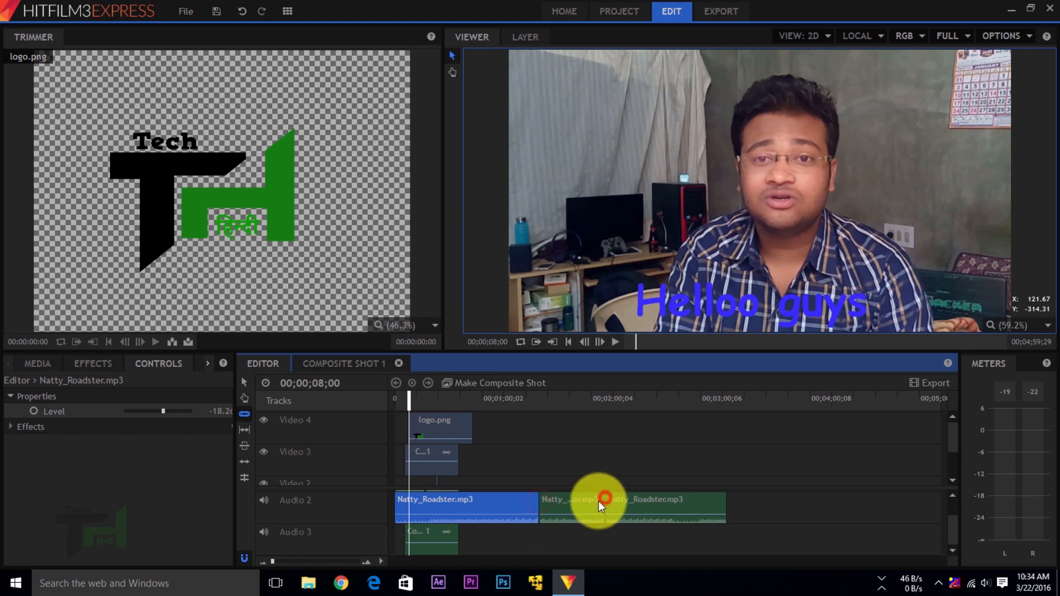
- Delete the middle Natty_Roadster.mp3 piece, move the last piece up against the first, and play the timeline briefly
{"action": "key", "text": "v"}
{"action": "left_click", "coordinate": [571, 504]}
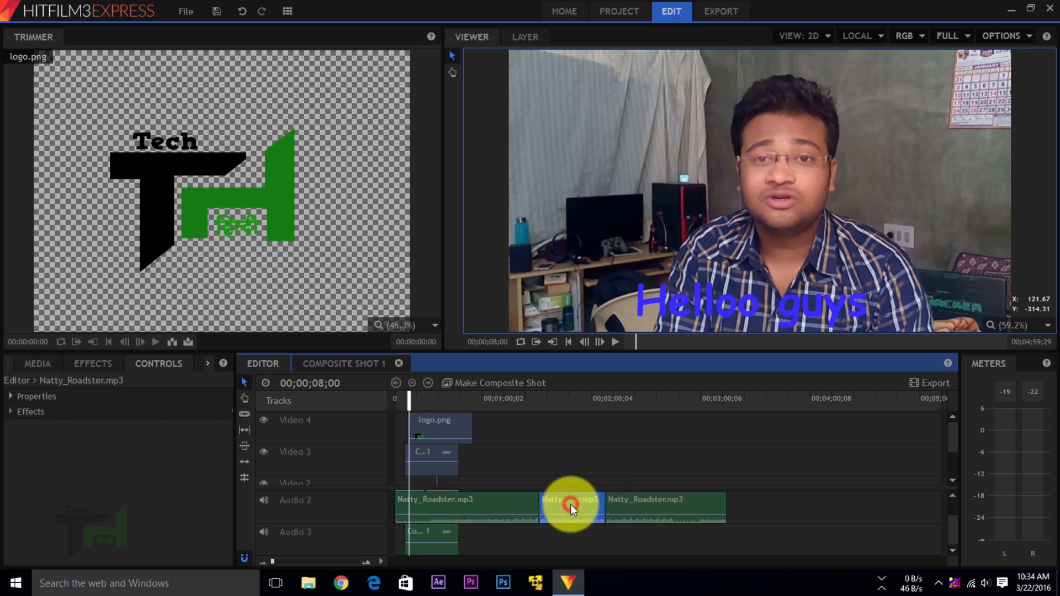
{"action": "key", "text": "Delete"}
{"action": "left_click_drag", "start_coordinate": [639, 501], "coordinate": [580, 503]}
{"action": "key", "text": "space"}
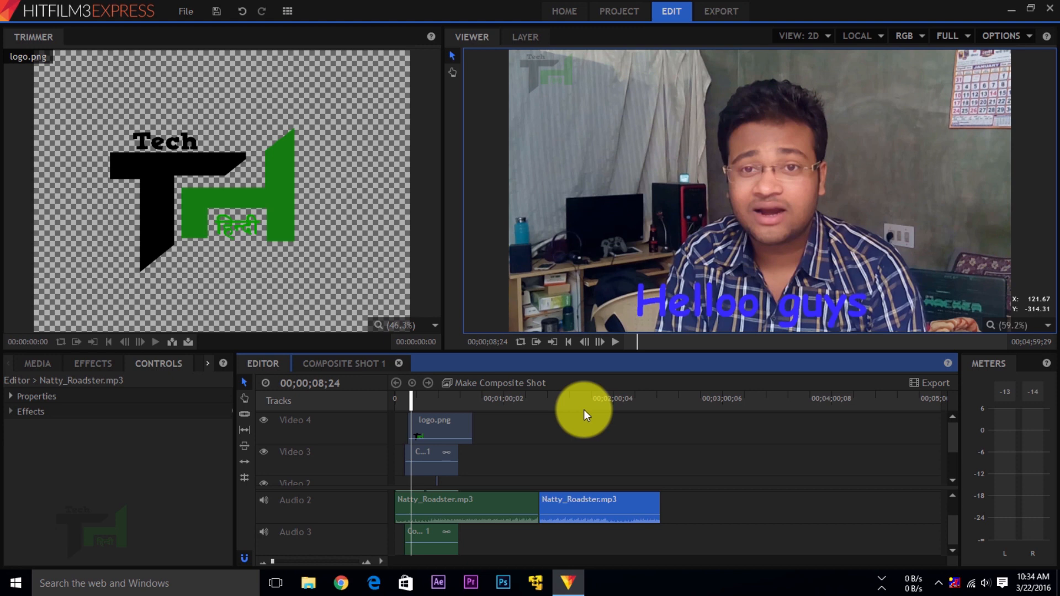
{"action": "key", "text": "space"}
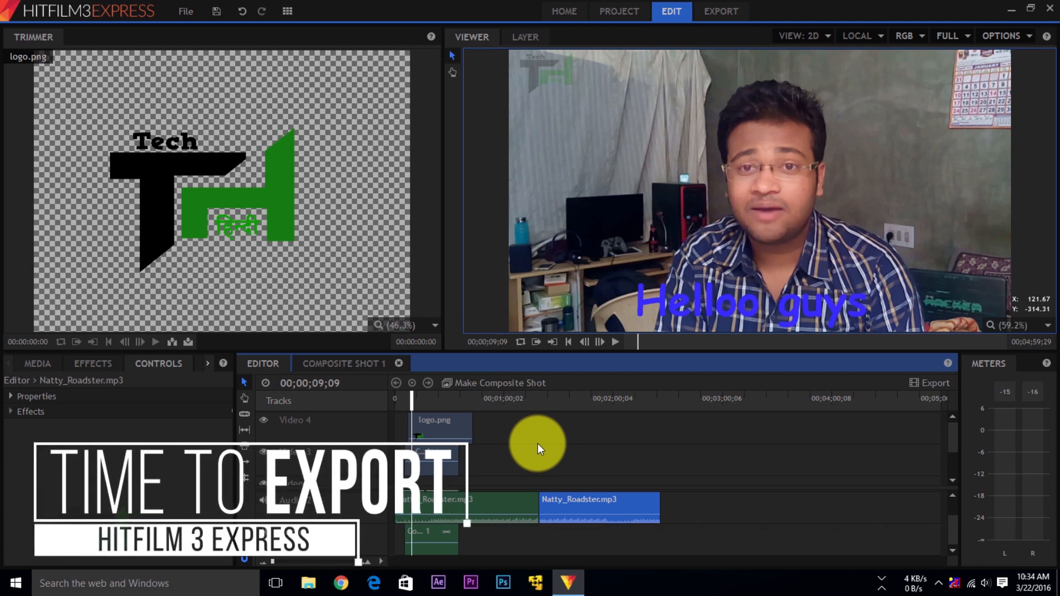
- Place the playhead at the music's end and open the H.264 export settings with Editor as the timeline
{"action": "left_click", "coordinate": [651, 410]}
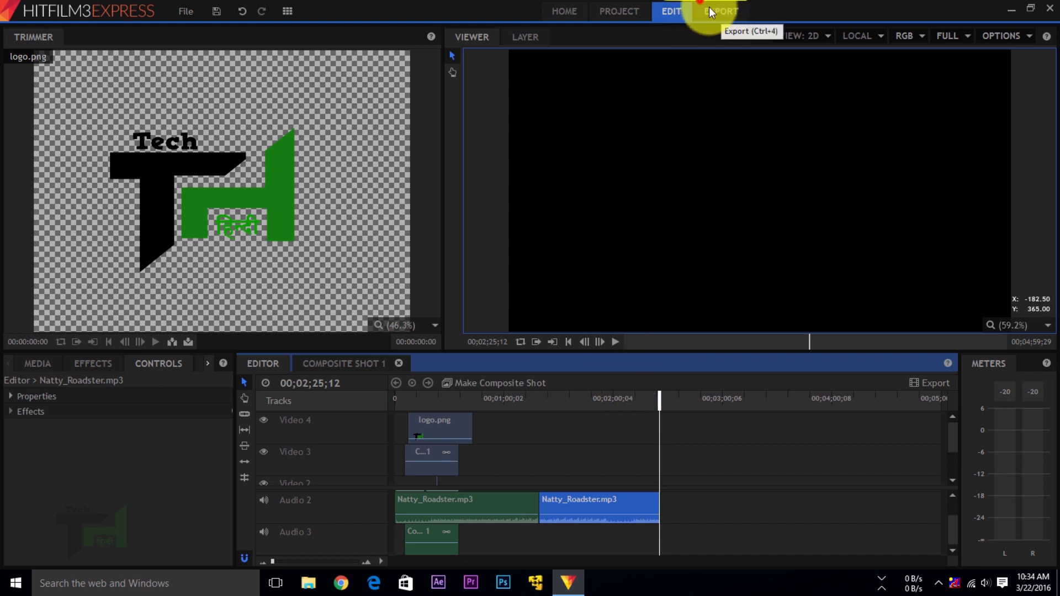
{"action": "left_click", "coordinate": [732, 13]}
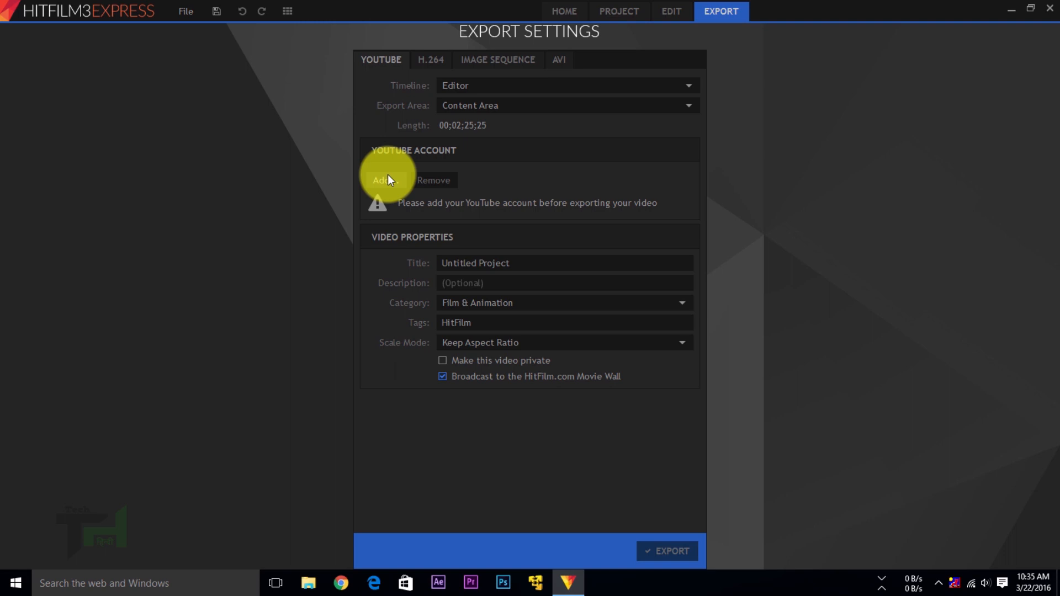
{"action": "left_click", "coordinate": [435, 63]}
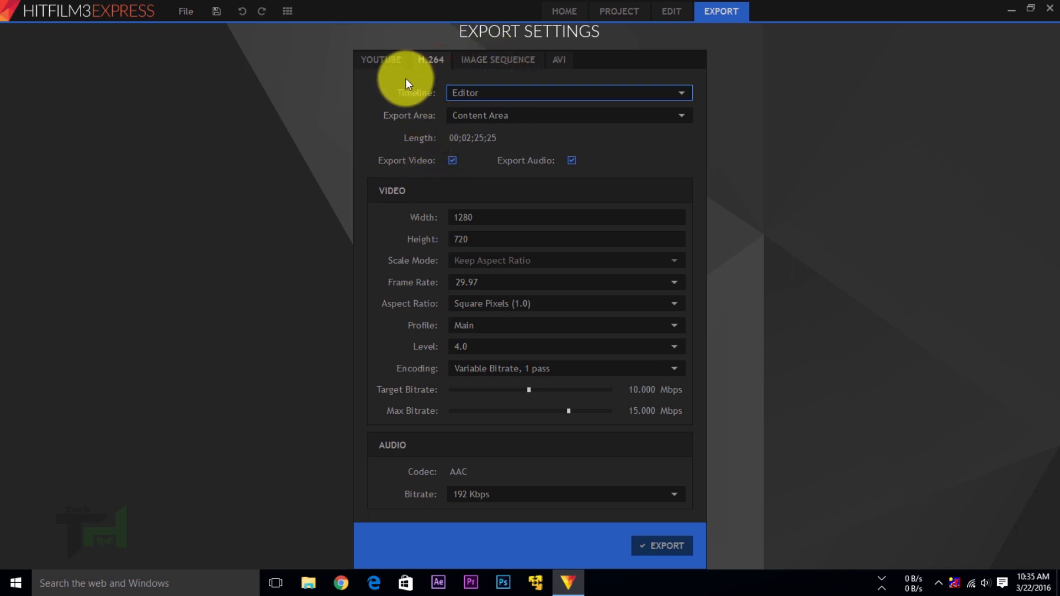
{"action": "left_click_drag", "start_coordinate": [397, 85], "coordinate": [708, 108]}
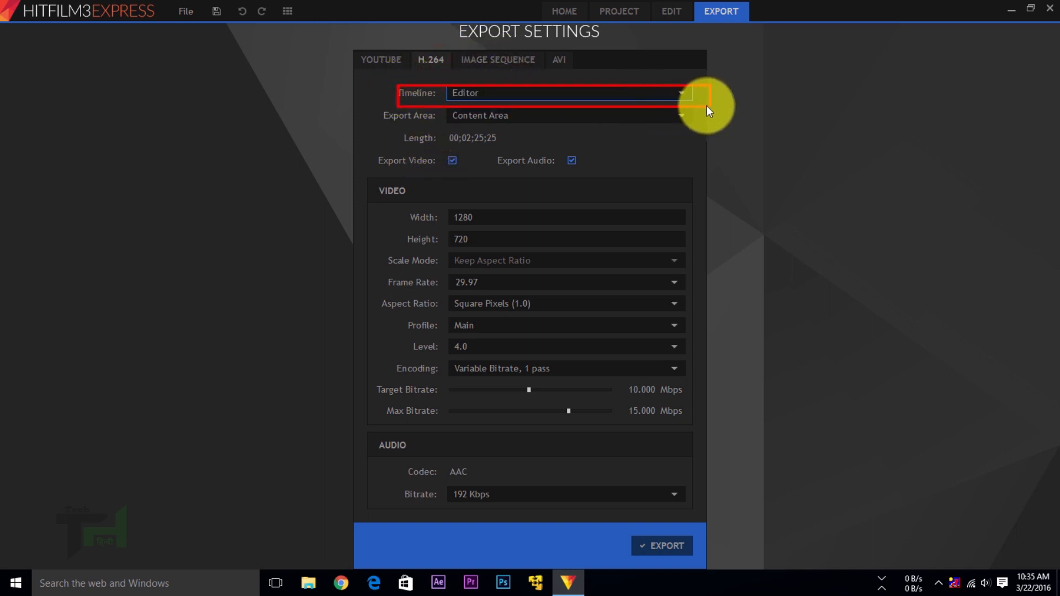
{"action": "left_click", "coordinate": [529, 90]}
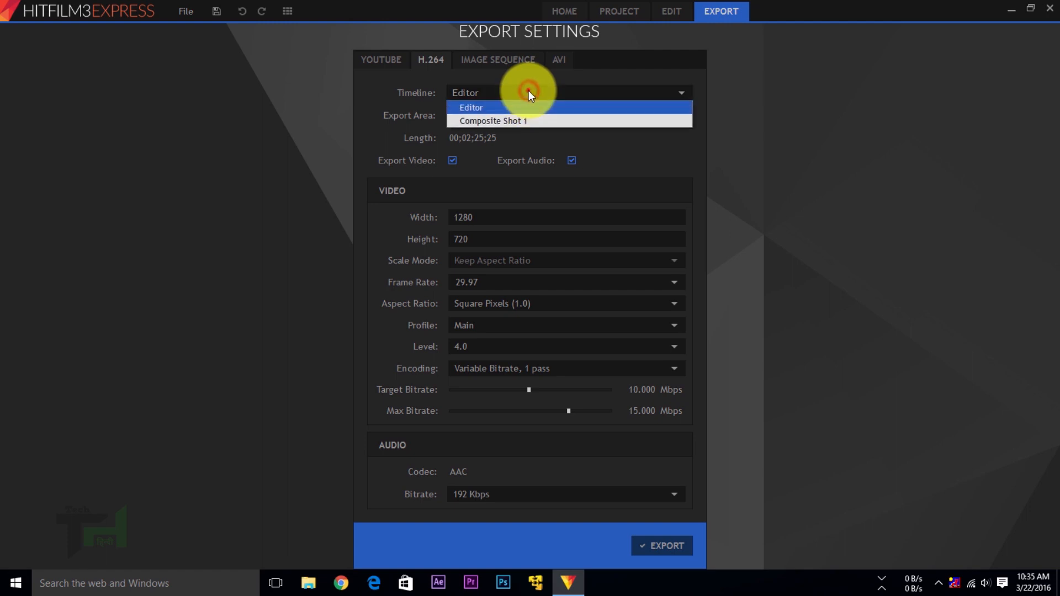
{"action": "left_click", "coordinate": [529, 90]}
{"action": "left_click", "coordinate": [529, 89]}
{"action": "left_click", "coordinate": [529, 90]}
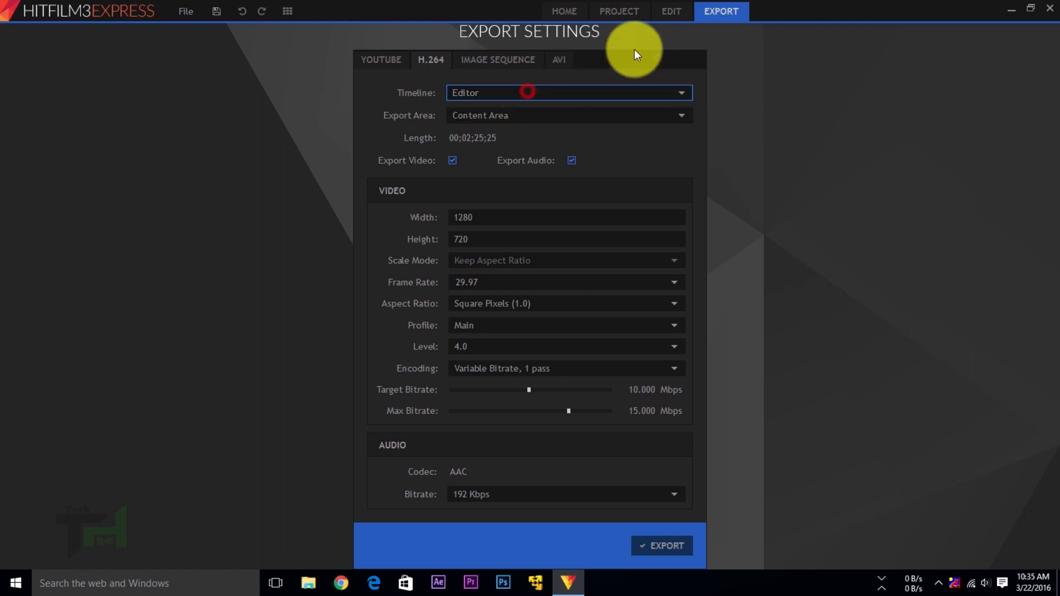
- Compare the Composite Shot 1 and Editor timelines, and recheck the timeline choice in the export settings
{"action": "left_click", "coordinate": [673, 12]}
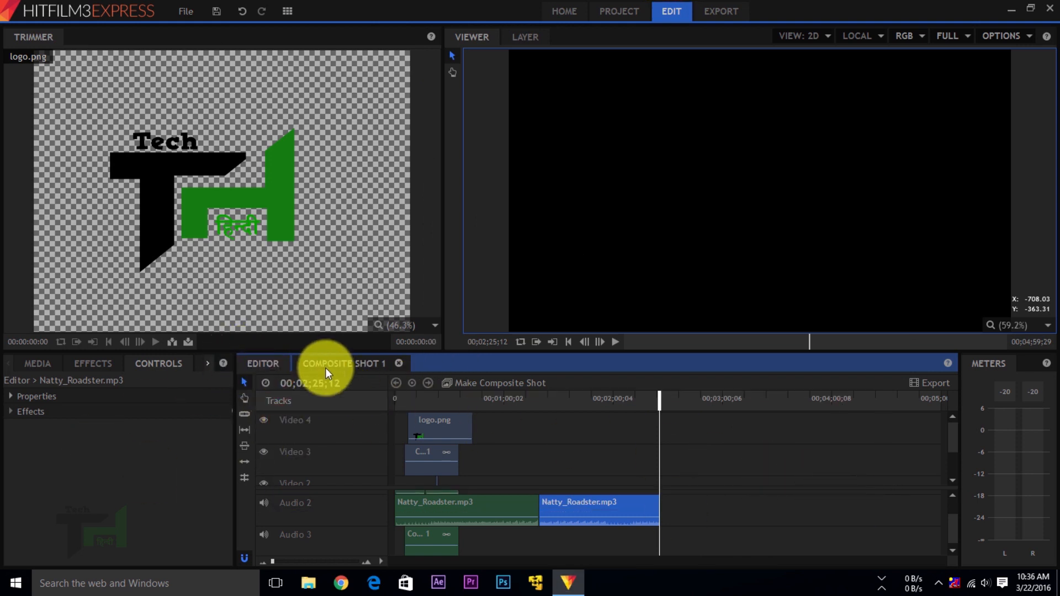
{"action": "left_click", "coordinate": [377, 364]}
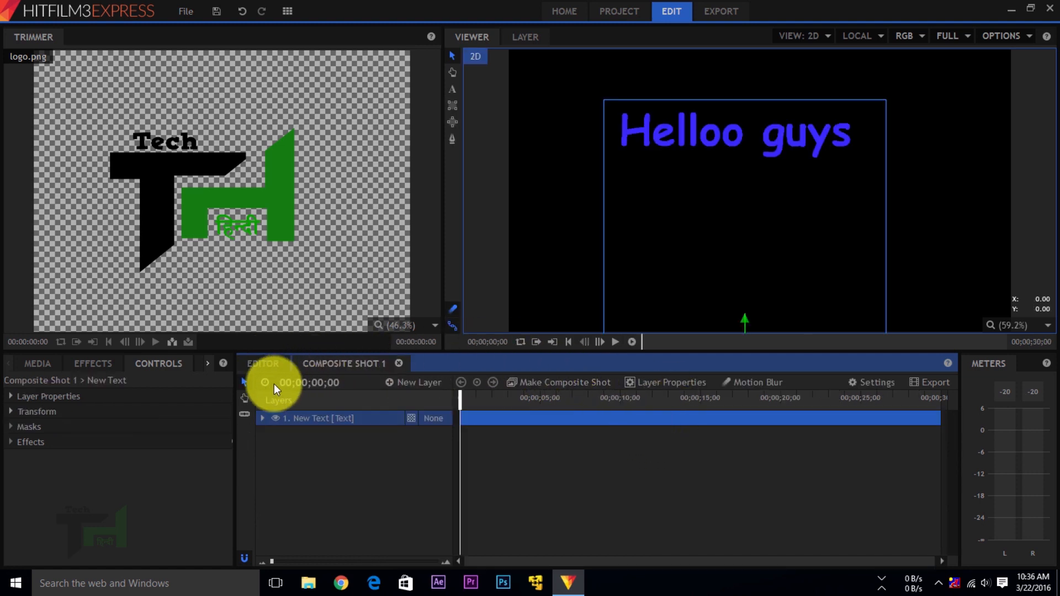
{"action": "left_click", "coordinate": [271, 367]}
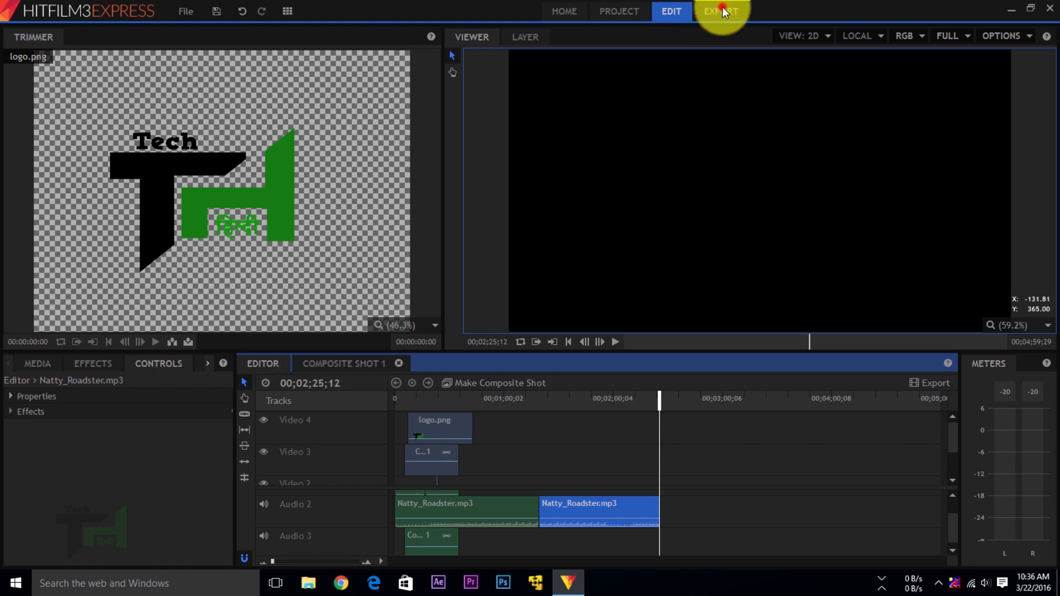
{"action": "left_click", "coordinate": [718, 10]}
{"action": "left_click", "coordinate": [476, 94]}
{"action": "left_click", "coordinate": [476, 94]}
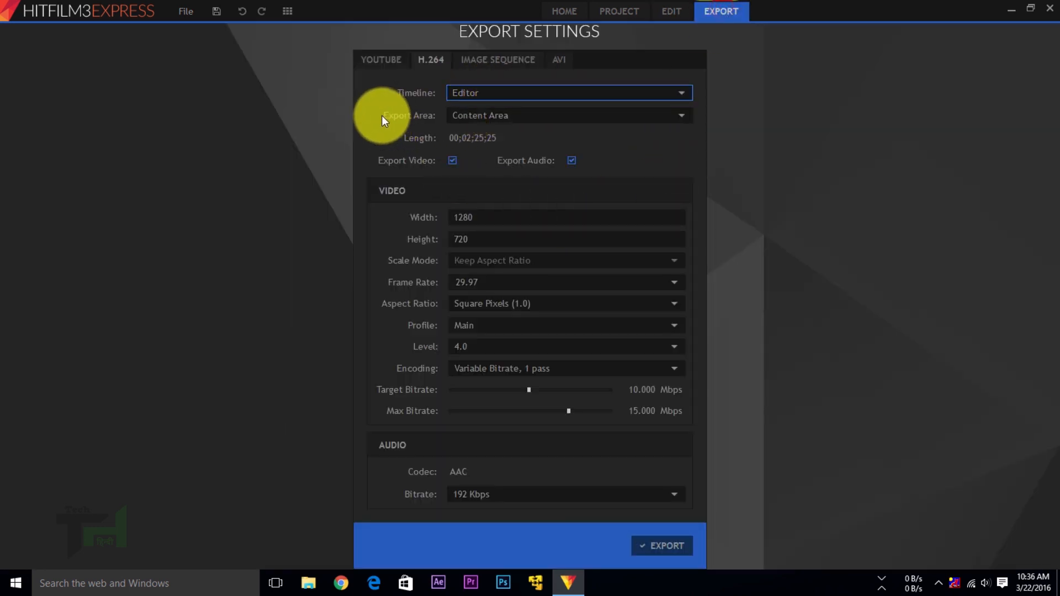
- Examine the Content Area option and export length against where the content ends on the Editor timeline
{"action": "left_click", "coordinate": [522, 114]}
{"action": "left_click", "coordinate": [521, 113]}
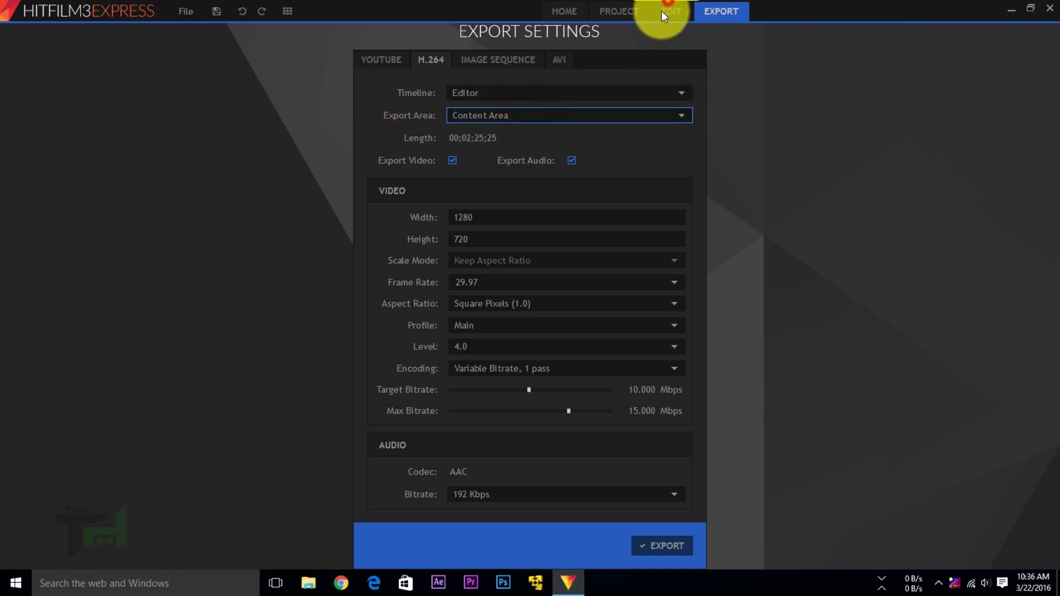
{"action": "left_click", "coordinate": [663, 11]}
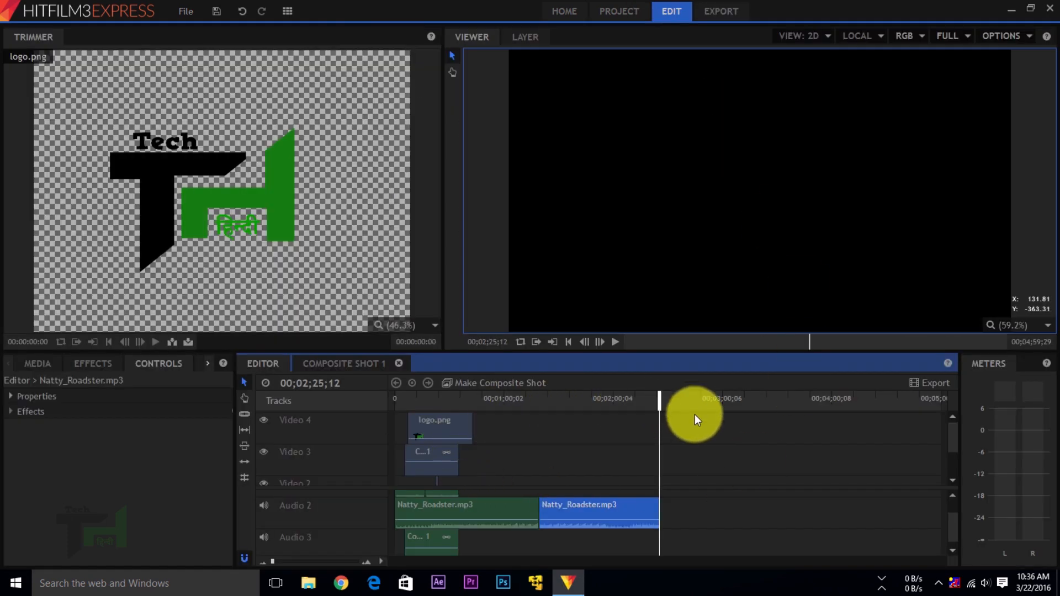
{"action": "left_click", "coordinate": [718, 11]}
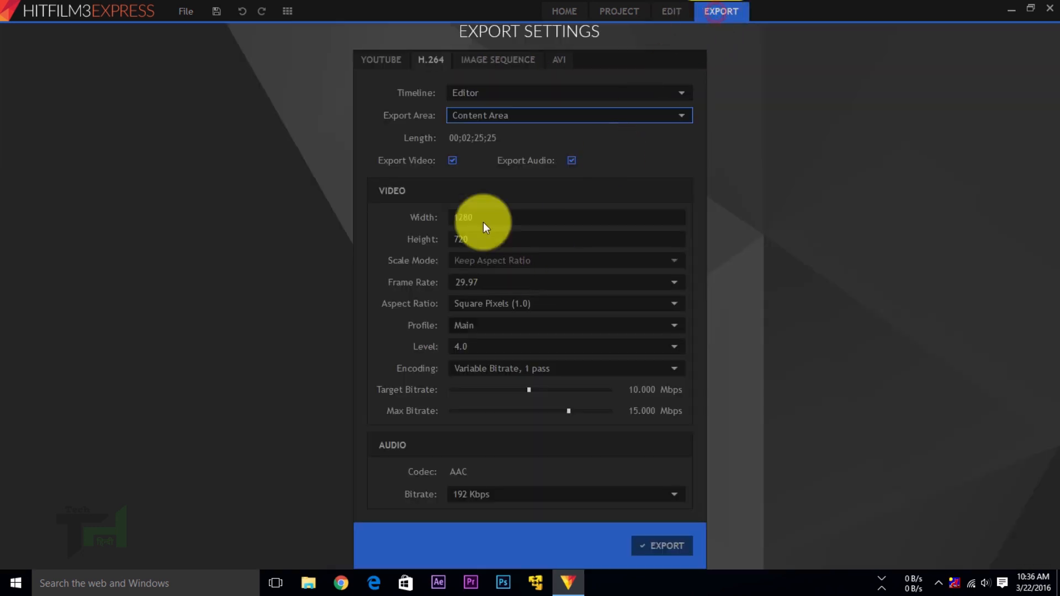
{"action": "left_click", "coordinate": [508, 117]}
{"action": "left_click", "coordinate": [508, 117]}
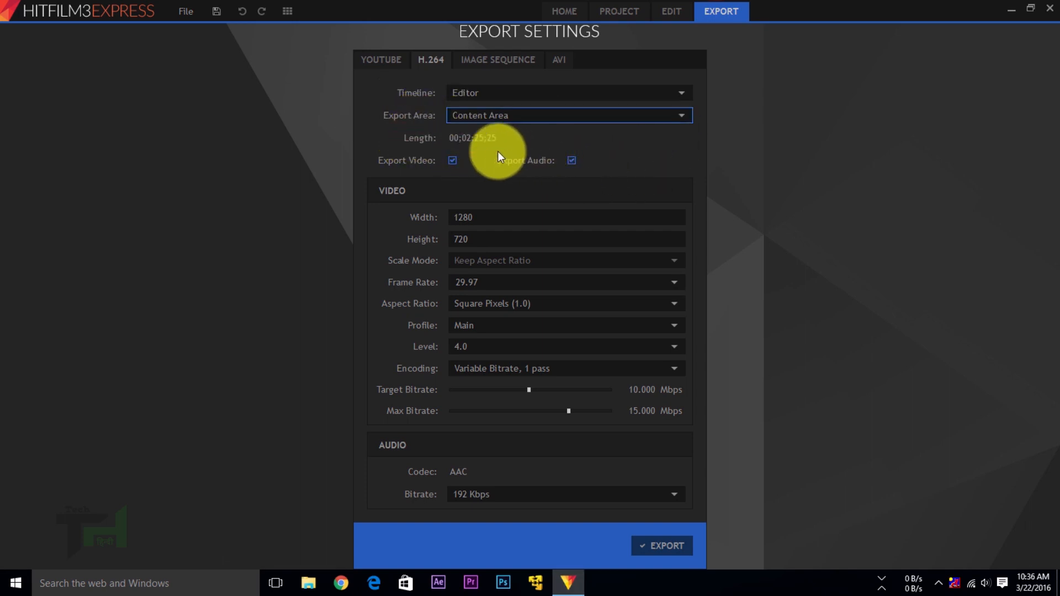
{"action": "left_click", "coordinate": [671, 9]}
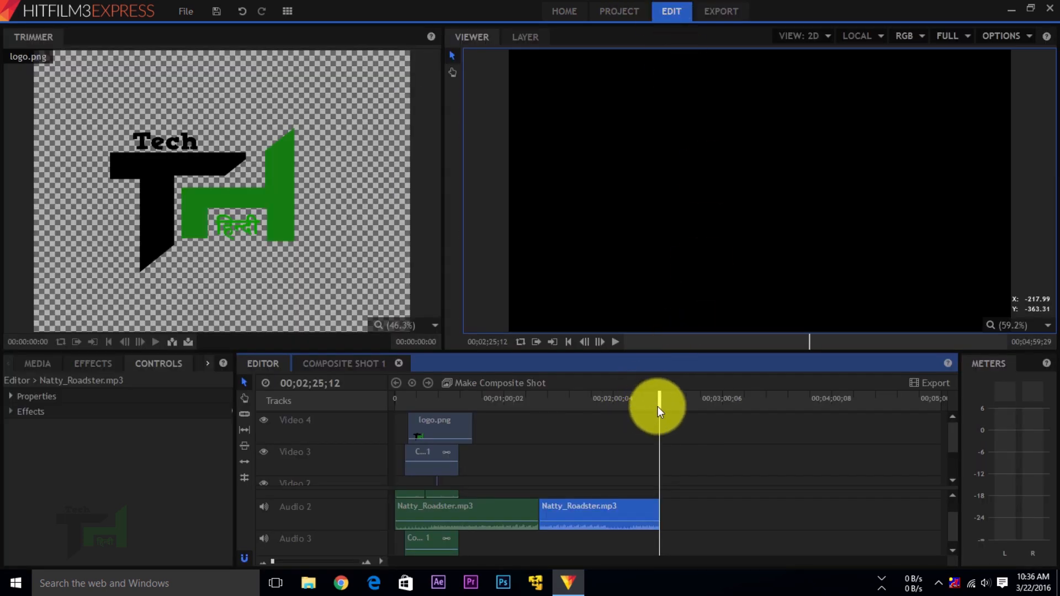
{"action": "left_click", "coordinate": [722, 10]}
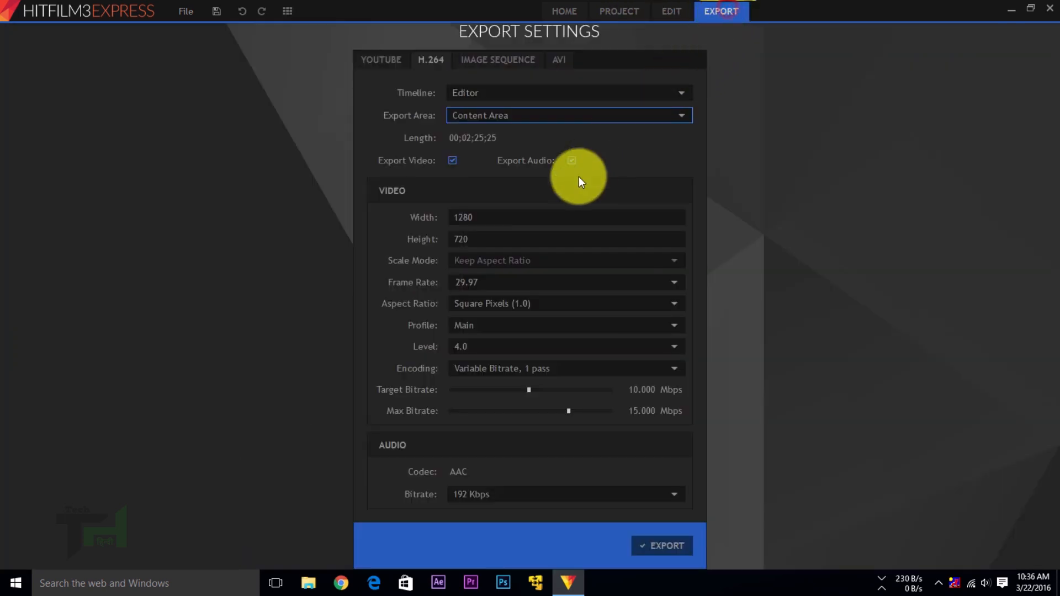
{"action": "left_click", "coordinate": [469, 139]}
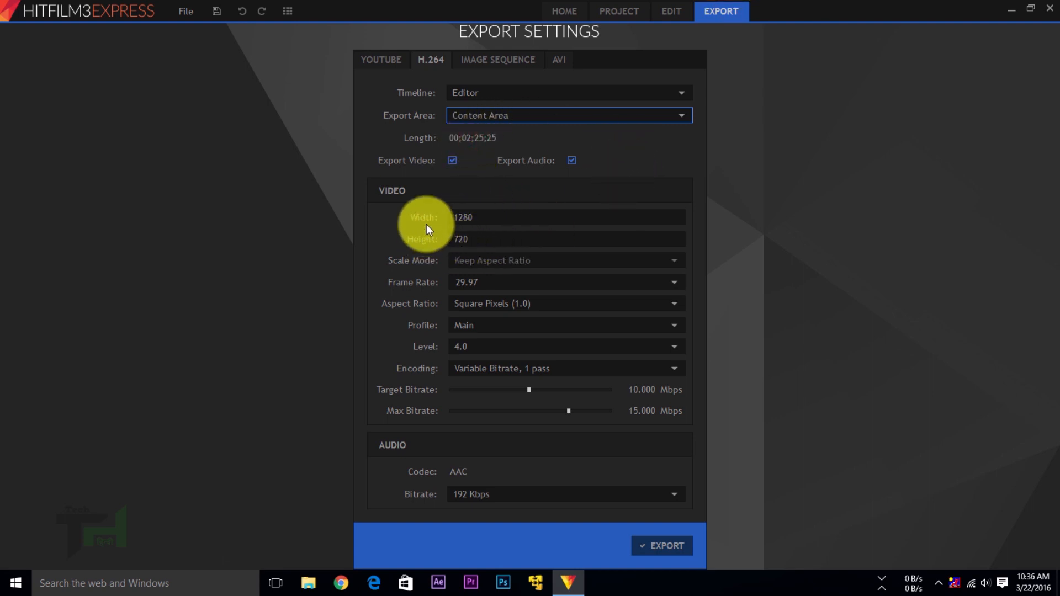
- Examine the width and height fields in the H.264 video export settings
{"action": "mouse_move", "coordinate": [426, 200]}
{"action": "left_mouse_down"}
{"action": "mouse_move", "coordinate": [683, 224]}
{"action": "mouse_move", "coordinate": [715, 241]}
{"action": "mouse_move", "coordinate": [700, 246]}
{"action": "left_mouse_up"}
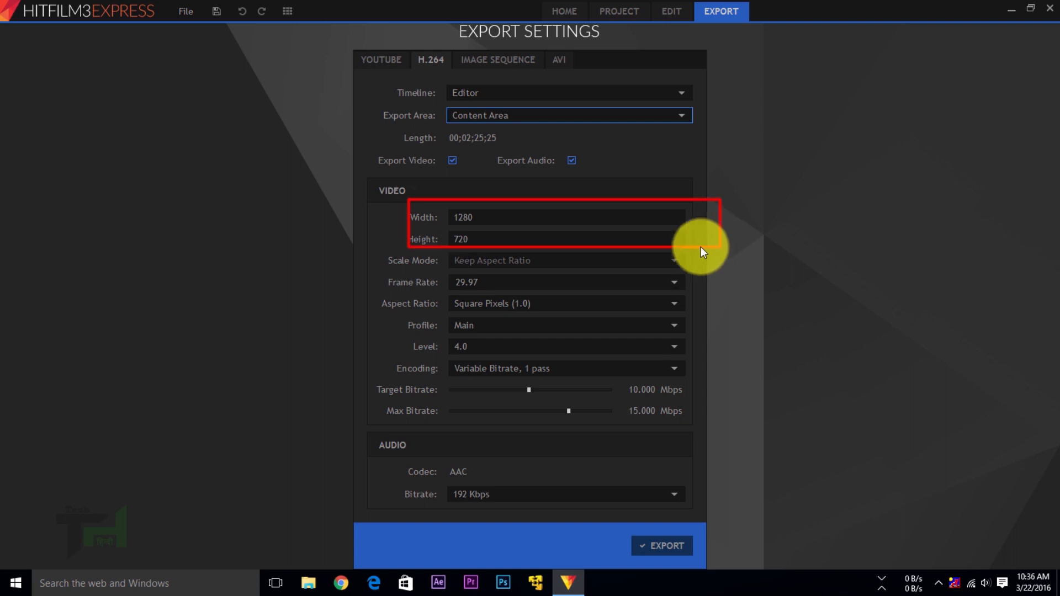
{"action": "left_click_drag", "start_coordinate": [491, 222], "coordinate": [718, 252]}
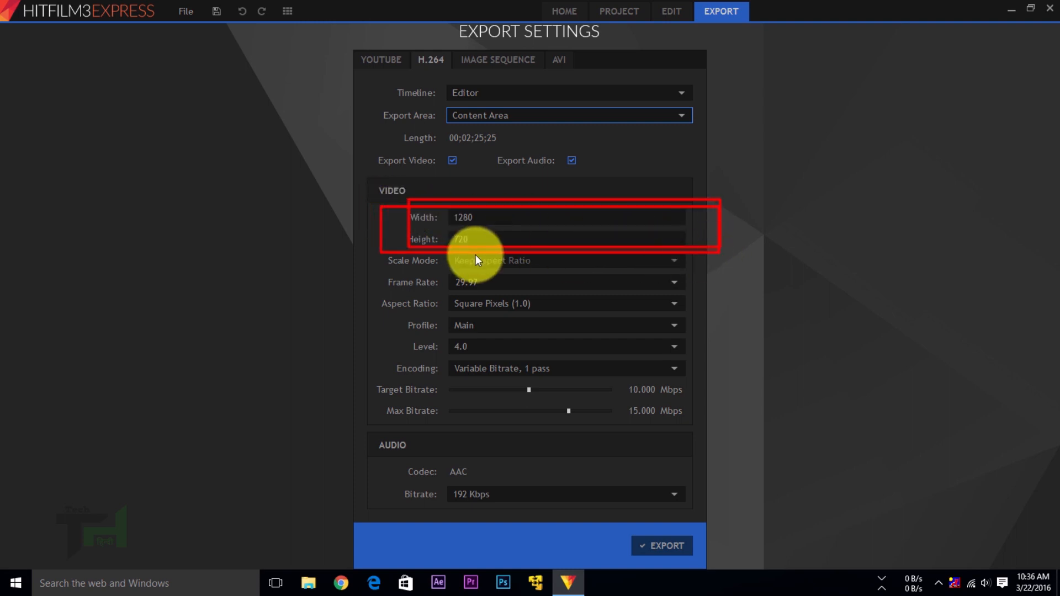
{"action": "key", "text": "Escape"}
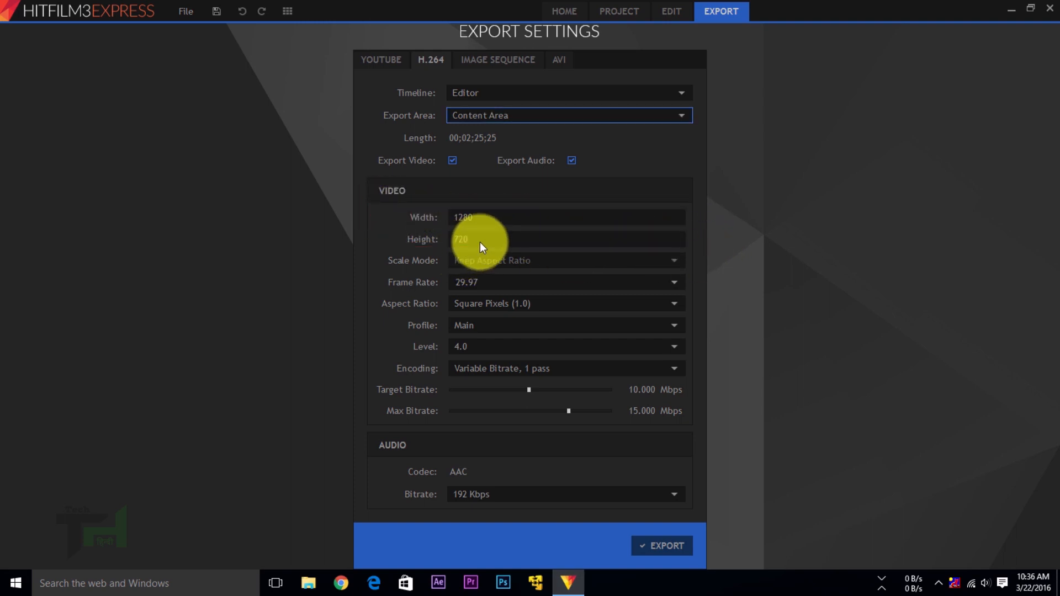
{"action": "left_click", "coordinate": [479, 242]}
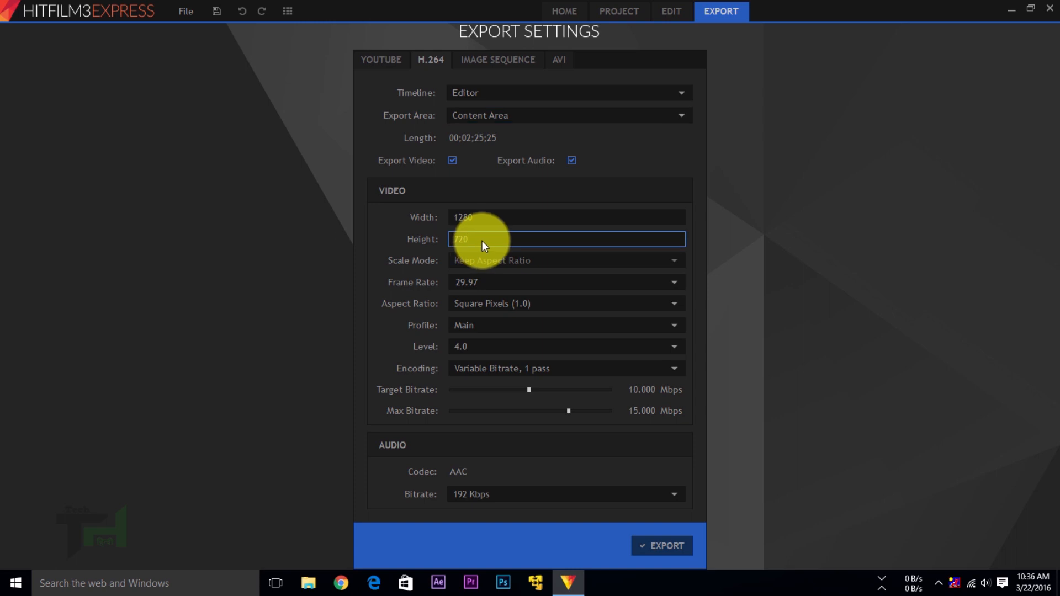
{"action": "left_click", "coordinate": [495, 222]}
{"action": "left_click", "coordinate": [489, 245]}
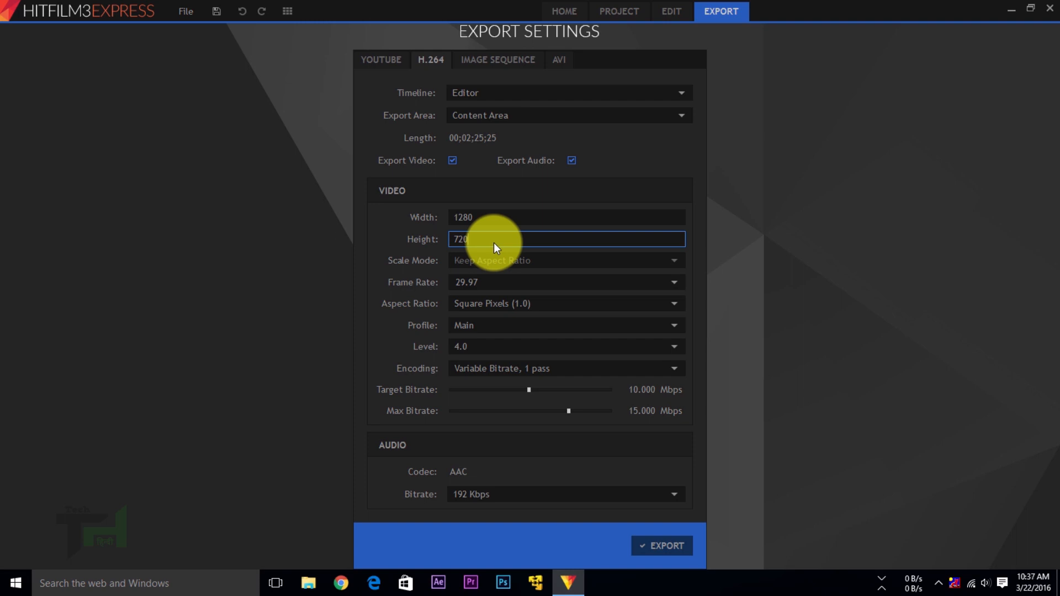
{"action": "left_click", "coordinate": [485, 216]}
{"action": "left_click", "coordinate": [503, 244]}
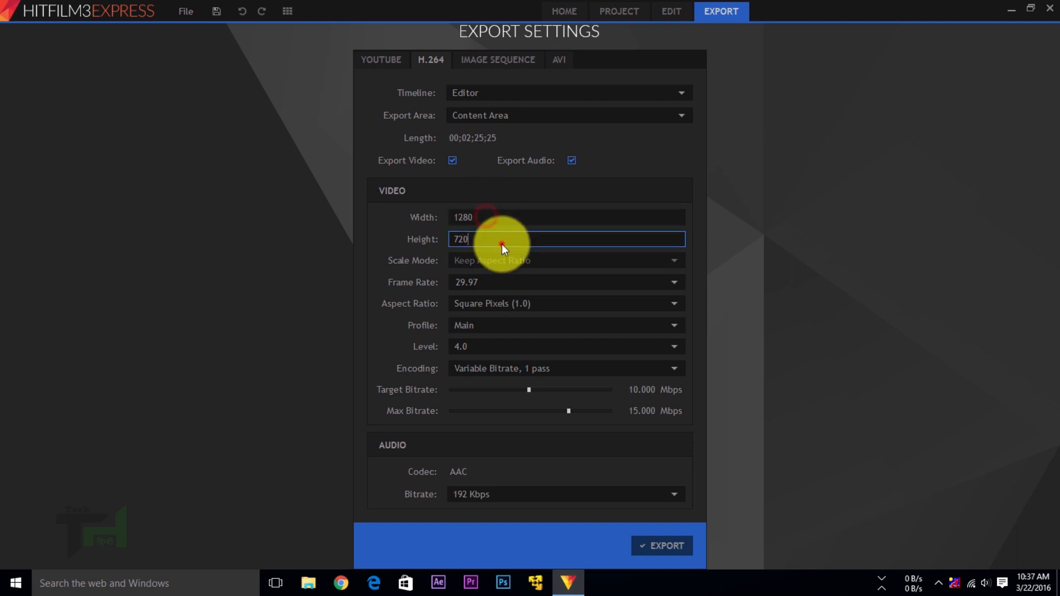
- Set the H.264 video profile to High and keep the level at 4.0
{"action": "left_click", "coordinate": [510, 216]}
{"action": "left_click", "coordinate": [503, 244]}
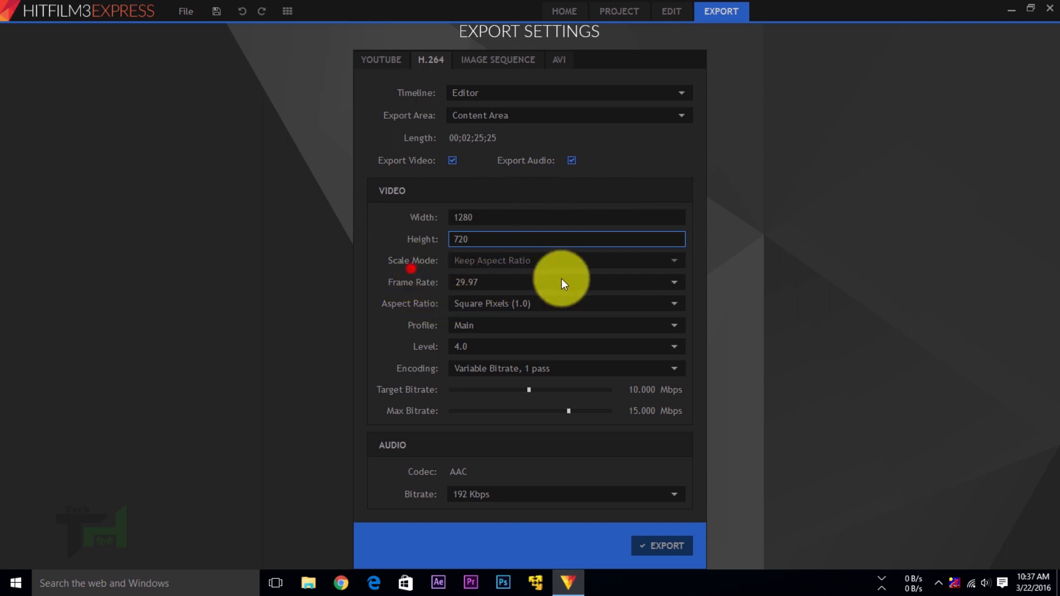
{"action": "left_click_drag", "start_coordinate": [394, 290], "coordinate": [720, 303]}
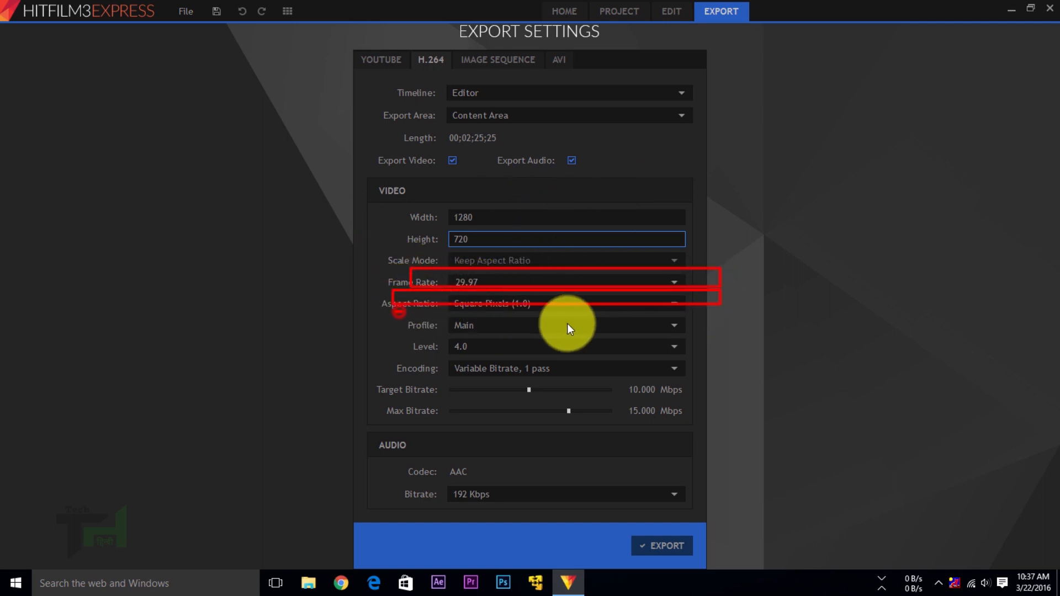
{"action": "left_click", "coordinate": [536, 322]}
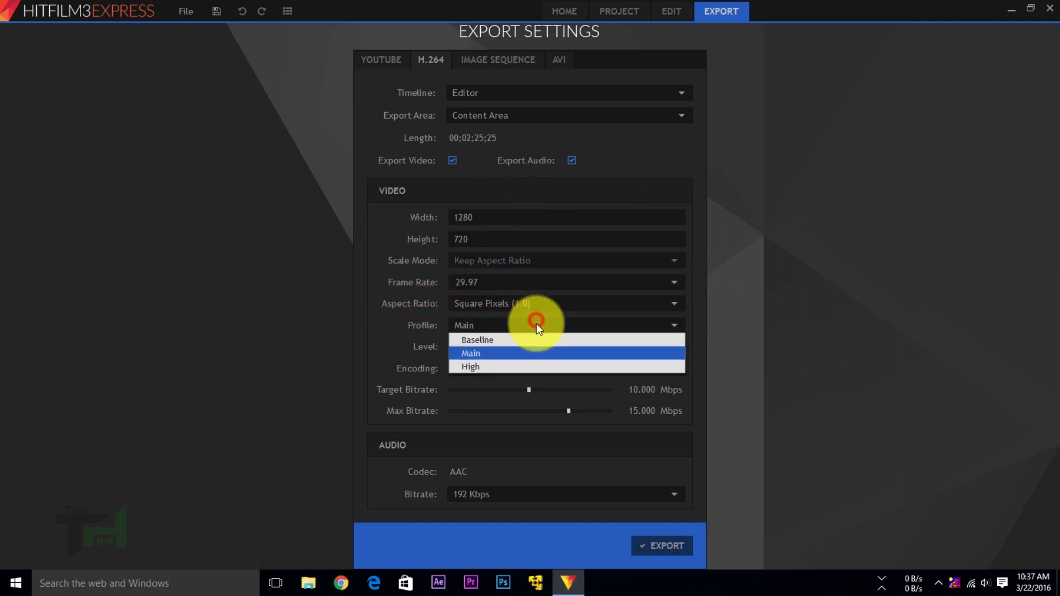
{"action": "left_click", "coordinate": [492, 363]}
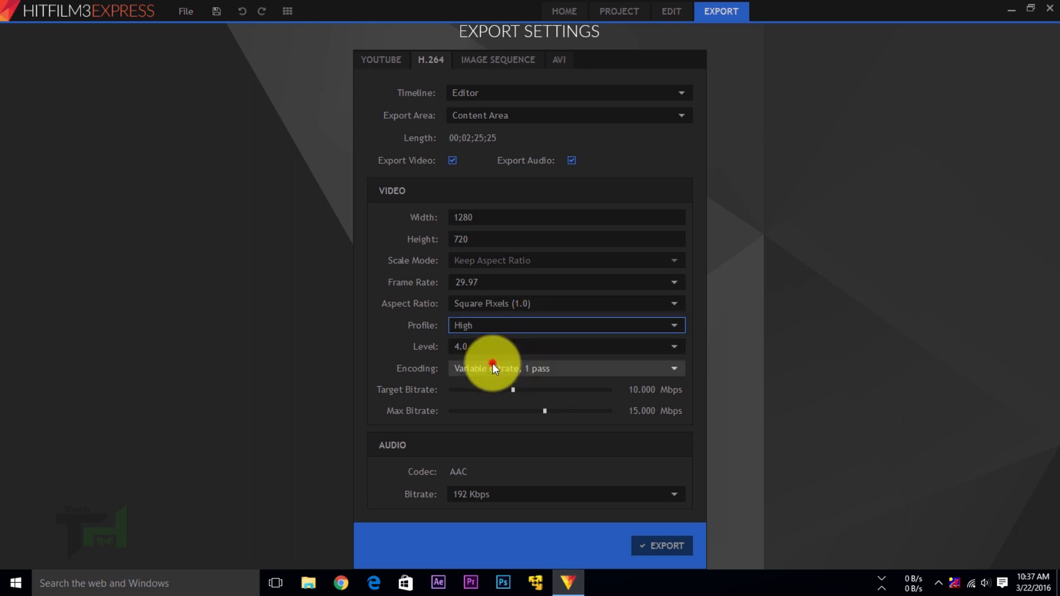
{"action": "left_click", "coordinate": [600, 351]}
{"action": "left_click", "coordinate": [599, 351]}
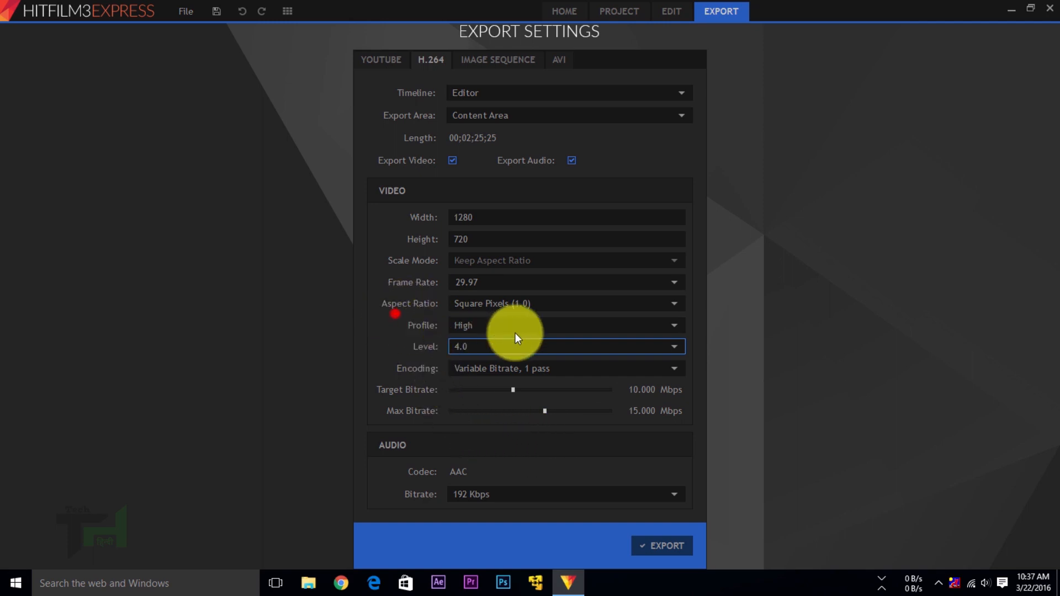
- Set the H.264 target bitrate to 8 Mbps
{"action": "mouse_move", "coordinate": [515, 334]}
{"action": "left_mouse_down"}
{"action": "mouse_move", "coordinate": [689, 367]}
{"action": "mouse_move", "coordinate": [758, 462]}
{"action": "mouse_move", "coordinate": [764, 529]}
{"action": "left_mouse_up"}
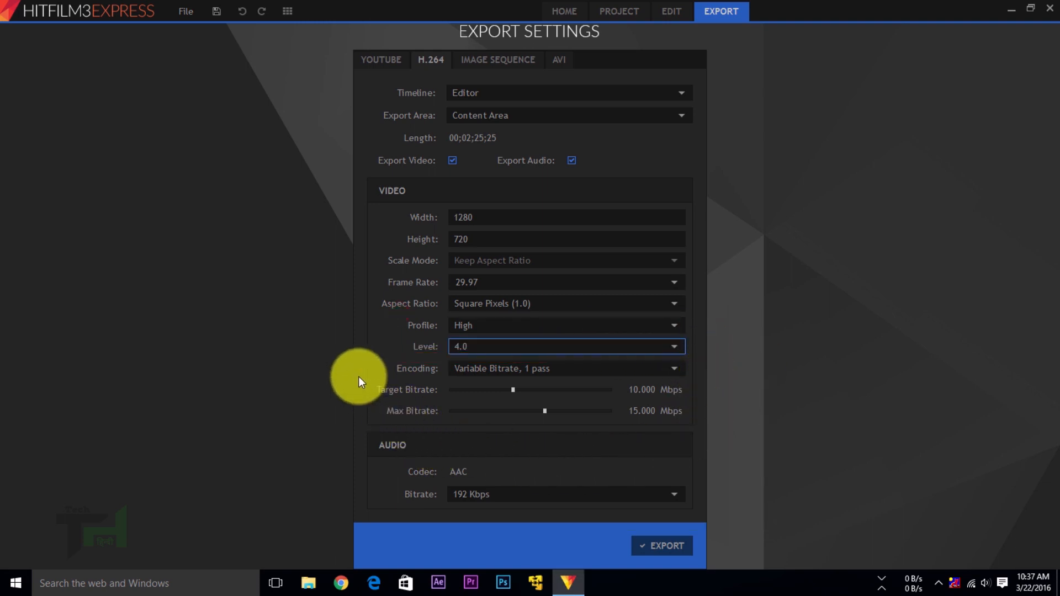
{"action": "left_click_drag", "start_coordinate": [358, 378], "coordinate": [733, 398]}
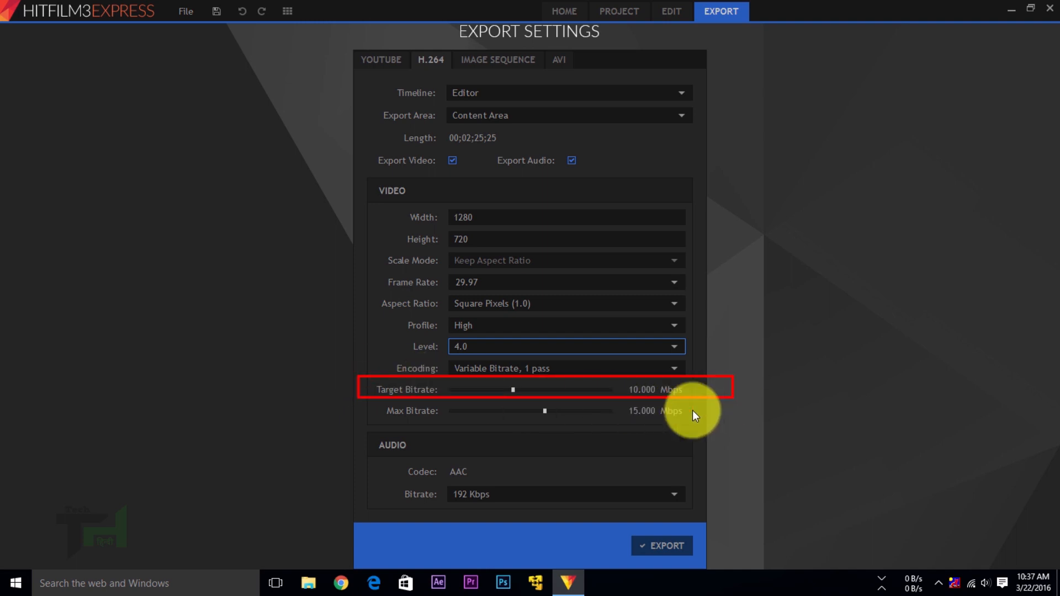
{"action": "left_click_drag", "start_coordinate": [358, 402], "coordinate": [707, 422]}
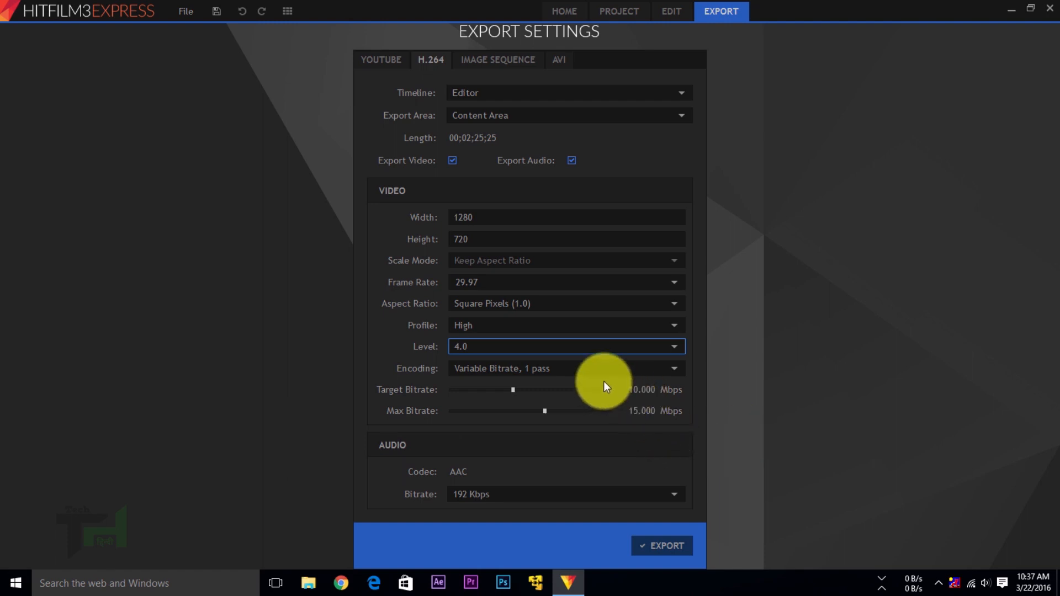
{"action": "left_click_drag", "start_coordinate": [609, 378], "coordinate": [726, 400]}
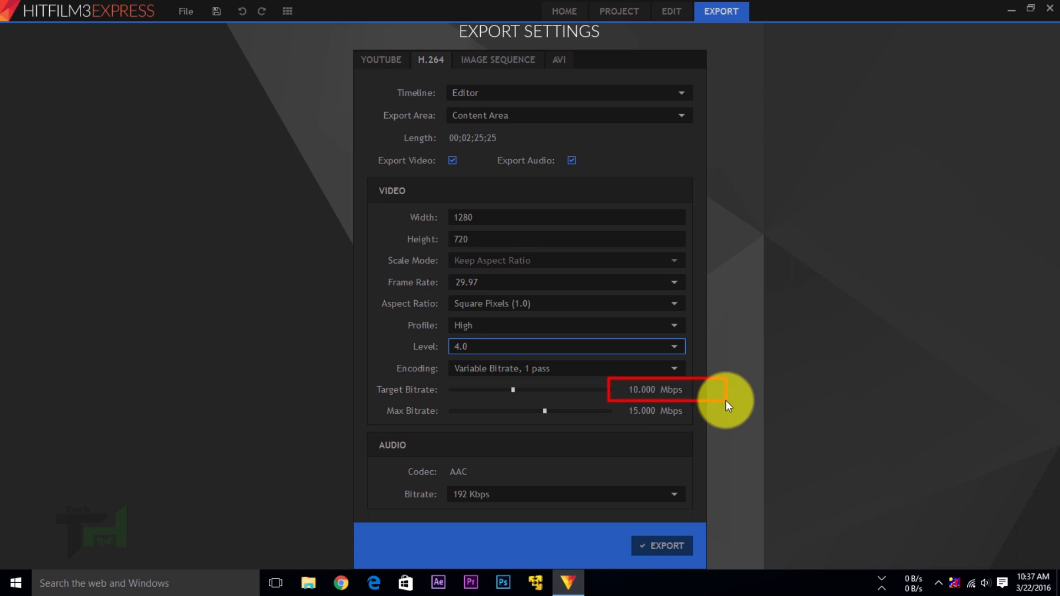
{"action": "key", "text": "Escape"}
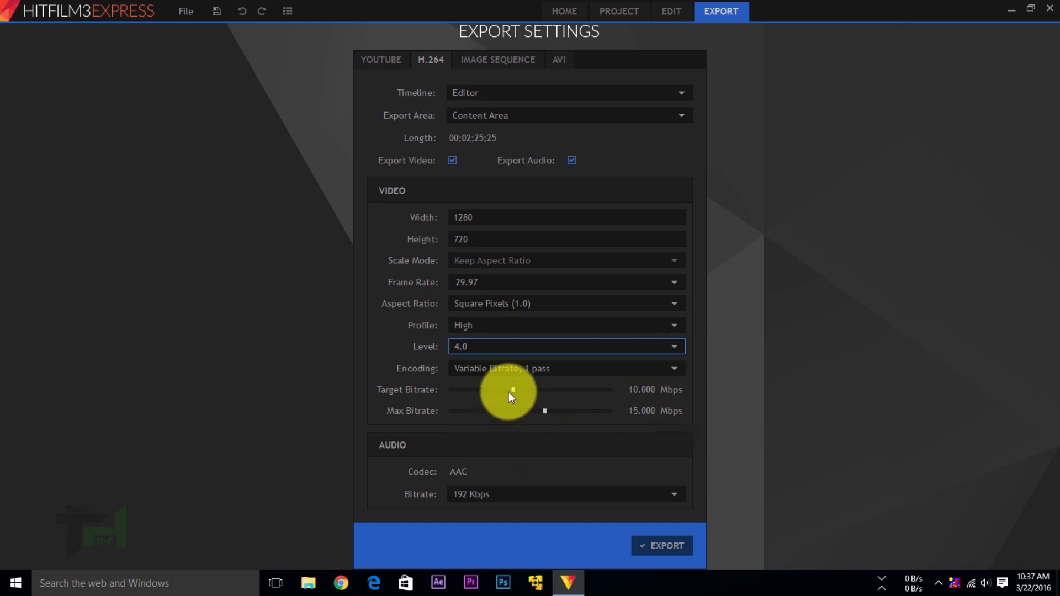
{"action": "left_click_drag", "start_coordinate": [513, 389], "coordinate": [503, 389]}
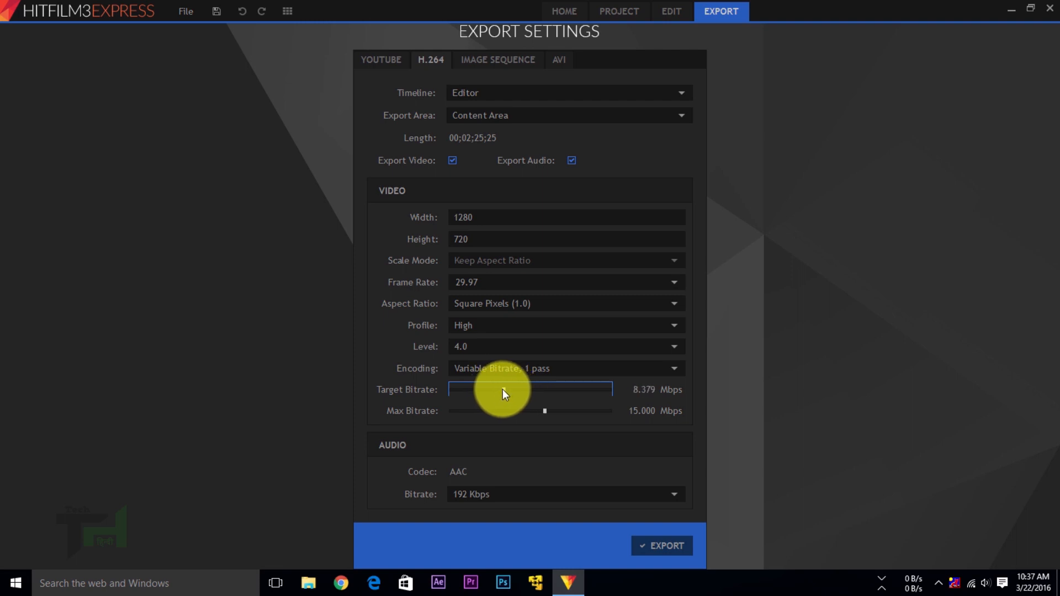
{"action": "left_click", "coordinate": [646, 391]}
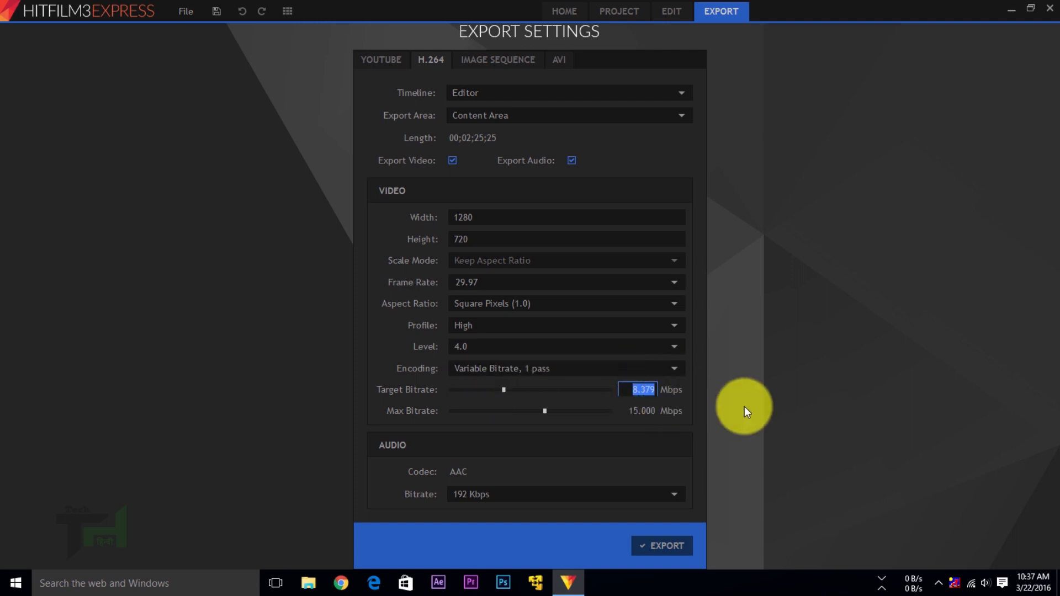
{"action": "type", "text": "8"}
{"action": "key", "text": "Return"}
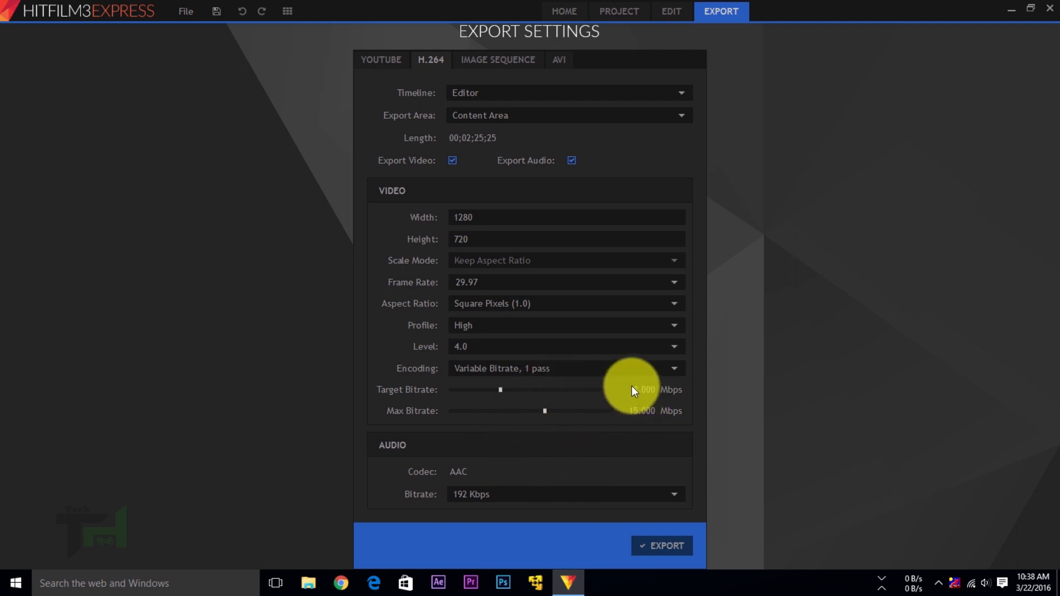
- Raise the target bitrate to about 10.363 Mbps, keeping the 720 frame height
{"action": "left_click", "coordinate": [486, 239]}
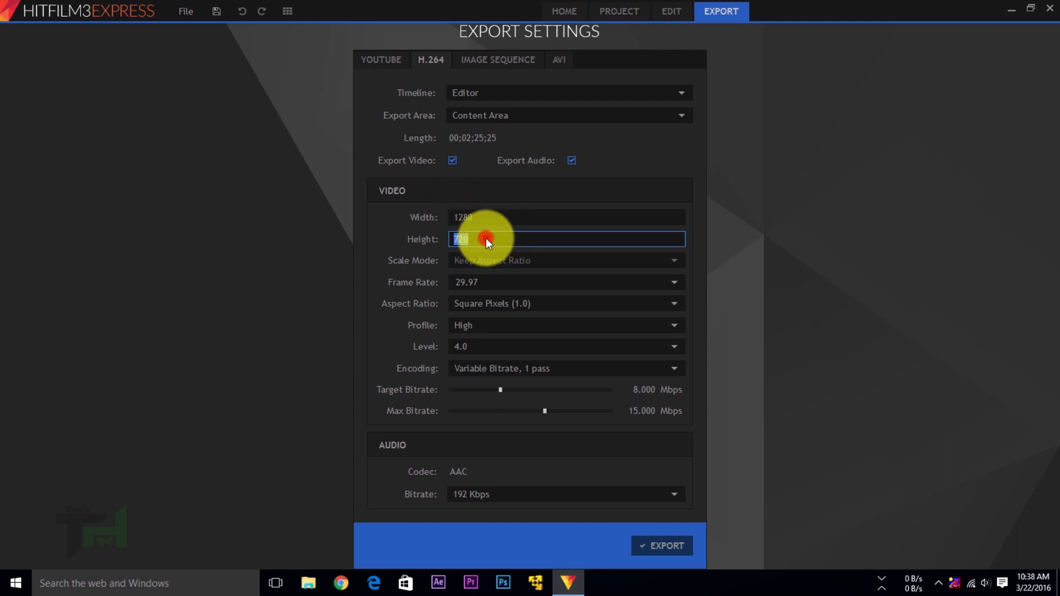
{"action": "left_click", "coordinate": [941, 339]}
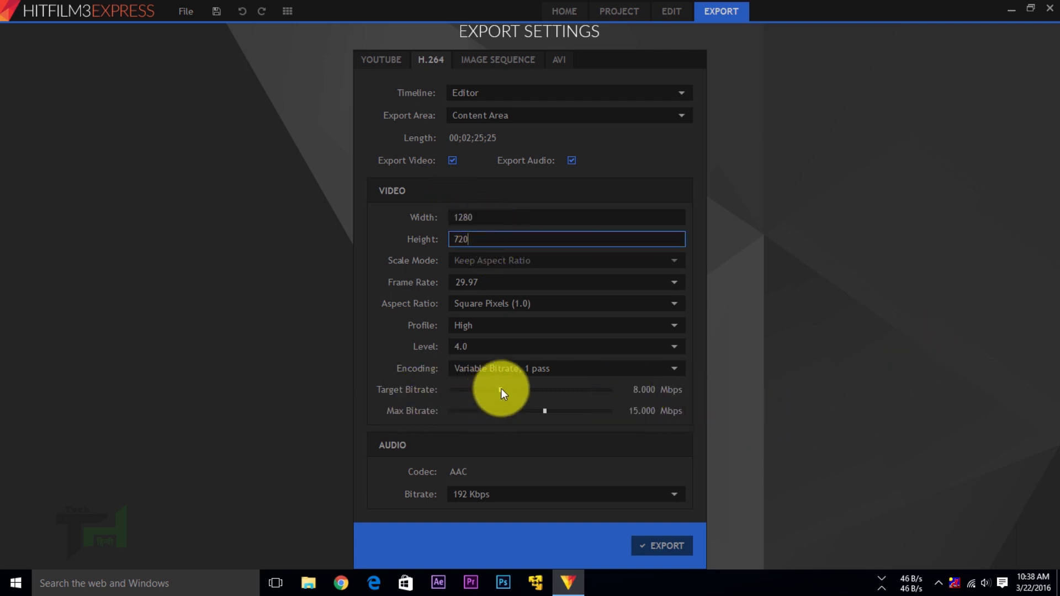
{"action": "mouse_move", "coordinate": [500, 389]}
{"action": "left_mouse_down"}
{"action": "mouse_move", "coordinate": [469, 392]}
{"action": "mouse_move", "coordinate": [516, 388]}
{"action": "left_mouse_up"}
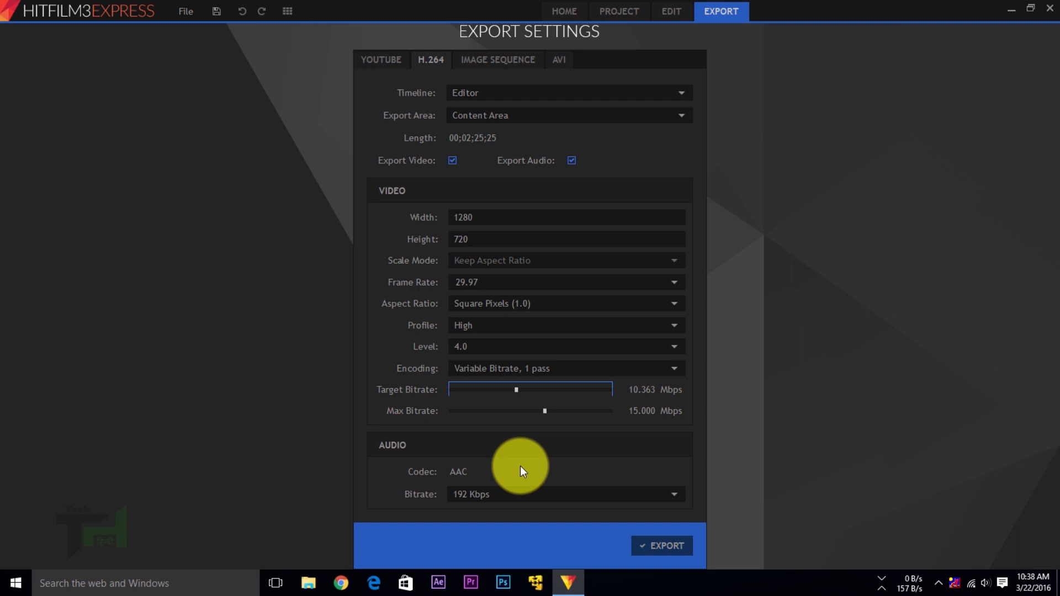
- Check the audio export settings and the available bitrate options, keeping 192 Kbps
{"action": "left_click", "coordinate": [378, 443]}
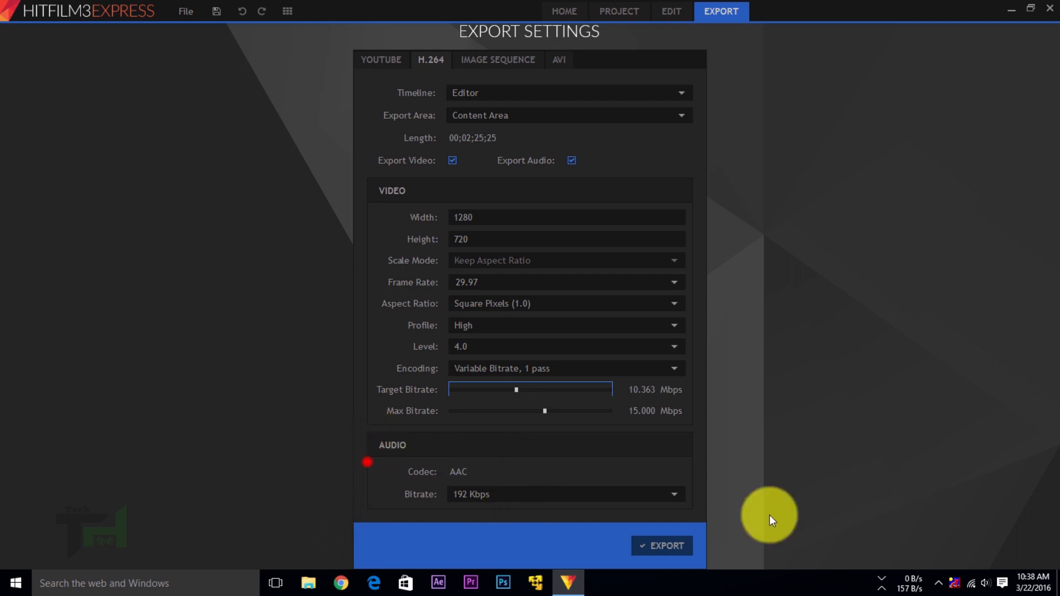
{"action": "left_click", "coordinate": [491, 496]}
{"action": "left_click", "coordinate": [491, 496]}
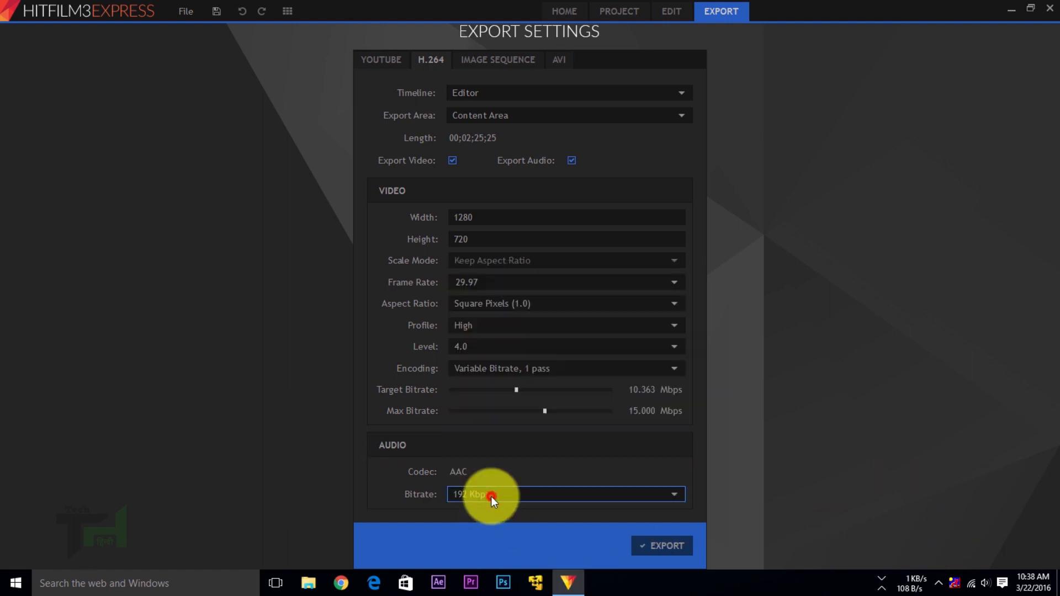
{"action": "left_click", "coordinate": [490, 496]}
{"action": "left_click", "coordinate": [491, 496]}
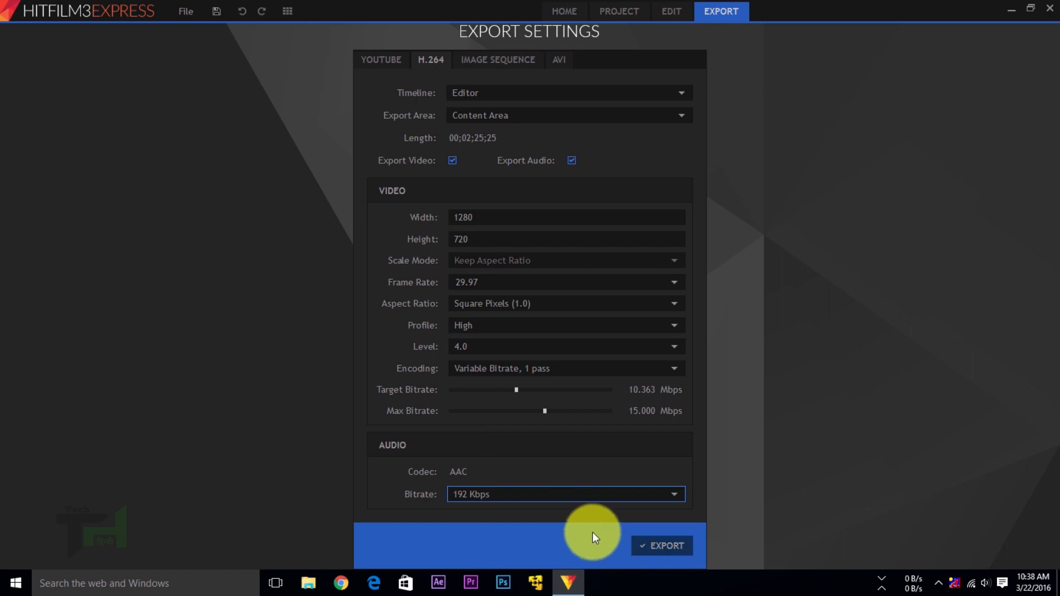
- Export the video to the Desktop as an MP4 named test and let the render run
{"action": "left_click", "coordinate": [662, 546]}
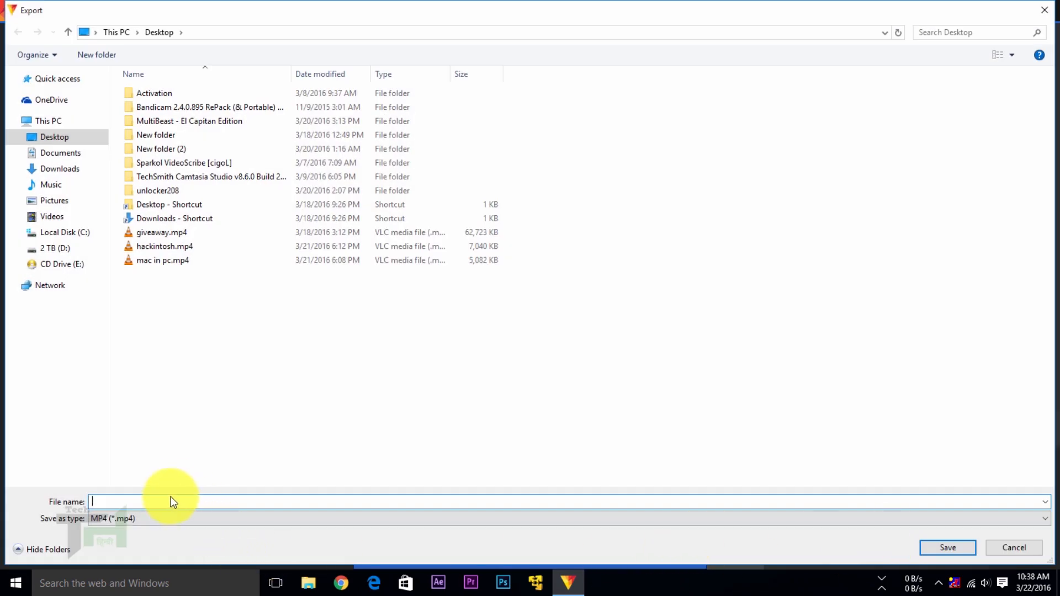
{"action": "type", "text": "test"}
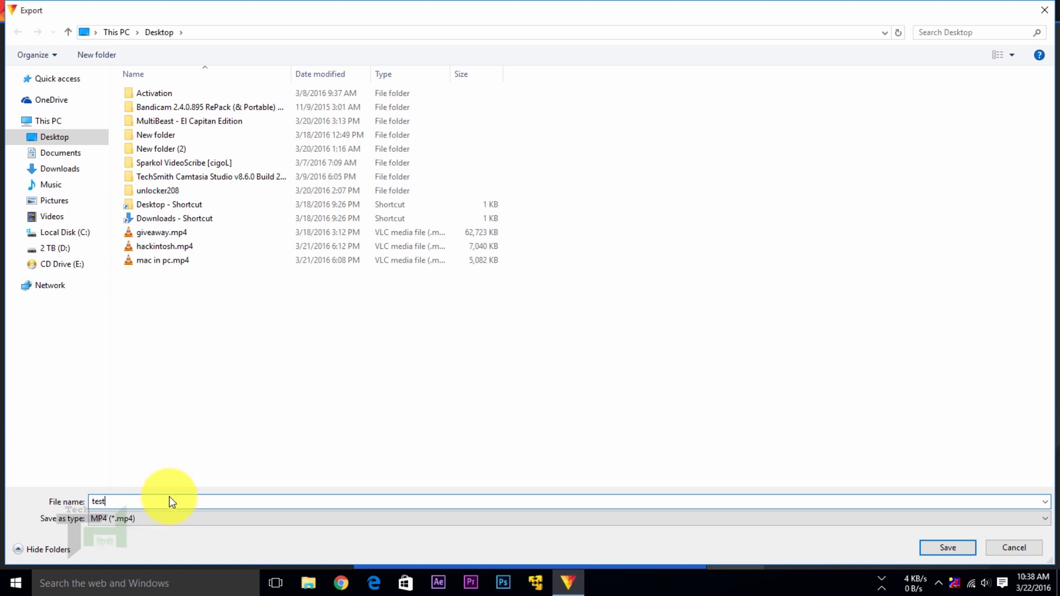
{"action": "left_click", "coordinate": [953, 547]}
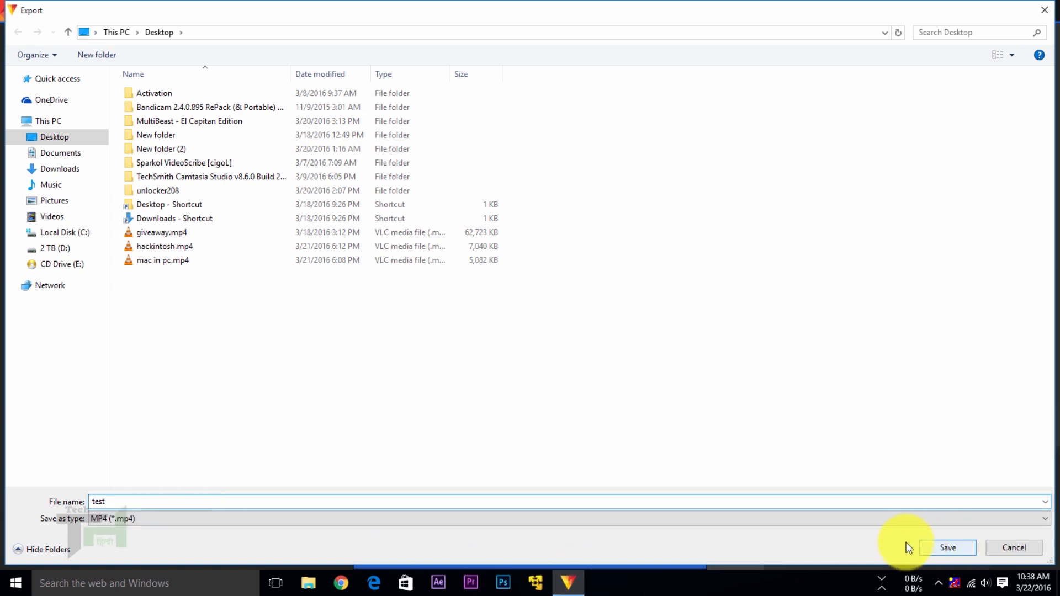
{"action": "left_click", "coordinate": [947, 542]}
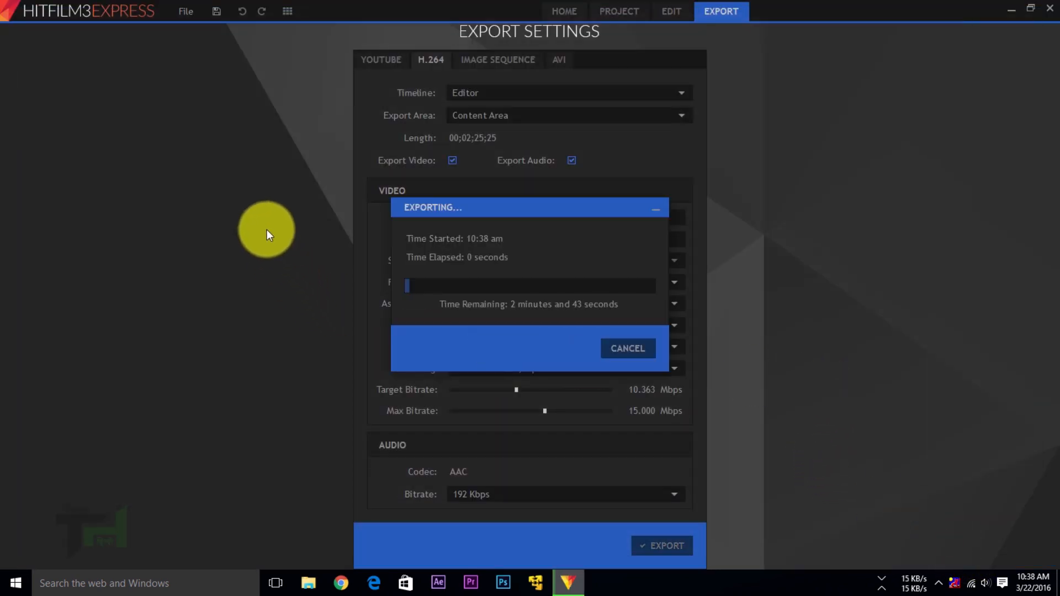
{"action": "left_click_drag", "start_coordinate": [717, 307], "coordinate": [743, 320]}
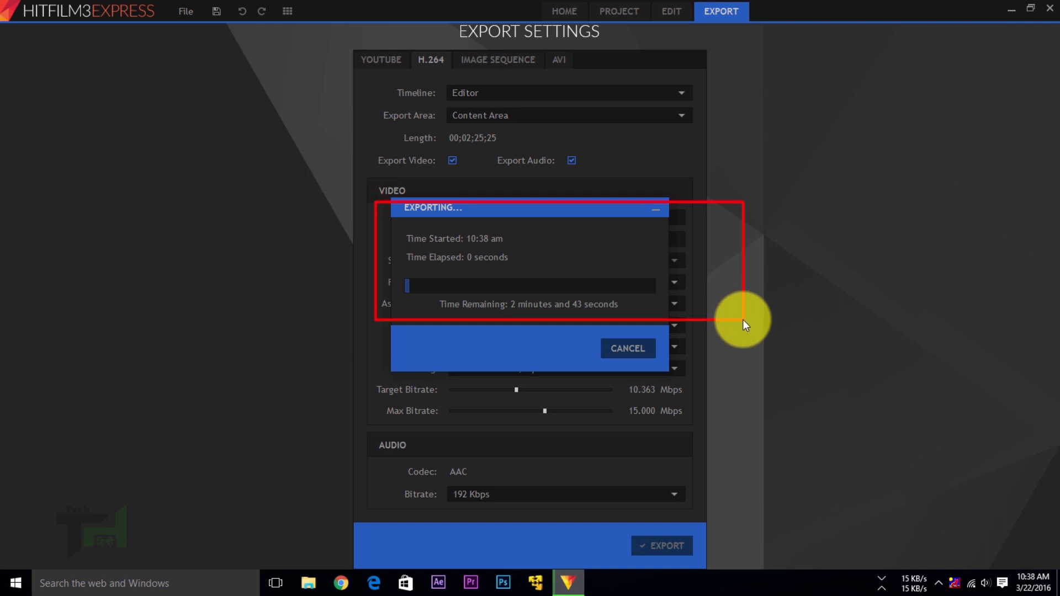
{"action": "key", "text": "Escape"}
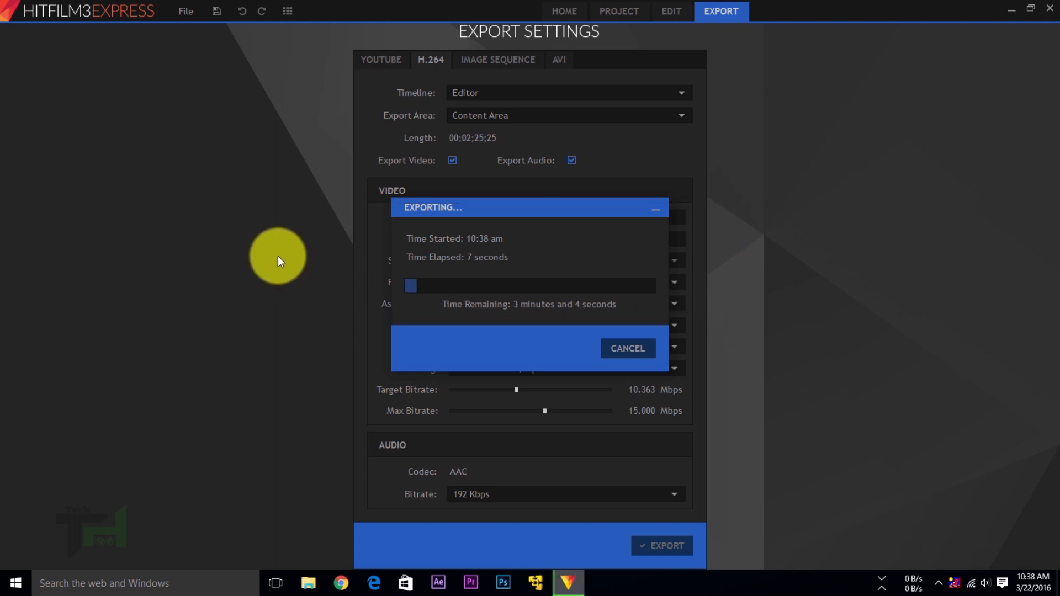
{"action": "left_click_drag", "start_coordinate": [356, 207], "coordinate": [720, 322]}
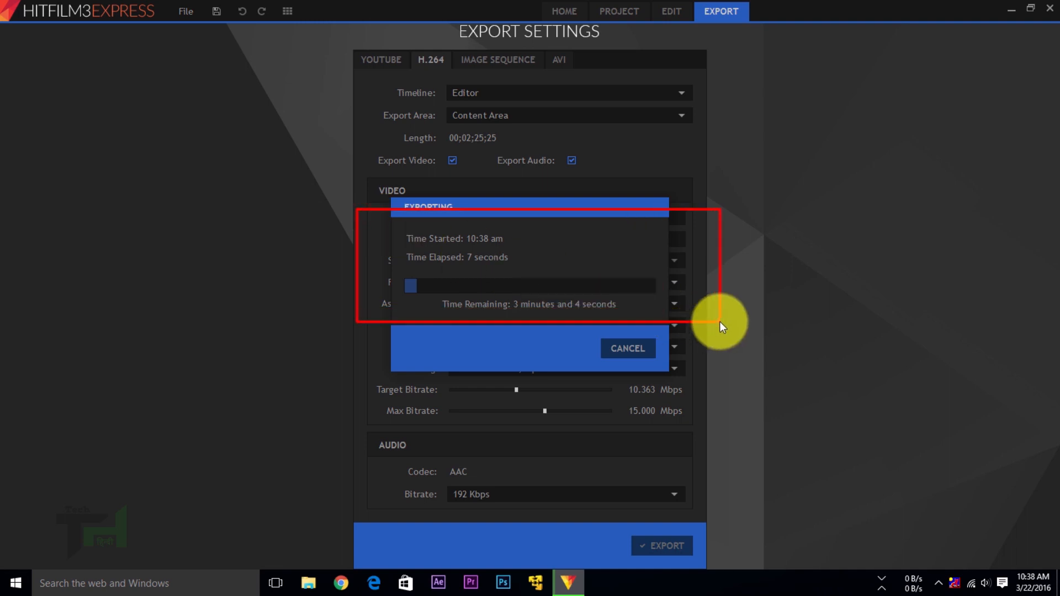
{"action": "key", "text": "Escape"}
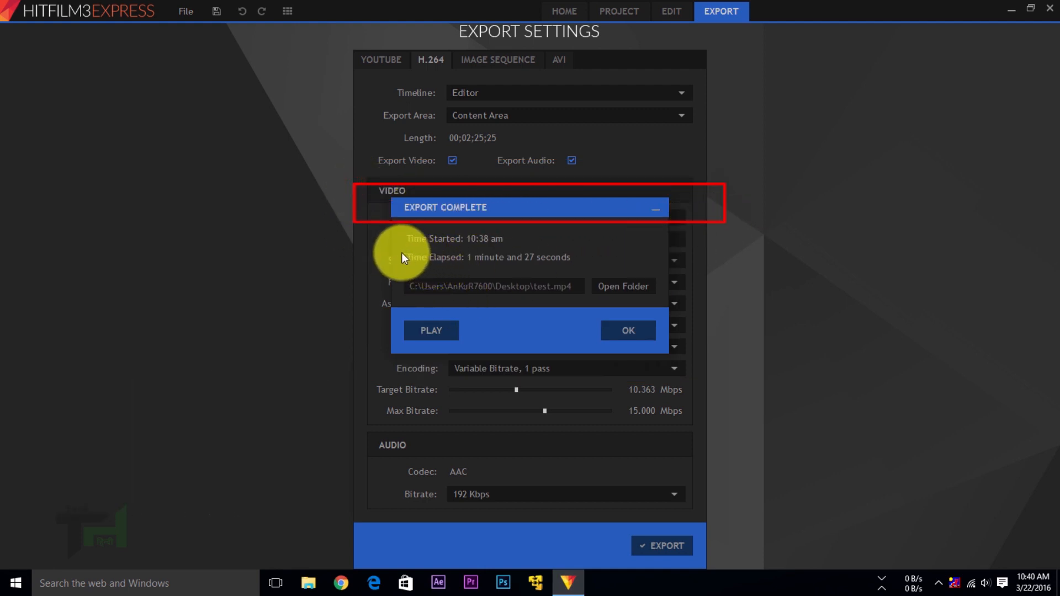
- Review the completed export's start and elapsed times, and play test.mp4 in VLC media player
{"action": "left_click_drag", "start_coordinate": [402, 253], "coordinate": [573, 262]}
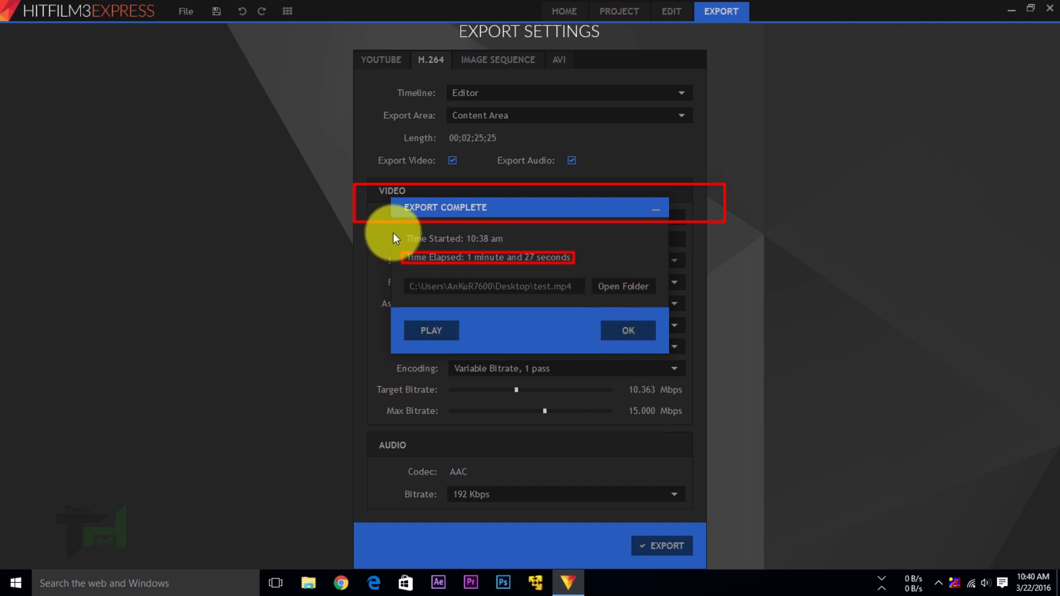
{"action": "left_click_drag", "start_coordinate": [393, 233], "coordinate": [529, 238]}
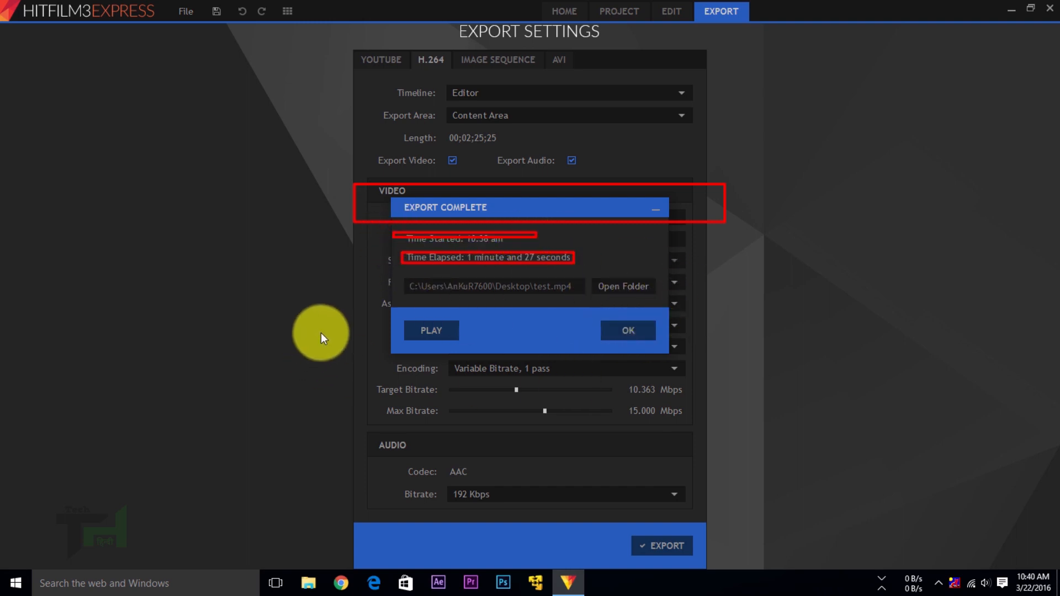
{"action": "key", "text": "Escape"}
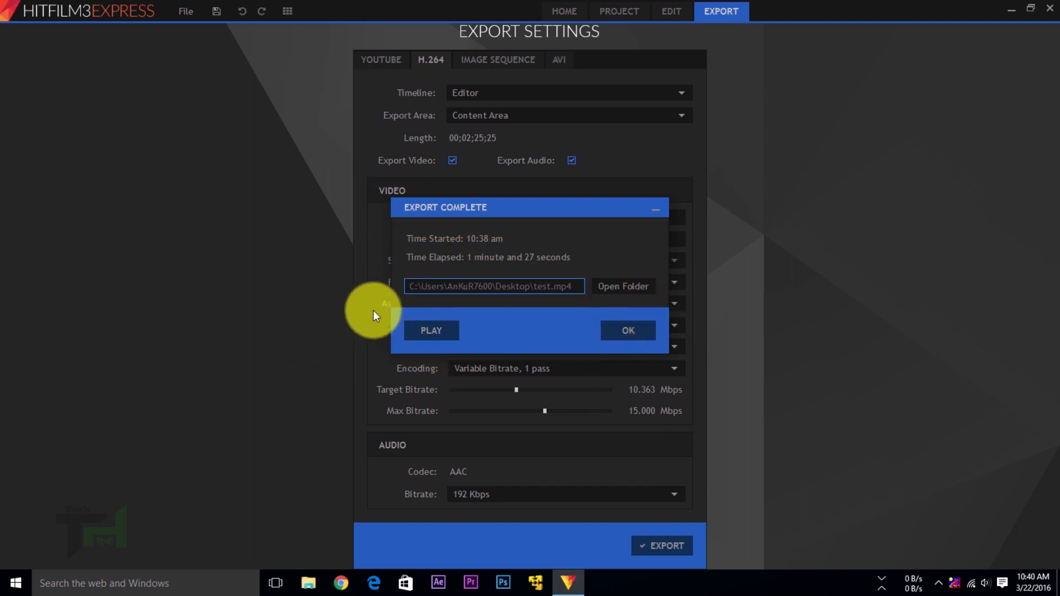
{"action": "mouse_move", "coordinate": [375, 310]}
{"action": "left_mouse_down"}
{"action": "mouse_move", "coordinate": [505, 347]}
{"action": "mouse_move", "coordinate": [514, 360]}
{"action": "left_mouse_up"}
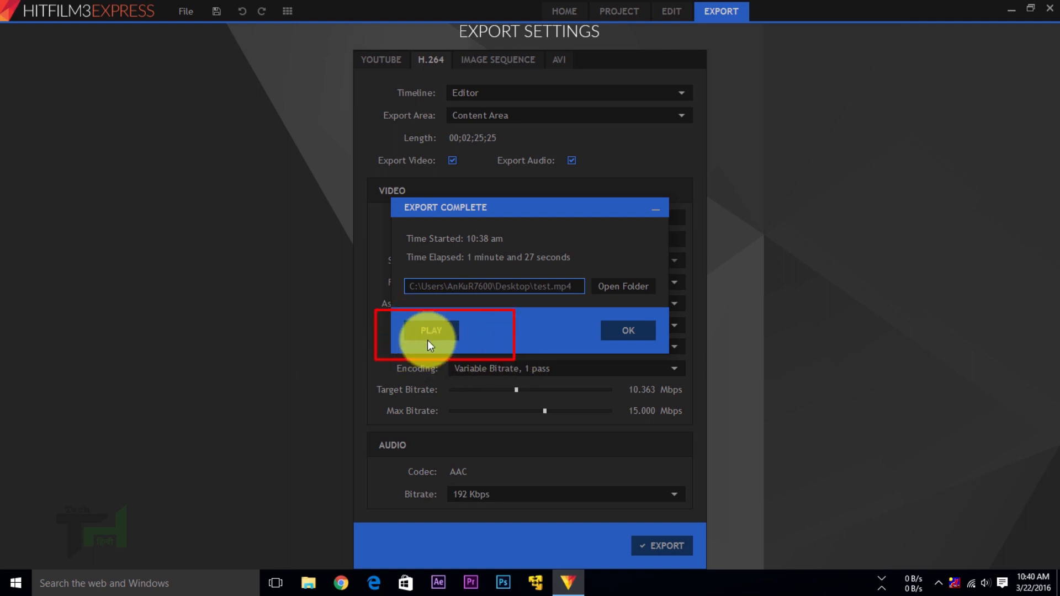
{"action": "key", "text": "Escape"}
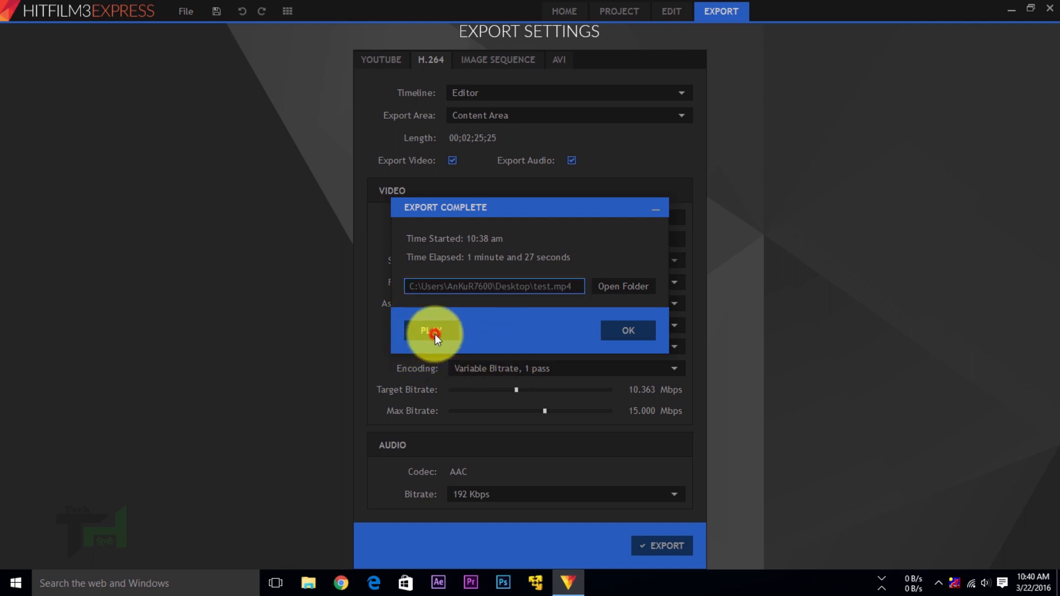
{"action": "left_click", "coordinate": [434, 334]}
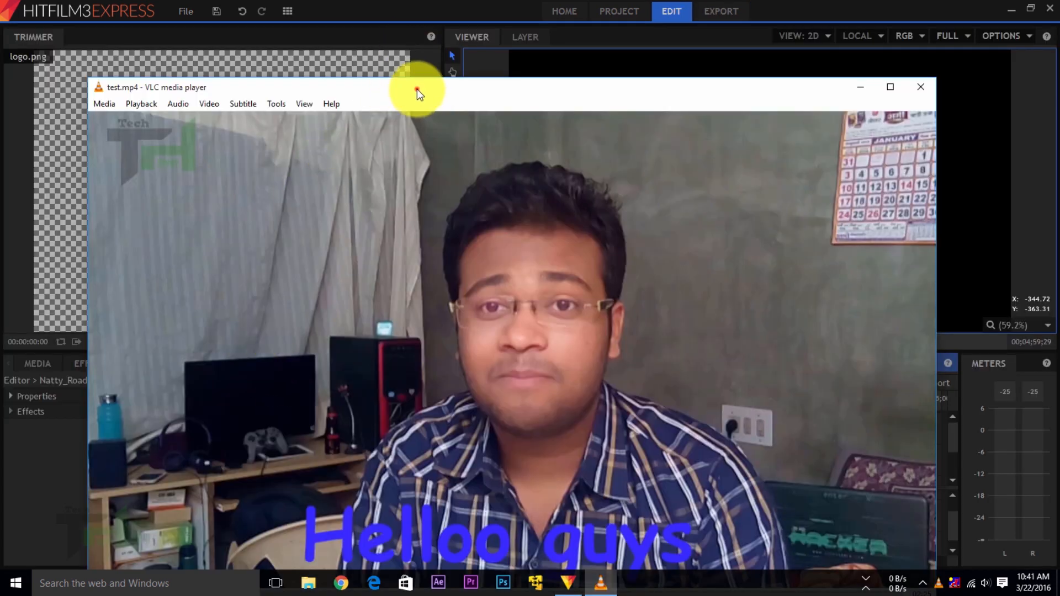
- Move the VLC player window higher and inspect the logo watermark and the "Helloo guys" title in the exported video
{"action": "left_click_drag", "start_coordinate": [417, 89], "coordinate": [417, 21]}
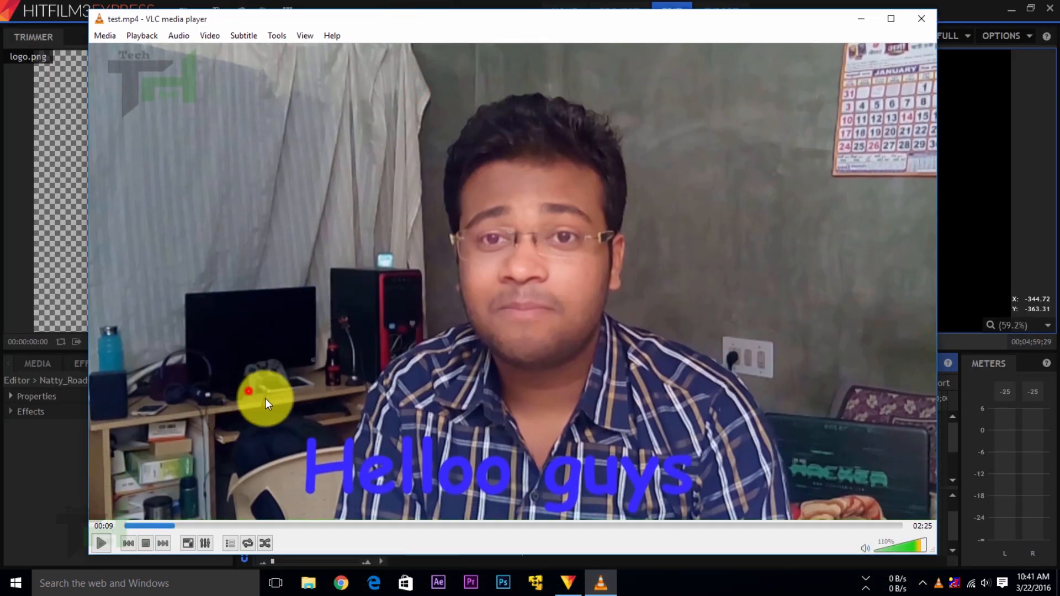
{"action": "left_click_drag", "start_coordinate": [102, 53], "coordinate": [236, 95]}
{"action": "left_click_drag", "start_coordinate": [242, 387], "coordinate": [887, 496]}
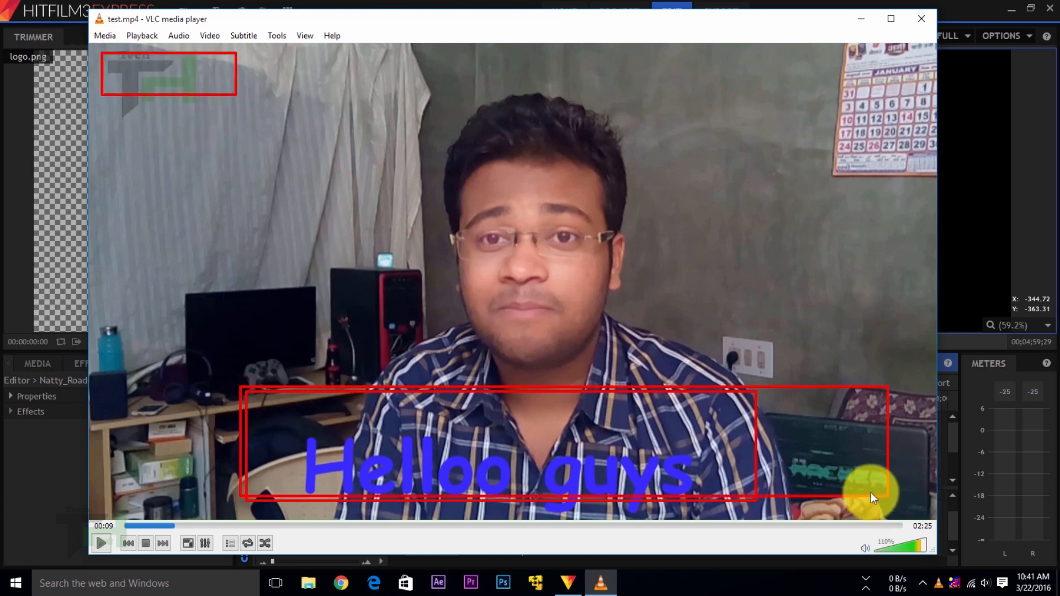
- Resume playback of test.mp4, skip ahead to about 00:27 to check the exported video, and close VLC media player
{"action": "key", "text": "Escape"}
{"action": "key", "text": "space"}
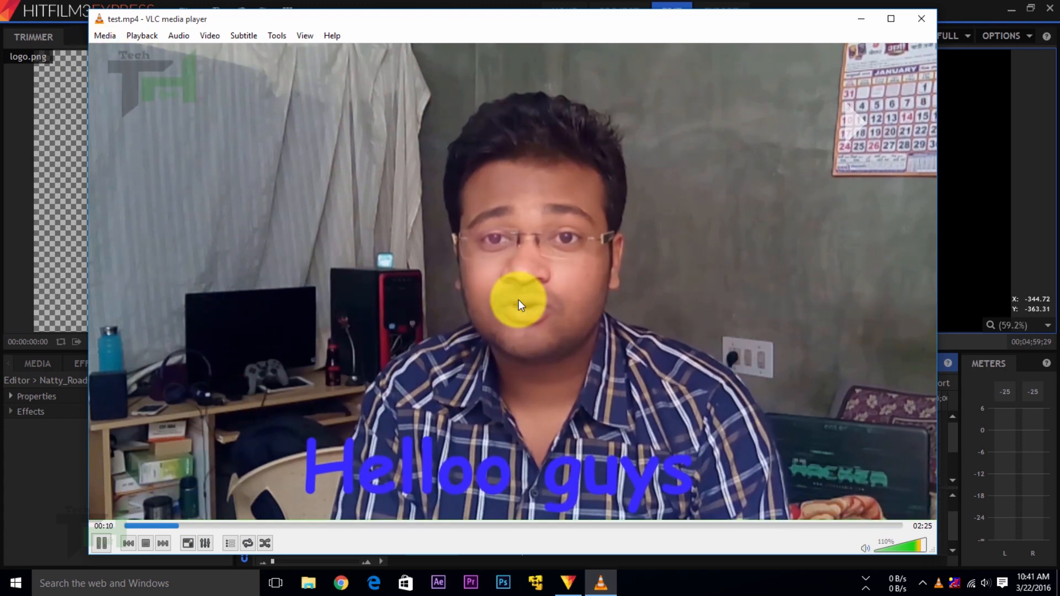
{"action": "left_click", "coordinate": [228, 526]}
{"action": "left_click", "coordinate": [268, 525]}
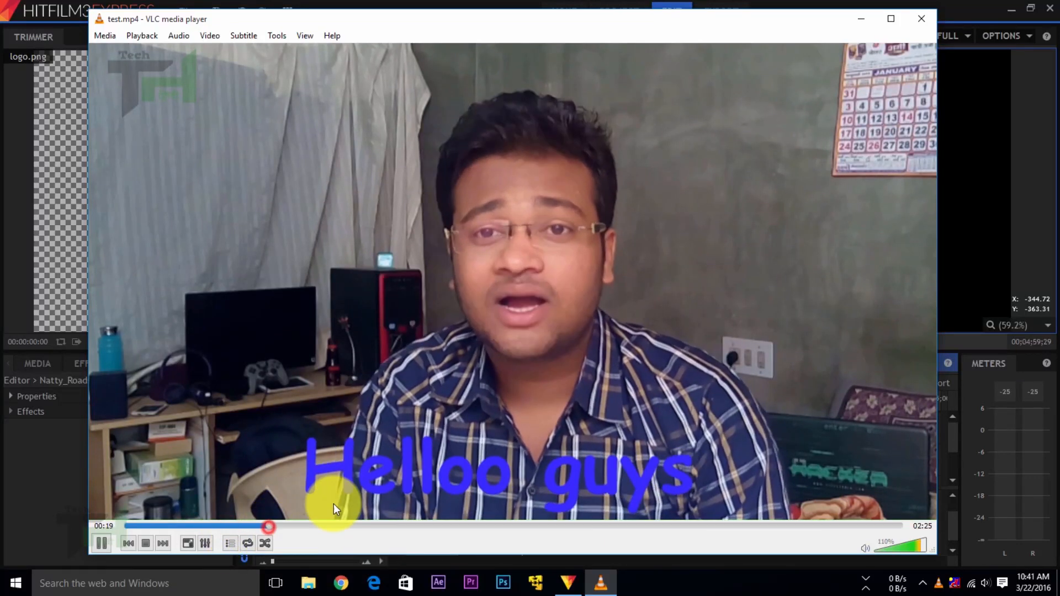
{"action": "key", "text": "space"}
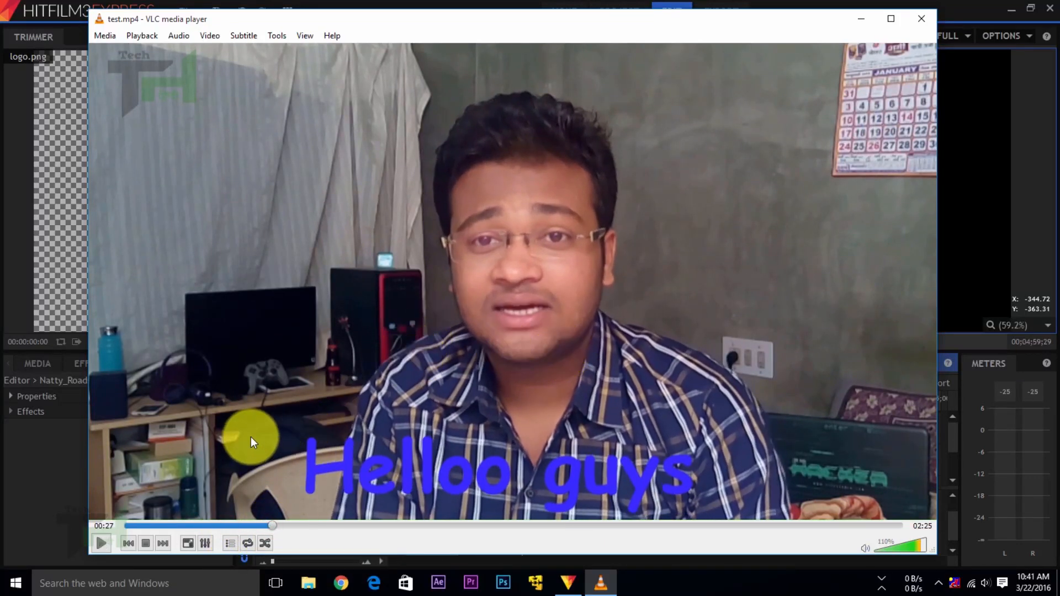
{"action": "left_click", "coordinate": [934, 23]}
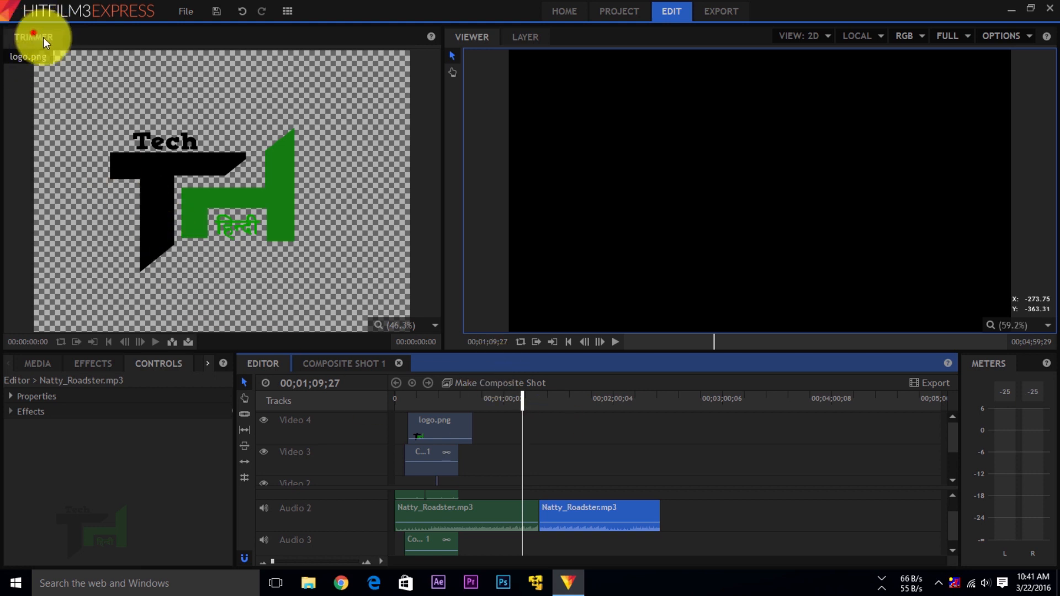
{"action": "mouse_move", "coordinate": [29, 33]}
{"action": "left_mouse_down"}
{"action": "mouse_move", "coordinate": [793, 314]}
{"action": "mouse_move", "coordinate": [973, 424]}
{"action": "mouse_move", "coordinate": [1052, 497]}
{"action": "left_mouse_up"}
{"action": "key", "text": "Escape"}
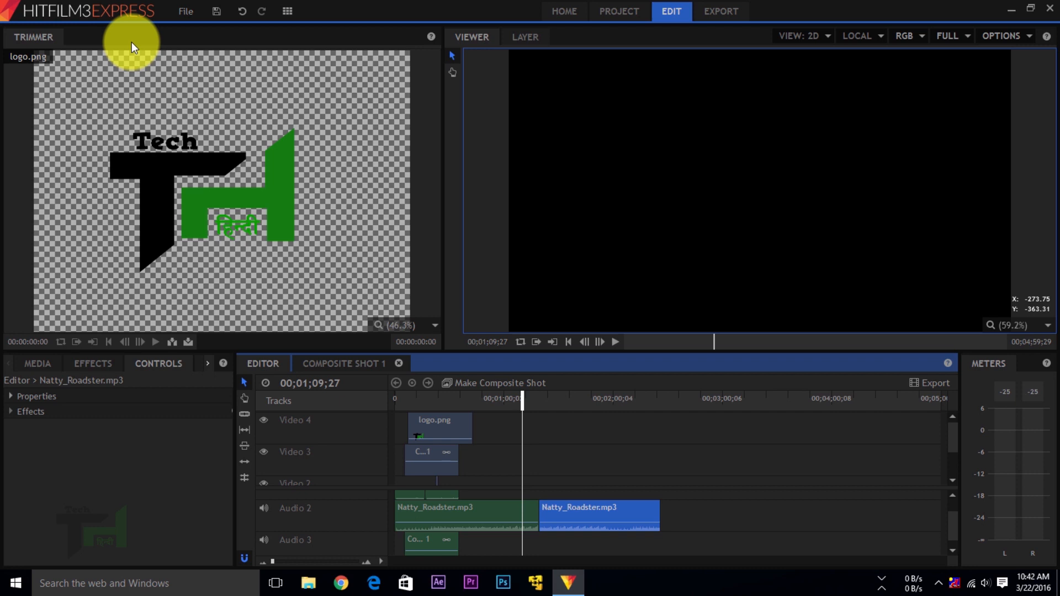
- Save the project to the Desktop as a HitFilm project file named test
{"action": "left_click", "coordinate": [186, 10]}
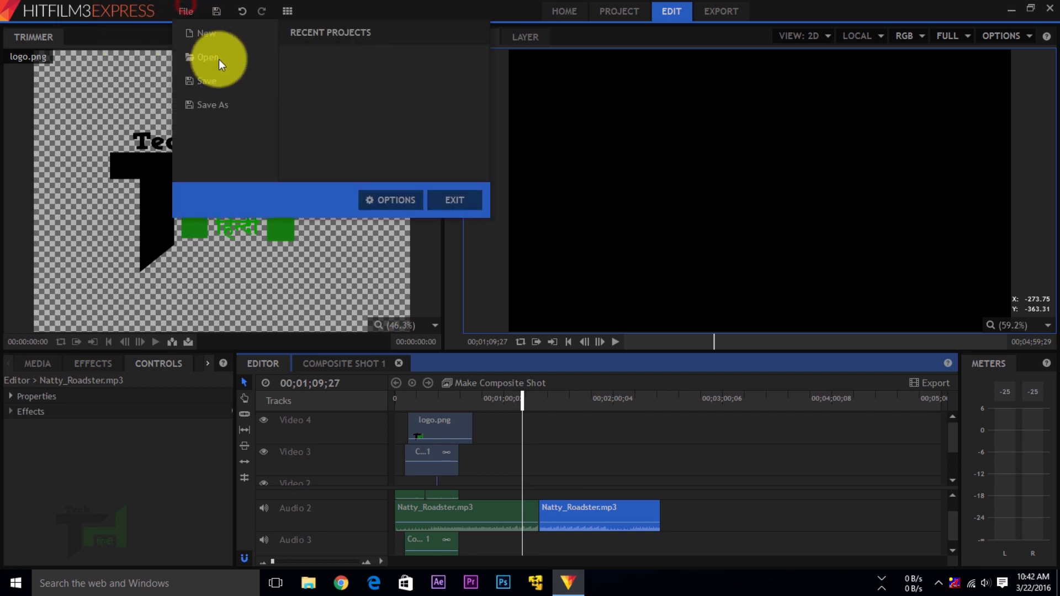
{"action": "left_click", "coordinate": [207, 84]}
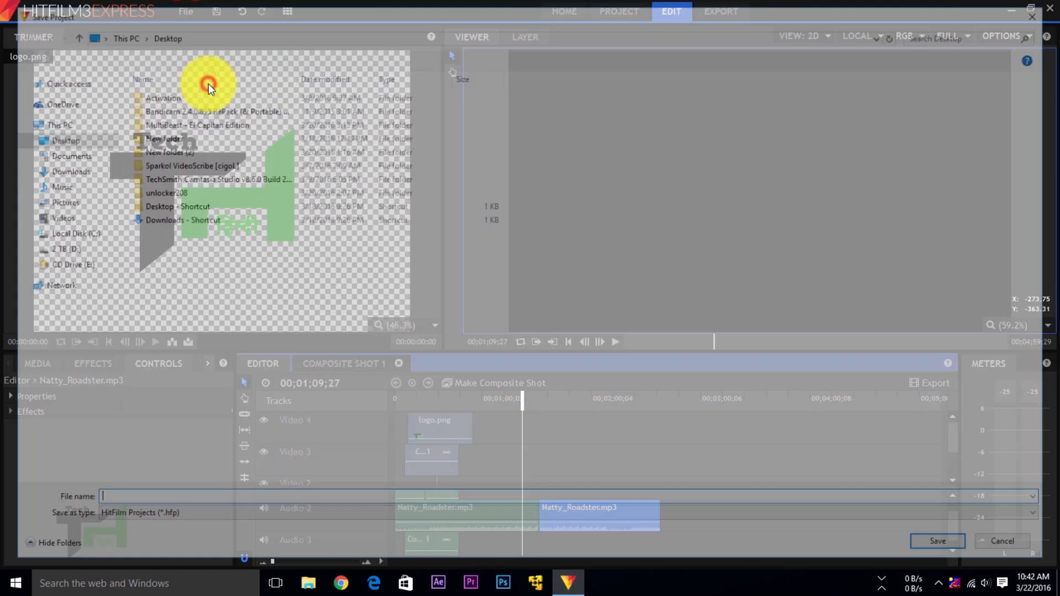
{"action": "left_click", "coordinate": [103, 503]}
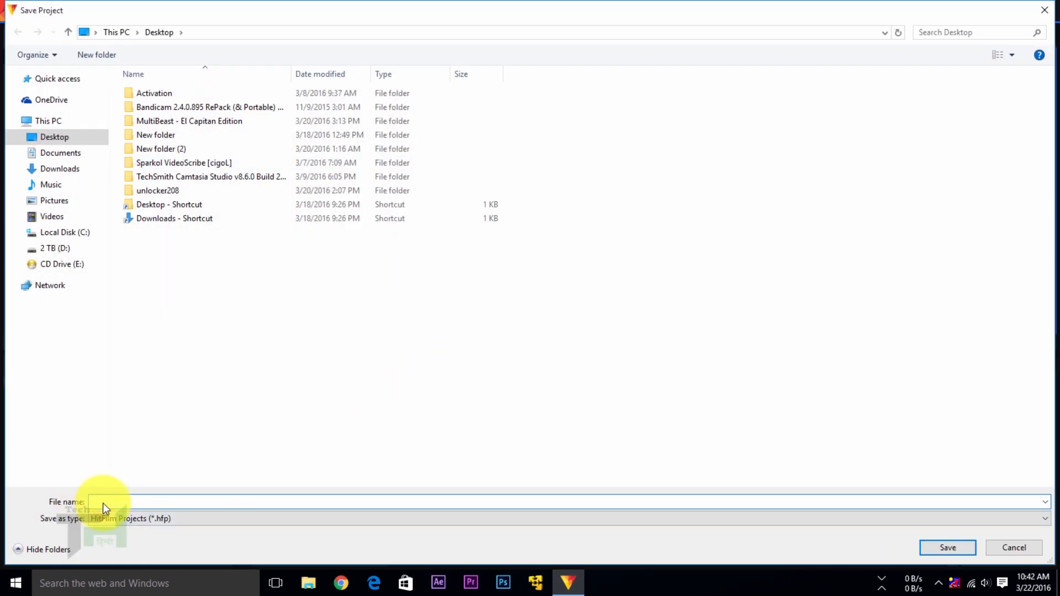
{"action": "type", "text": "test"}
{"action": "left_click", "coordinate": [491, 407]}
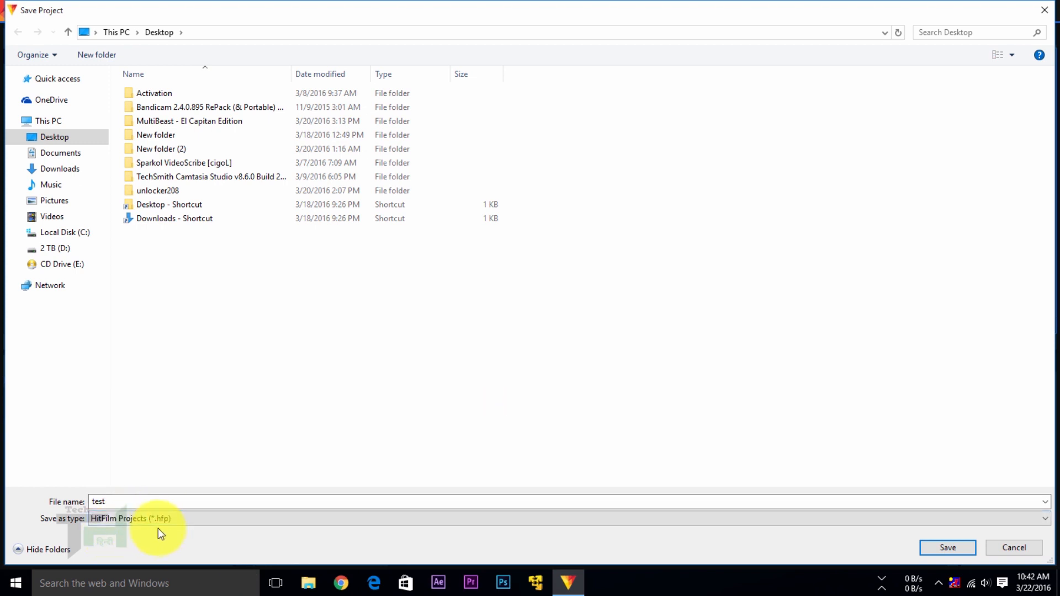
{"action": "left_click", "coordinate": [956, 548]}
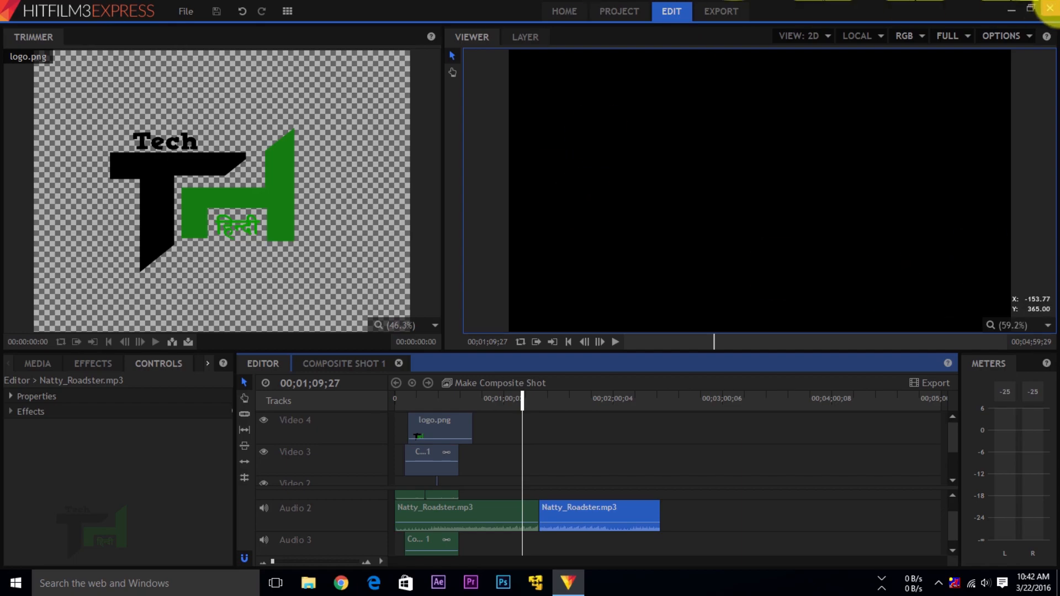
- Close HitFilm 3 Express and refresh the Windows desktop
{"action": "left_click", "coordinate": [1050, 10]}
{"action": "right_click", "coordinate": [472, 336]}
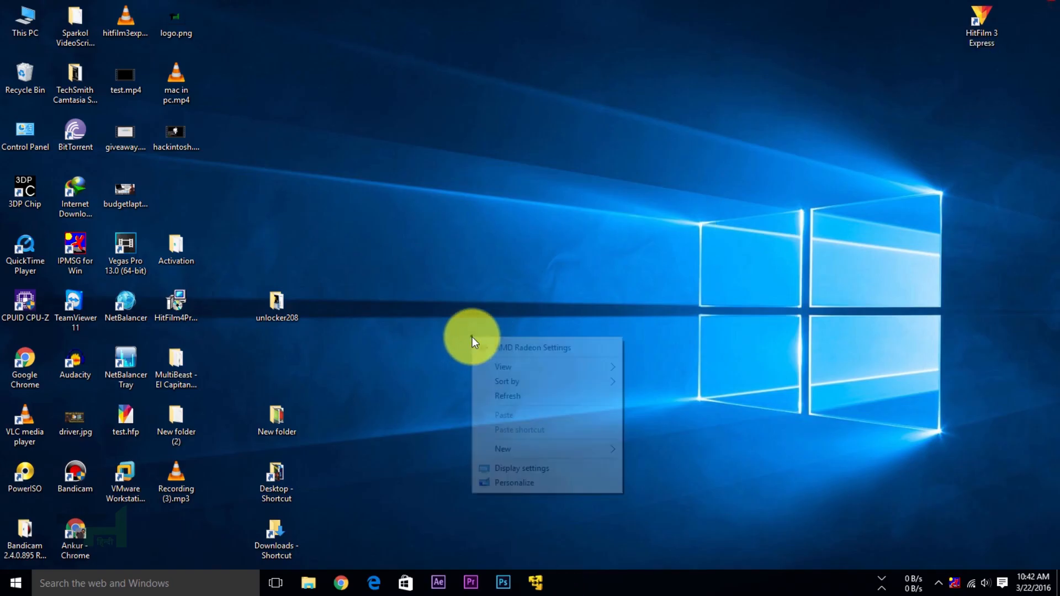
{"action": "left_click", "coordinate": [521, 395]}
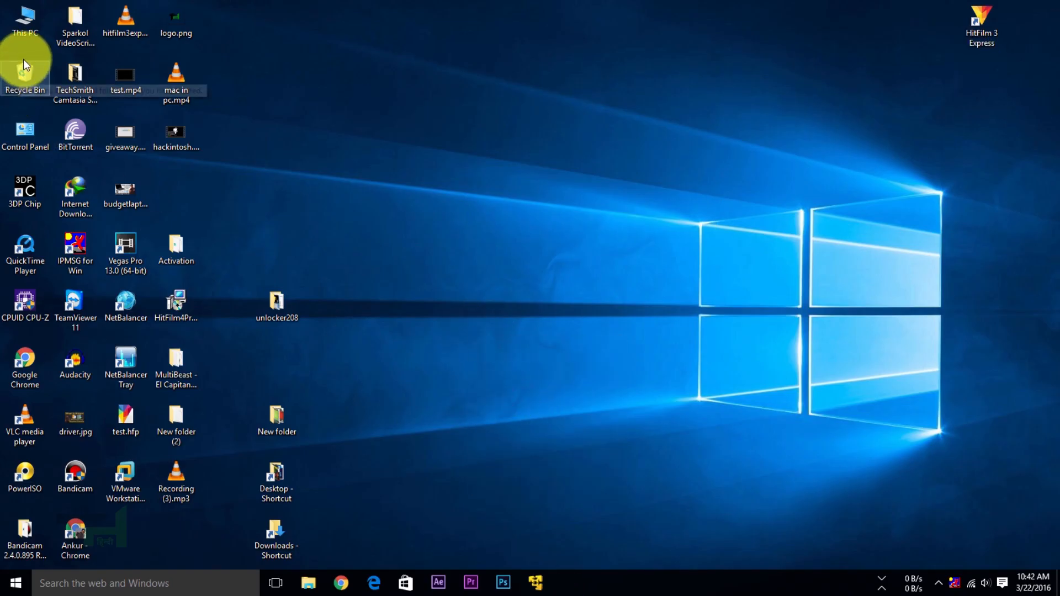
{"action": "double_click", "coordinate": [24, 28]}
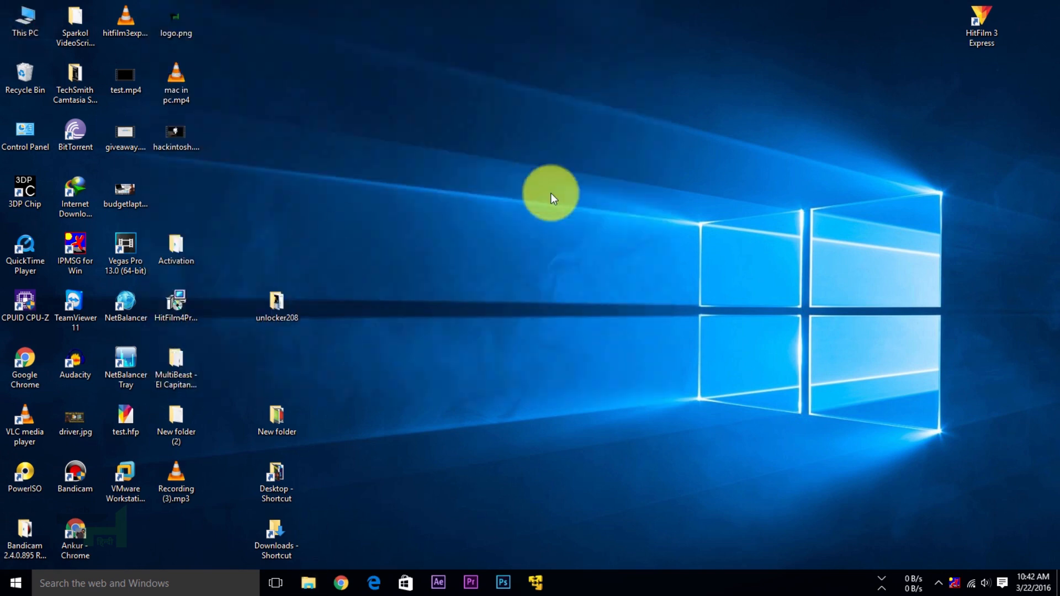
- Launch HitFilm 3 Express again and open the saved project test.hfp from the Desktop
{"action": "left_click", "coordinate": [969, 38]}
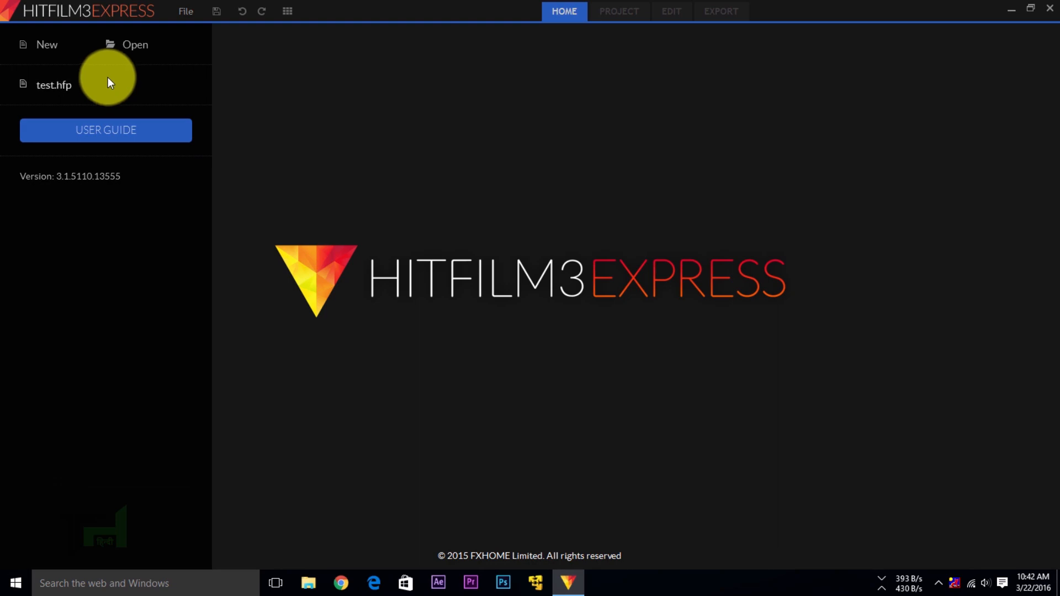
{"action": "left_click", "coordinate": [135, 49]}
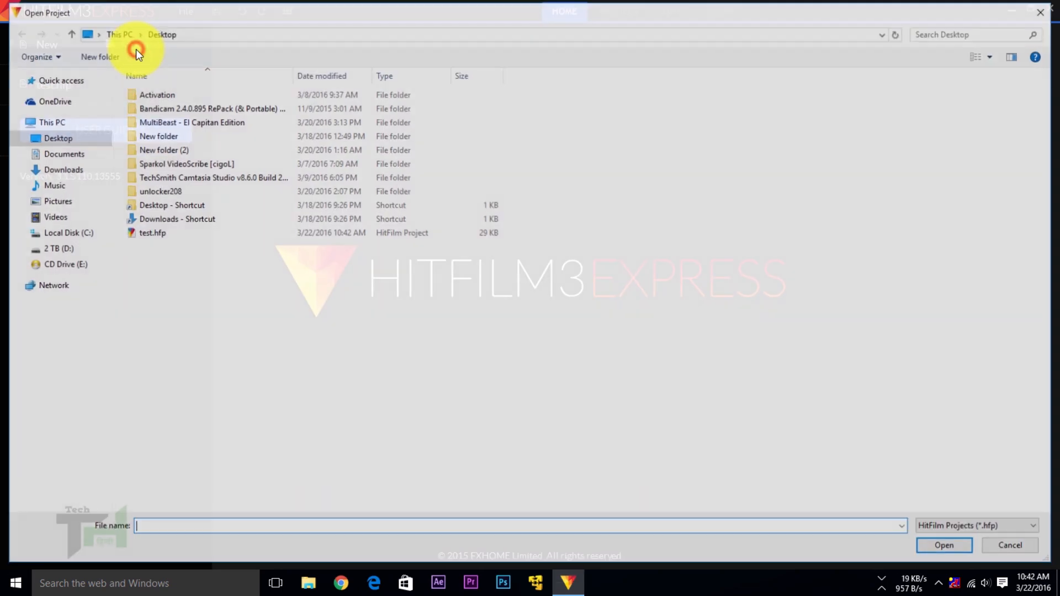
{"action": "double_click", "coordinate": [154, 237]}
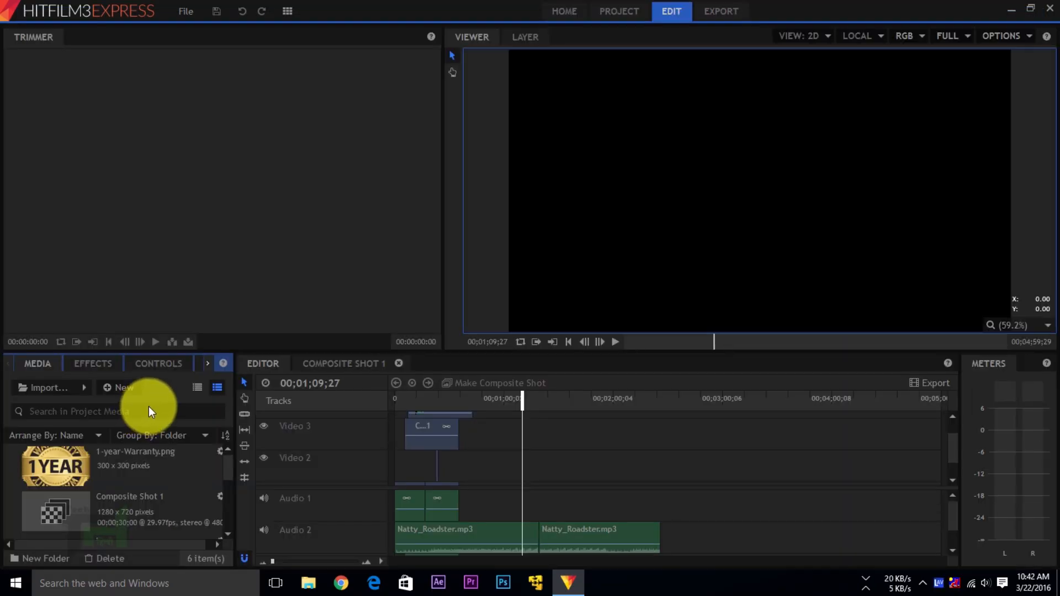
- Check the reopened Editor timeline by moving the playhead to 00;00;17;14 and viewing the frame with the title and logo
{"action": "left_click_drag", "start_coordinate": [406, 417], "coordinate": [749, 551]}
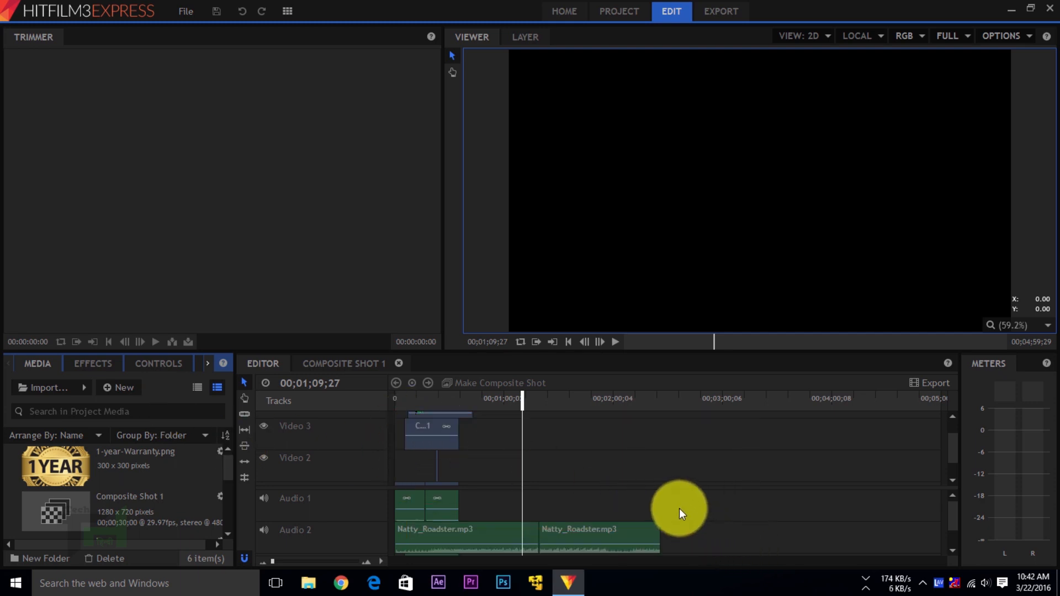
{"action": "left_click", "coordinate": [427, 395]}
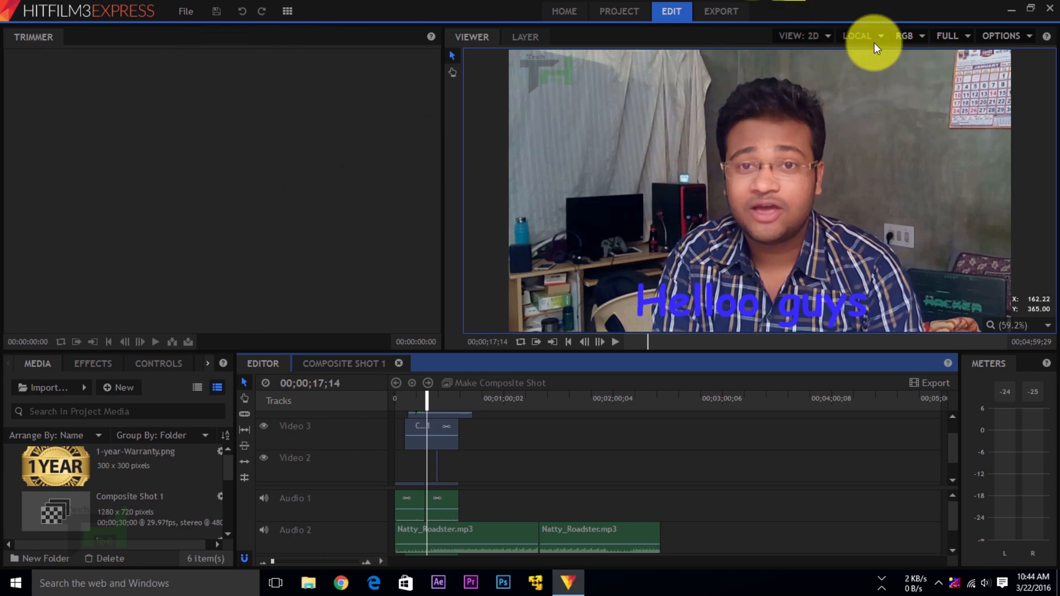
{"action": "left_click", "coordinate": [923, 41]}
{"action": "left_click", "coordinate": [262, 173]}
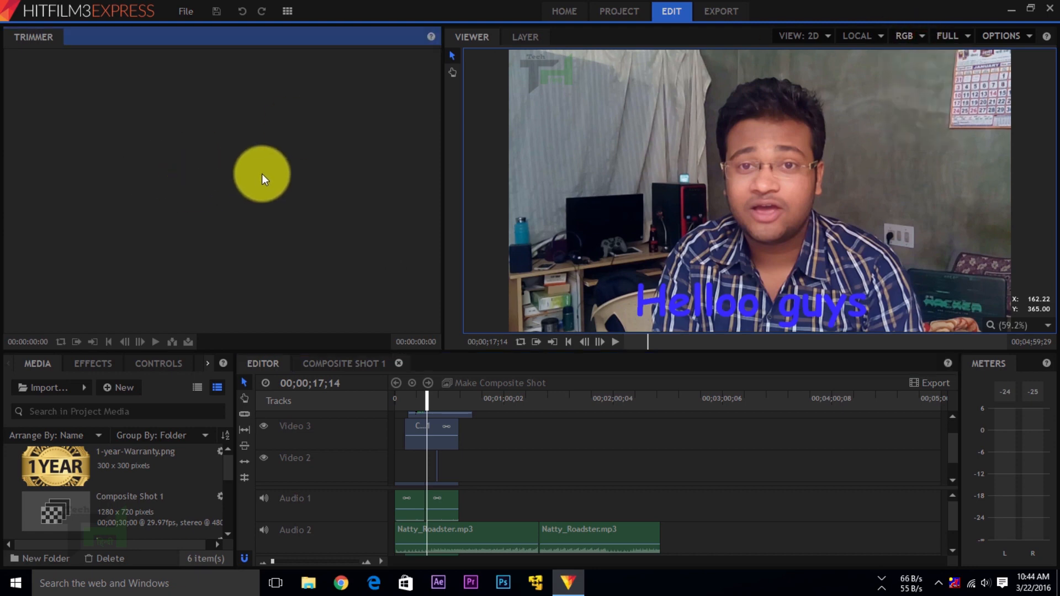